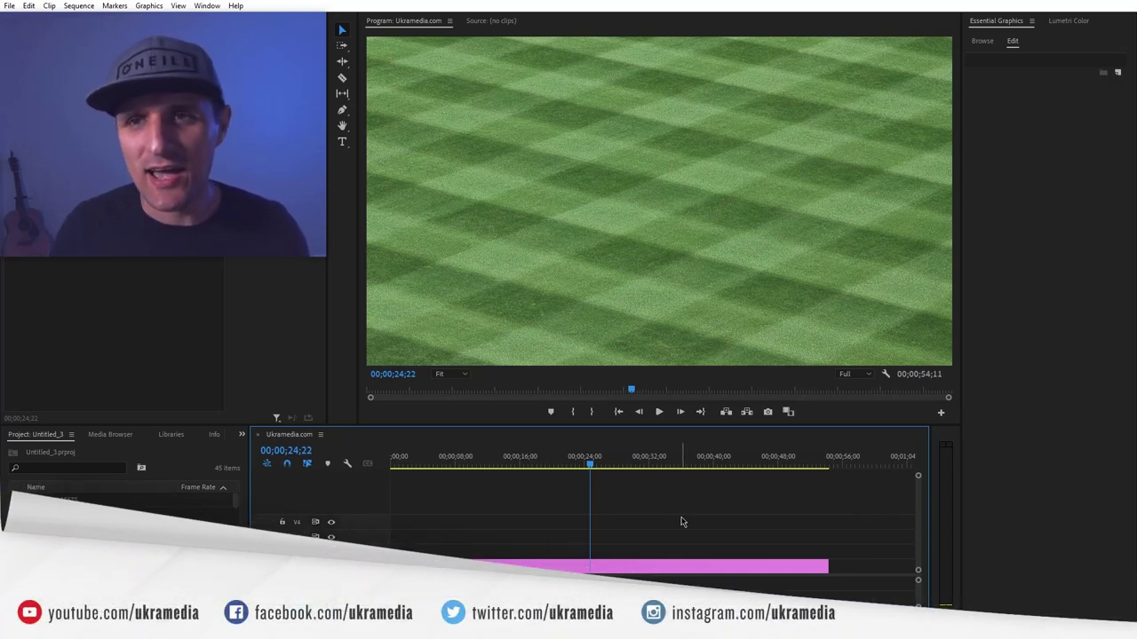
Step: Show the MLB21 templates under My Templates in the Essential Graphics Browse tab
click(983, 42)
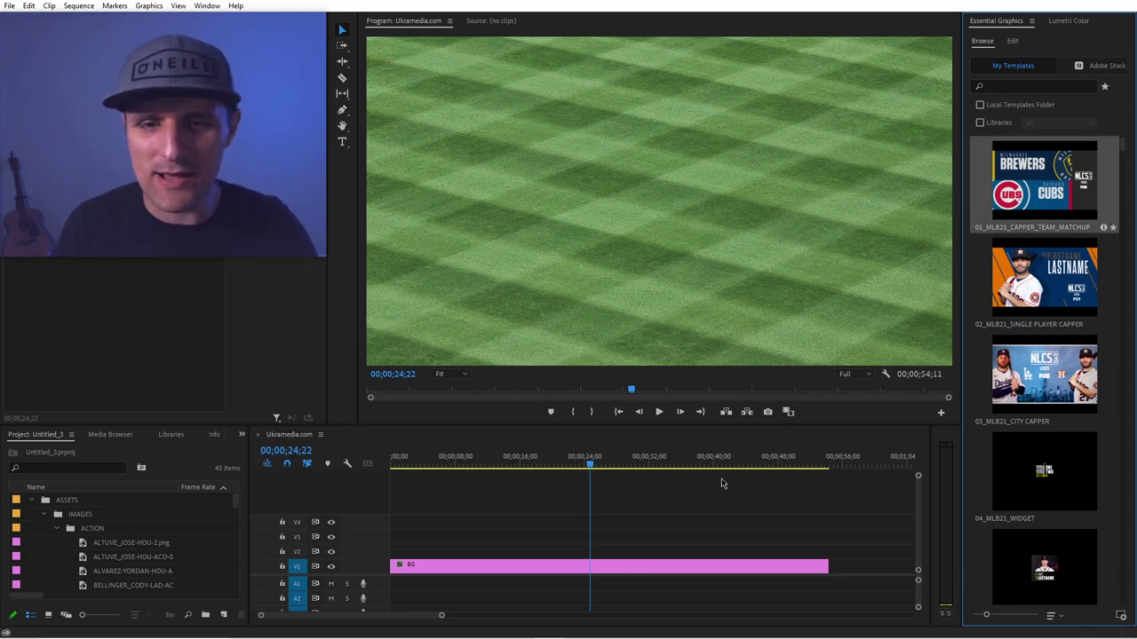
Step: Place 01_MLB21_CAPPER_TEAM_MATCHUP on V2 above the grass background and save the project
drag(599, 551, 599, 551)
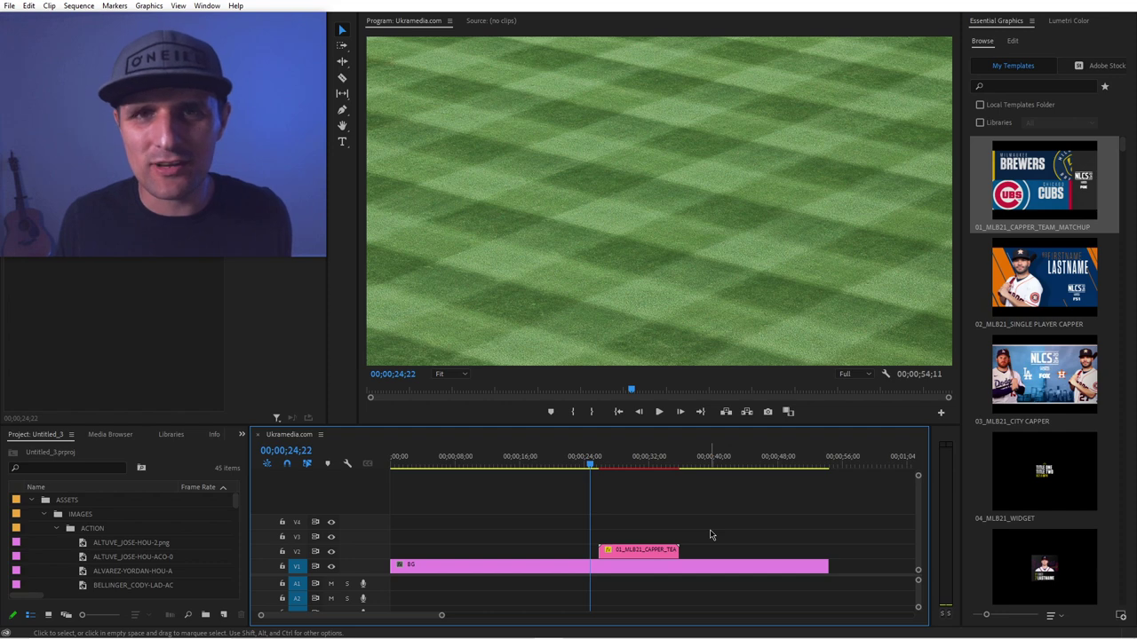
key(ctrl+s)
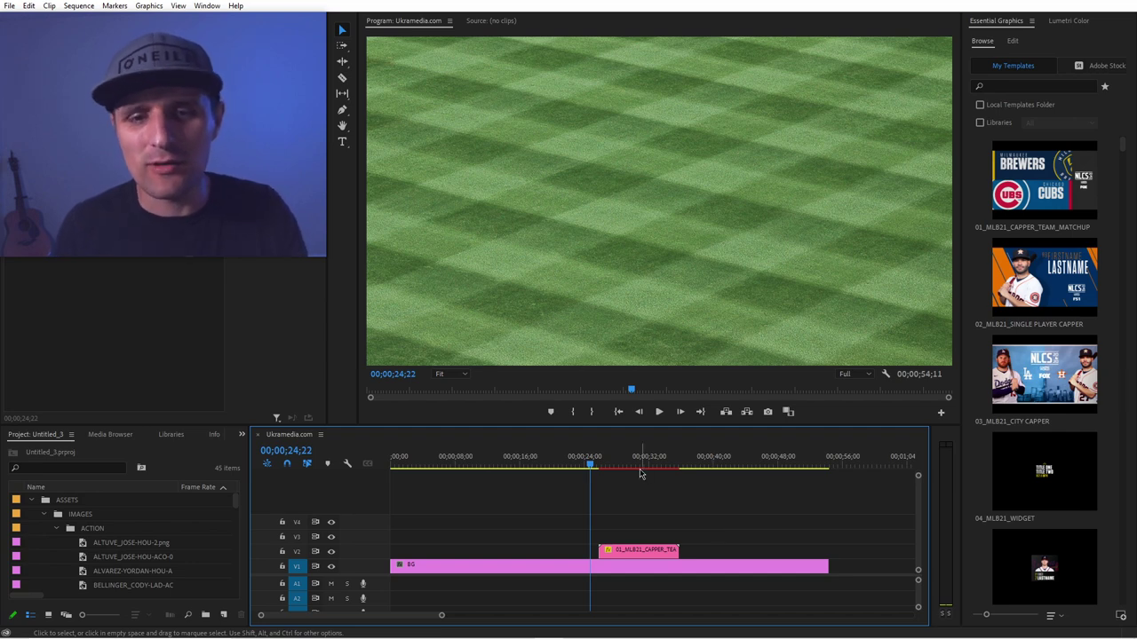
key(ctrl+a)
Step: Preview the Brewers vs Cubs NLCS matchup animation, rewinding to replay its intro
key(space)
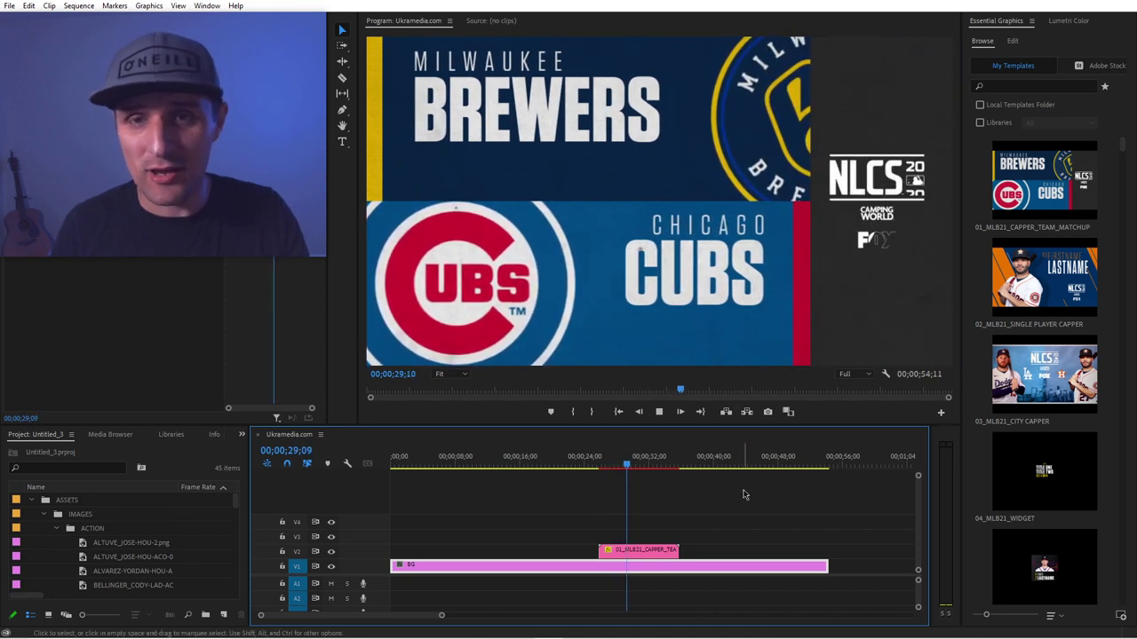
key(space)
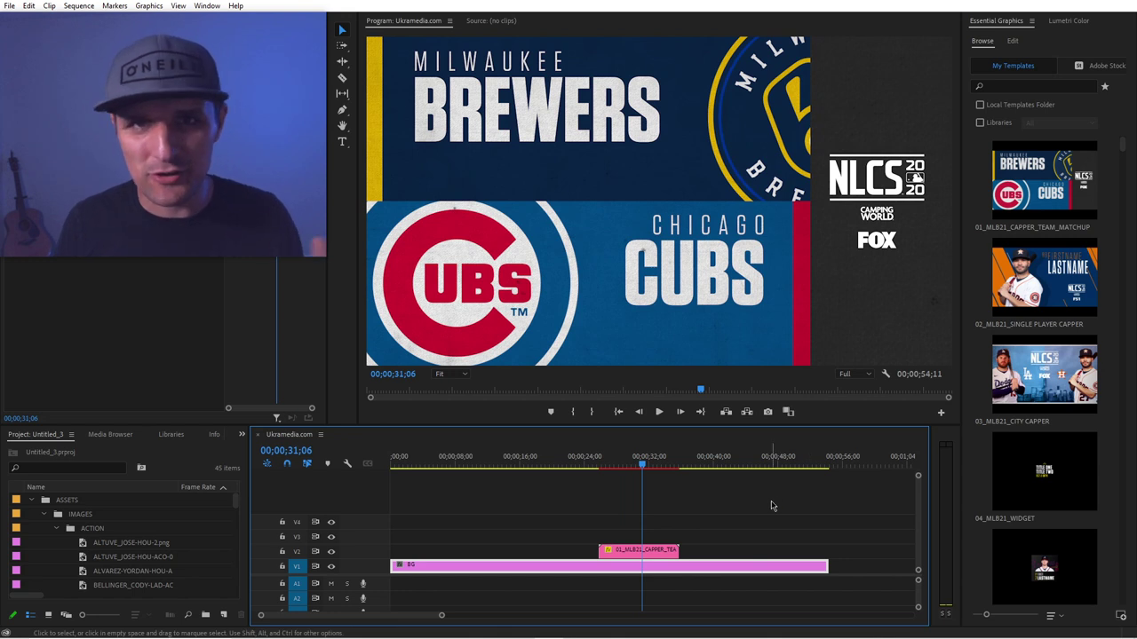
drag(639, 465, 602, 464)
key(space)
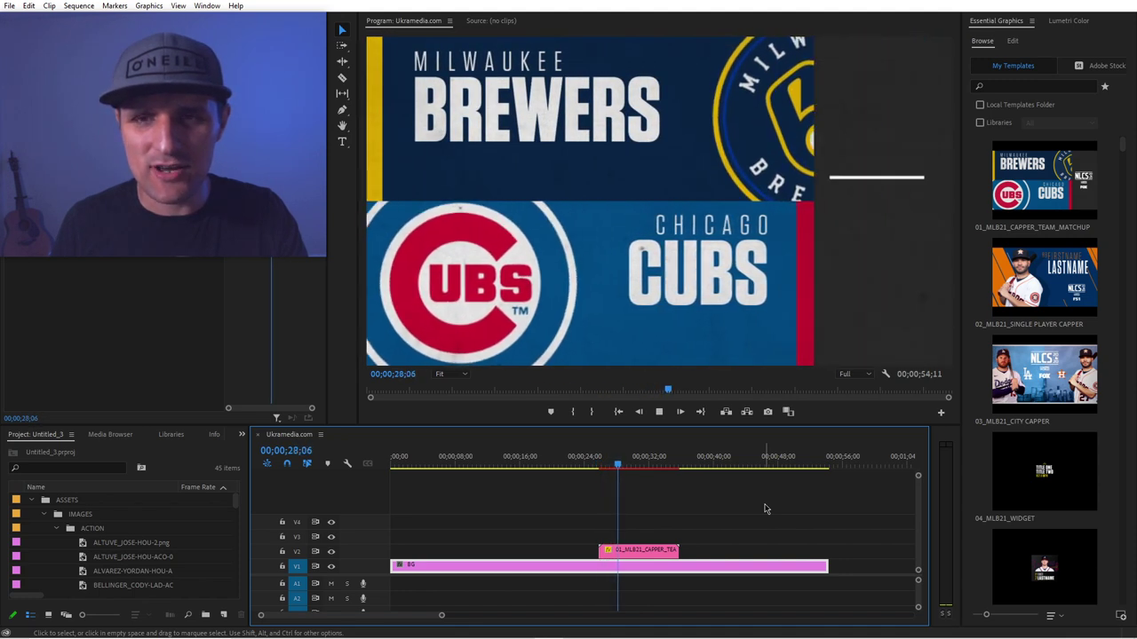
key(space)
Step: Set the matchup's Away team to DET and Home team to SD in Essential Graphics
click(655, 553)
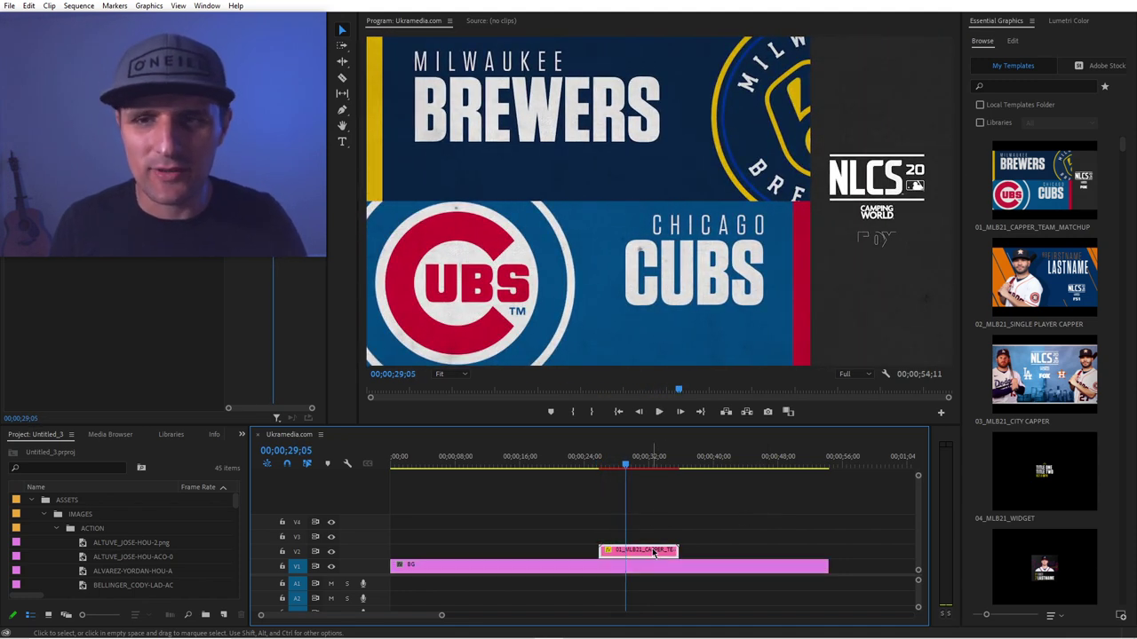
click(635, 458)
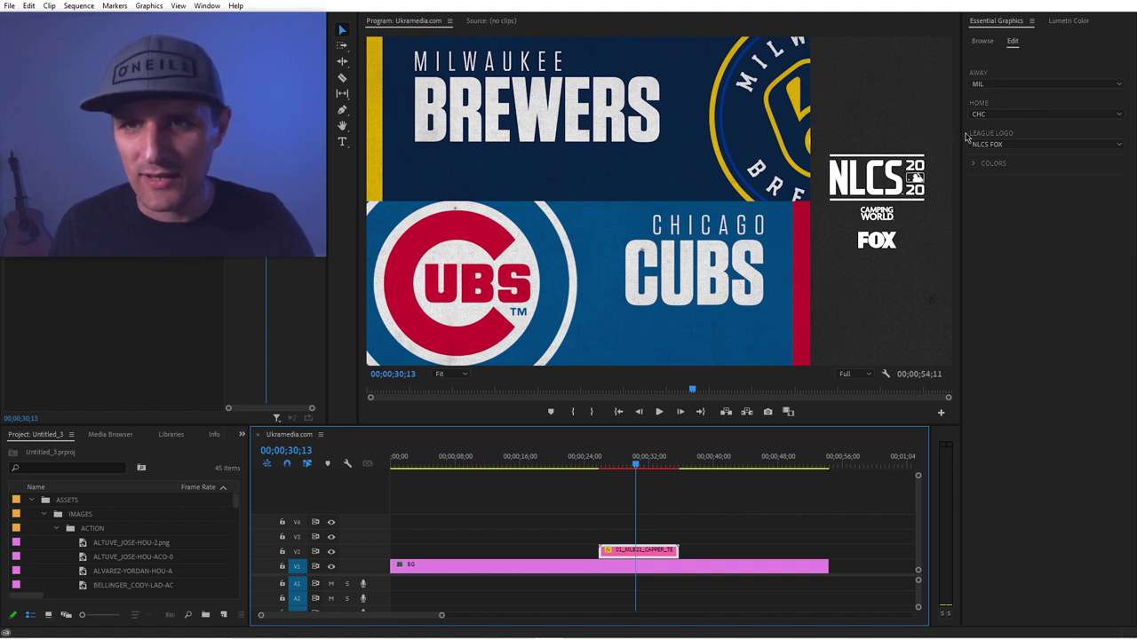
click(1007, 84)
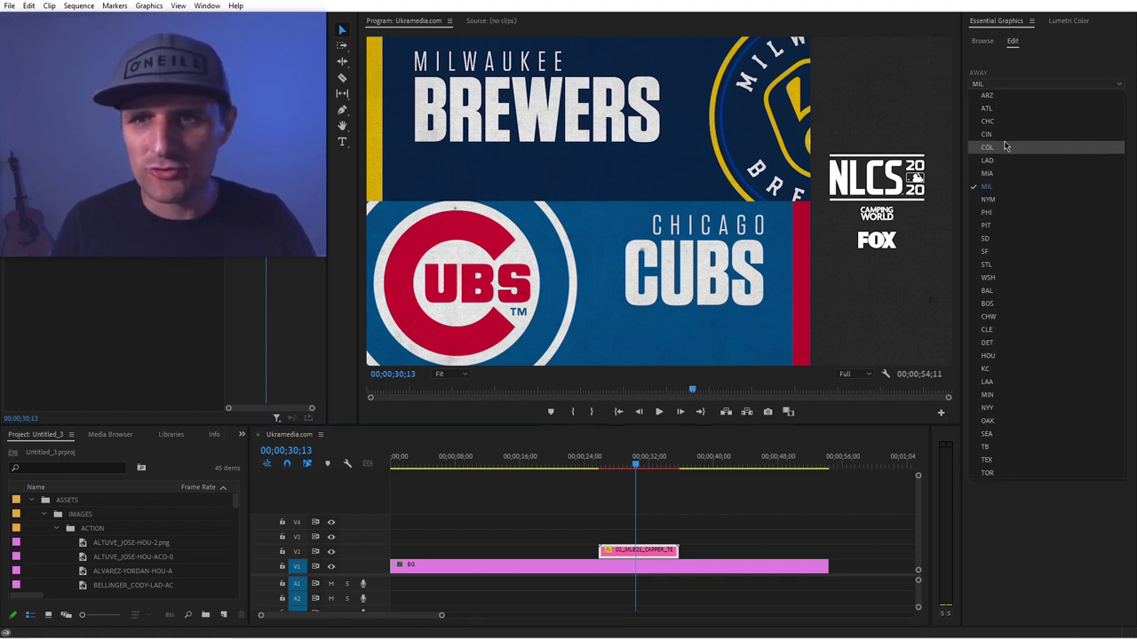
click(1008, 148)
click(1007, 84)
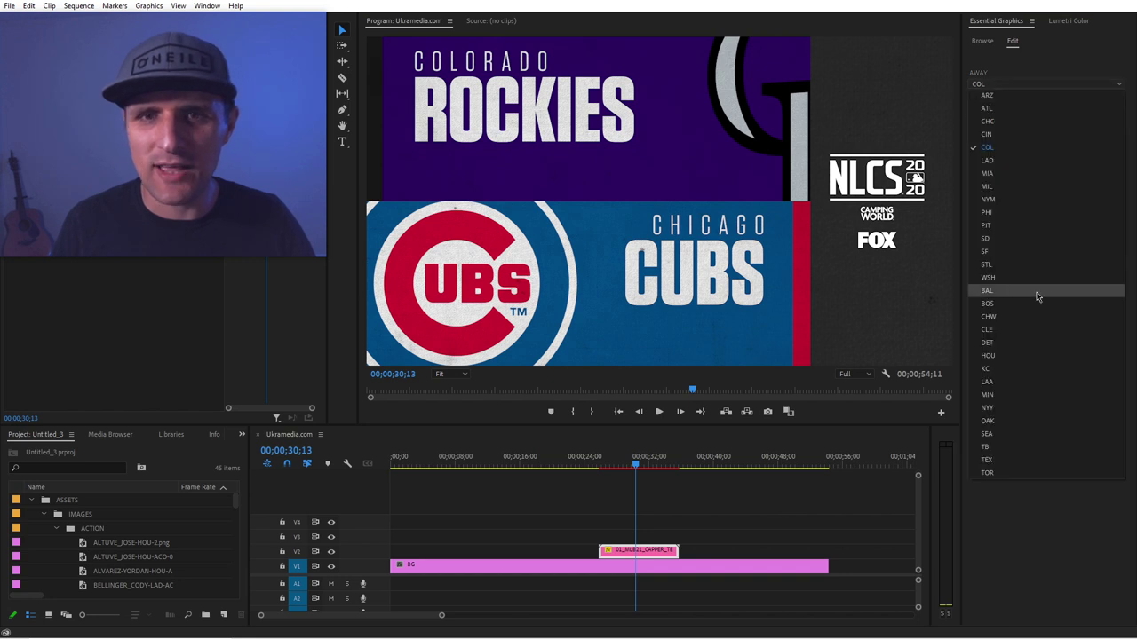
click(1048, 93)
click(1061, 86)
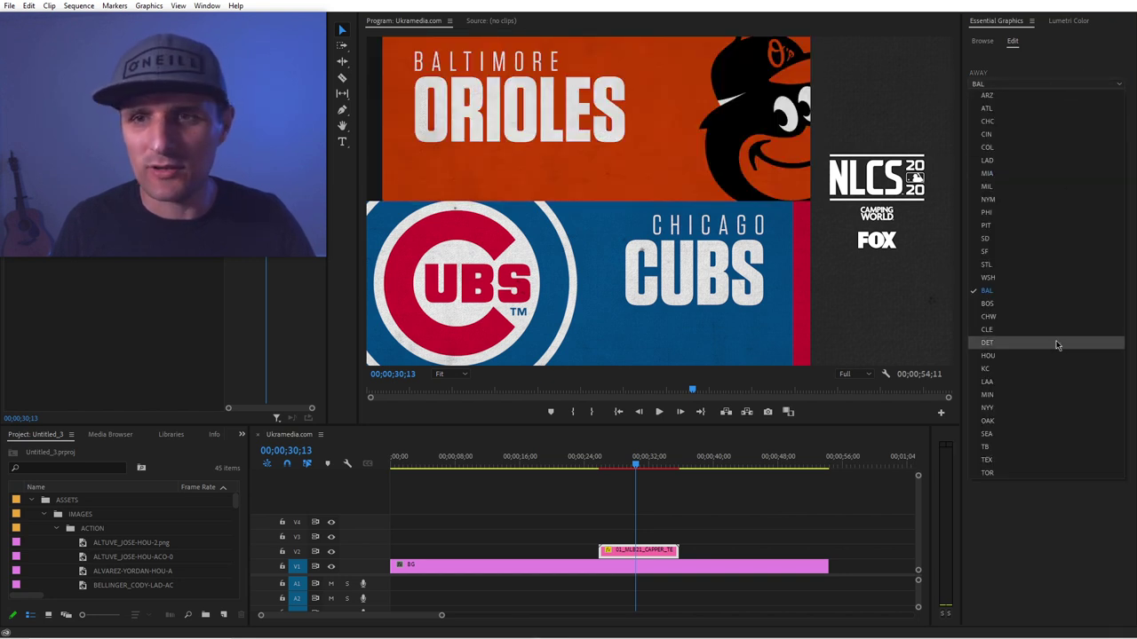
click(1064, 351)
click(984, 114)
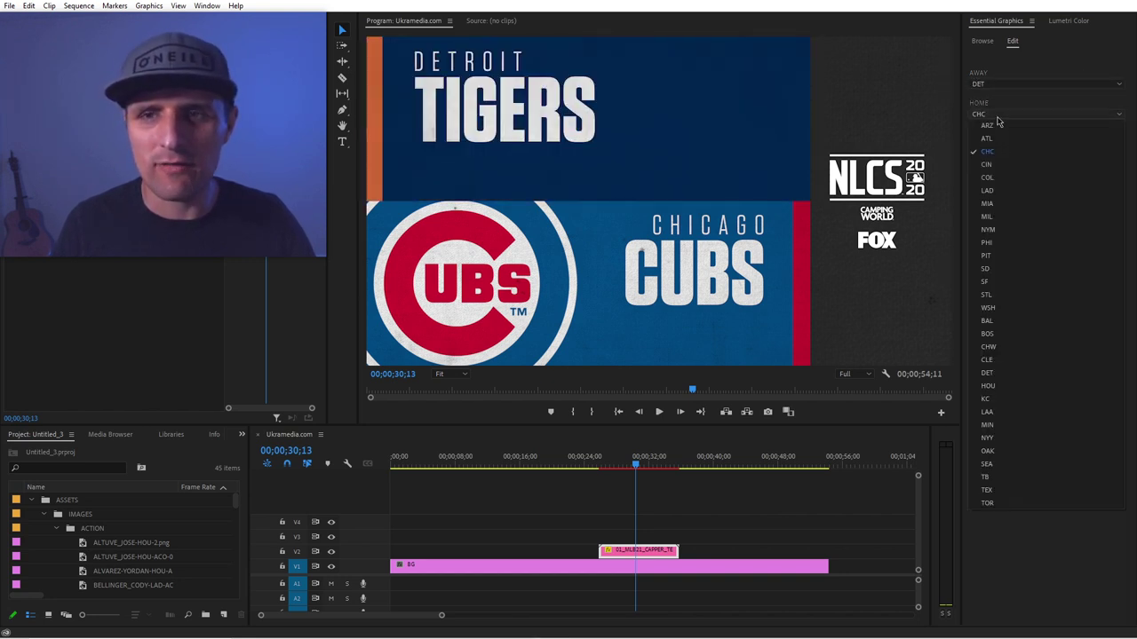
click(1024, 282)
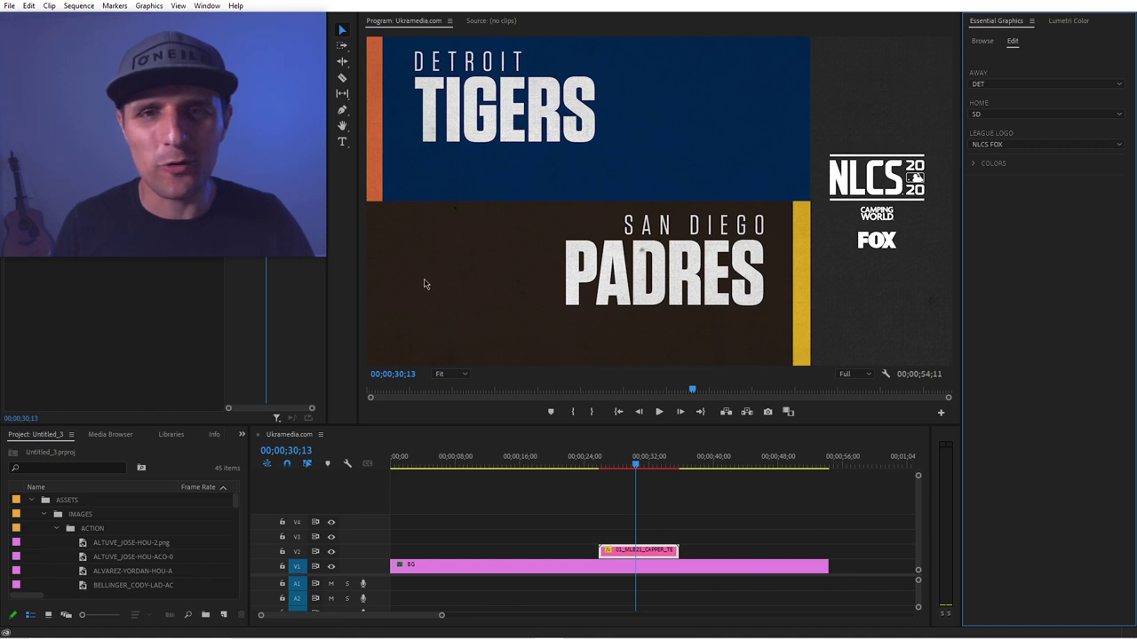
Step: Under Colors, set home Color 1 to Secondary and Color 2 to Primary
click(974, 164)
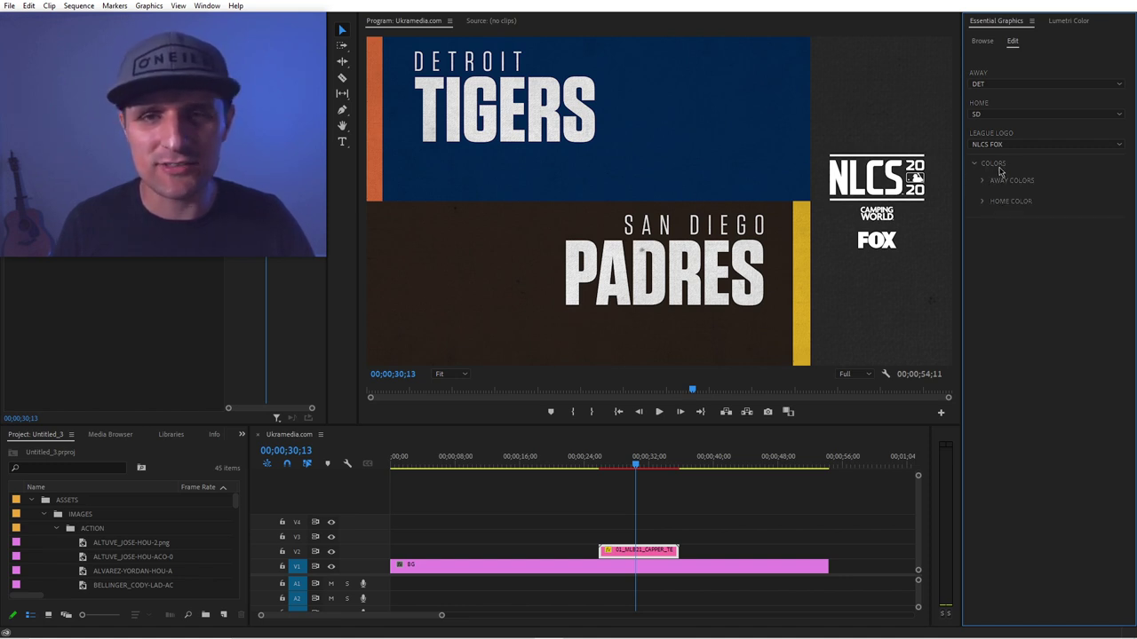
click(982, 202)
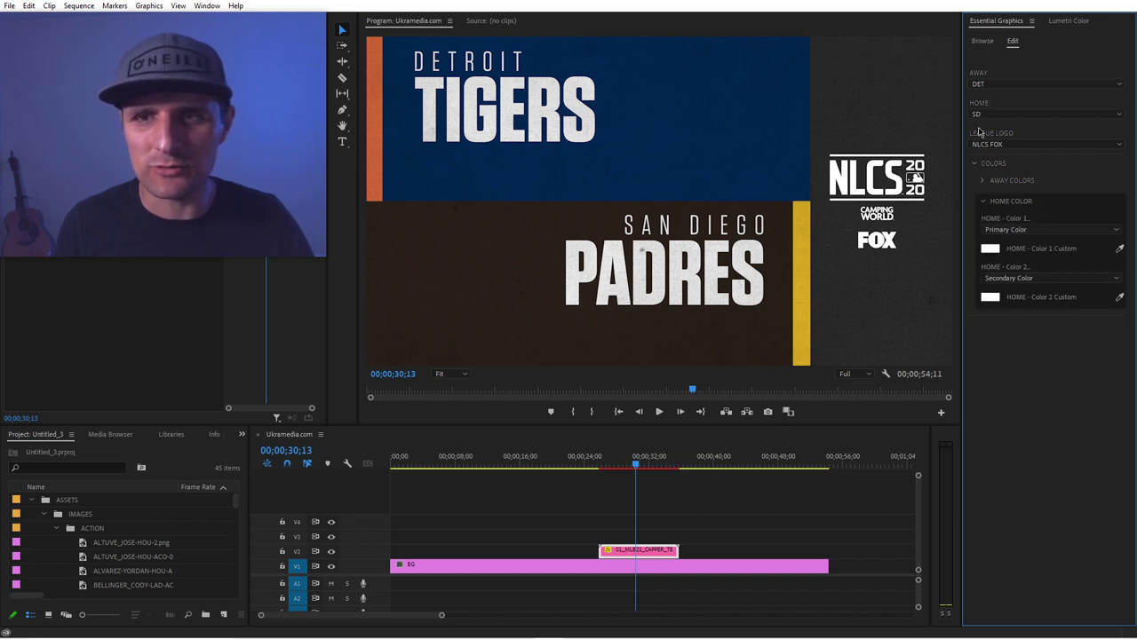
click(1017, 230)
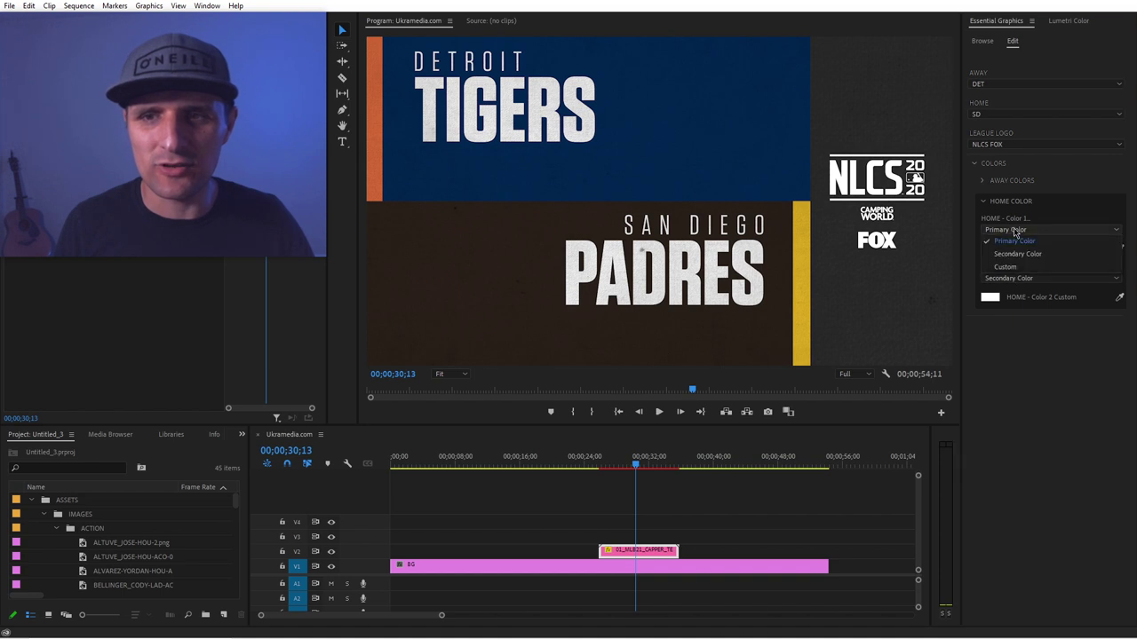
click(1019, 255)
click(1012, 278)
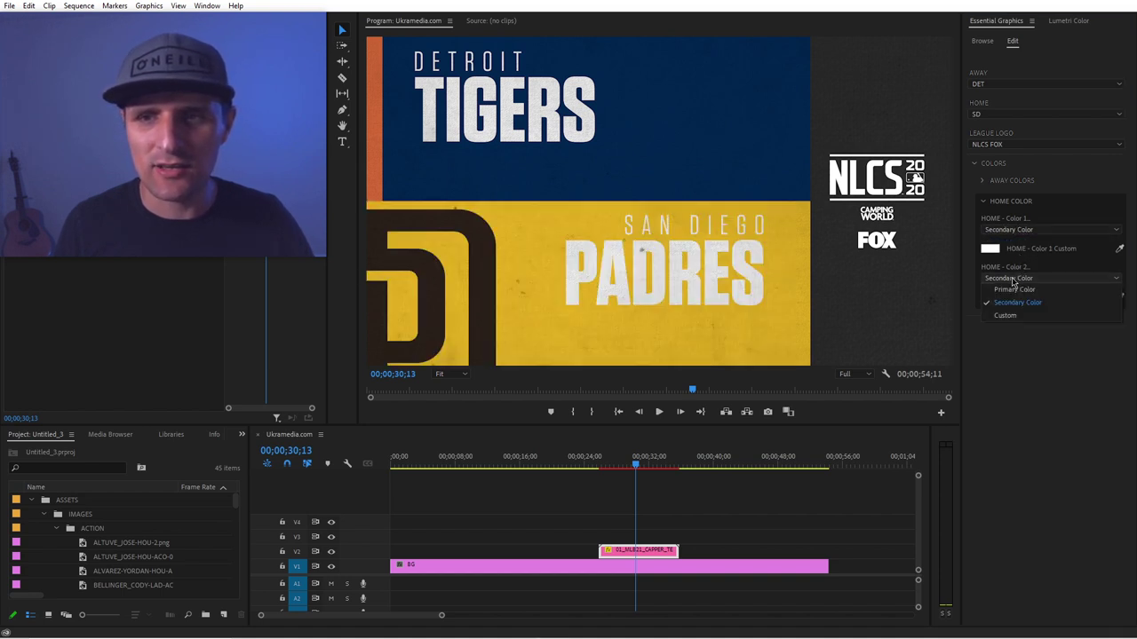
click(1014, 291)
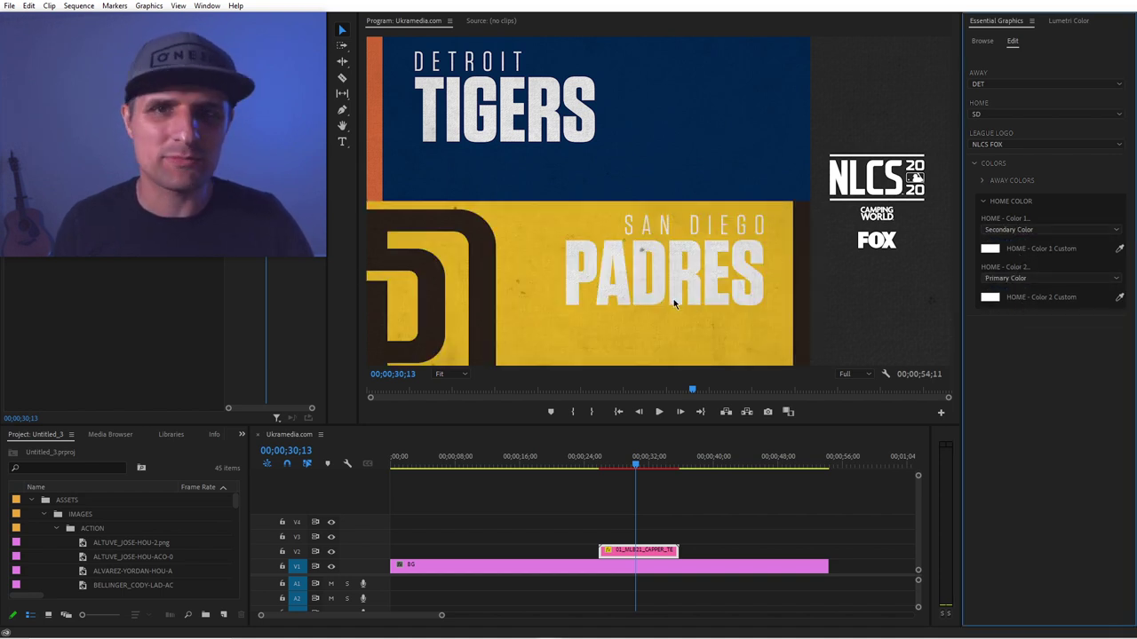
Step: Give home Color 1 a custom bright orange FF4E00
click(1017, 230)
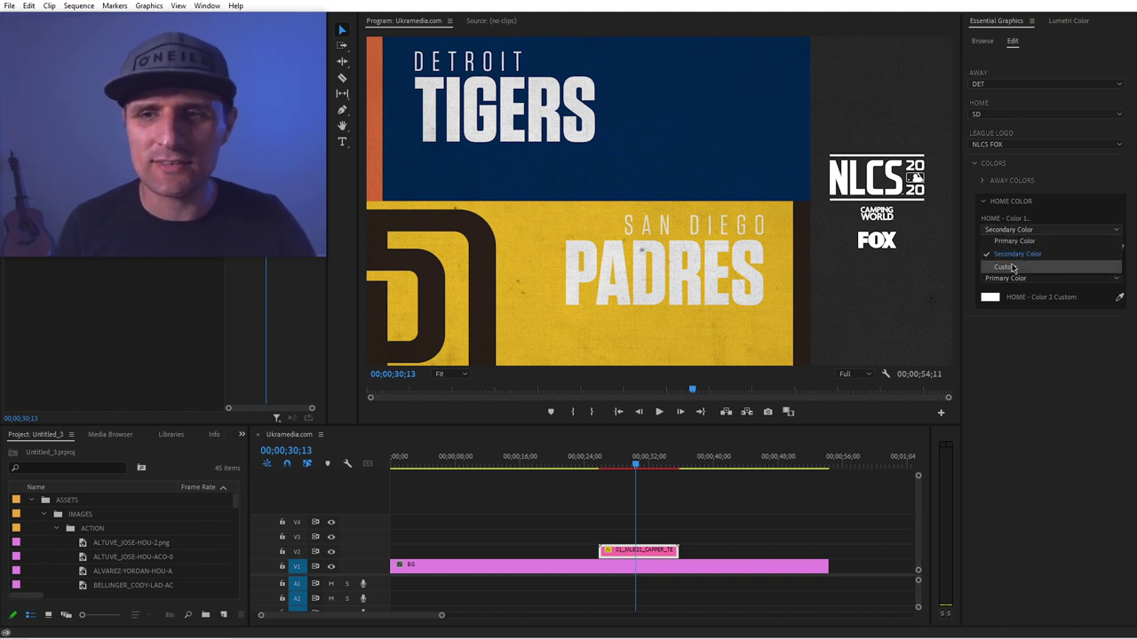
click(1013, 267)
click(991, 249)
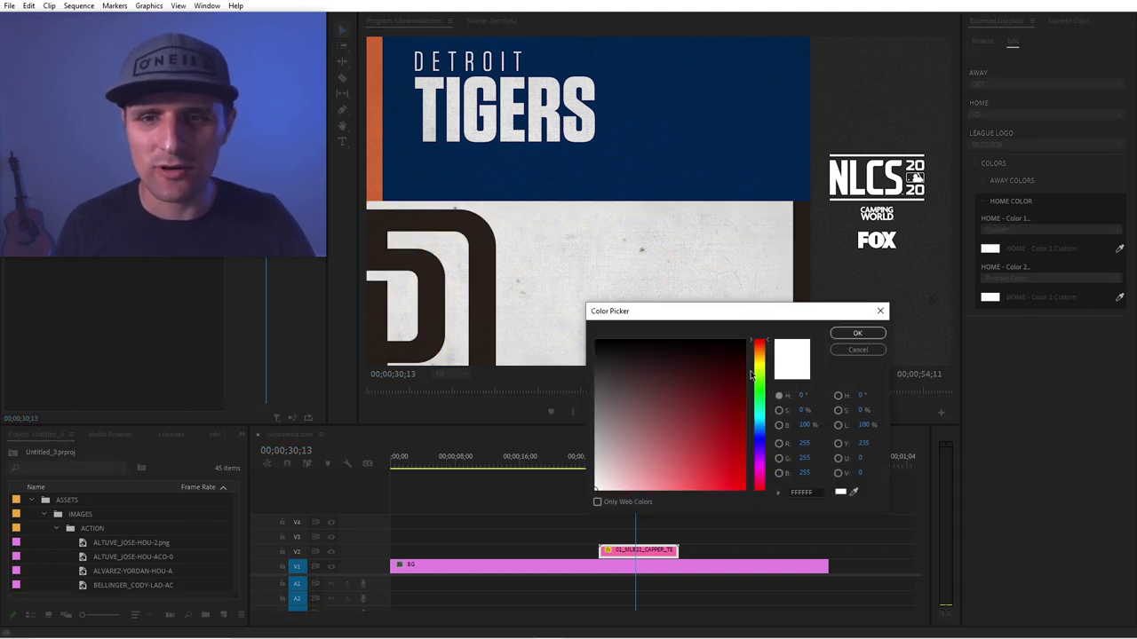
drag(751, 375, 760, 348)
drag(721, 406, 762, 482)
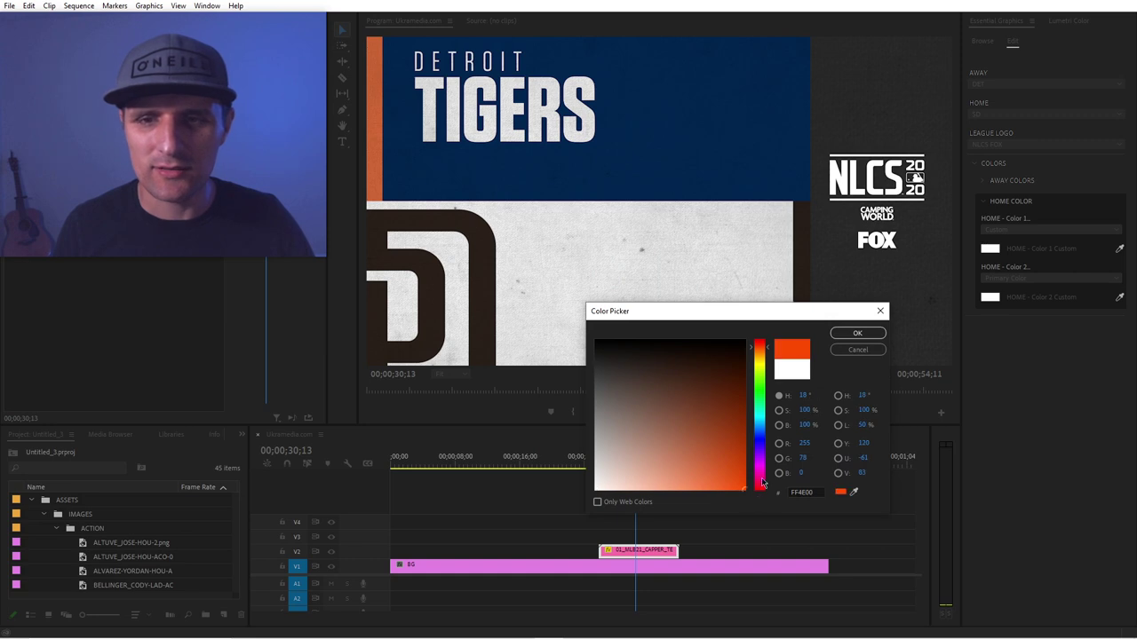
click(857, 333)
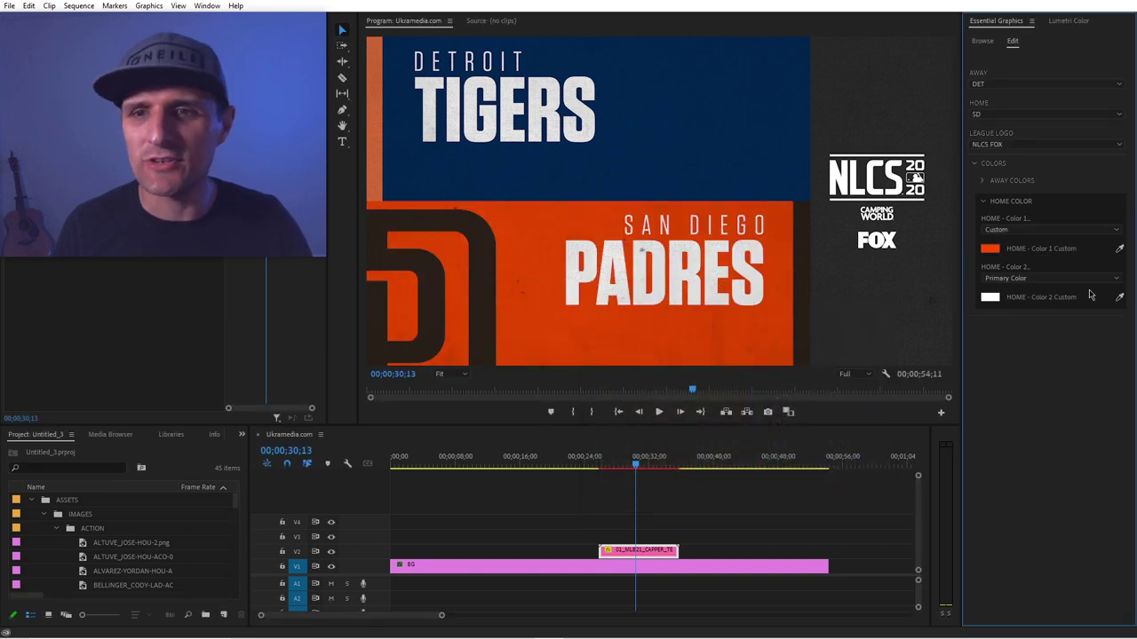
Step: Revert home colours to Primary and Secondary, check Away Colors, then collapse the Colors section
click(1013, 233)
click(1026, 242)
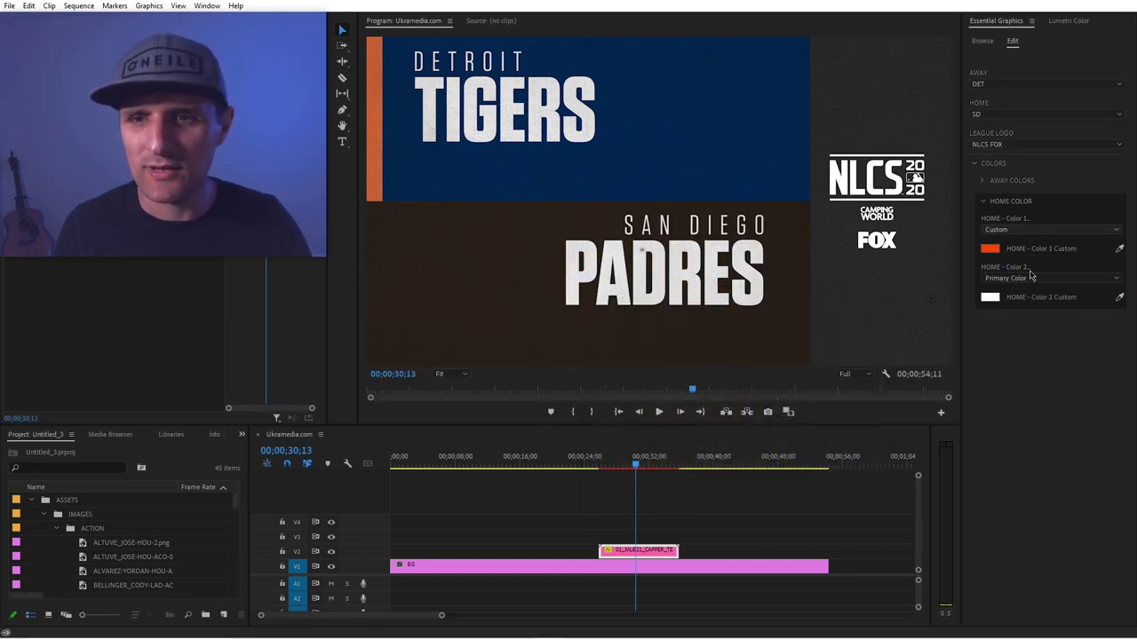
click(1021, 278)
click(1021, 290)
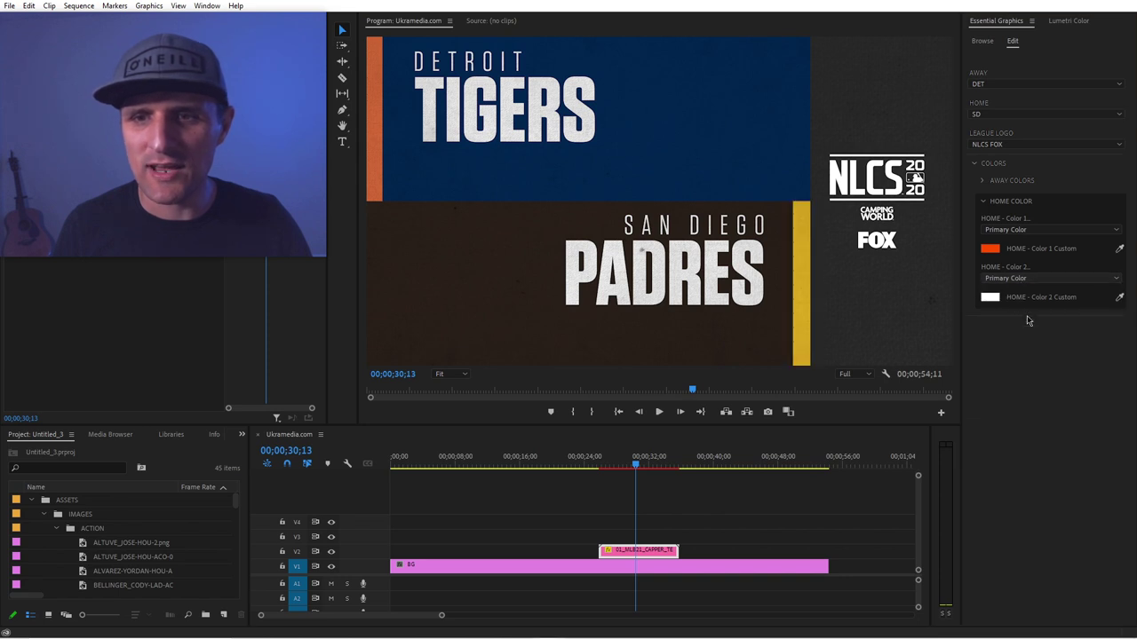
click(983, 201)
click(983, 182)
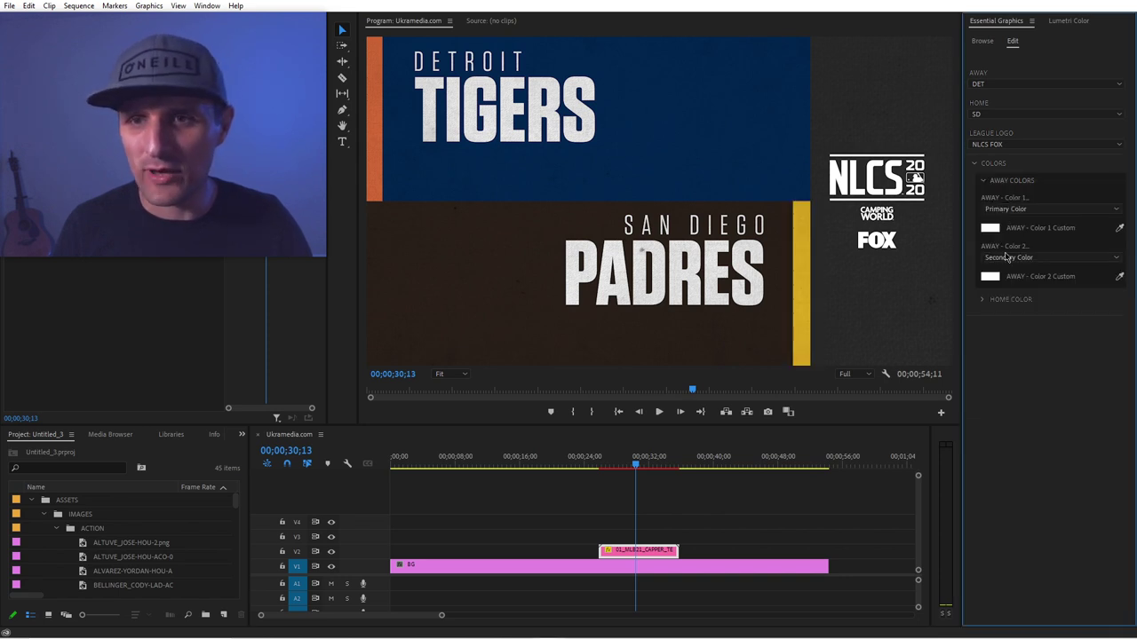
click(983, 181)
click(975, 163)
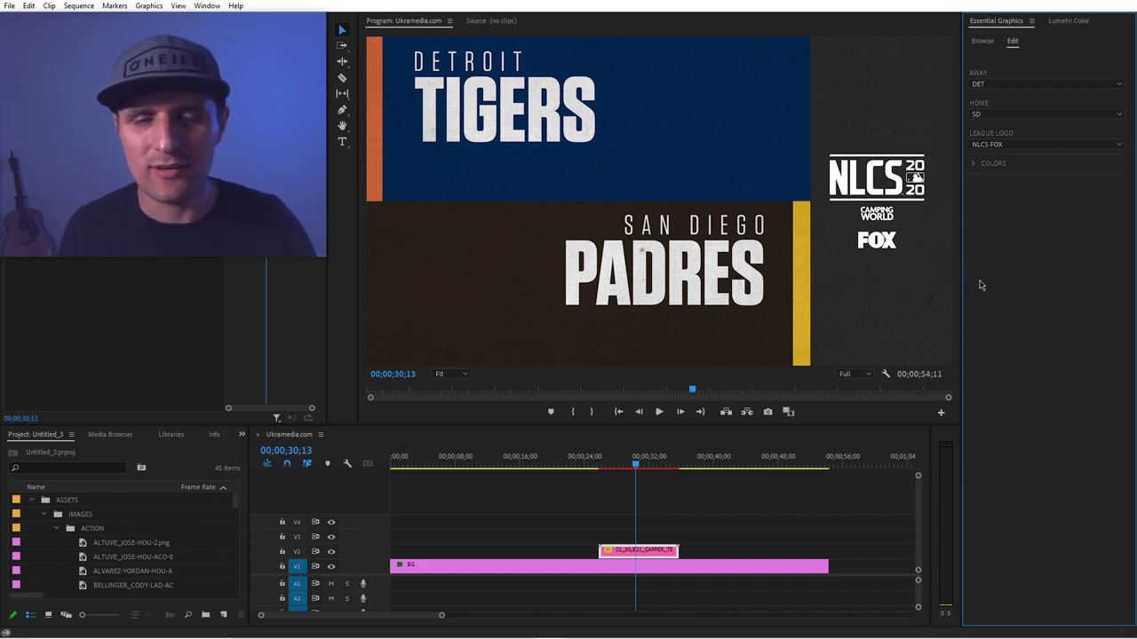
Step: Set the Home team to CHW and the League Logo to NLDS FOX, trying FS1 first
click(995, 114)
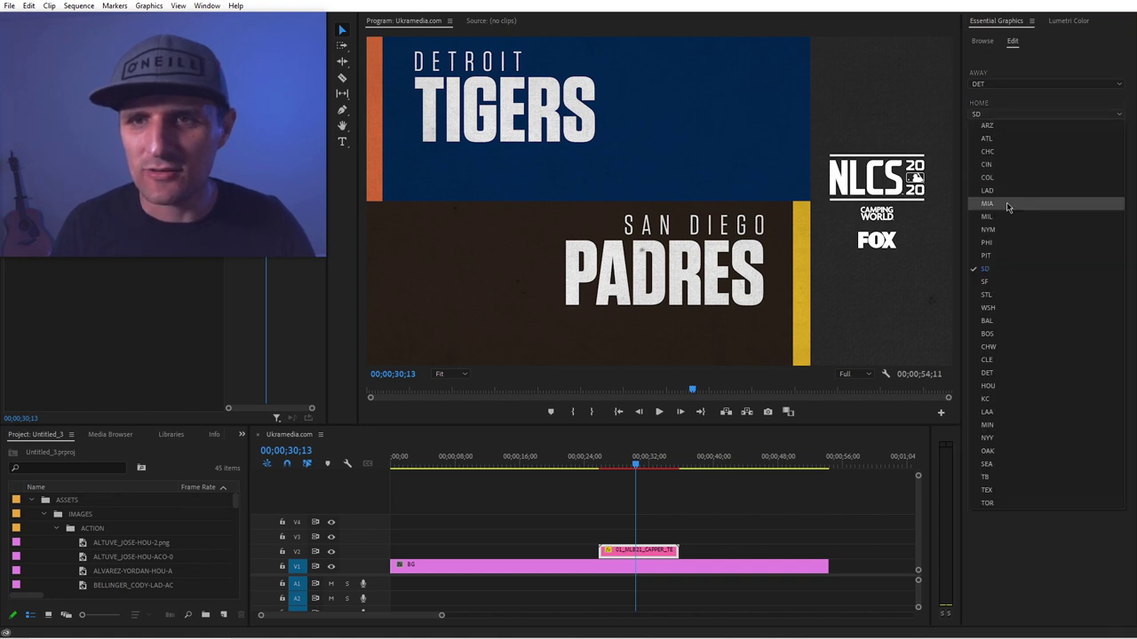
click(1039, 334)
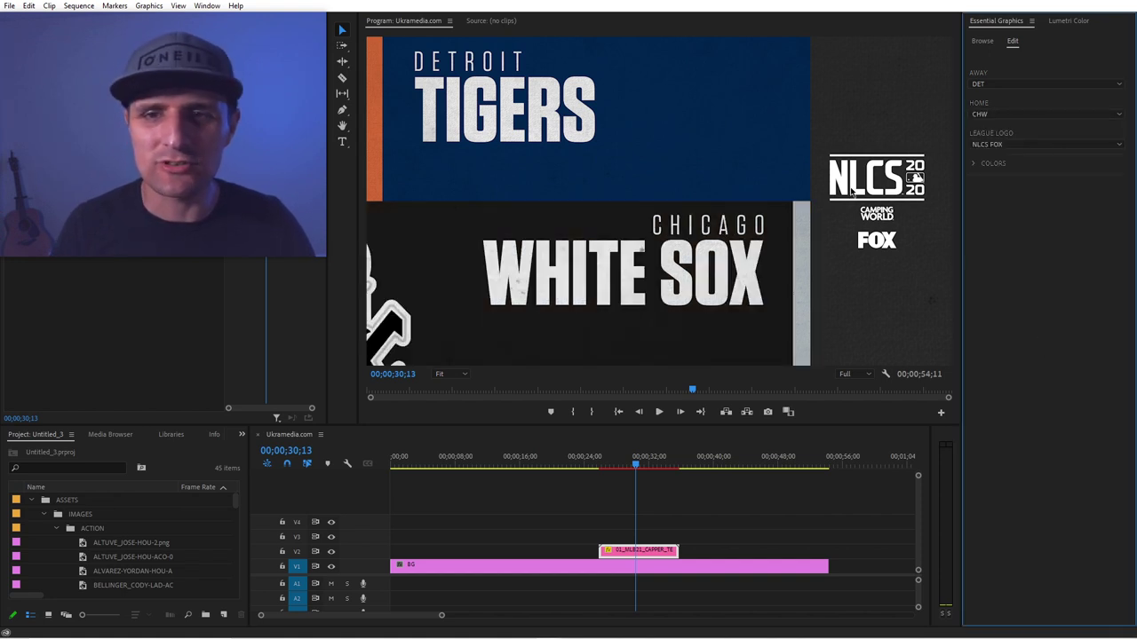
click(993, 145)
click(1006, 178)
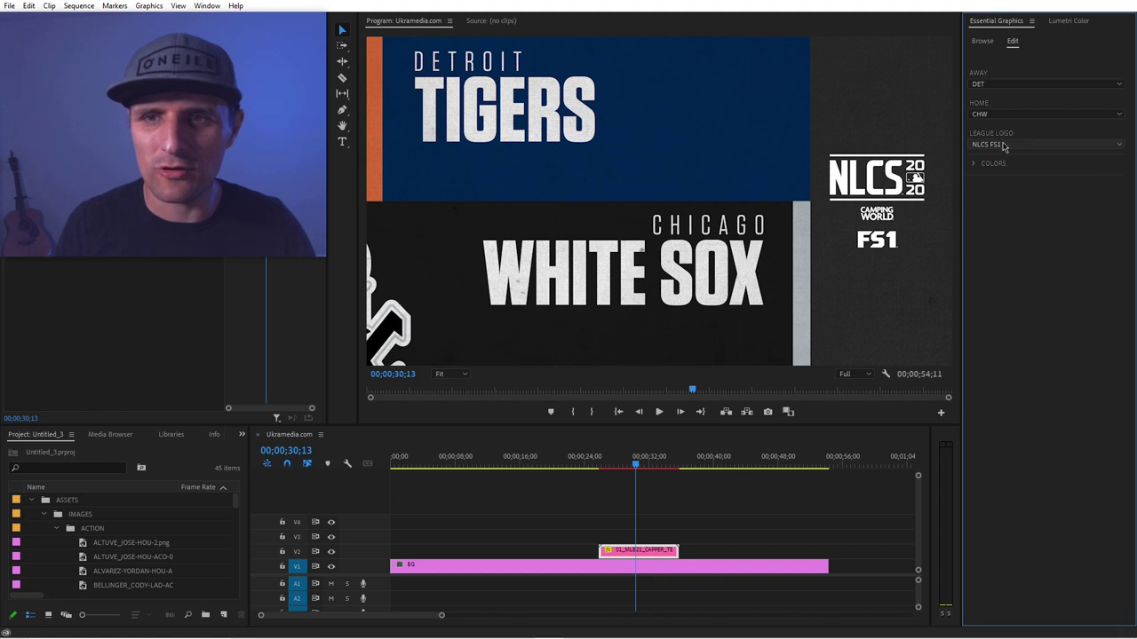
click(1013, 145)
click(1014, 184)
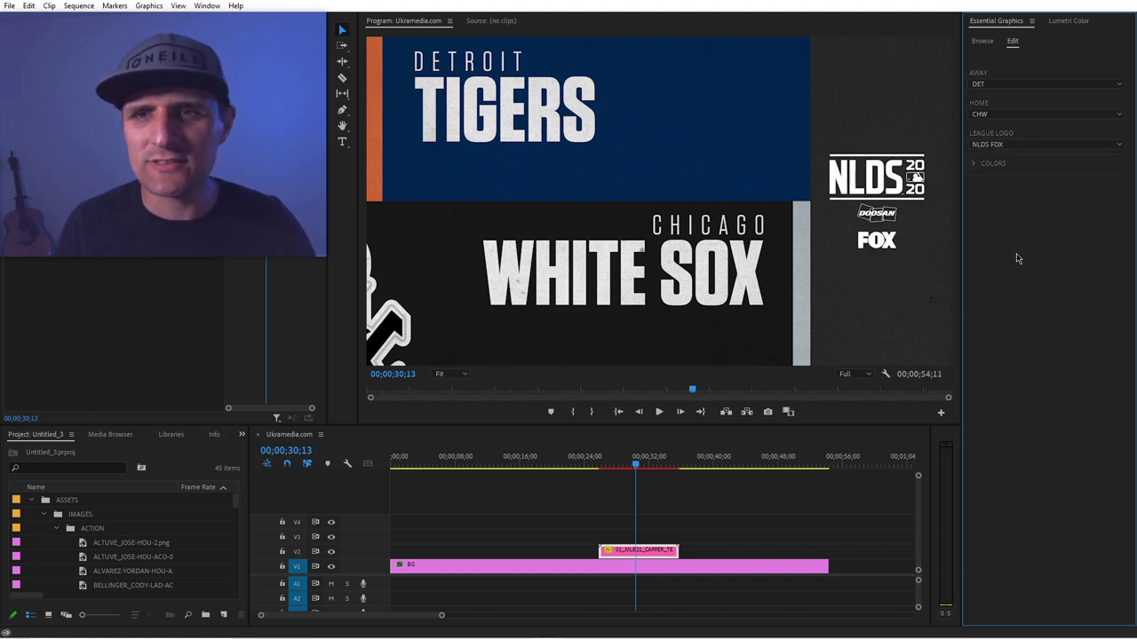
click(659, 554)
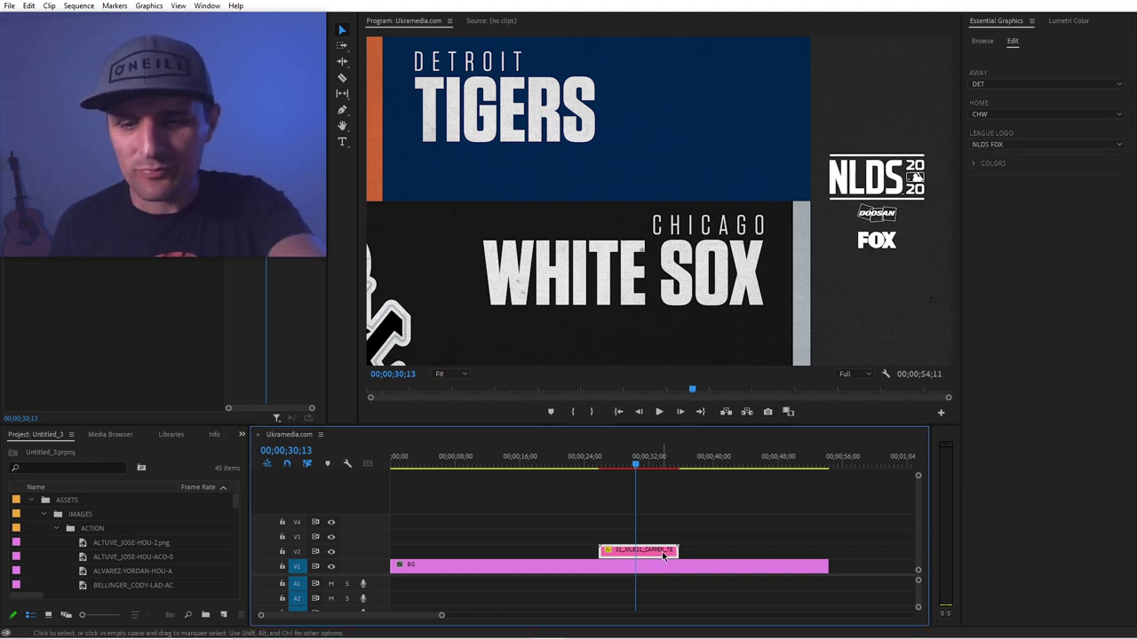
Step: Delete the matchup graphic from V2 and return to the Browse templates list
key(Delete)
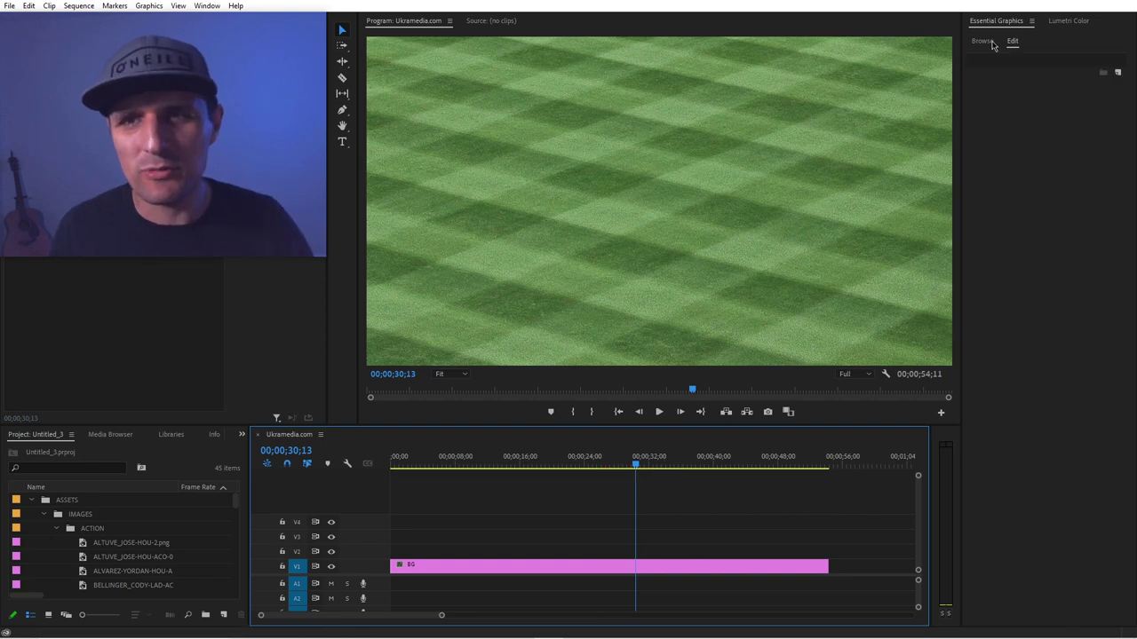
click(989, 42)
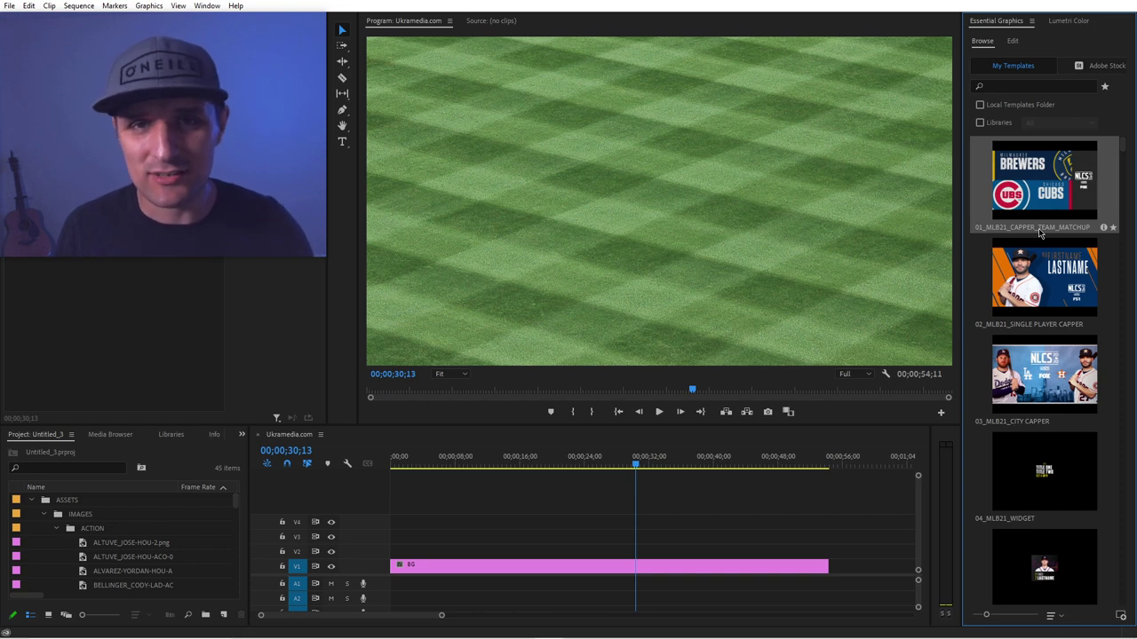
Step: Place 02_MLB21_SINGLE PLAYER CAPPER on V2 above the grass and play it from its start
click(1045, 293)
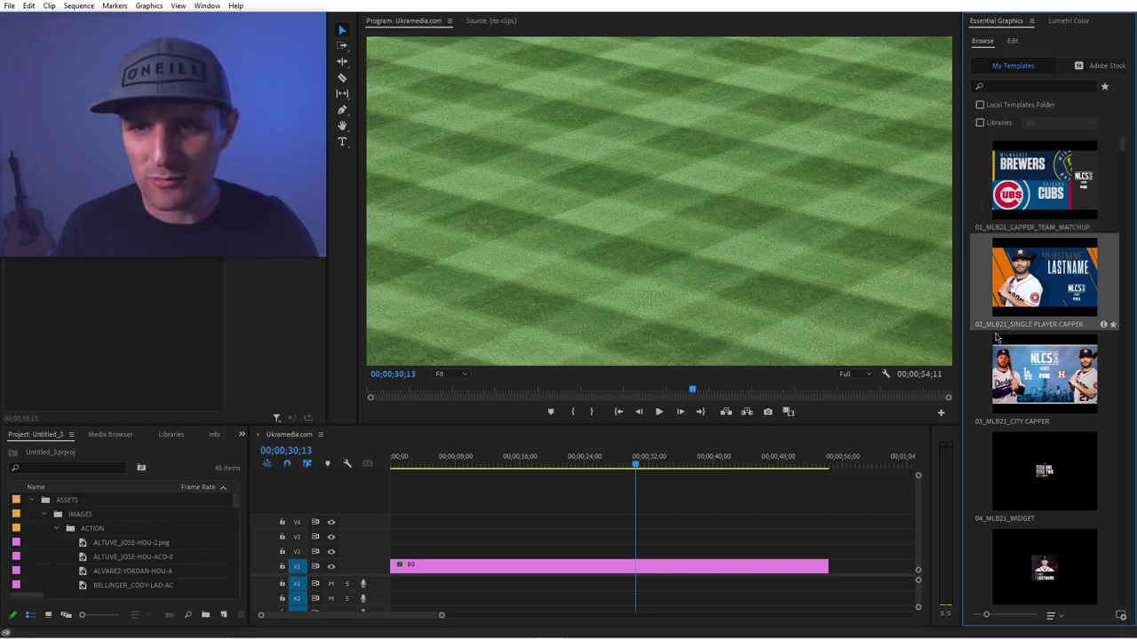
drag(650, 543, 641, 550)
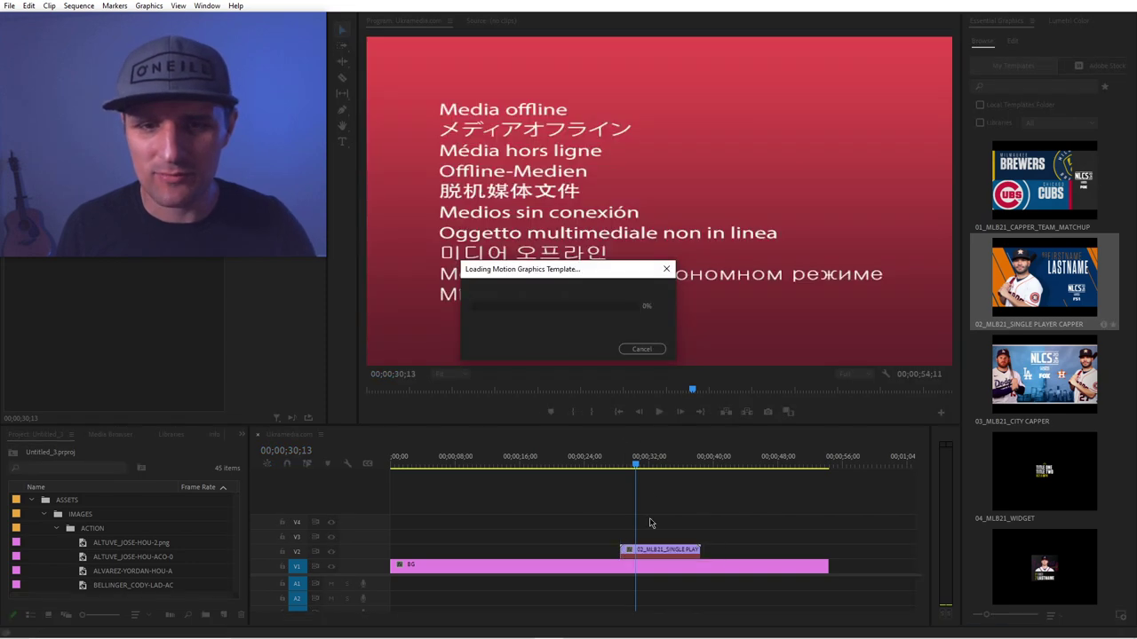
drag(639, 468, 624, 469)
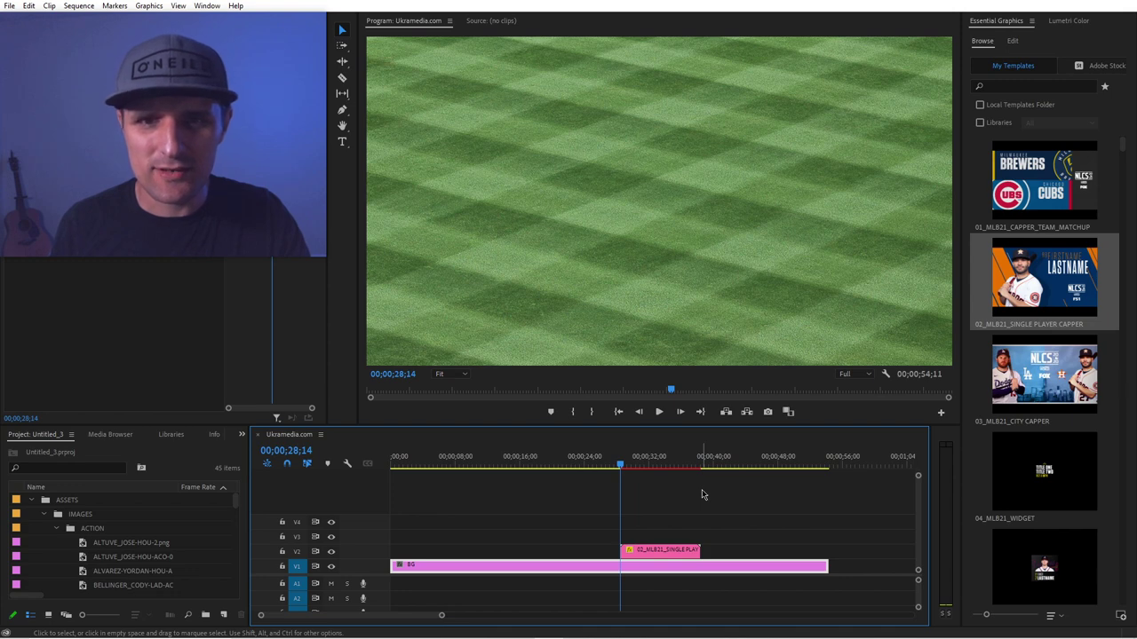
key(space)
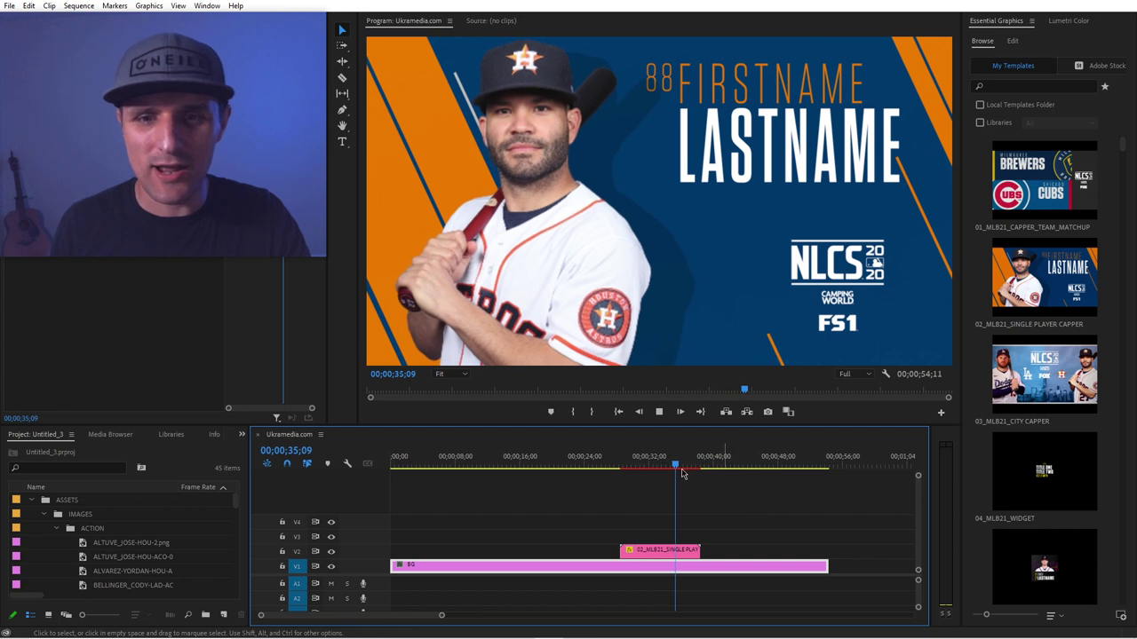
Step: Replay the Single Player Capper animation from its start, stopping around 31;18
drag(680, 469, 624, 474)
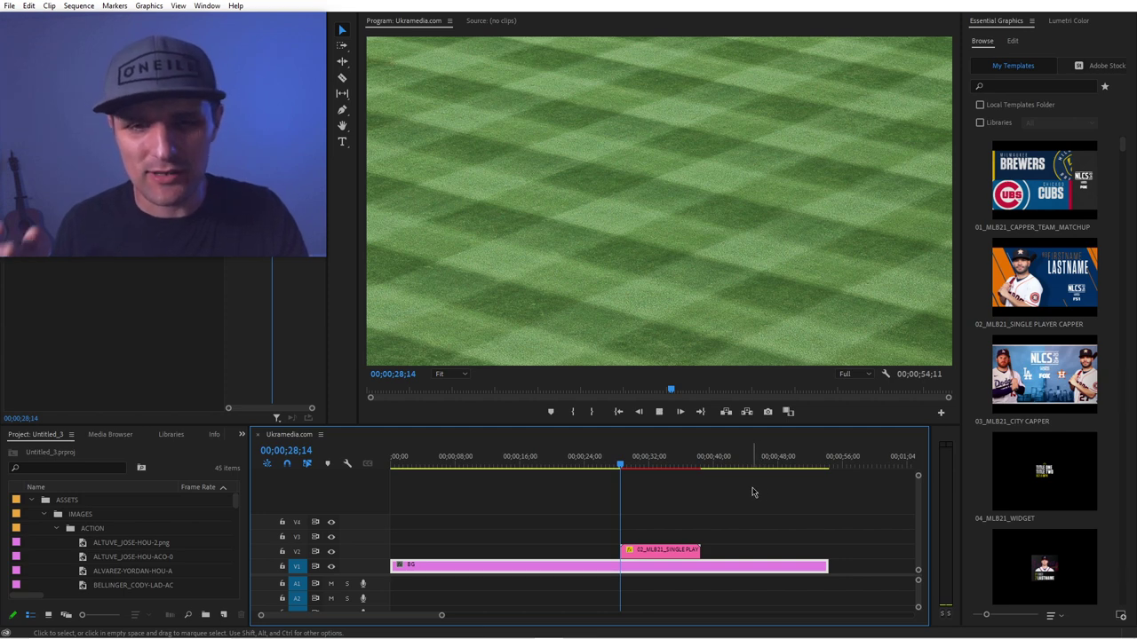
key(space)
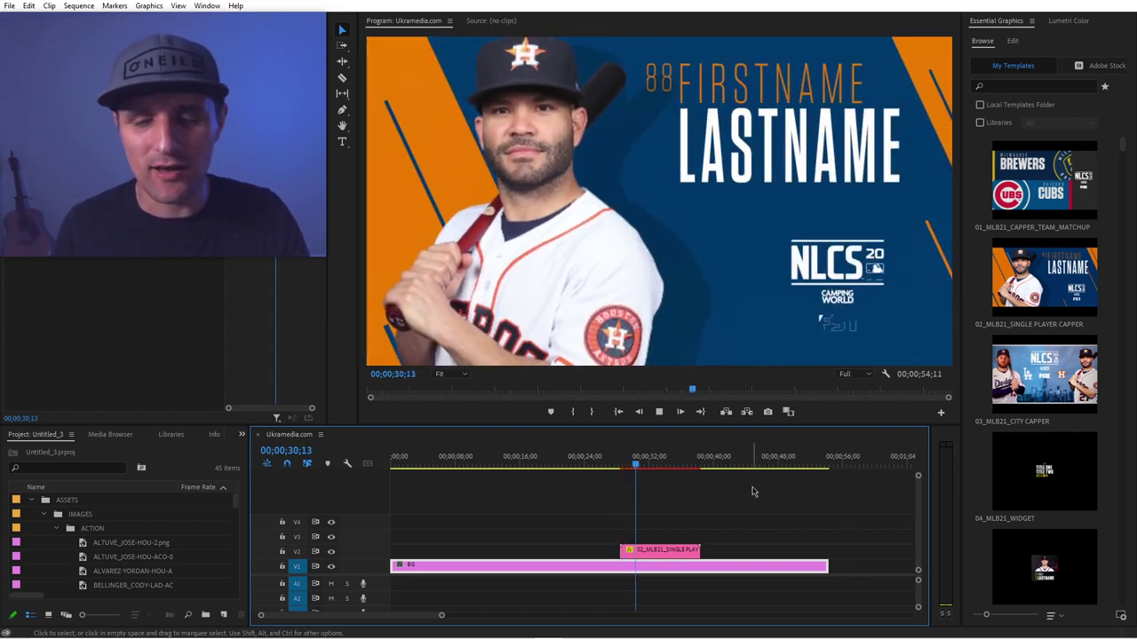
key(space)
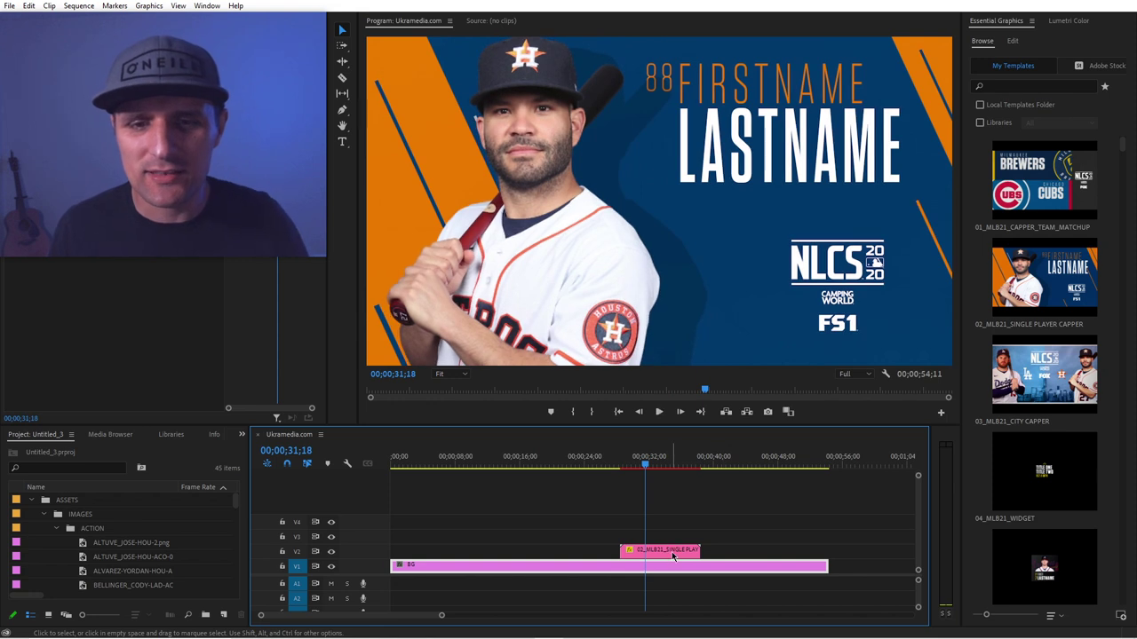
Step: Try the COL, SF, DET and LAA team schemes on the player graphic, then return to HOU
click(673, 557)
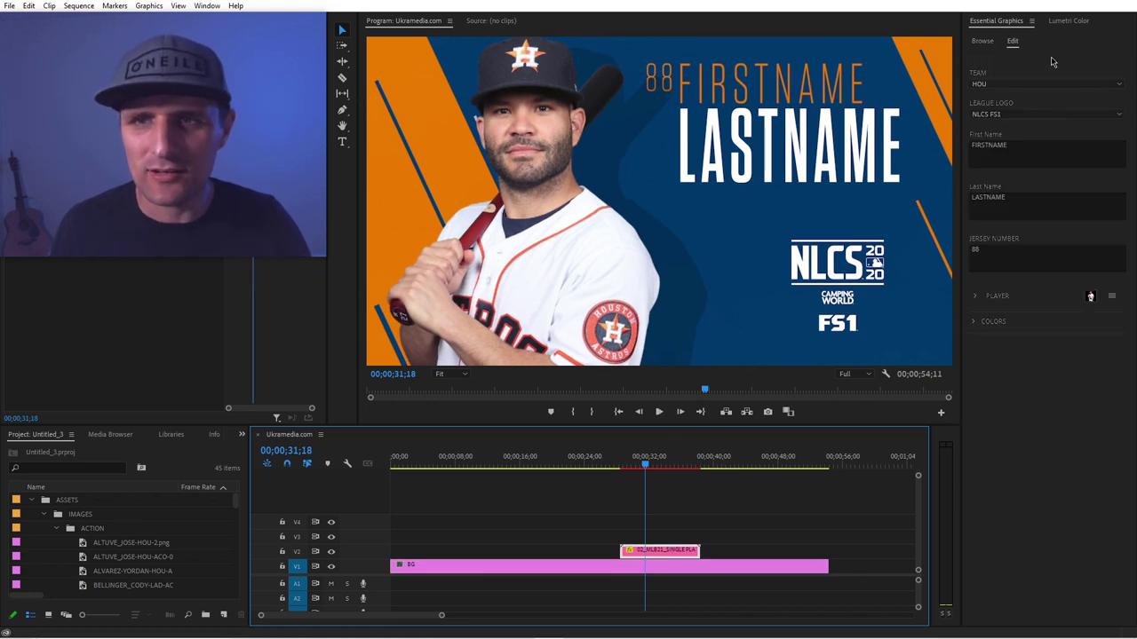
click(1010, 86)
click(1010, 101)
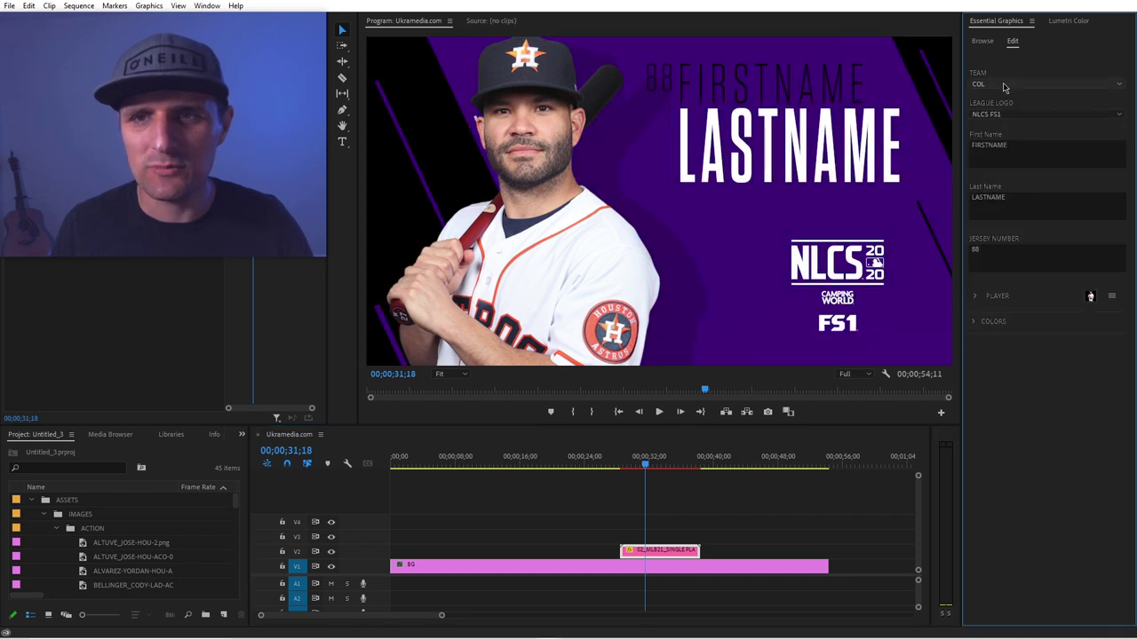
click(1004, 85)
click(1015, 257)
click(1008, 85)
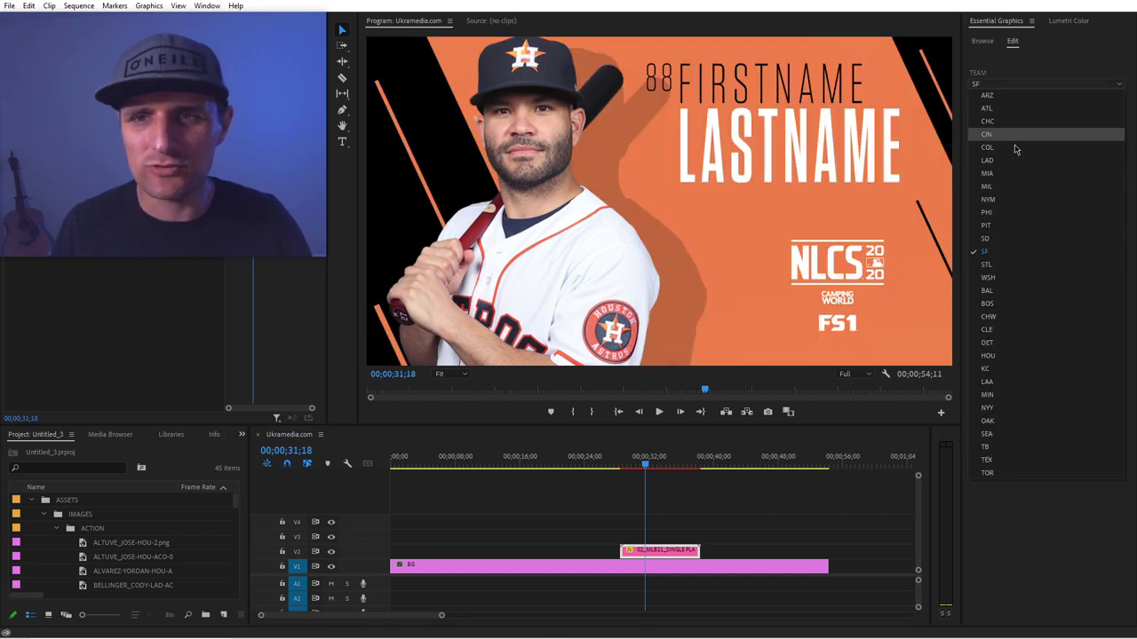
click(1030, 339)
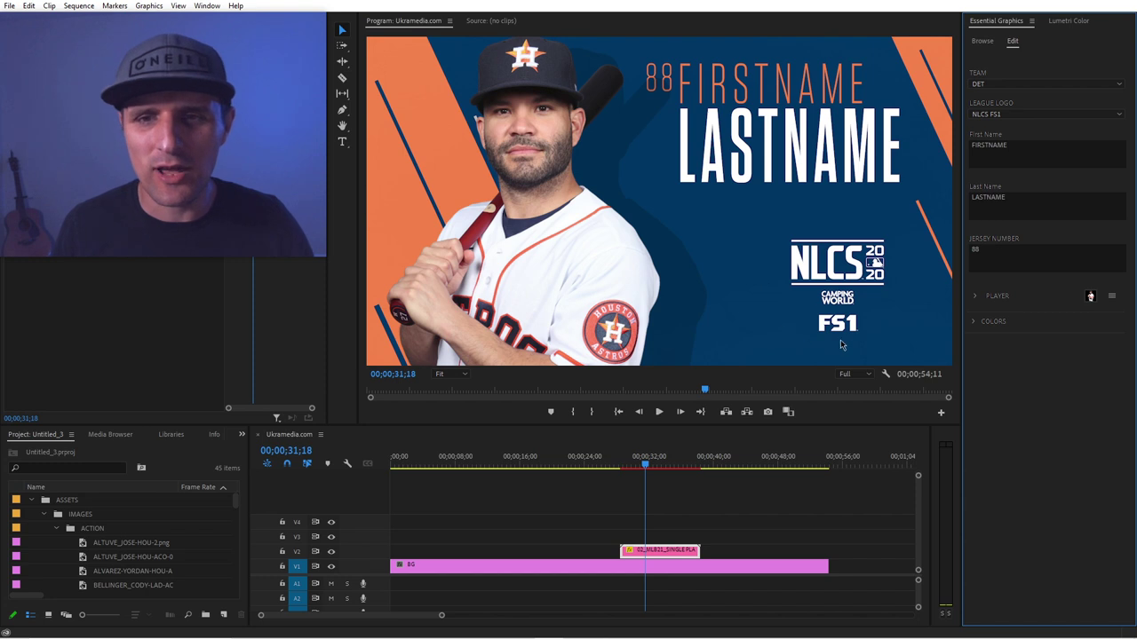
click(1026, 85)
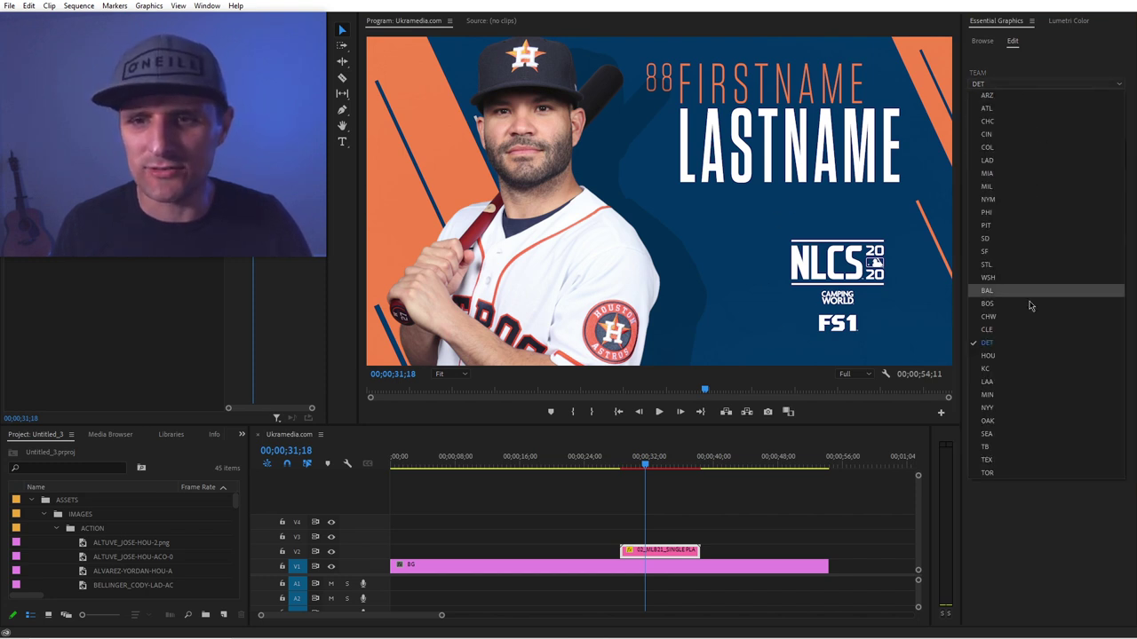
click(1021, 387)
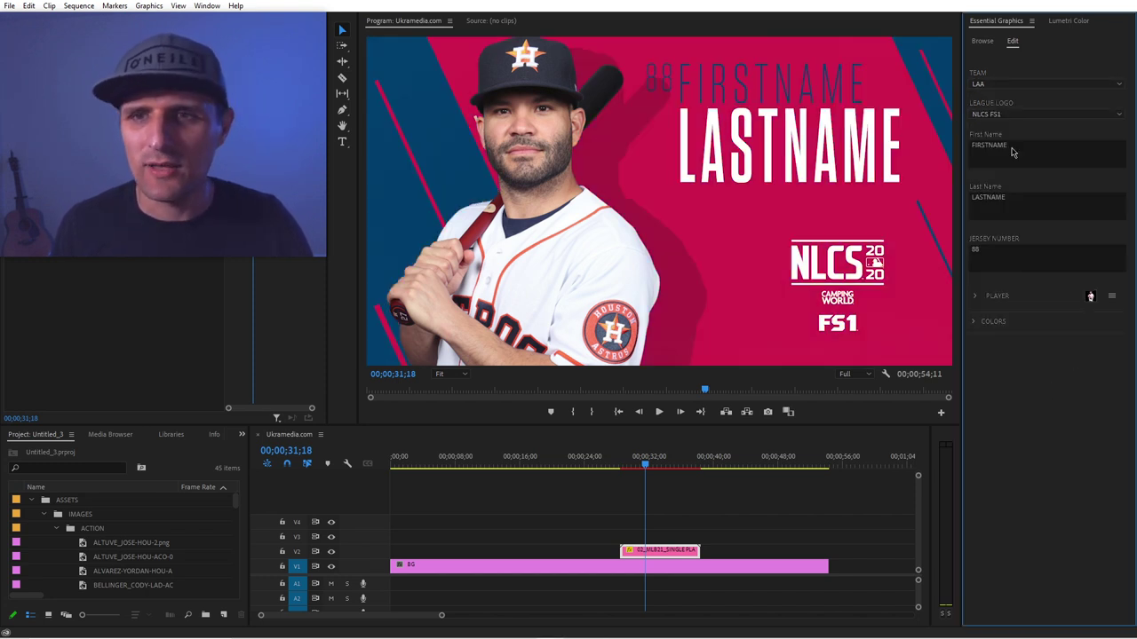
click(995, 85)
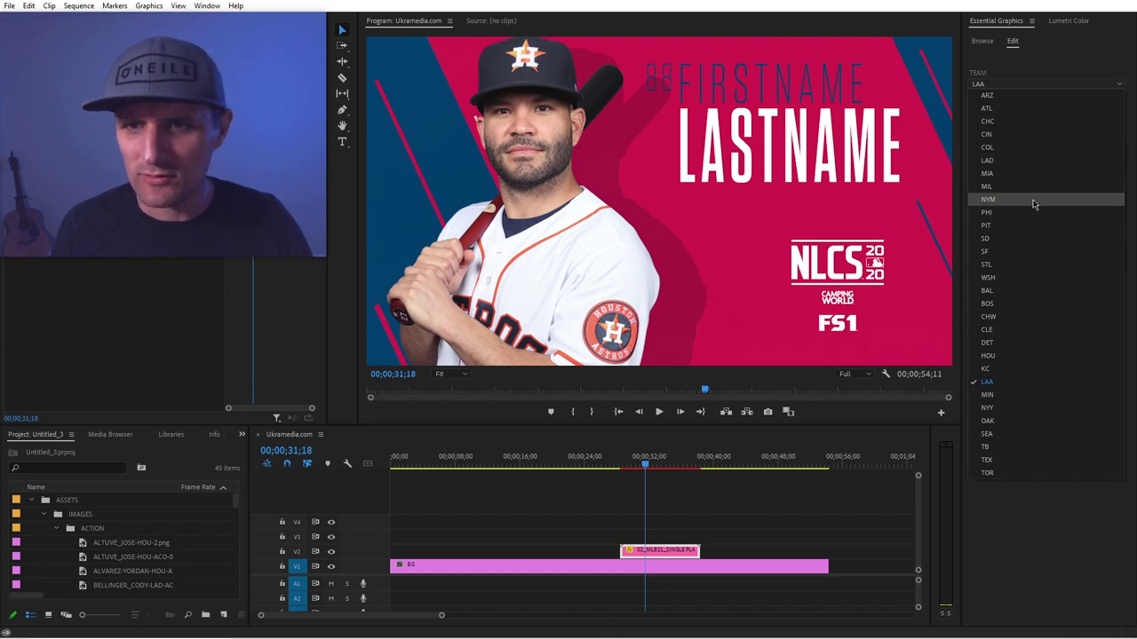
click(1001, 356)
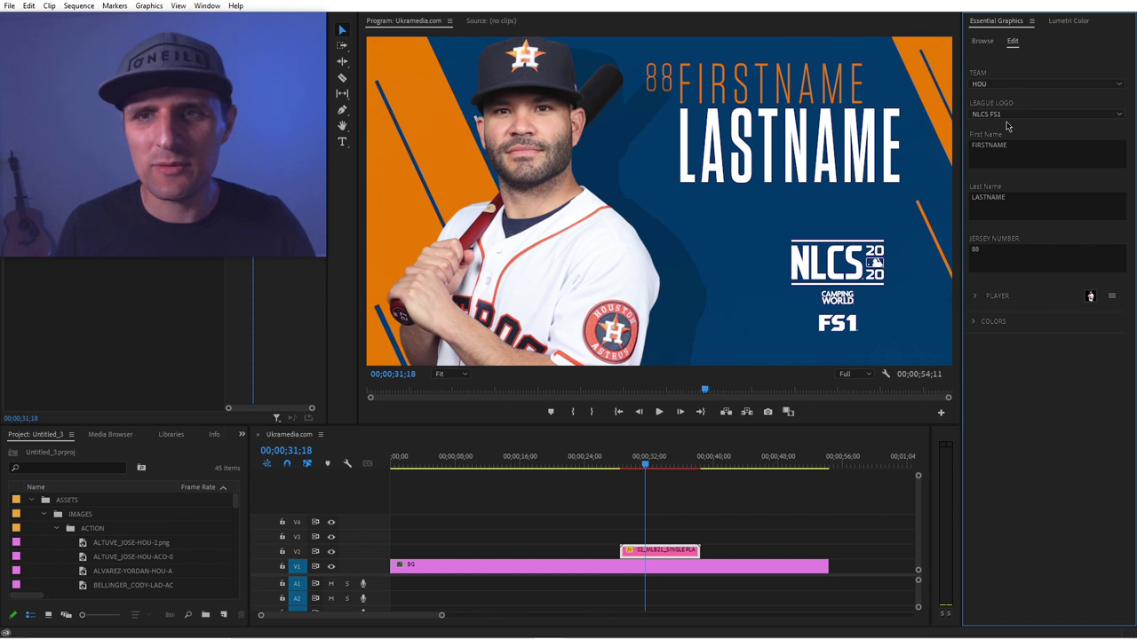
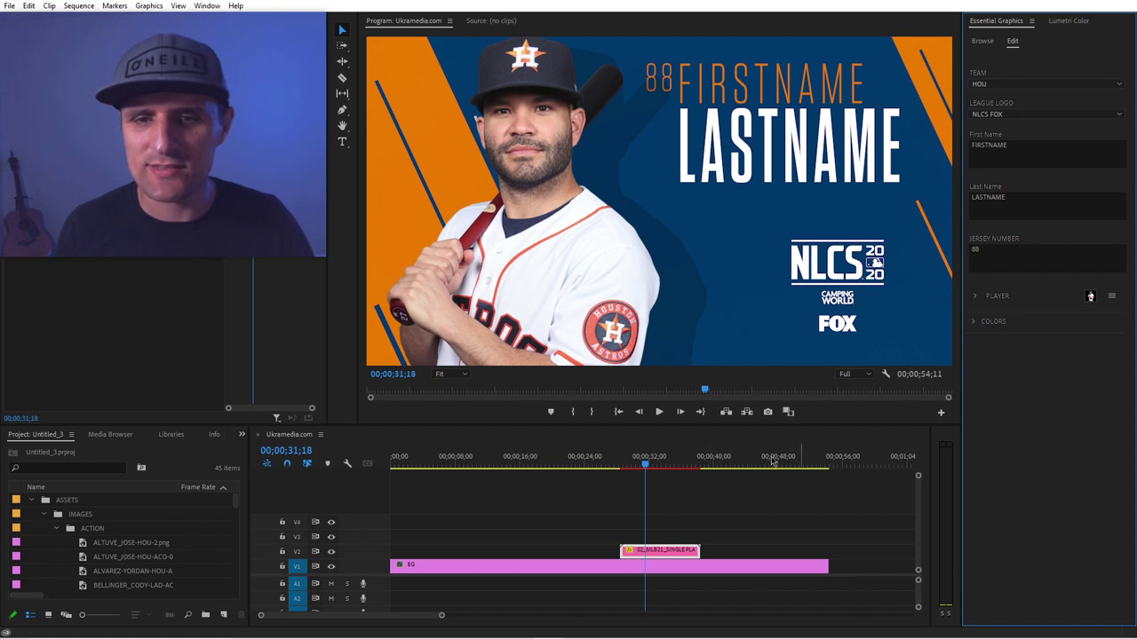
Step: Enter the player's first and last name in the capper's name fields
click(1020, 164)
key(Tab)
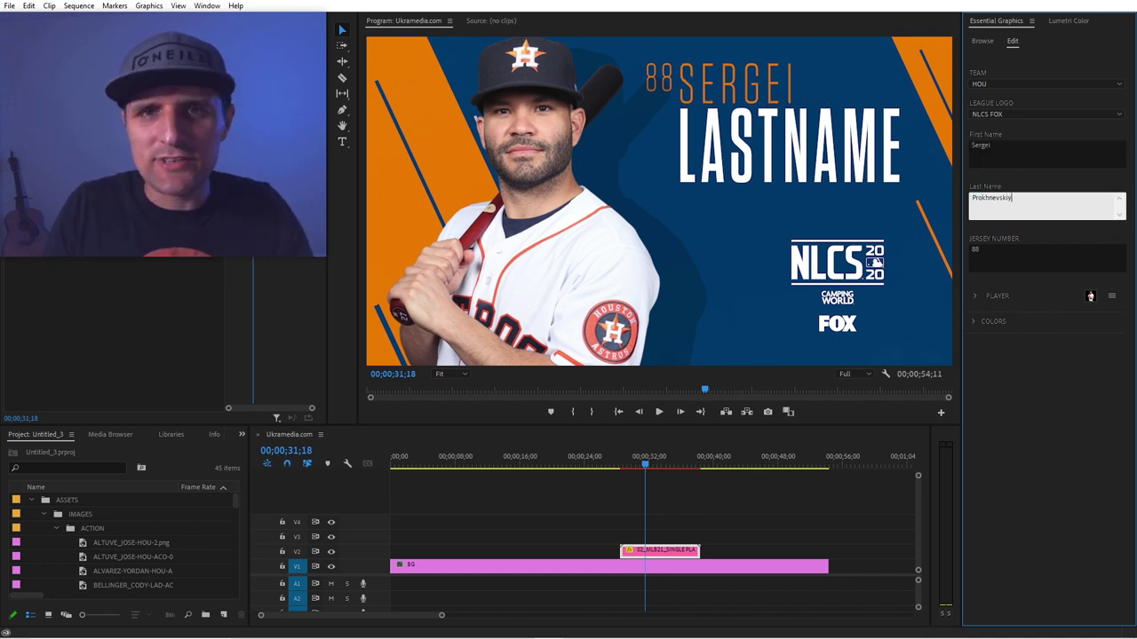
click(993, 182)
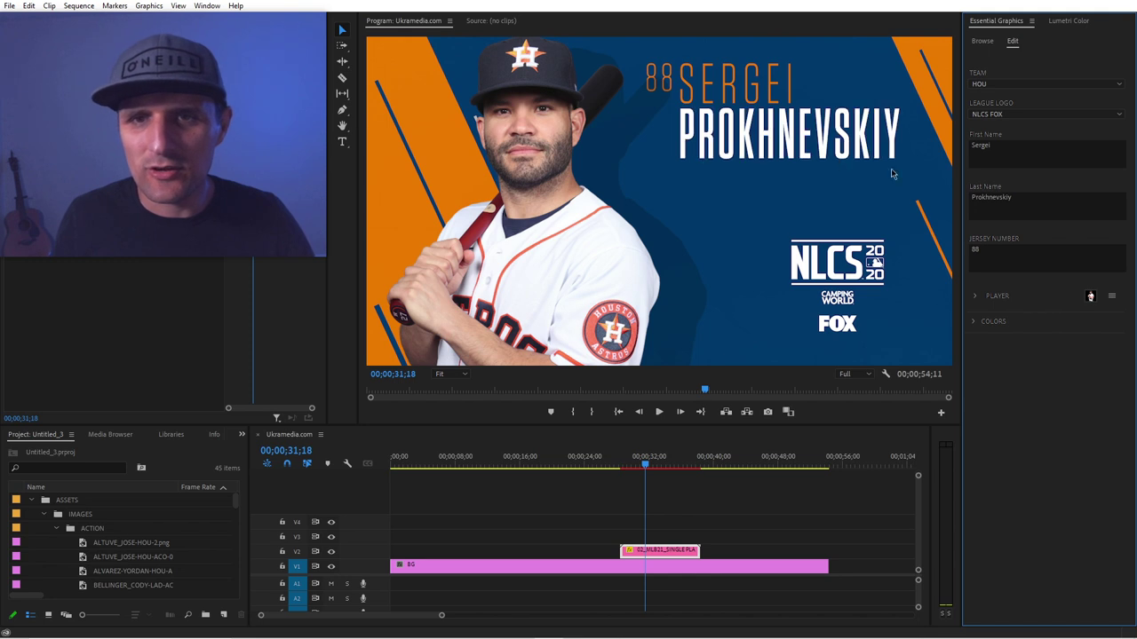
Step: Test longer first and last names in the graphic, then undo them
click(1044, 200)
text(wefwdfsadfasdf)
key(Return)
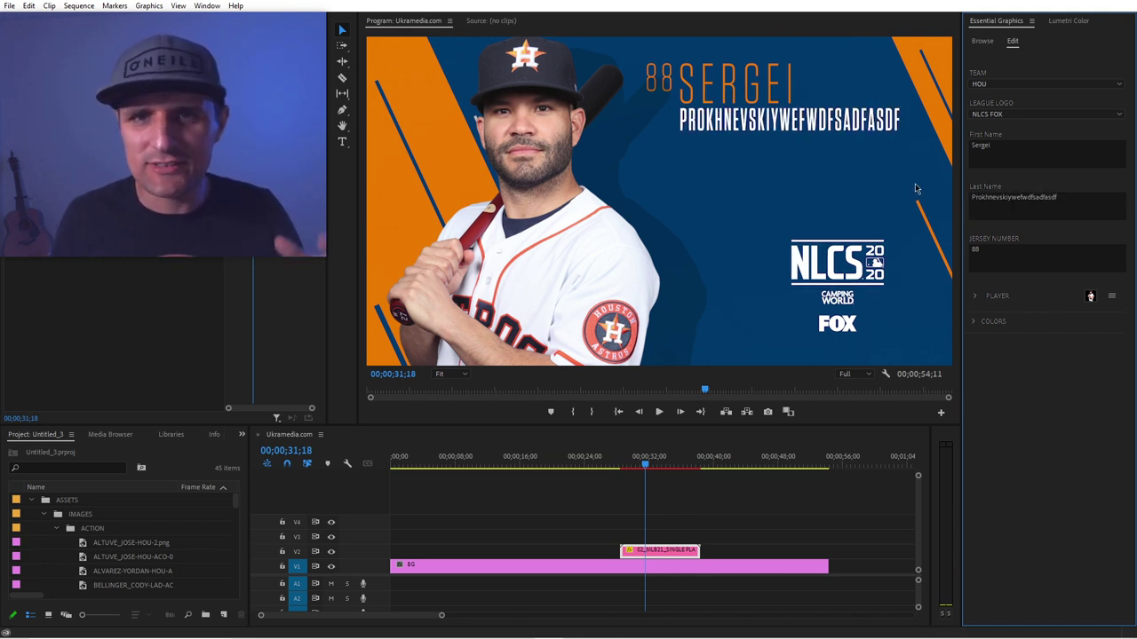
click(1030, 159)
click(1052, 150)
text(sad)
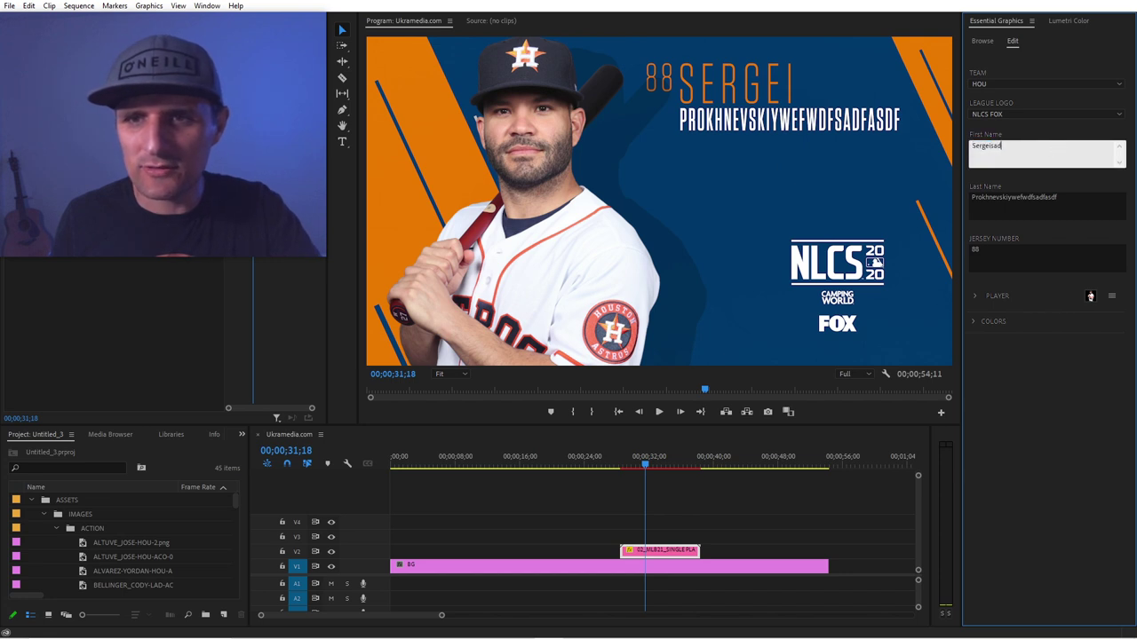
key(Return)
key(ctrl+z)
key(ctrl+z)
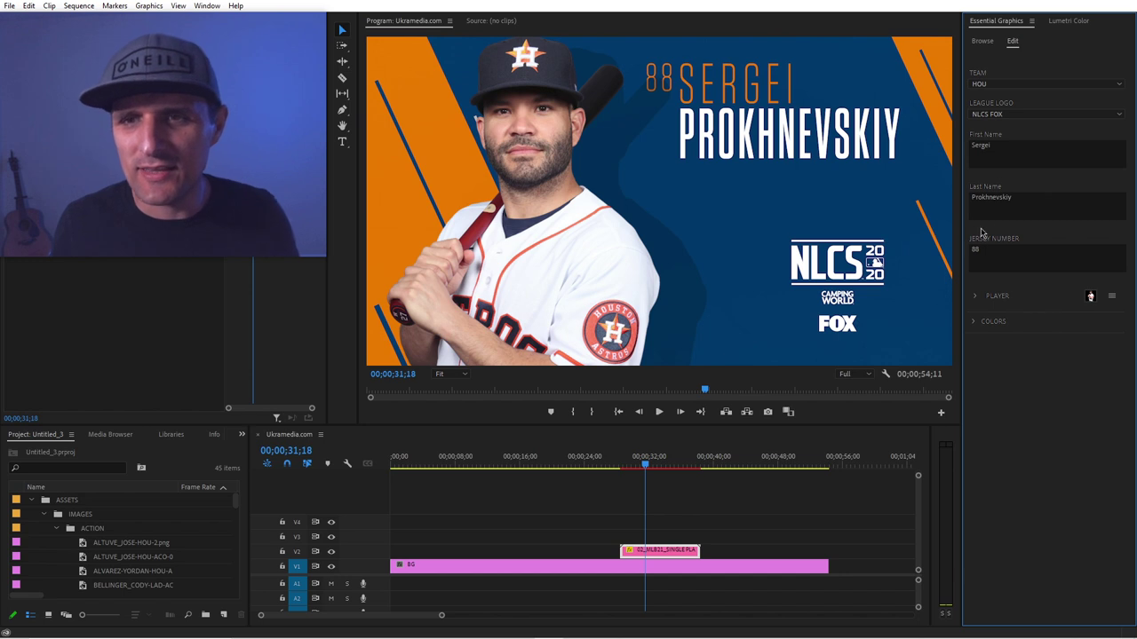
Step: Set the jersey number to 11 after trying 22, and expand the PLAYER section
click(1011, 253)
text(22)
key(Return)
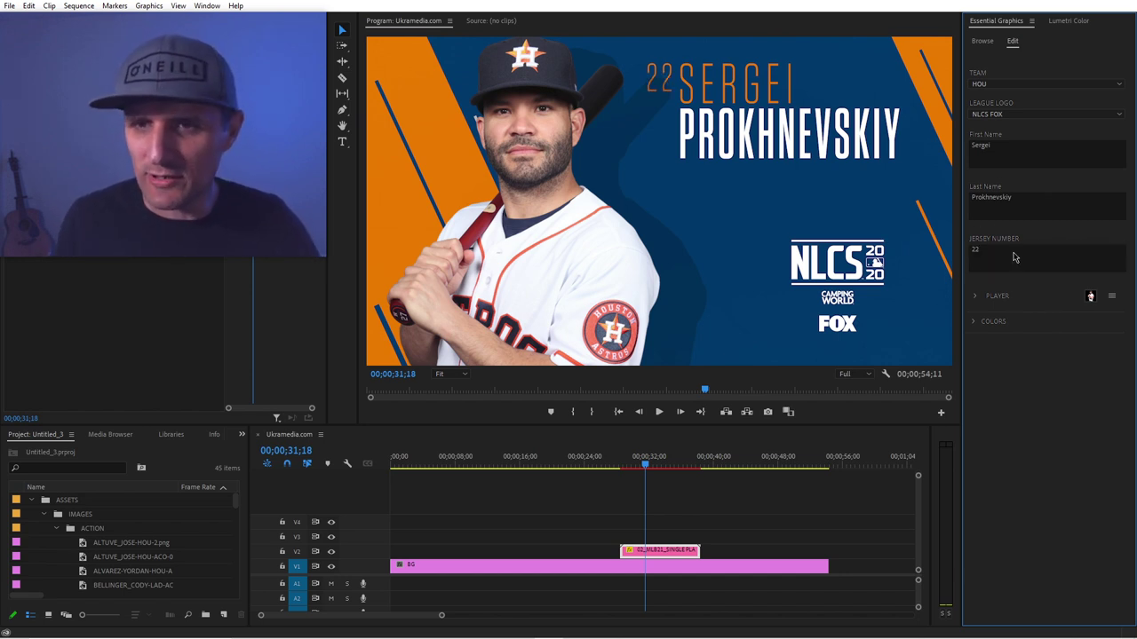
click(1013, 256)
text(11)
key(Return)
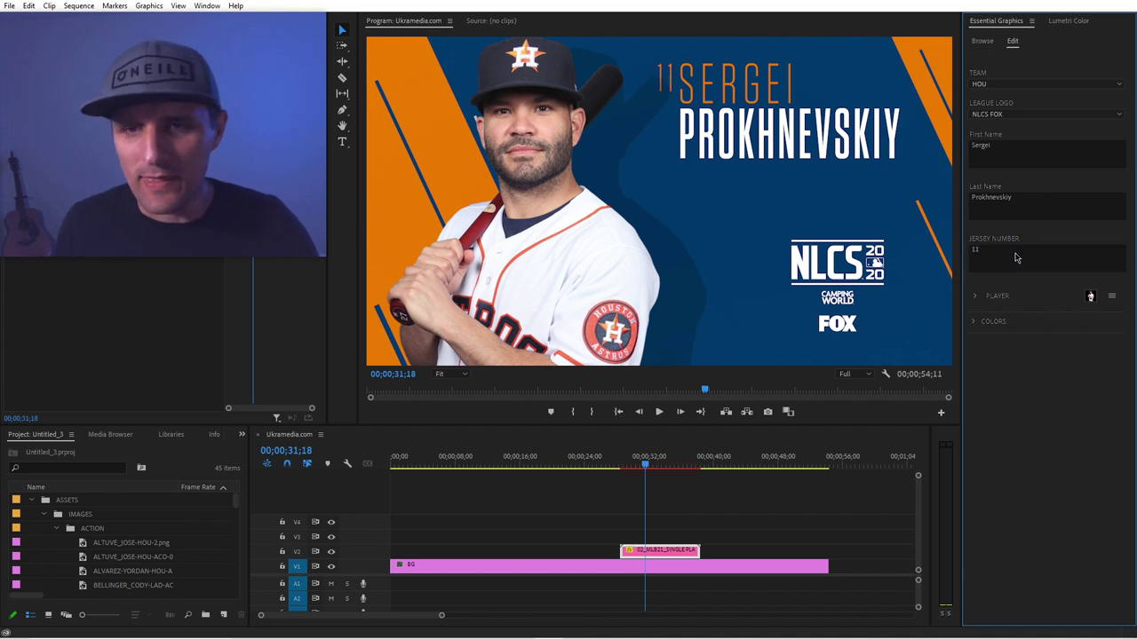
click(972, 296)
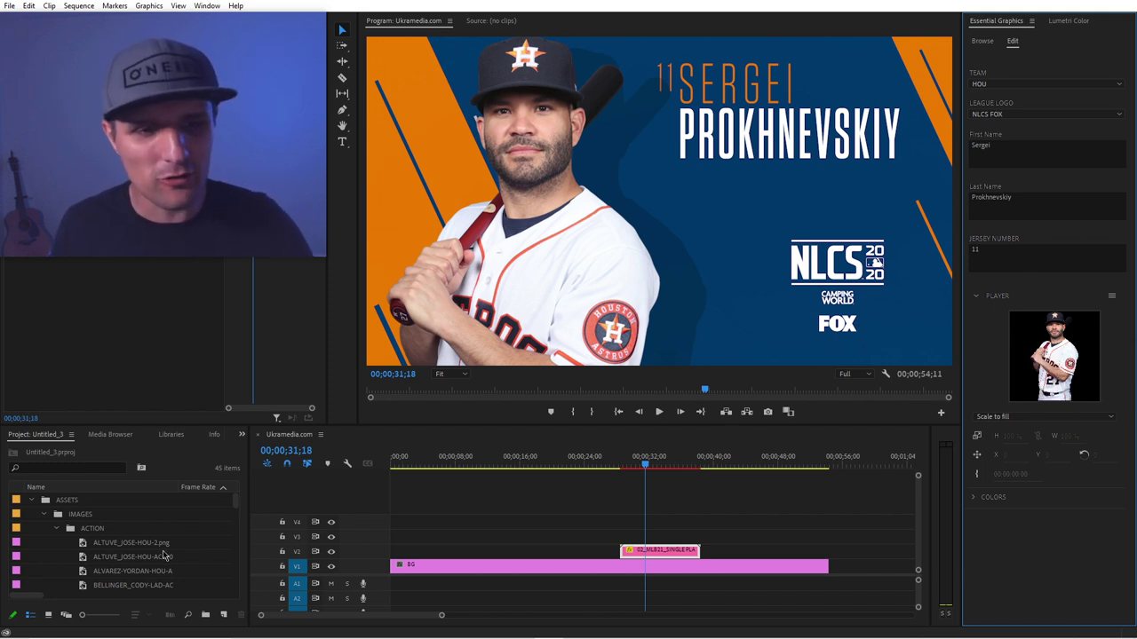
Step: Fill the PLAYER slot with the shouting Astros pitcher photo after trying other players
scroll(166, 557, down, 5)
drag(237, 525, 237, 519)
drag(148, 531, 1055, 357)
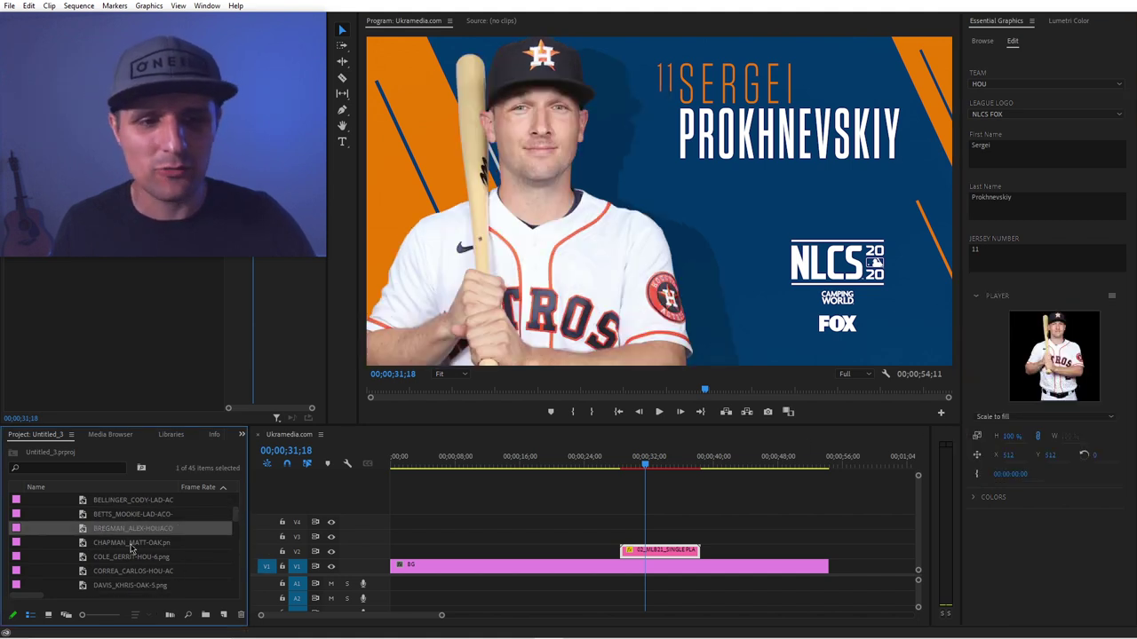
drag(130, 548, 1010, 343)
drag(1079, 424, 1080, 424)
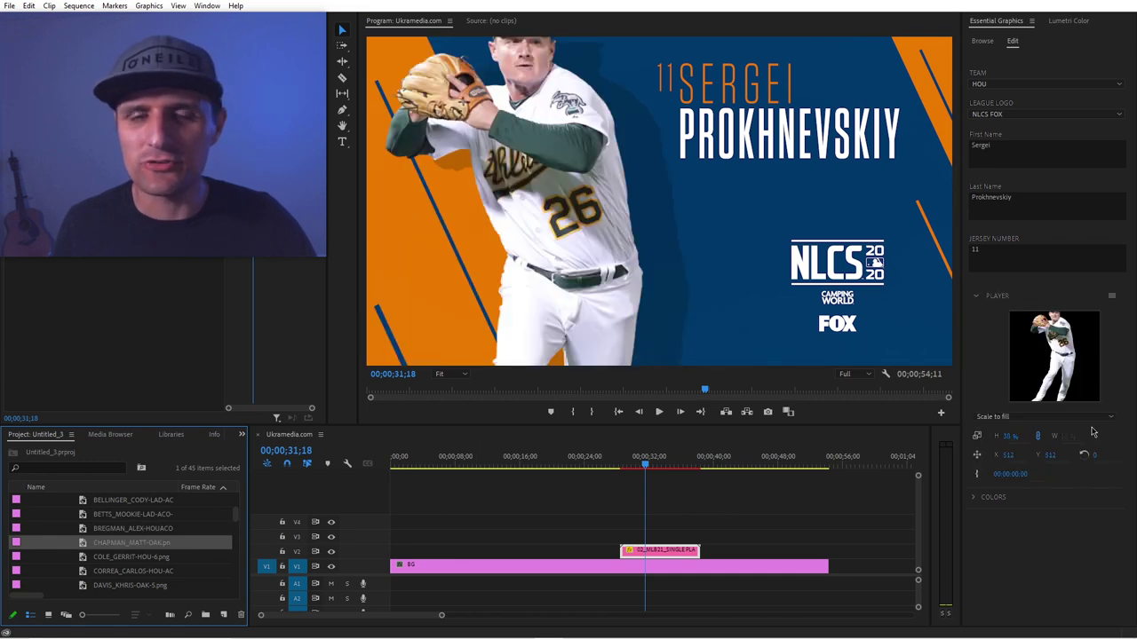
drag(130, 557, 1019, 389)
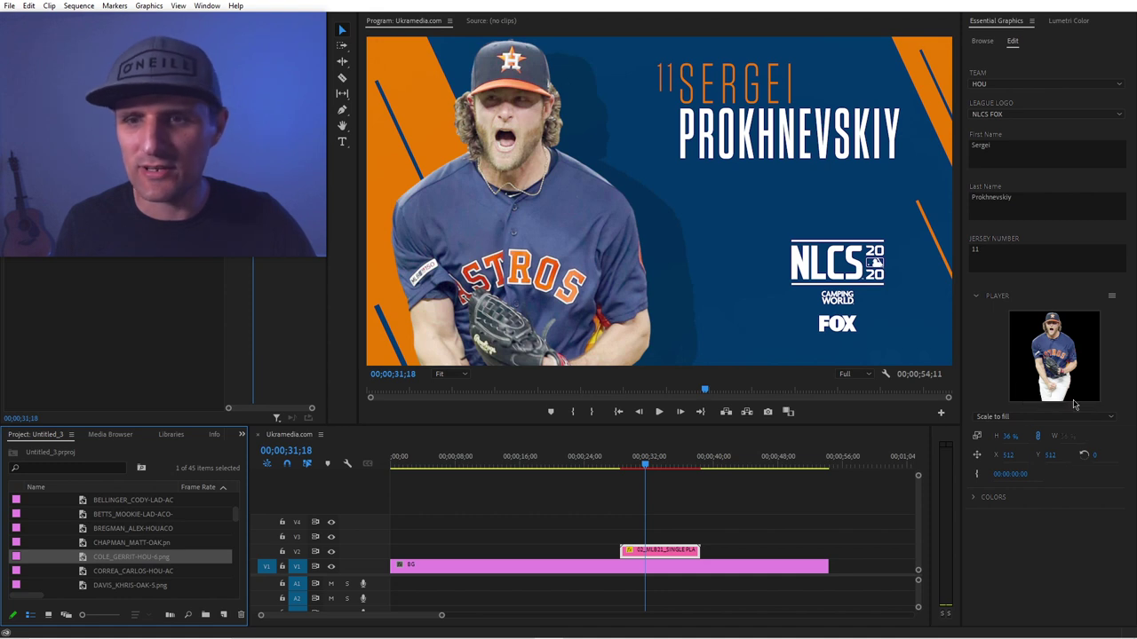
Step: Scale the pitcher photo to 36% with width and height linked, shift it slightly right, and preview
click(1006, 438)
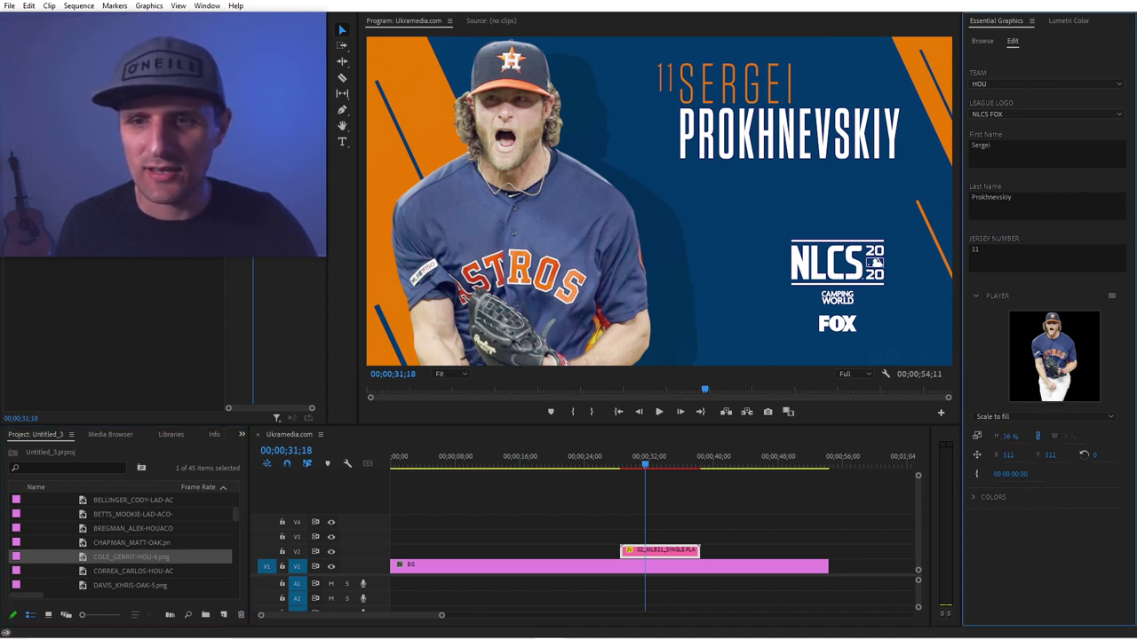
mouse_move(1008, 437)
mouse_down()
mouse_move(1035, 441)
mouse_move(1013, 441)
mouse_up()
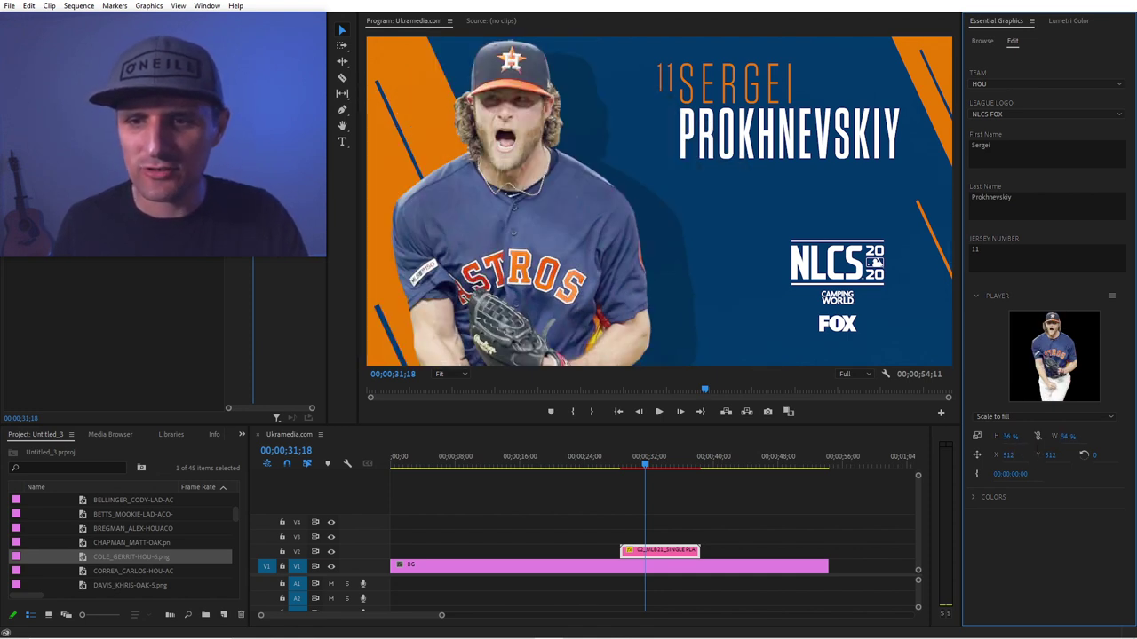
drag(1068, 436, 1055, 443)
click(1038, 437)
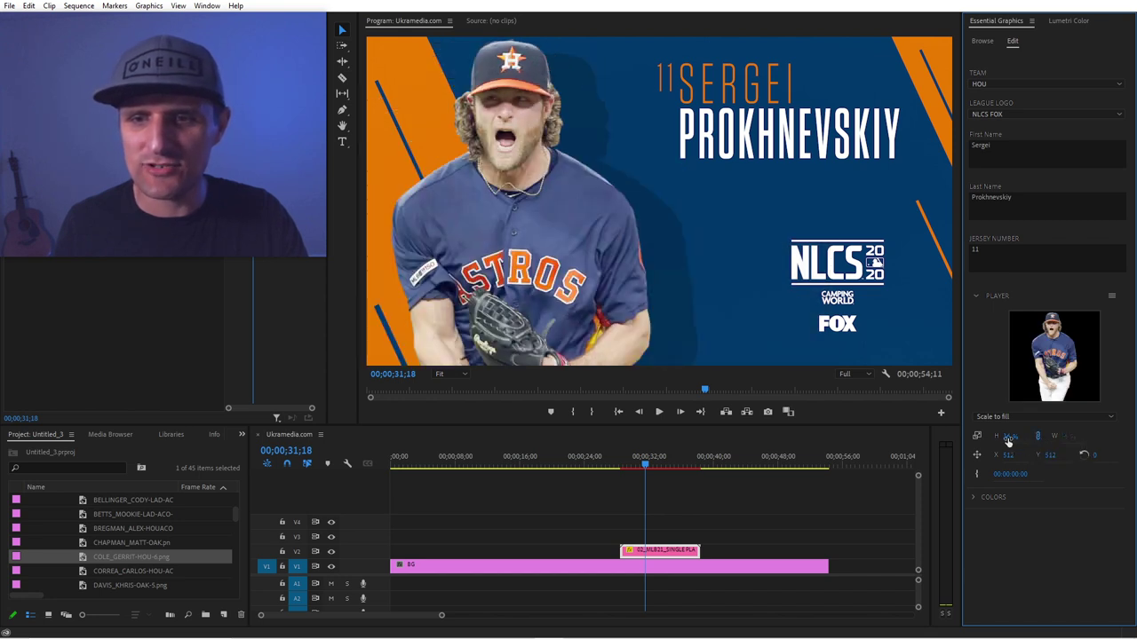
drag(1007, 436, 1060, 457)
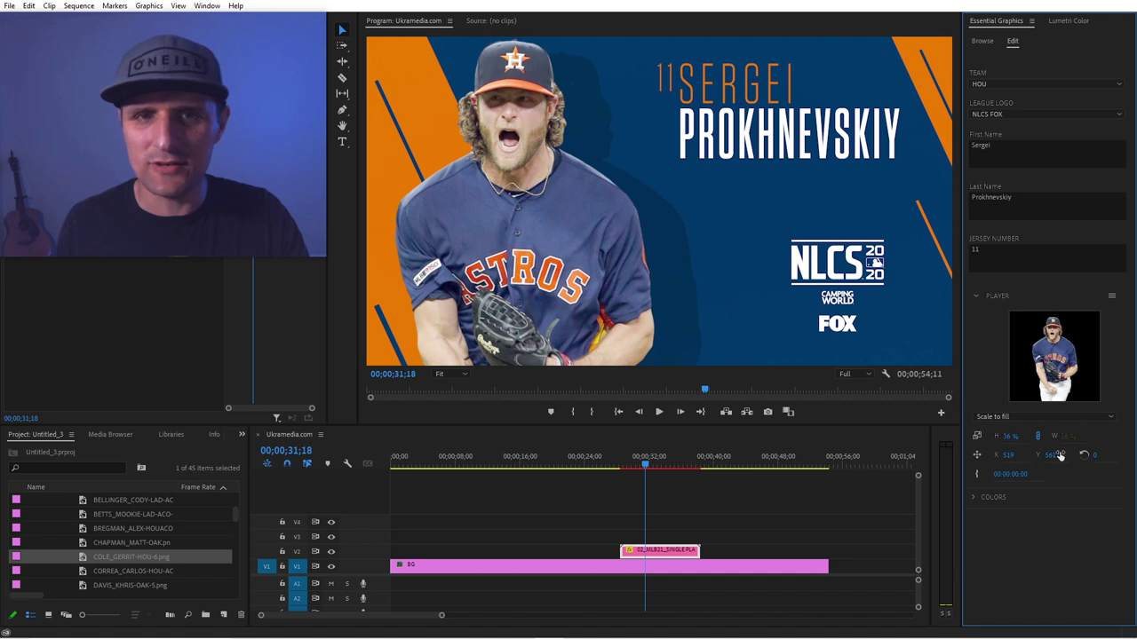
drag(1098, 454, 1098, 456)
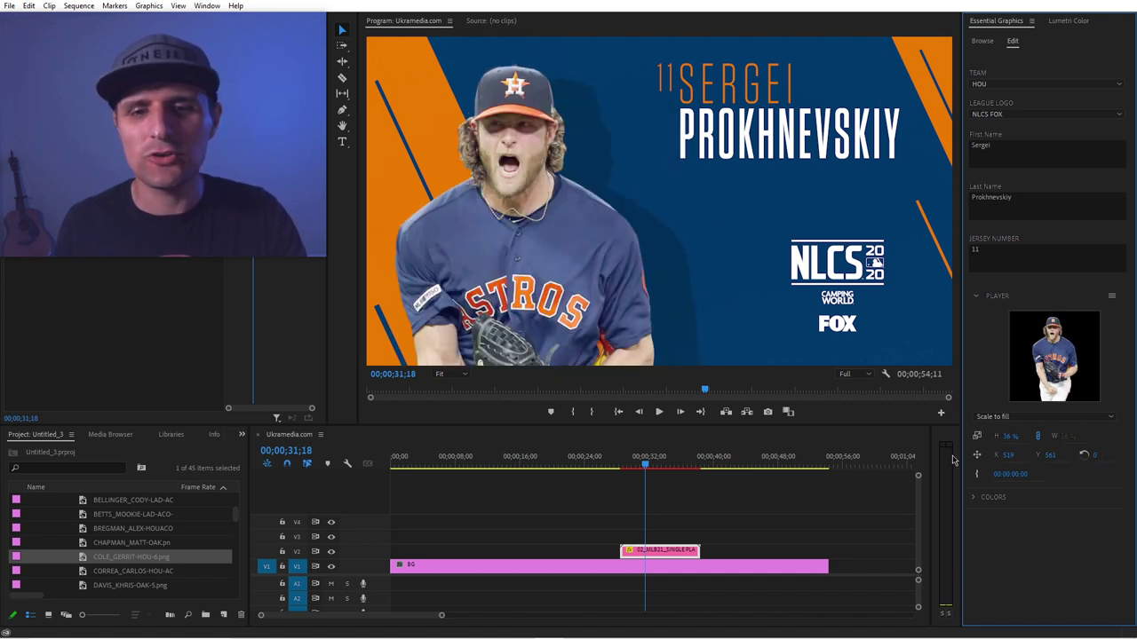
drag(647, 464, 621, 466)
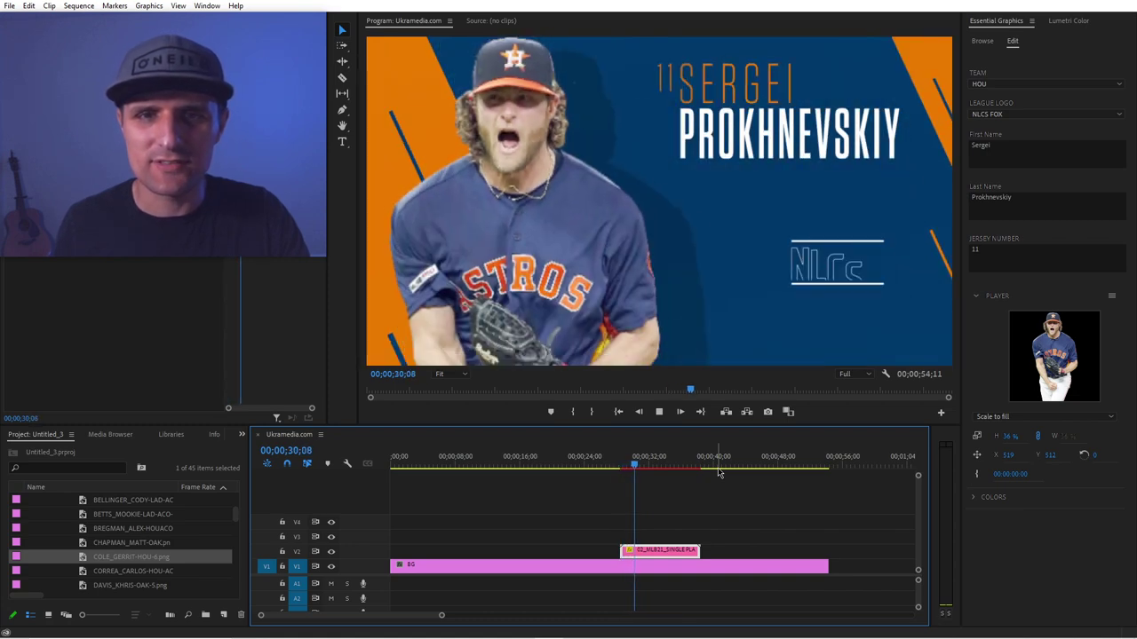
key(space)
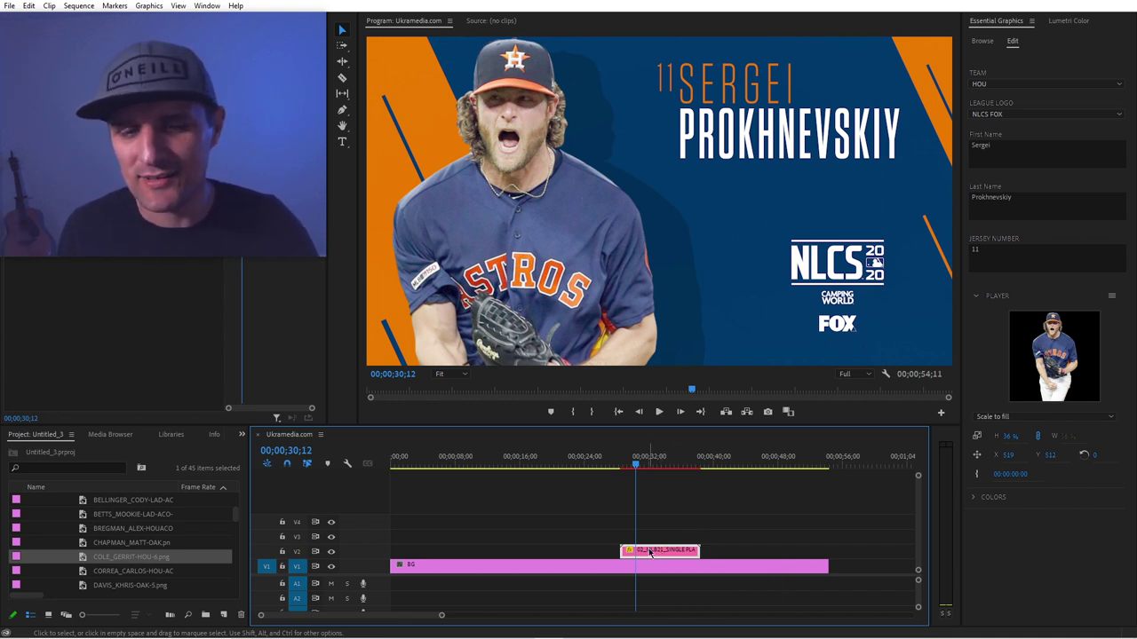
Step: Swap the capper colours: Color 1 to Secondary Color, Color 2 to Primary Color
click(971, 500)
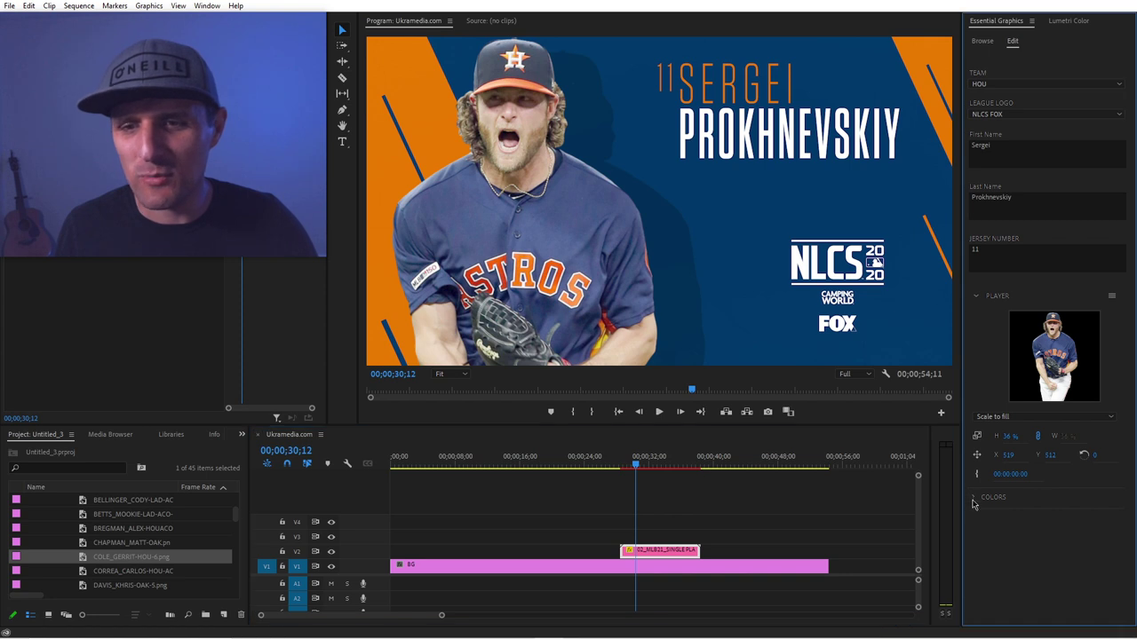
click(976, 500)
scroll(1022, 541, down, 1)
click(1028, 515)
click(1017, 536)
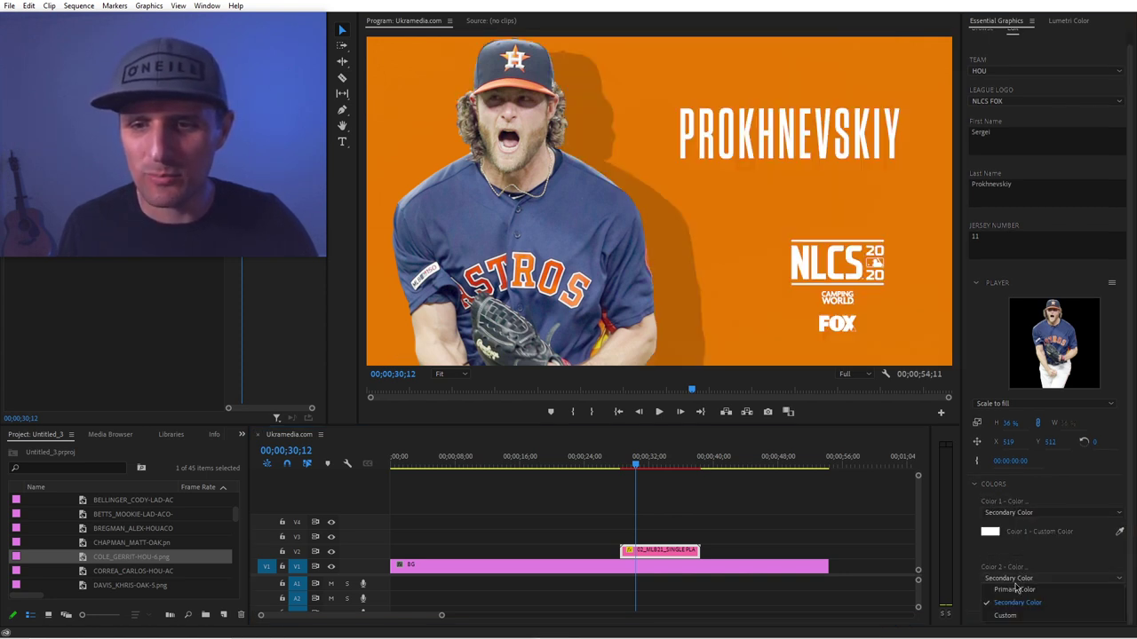
click(1020, 578)
click(1010, 590)
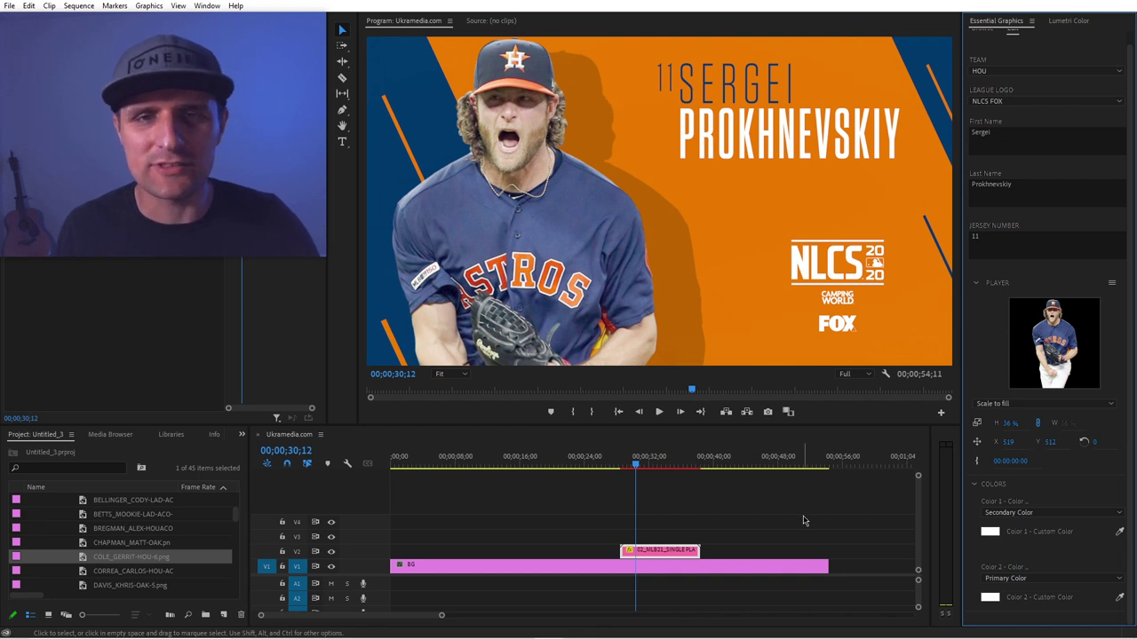
Step: Switch the team to PIT with Color 1 Primary and Color 2 Secondary, then delete the capper clip
click(1017, 70)
click(1015, 185)
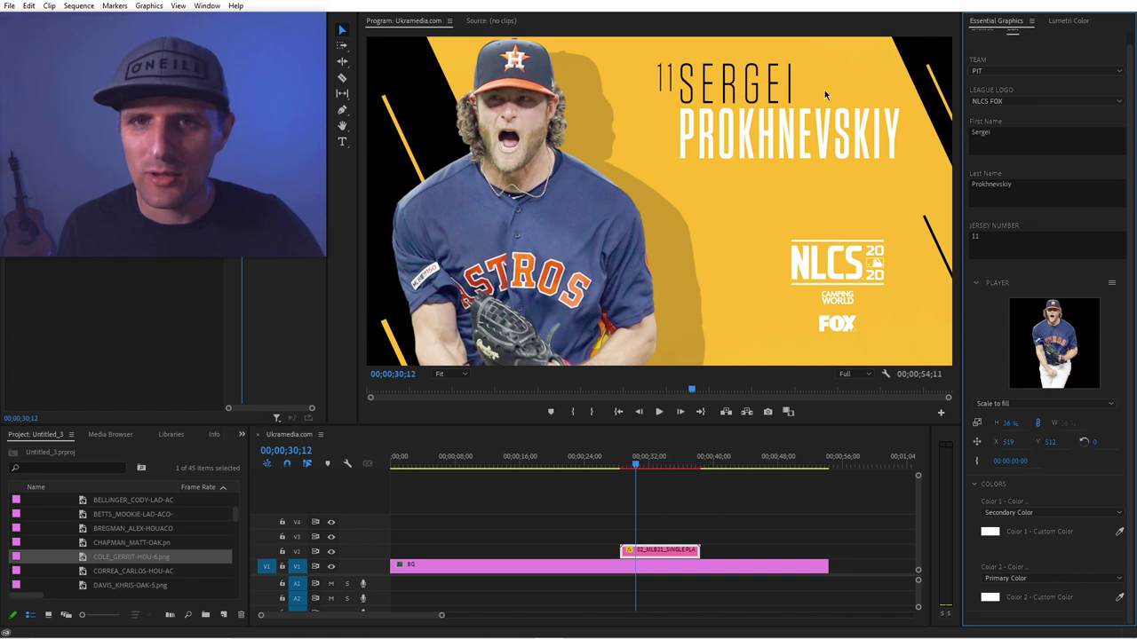
click(1026, 514)
click(1014, 524)
click(1026, 579)
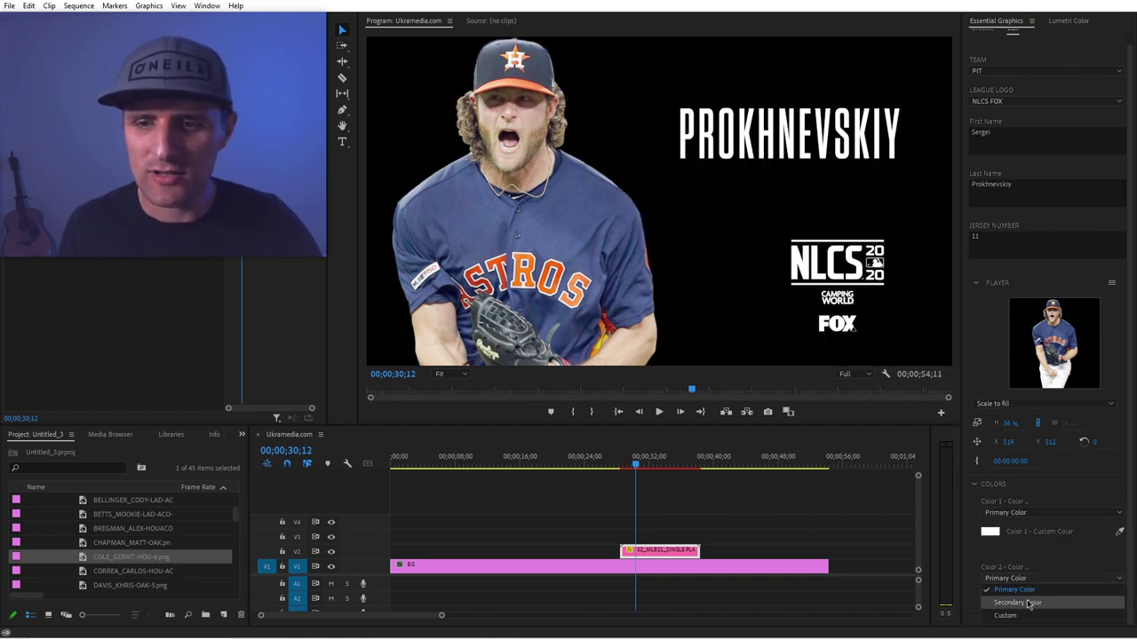
click(1014, 590)
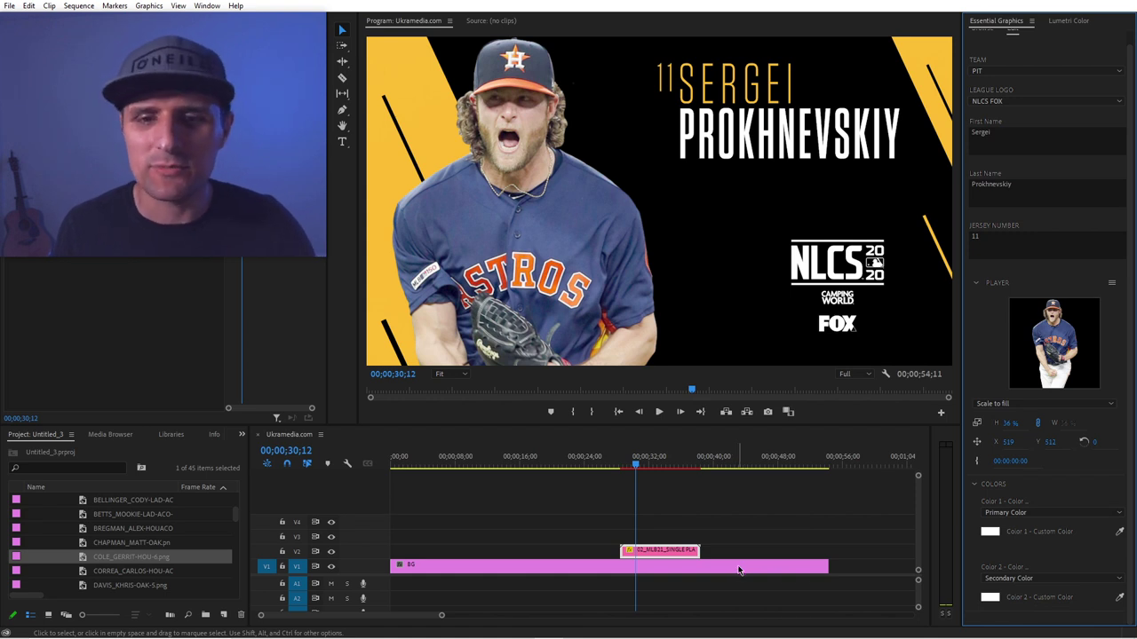
click(688, 553)
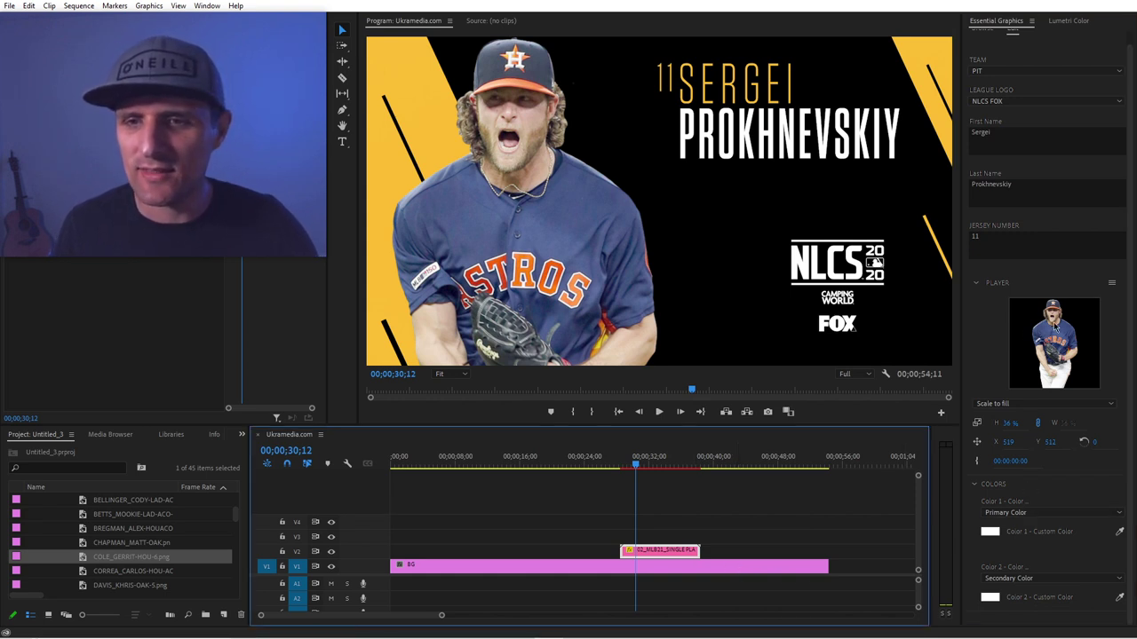
key(Delete)
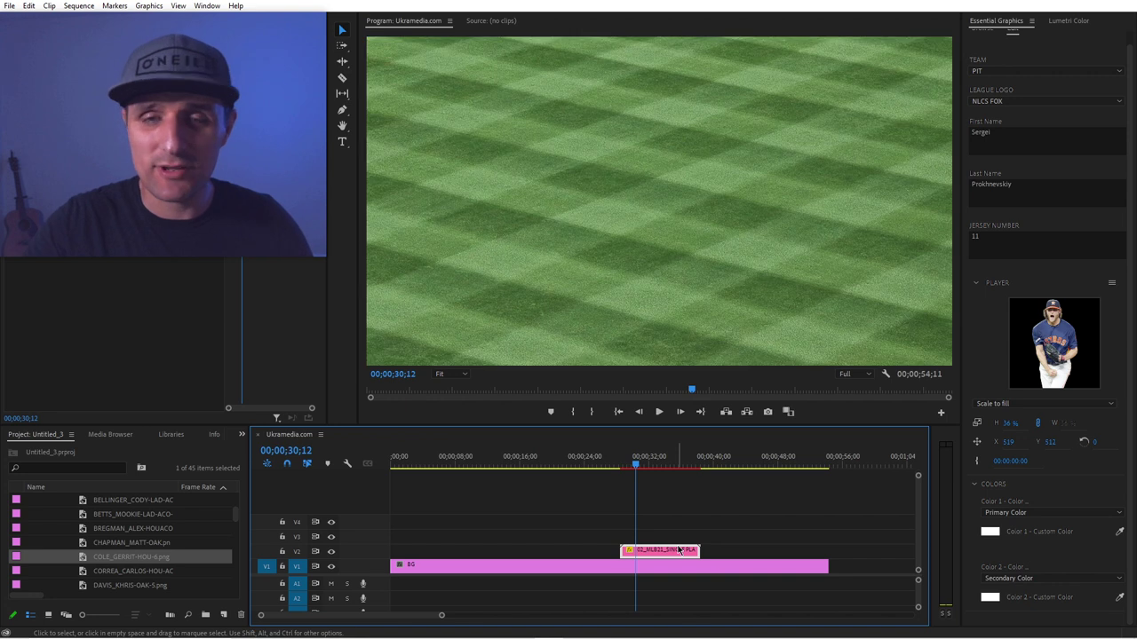
Step: Place the 03_MLB21_CITY CAPPER template on V2 above BG and play its Dodgers–Astros NLCS animation
click(982, 42)
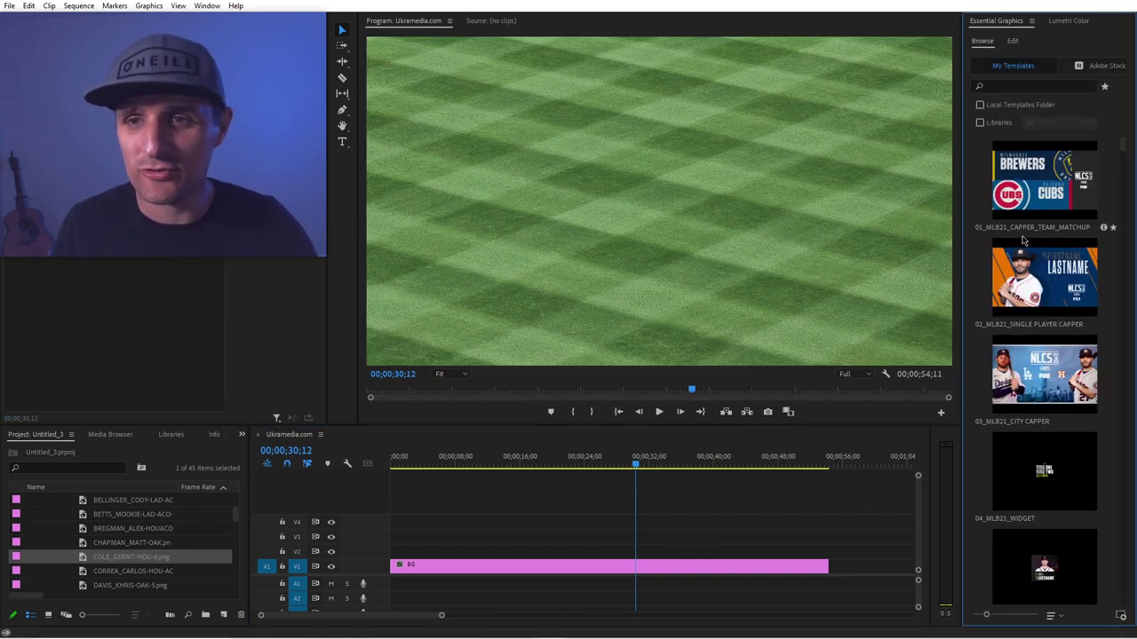
click(1037, 393)
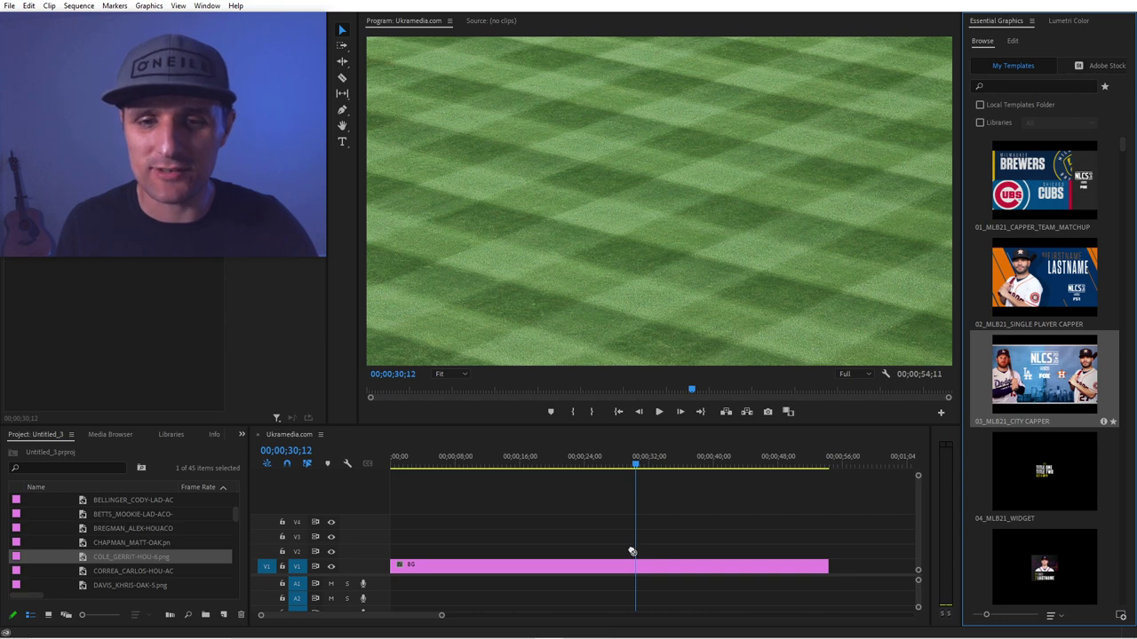
drag(631, 552, 635, 552)
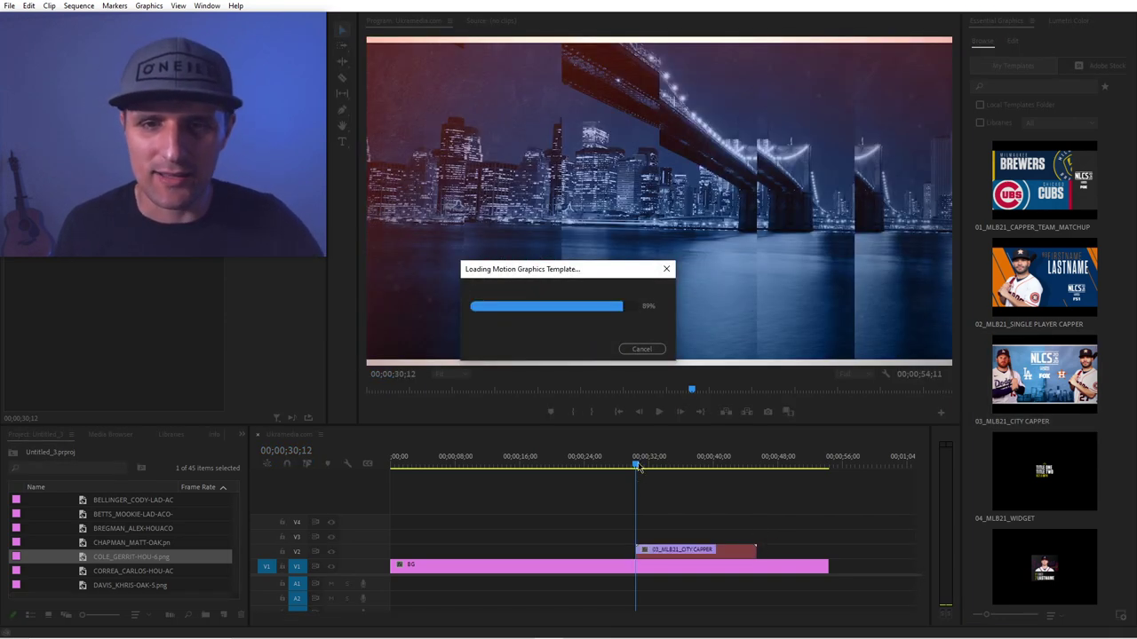
drag(638, 468, 683, 467)
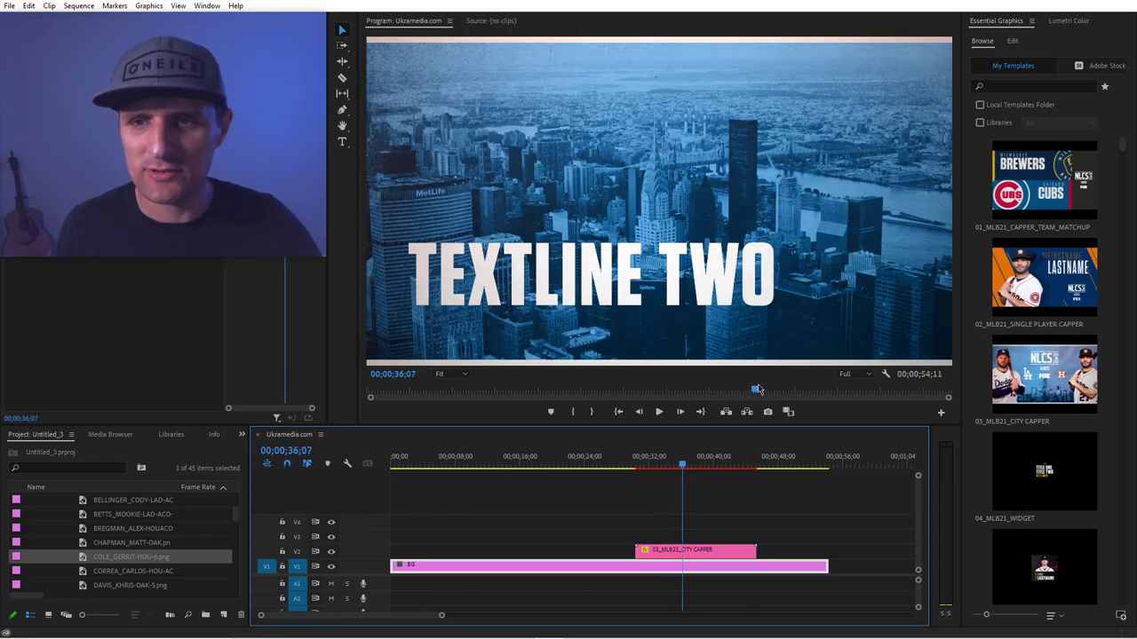
mouse_move(685, 468)
mouse_down()
mouse_move(669, 468)
mouse_move(718, 468)
mouse_move(637, 473)
mouse_up()
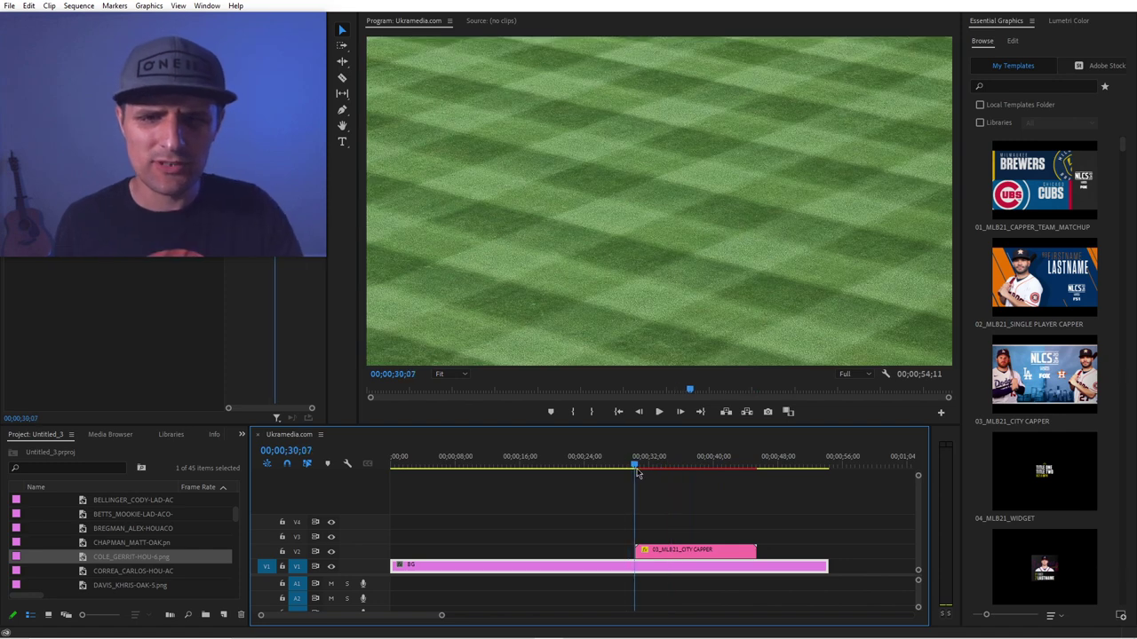
key(space)
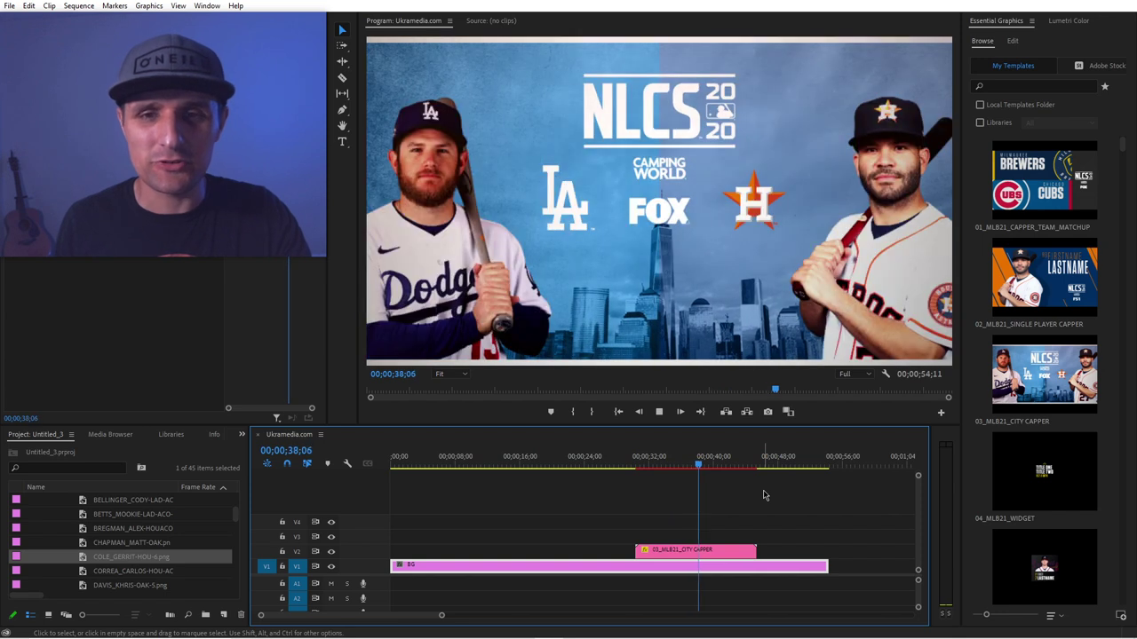
key(space)
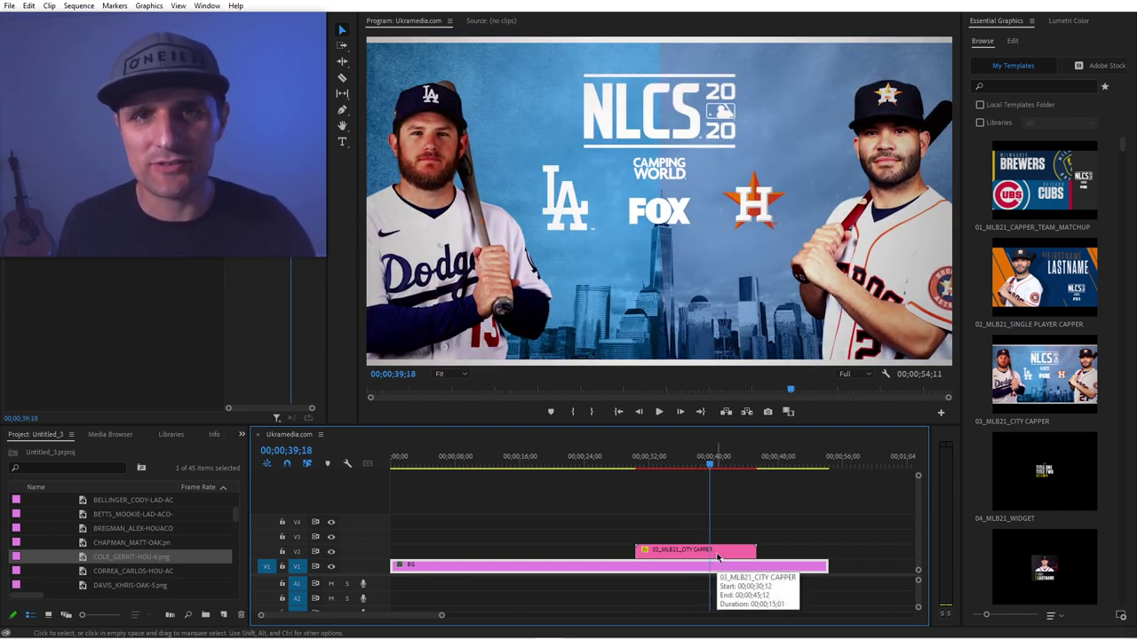
Step: Turn MATCH-UP CAPPER off to review the title animation, then back on
click(718, 555)
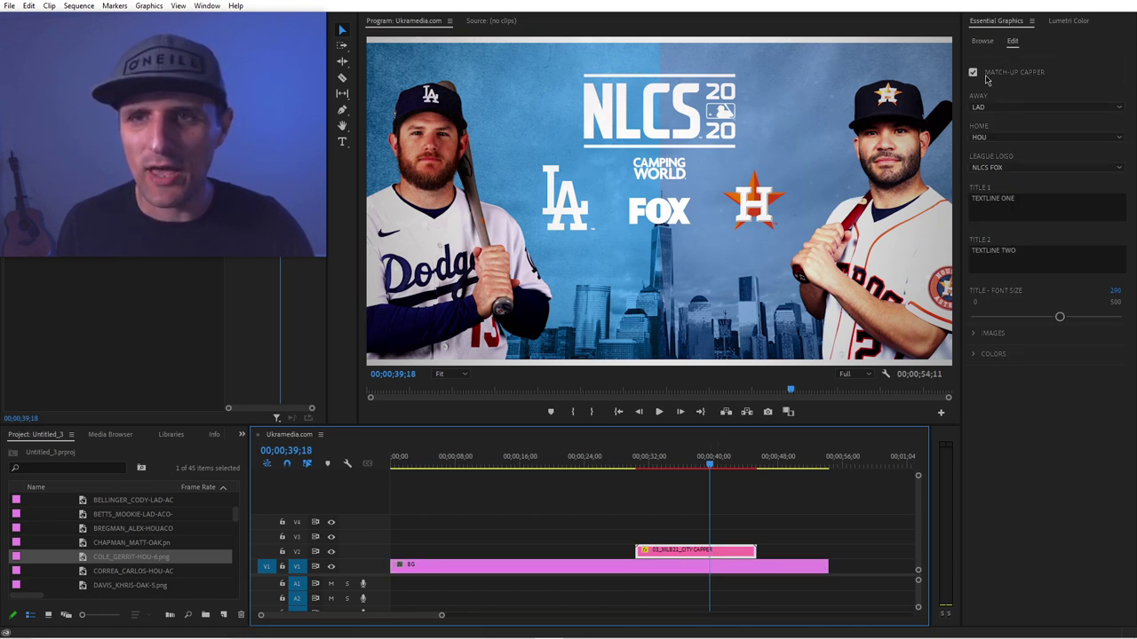
click(974, 74)
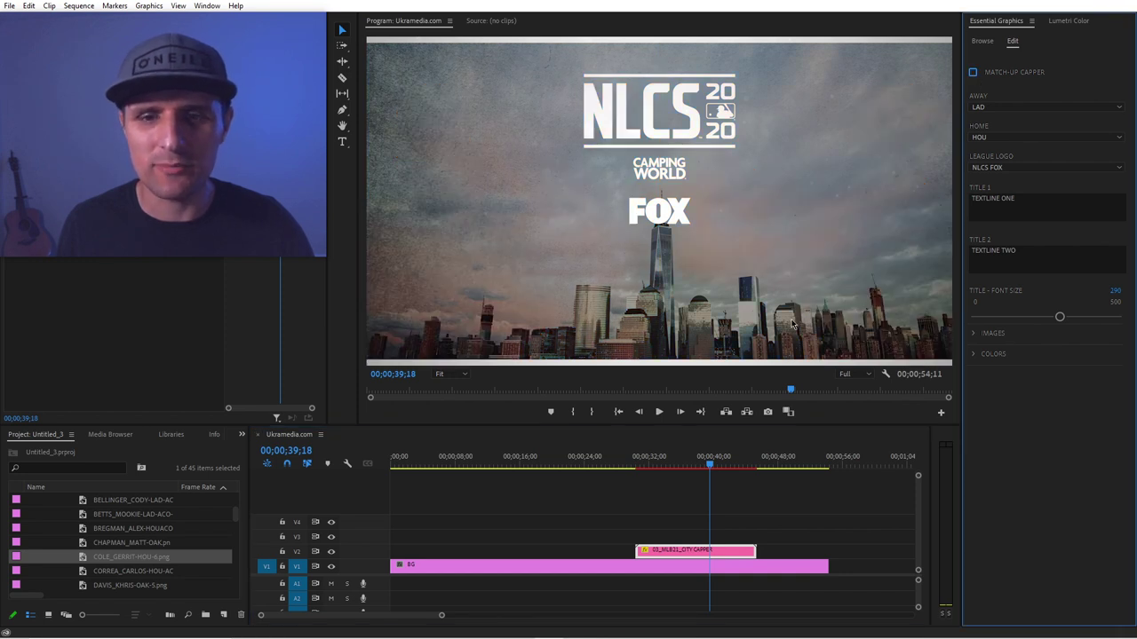
drag(709, 462, 641, 469)
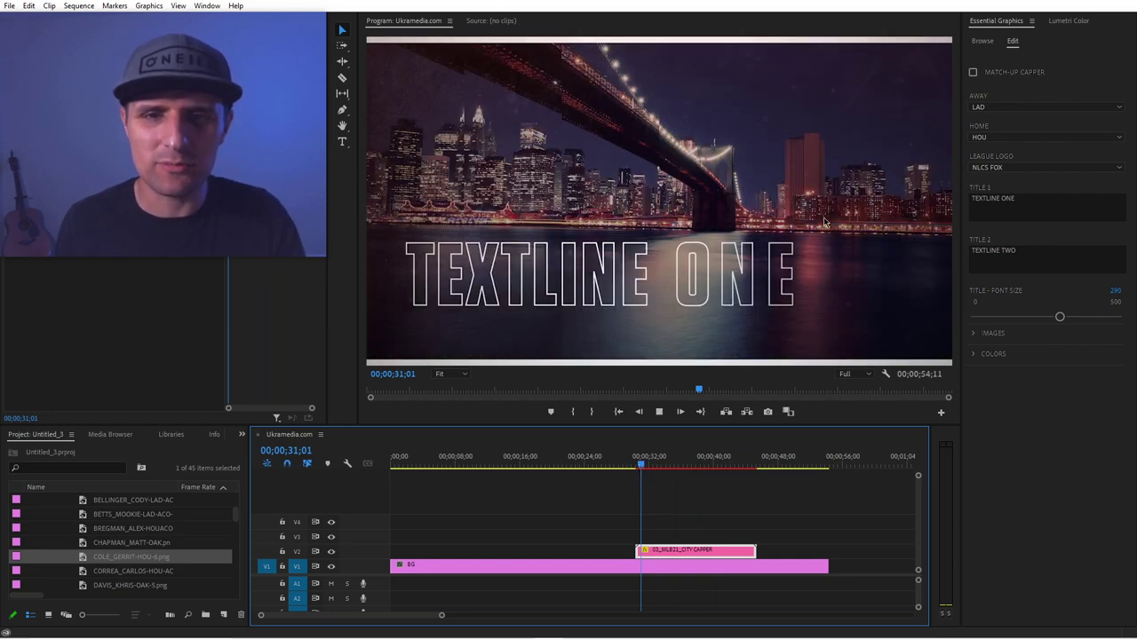
click(668, 465)
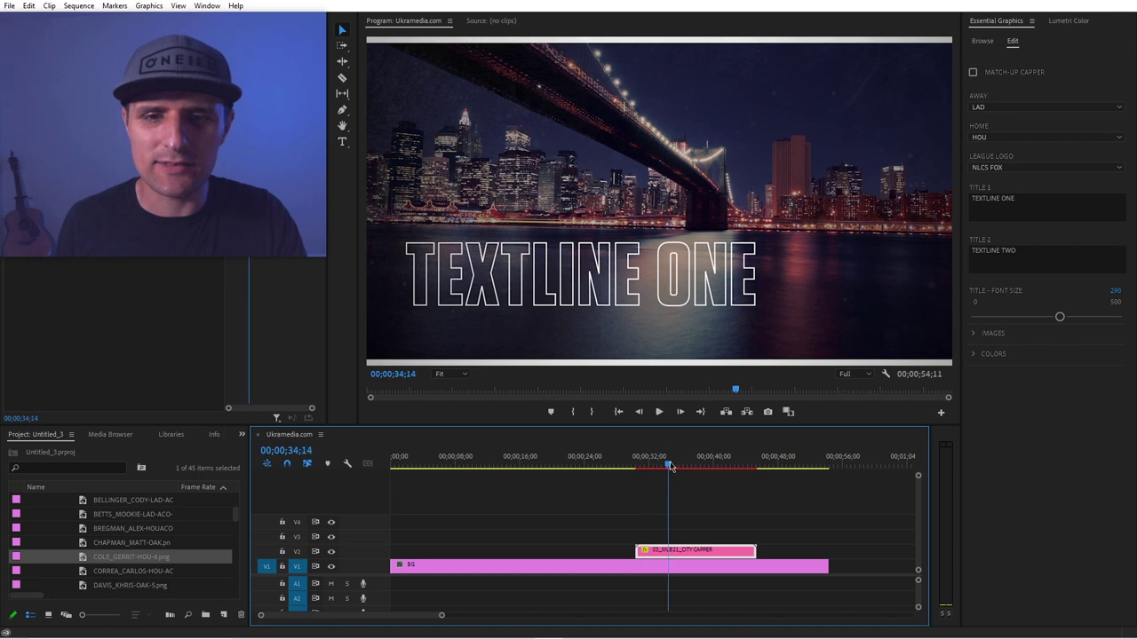
drag(670, 468, 709, 469)
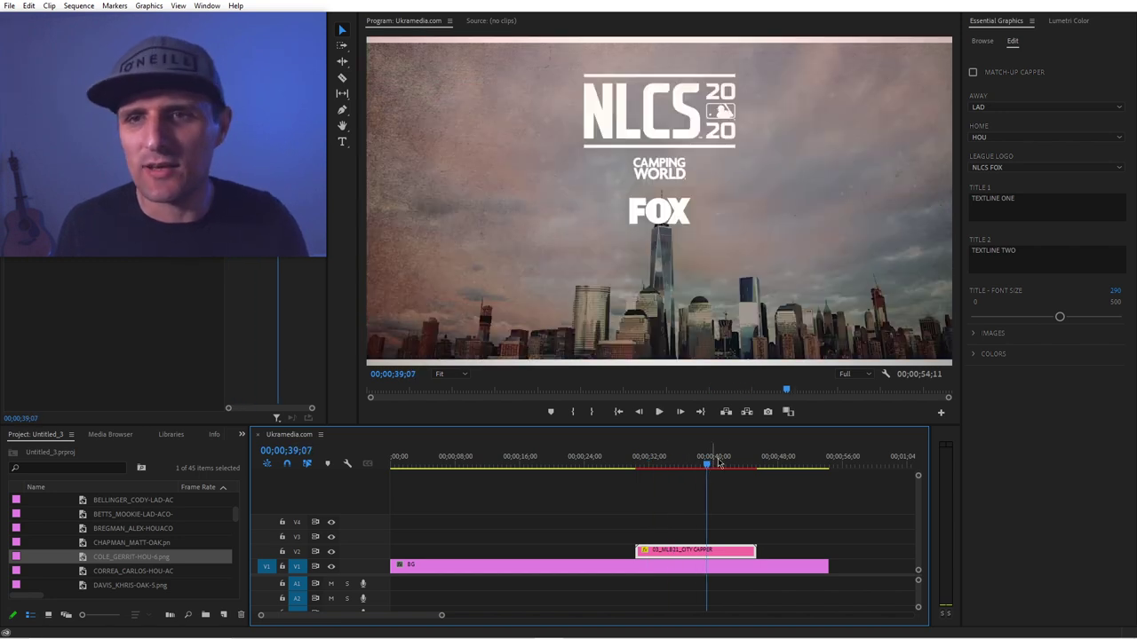
click(973, 73)
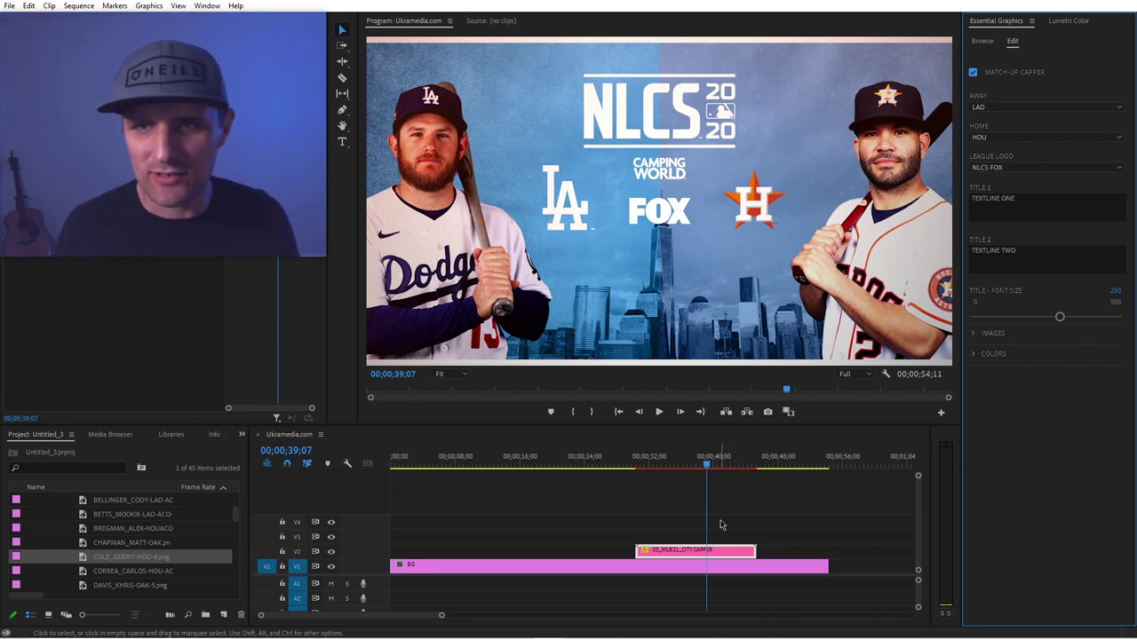
Step: Set the away team to PHI after trying several teams, and the home team to OAK
click(1009, 108)
click(1006, 158)
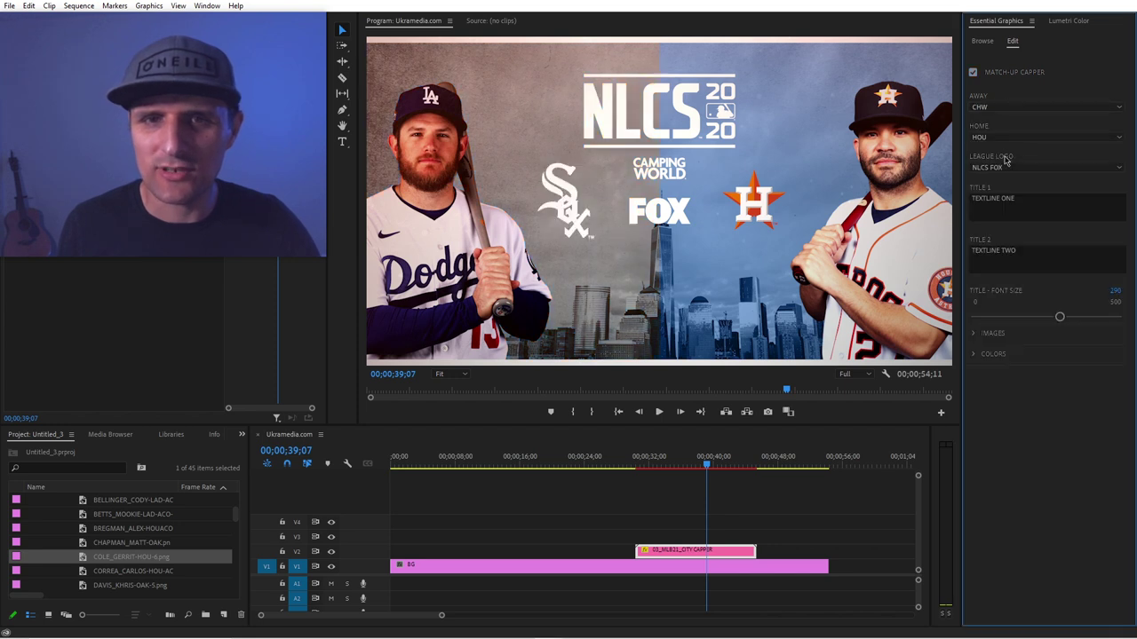
click(998, 114)
click(1015, 275)
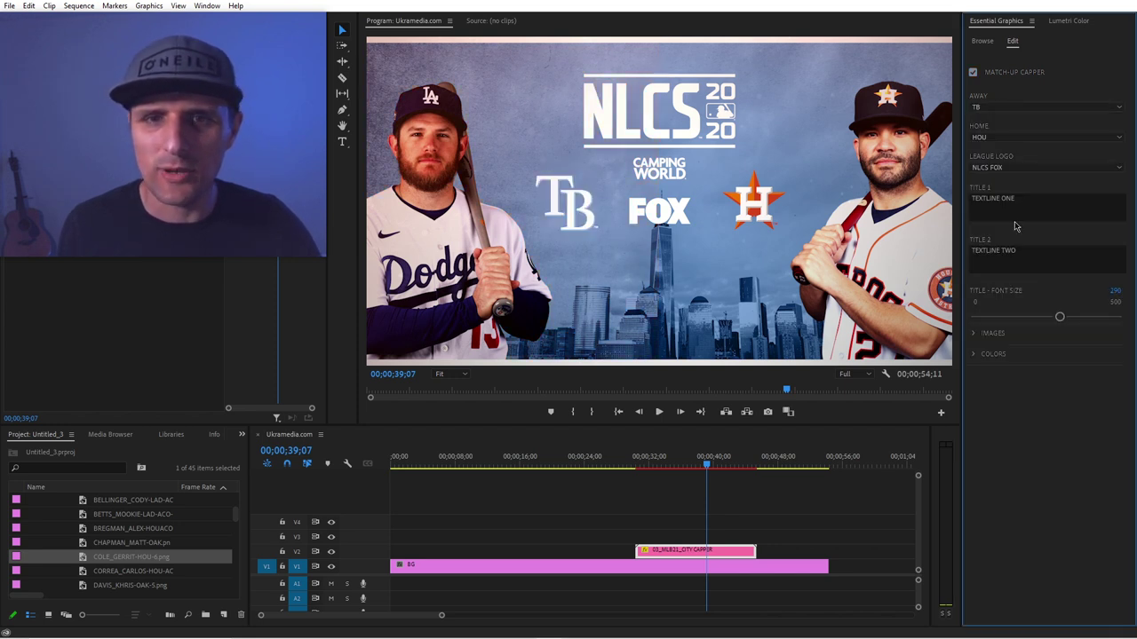
click(998, 110)
click(1012, 341)
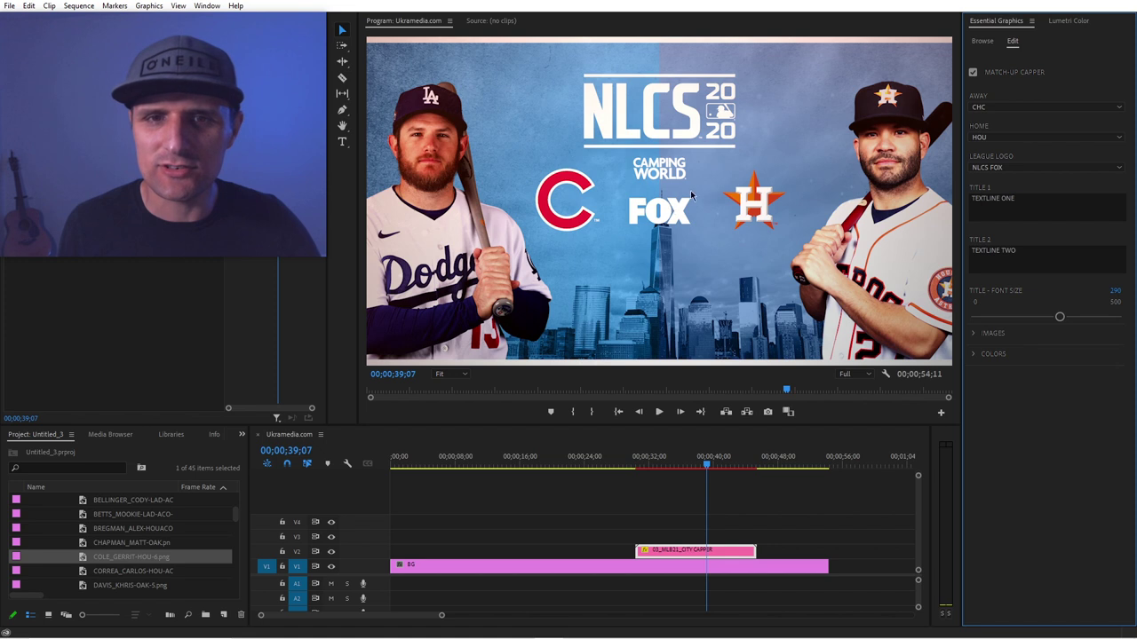
click(997, 110)
click(1012, 323)
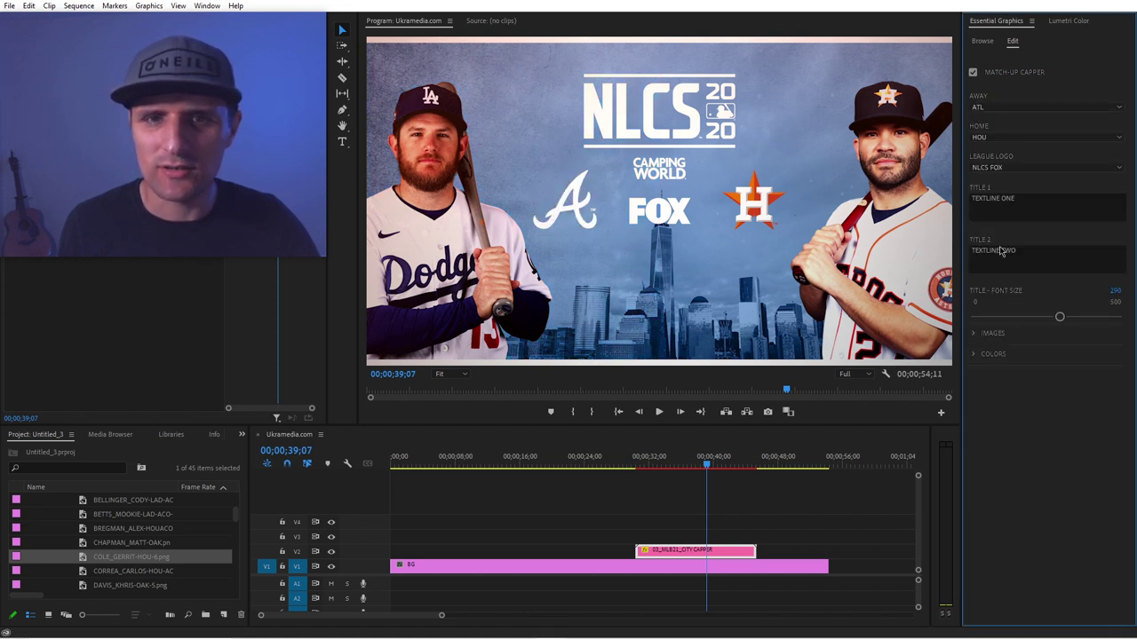
click(989, 113)
click(1013, 405)
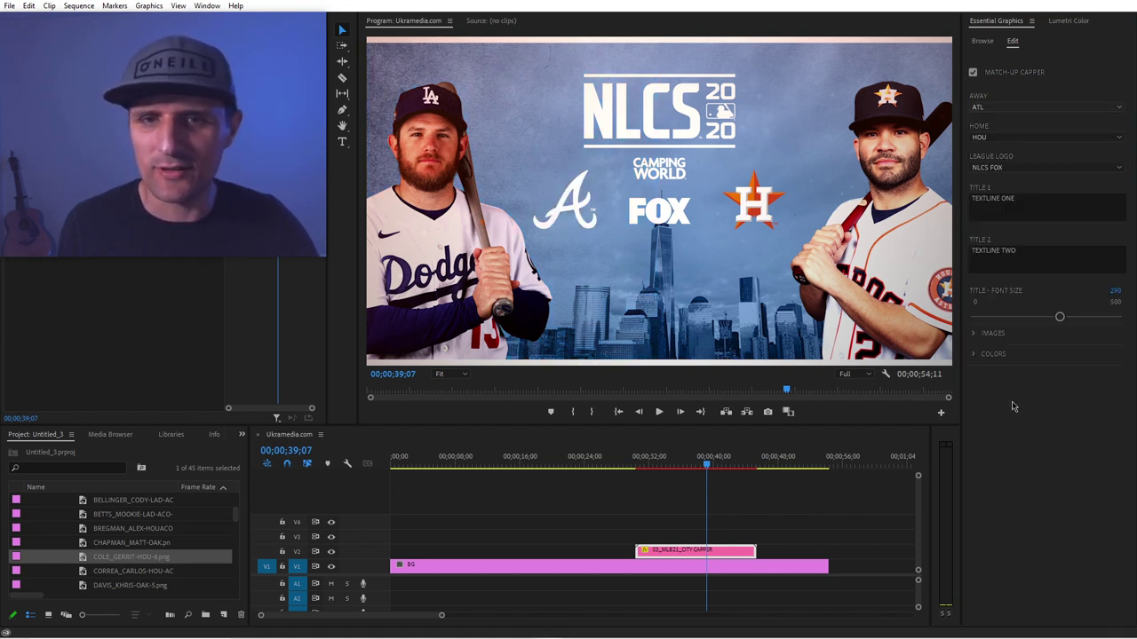
click(999, 110)
click(1017, 417)
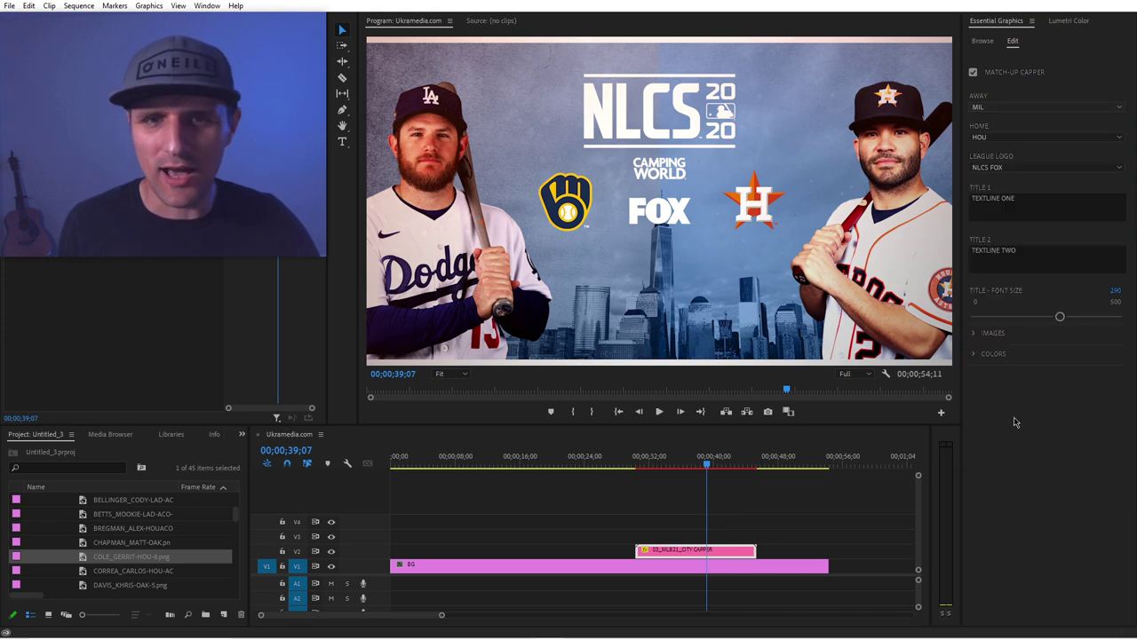
click(998, 110)
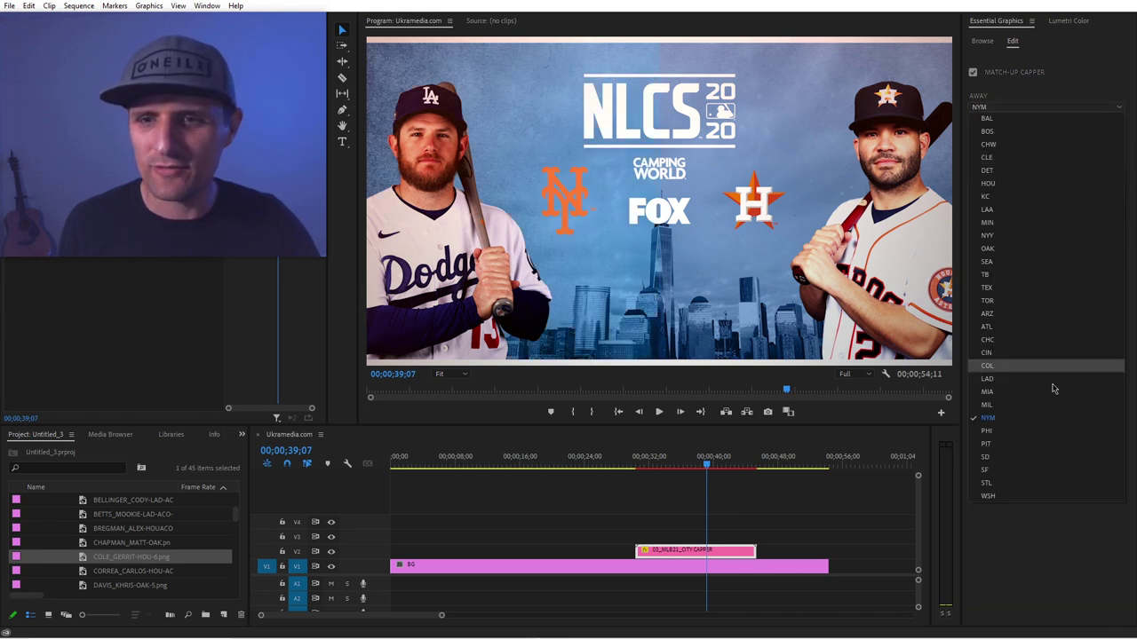
click(1021, 432)
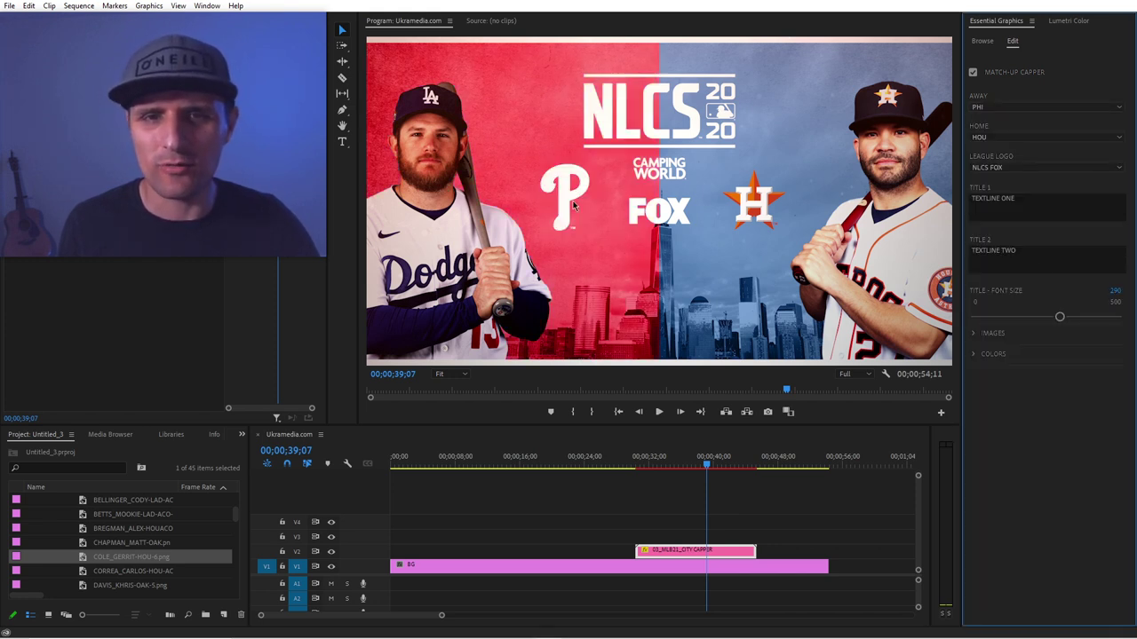
click(1021, 138)
click(1028, 283)
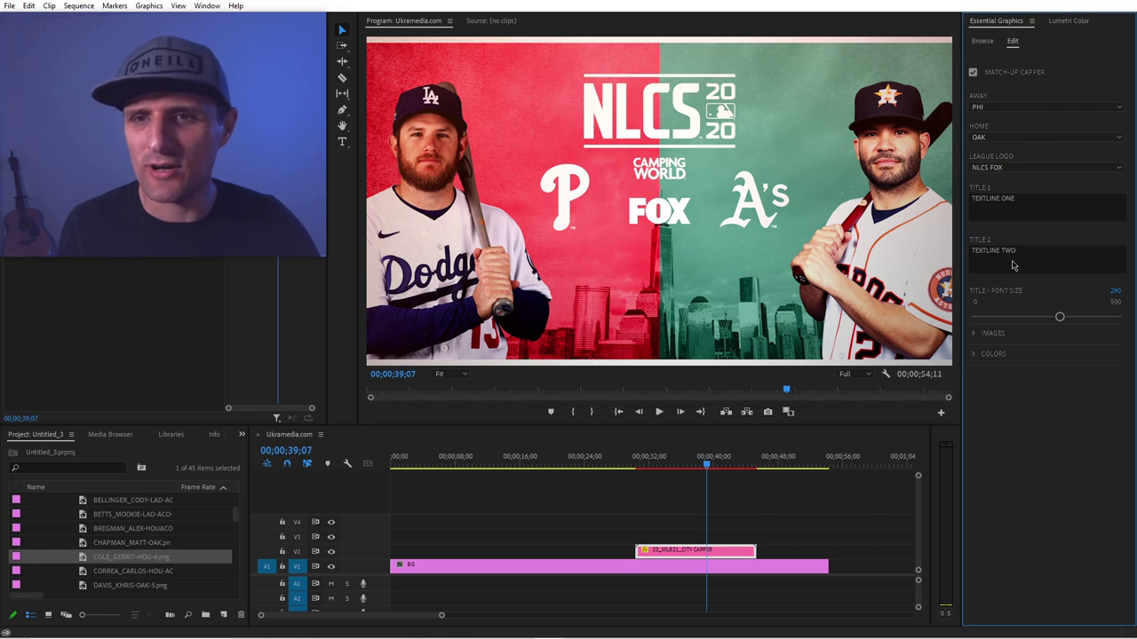
Step: Change Title 1 to 'One Two Three' and Title 2 to 'NEW YORK CITY'
drag(653, 469, 649, 467)
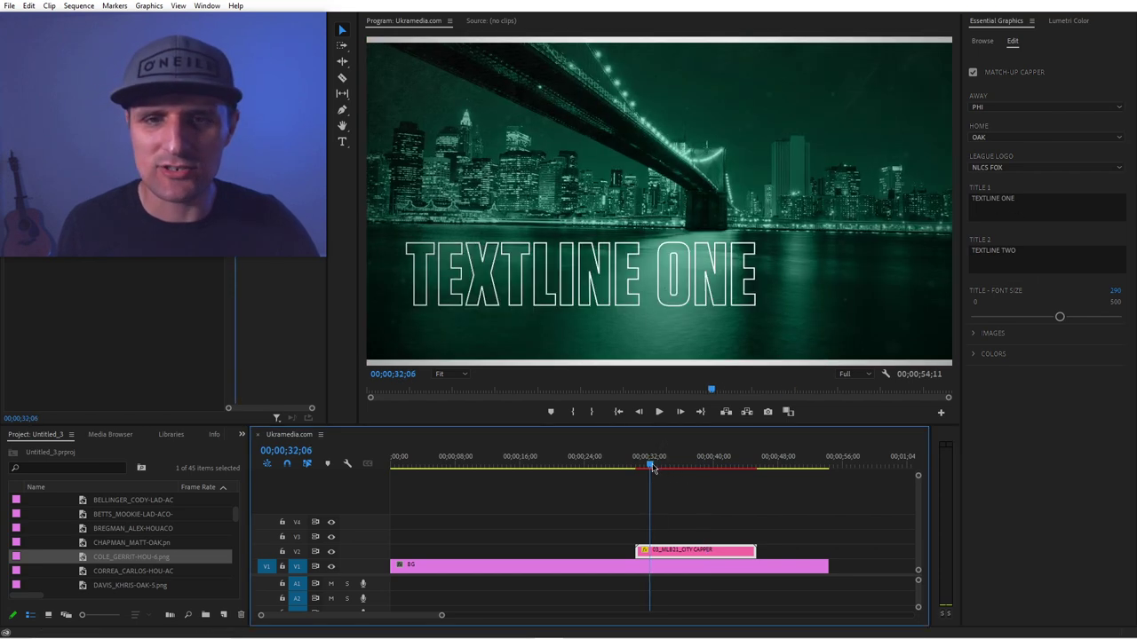
click(1018, 203)
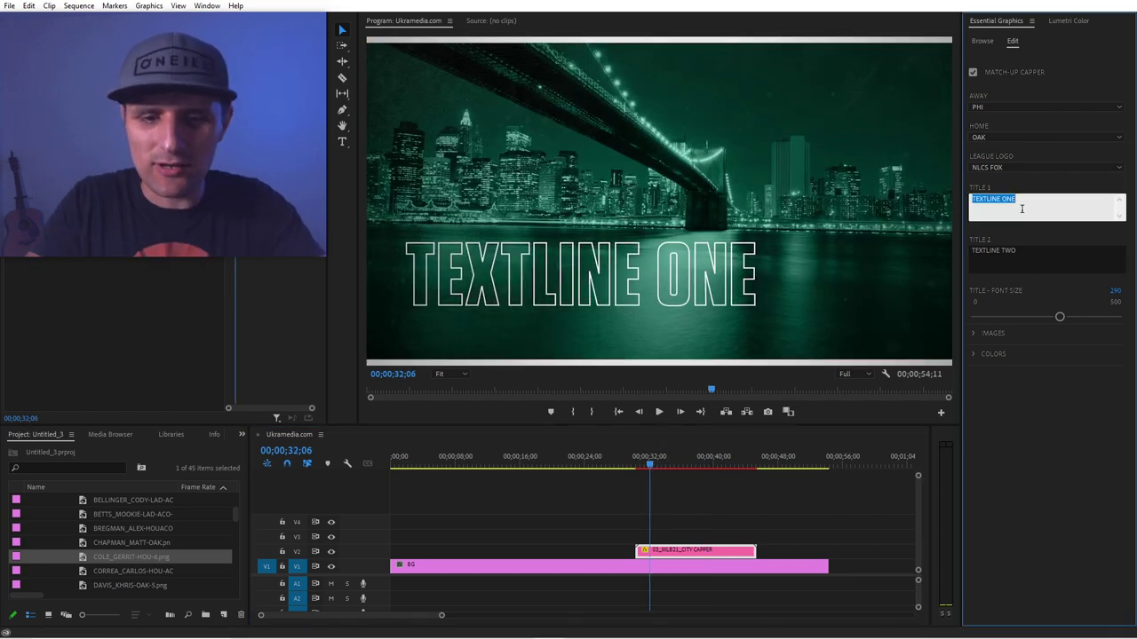
text(ONe)
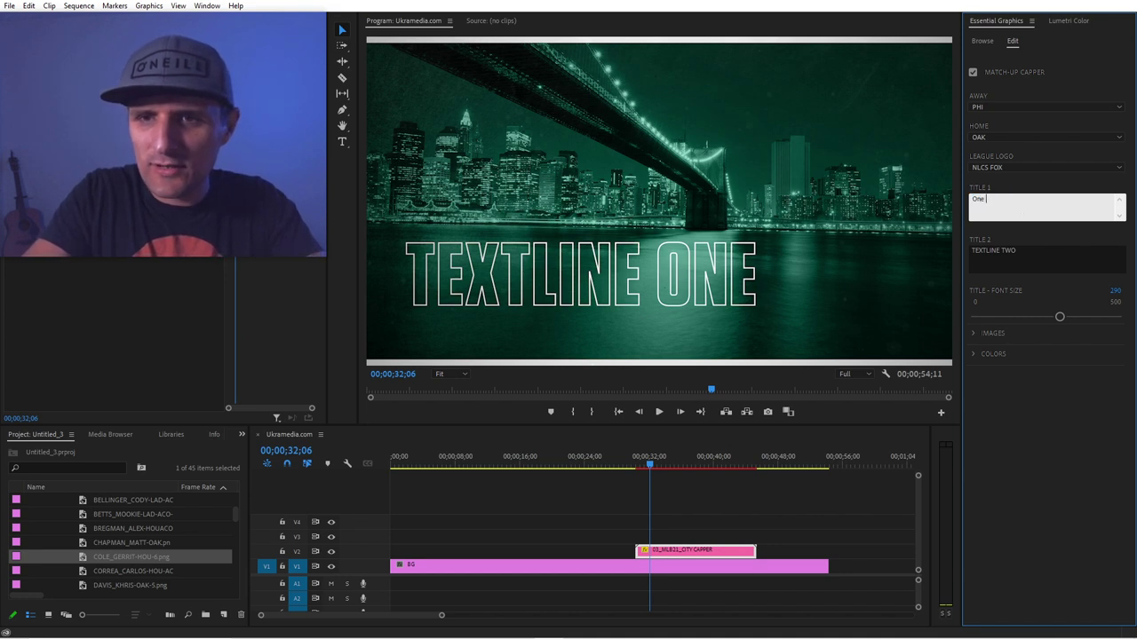
text( Two Three)
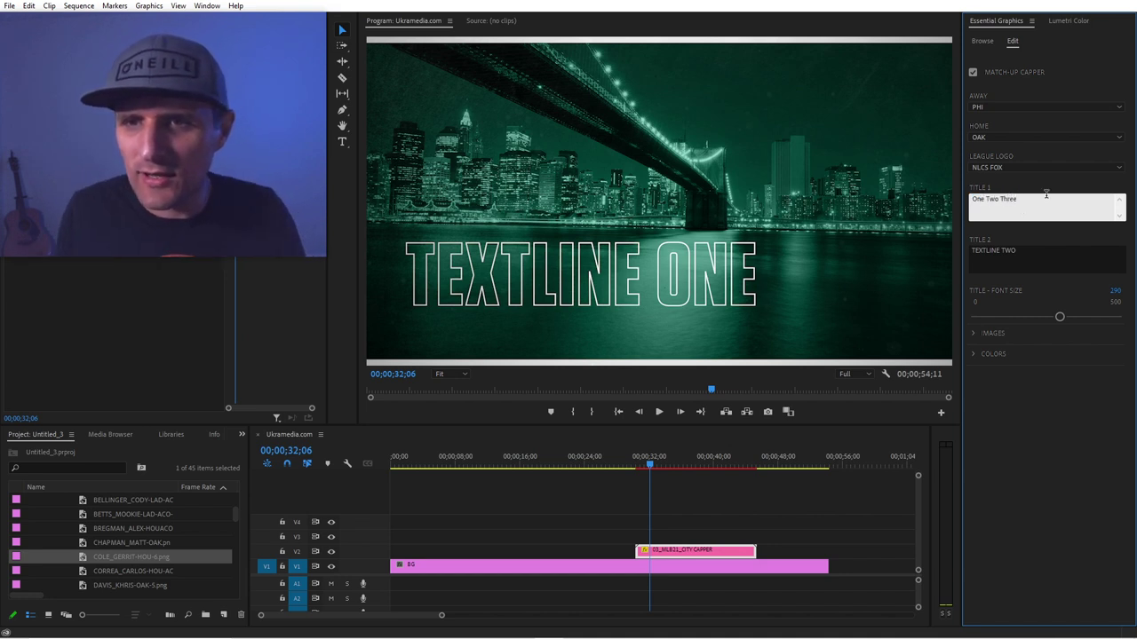
key(Return)
drag(666, 465, 674, 468)
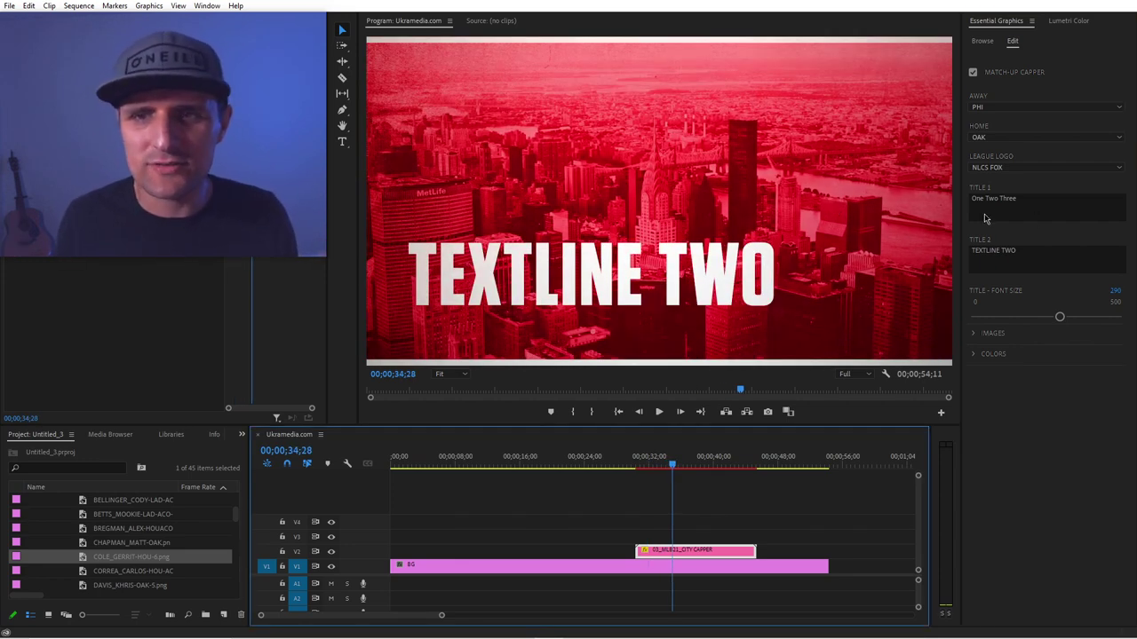
click(1037, 254)
text(NEW)
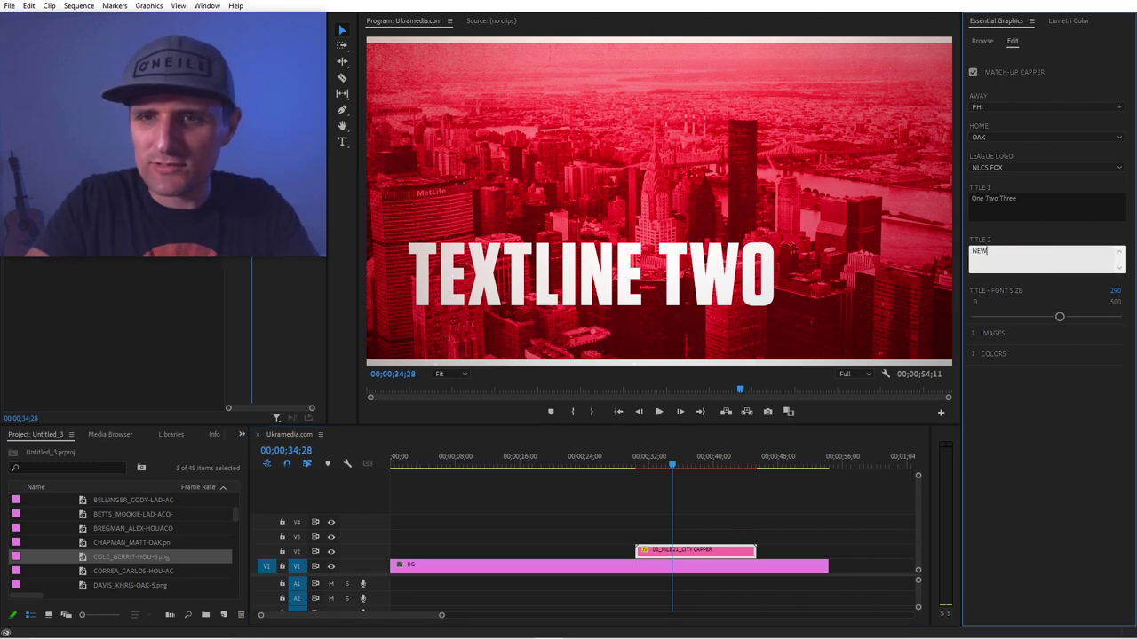
text( YORK CITY)
click(1035, 240)
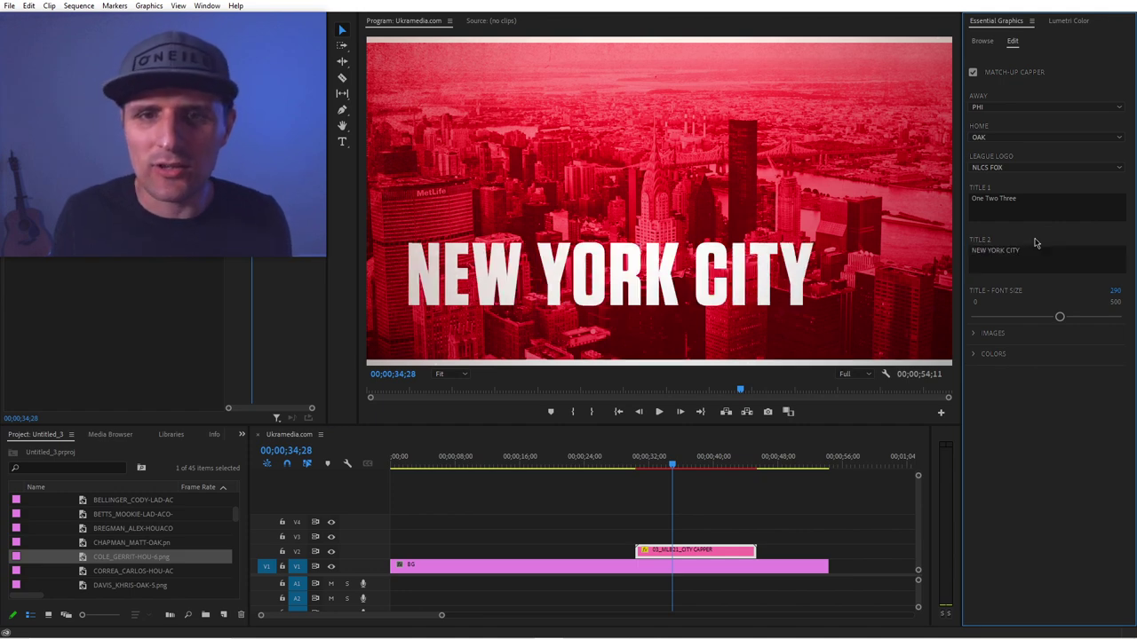
Step: Raise the title font size to 347
mouse_move(673, 463)
mouse_down()
mouse_move(648, 469)
mouse_move(685, 467)
mouse_move(667, 467)
mouse_up()
mouse_move(1063, 321)
mouse_down()
mouse_move(1127, 317)
mouse_move(1062, 318)
mouse_up()
click(645, 468)
click(1073, 318)
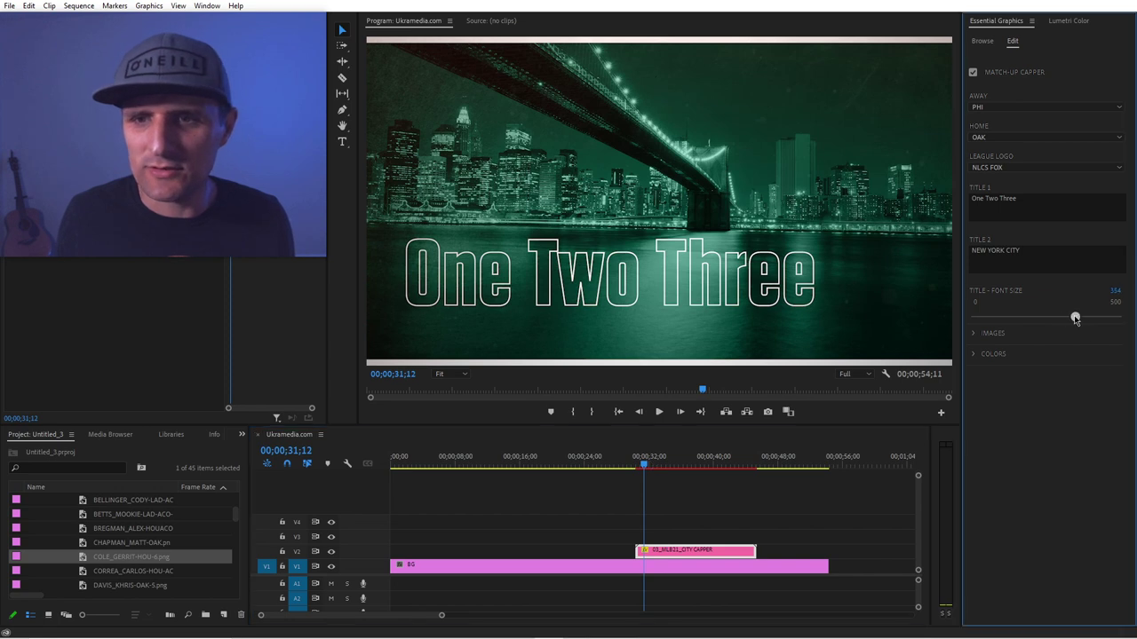
Step: Put a night New York skyline photo in the CITY 1 image slot after trying others
click(974, 335)
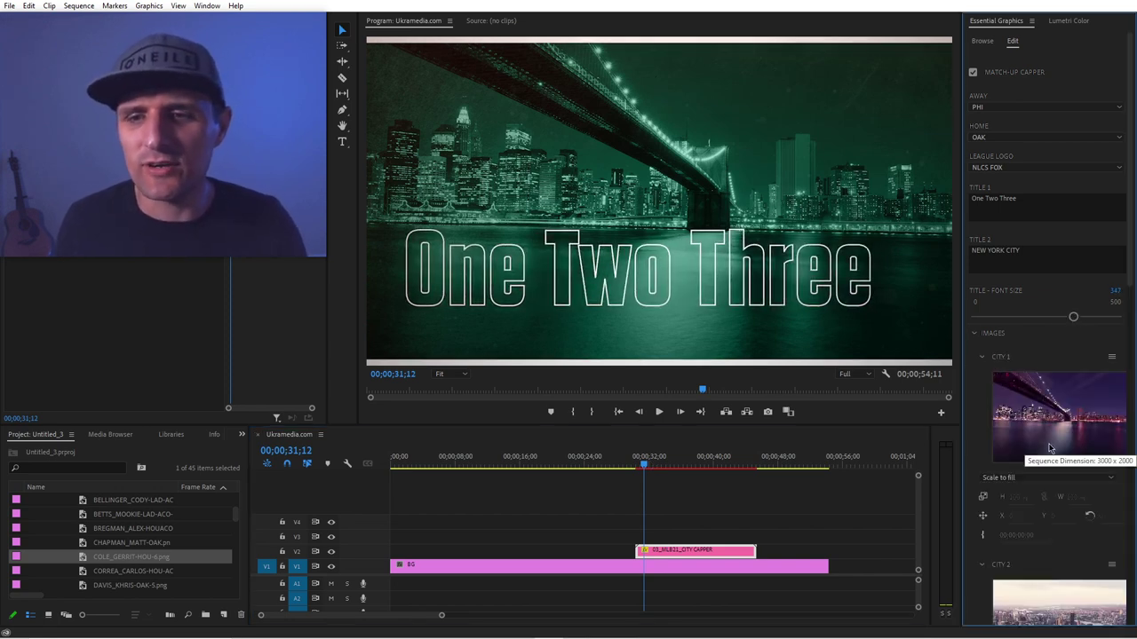
scroll(1057, 417, down, 1)
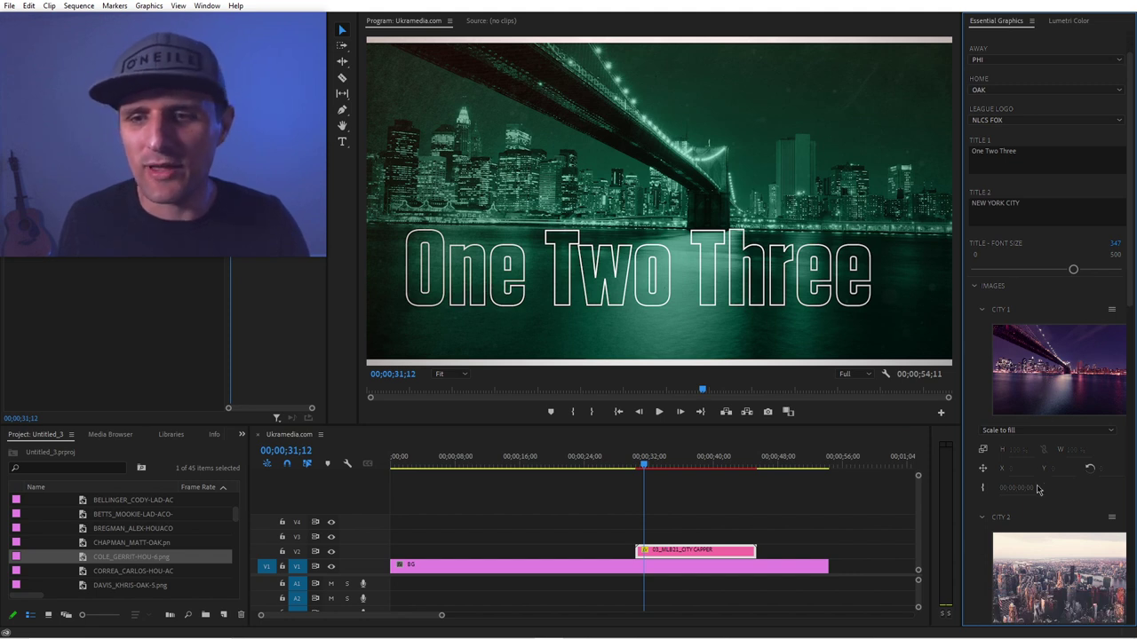
scroll(1039, 489, down, 2)
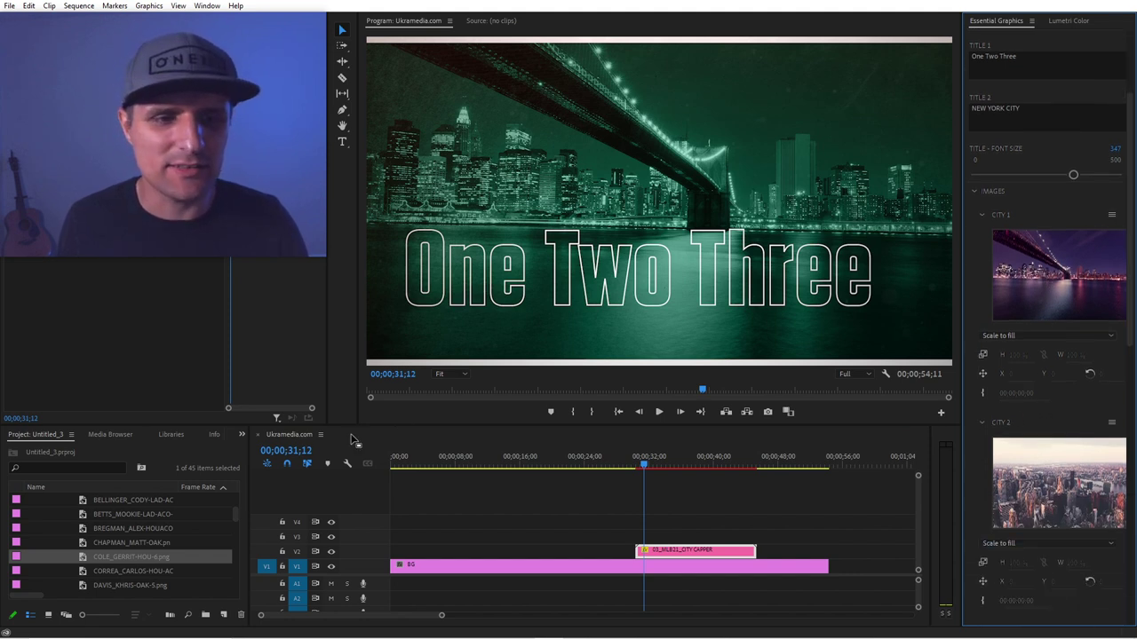
scroll(160, 545, down, 10)
scroll(166, 548, down, 1)
drag(125, 528, 971, 446)
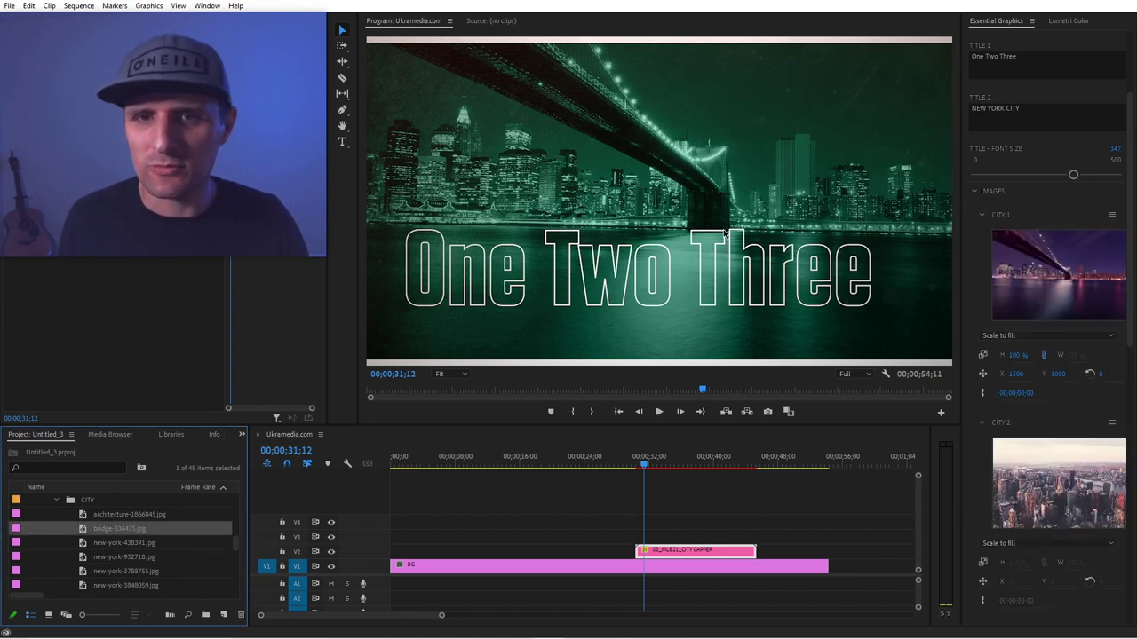
drag(174, 550, 1074, 306)
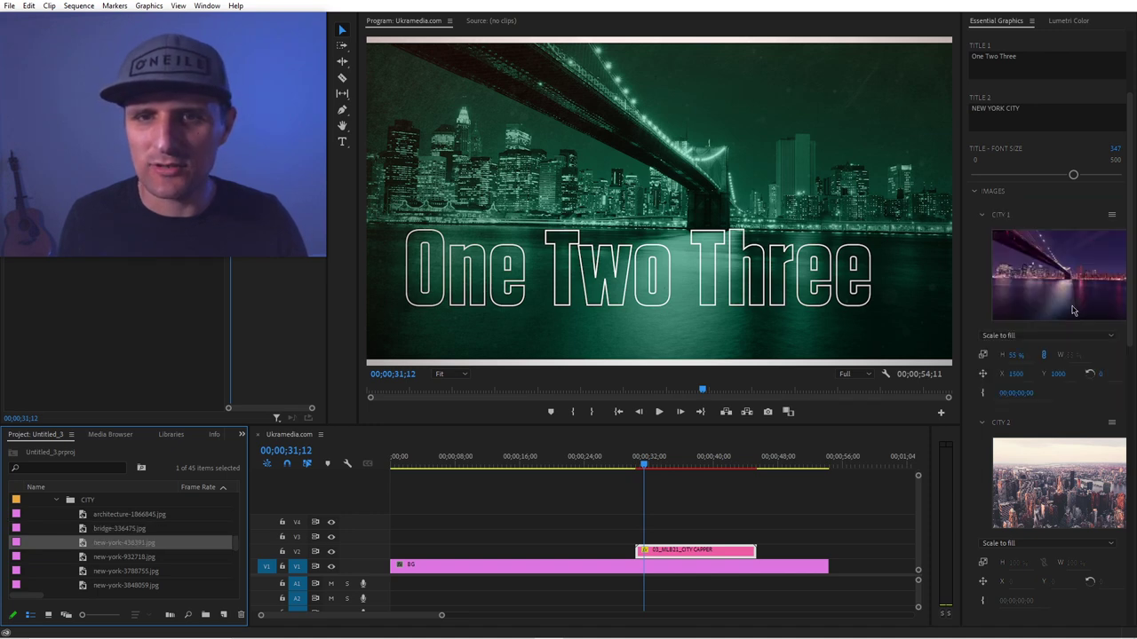
drag(155, 560, 1077, 267)
drag(144, 573, 1061, 271)
Step: Replace the CITY 2 image with the aerial New York photo new-york-438391.jpg
click(643, 466)
drag(641, 465, 636, 463)
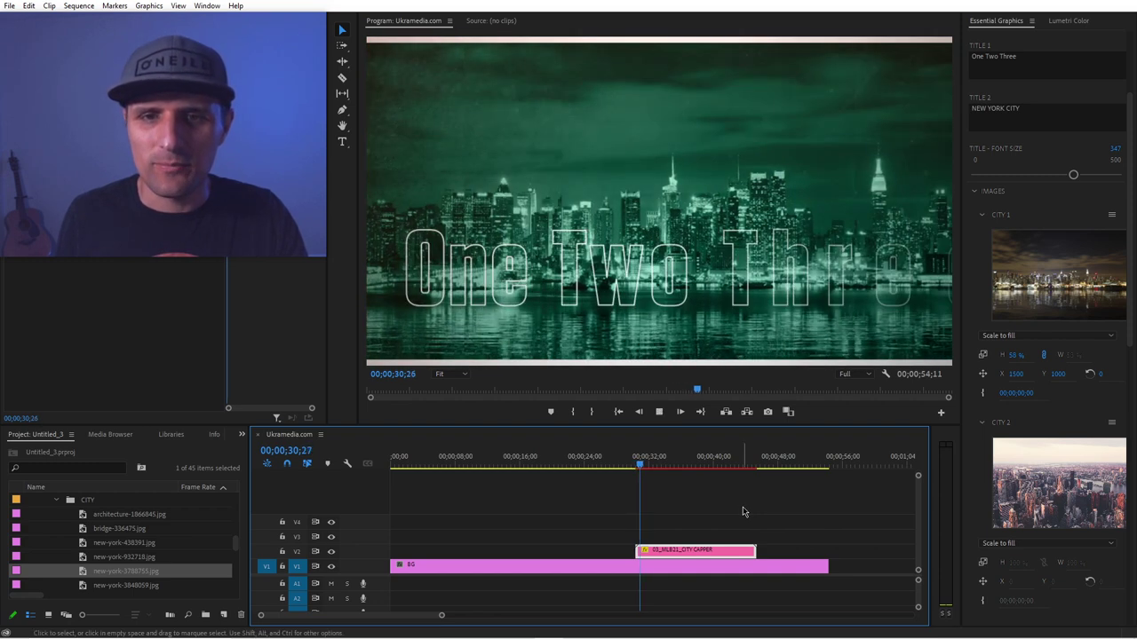
click(652, 464)
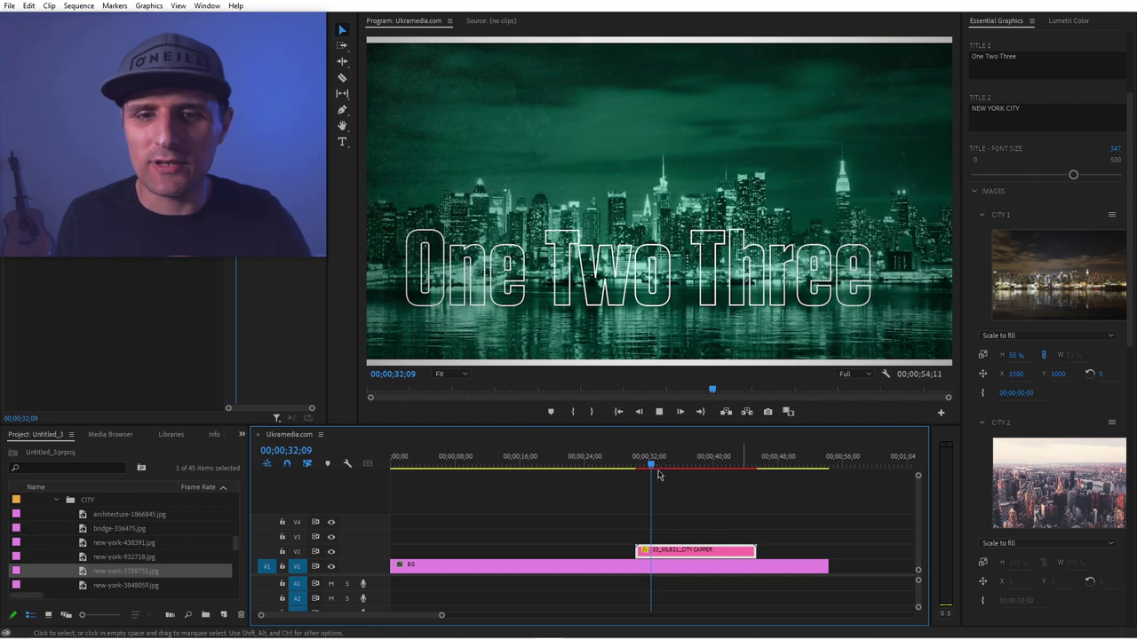
drag(657, 464, 677, 467)
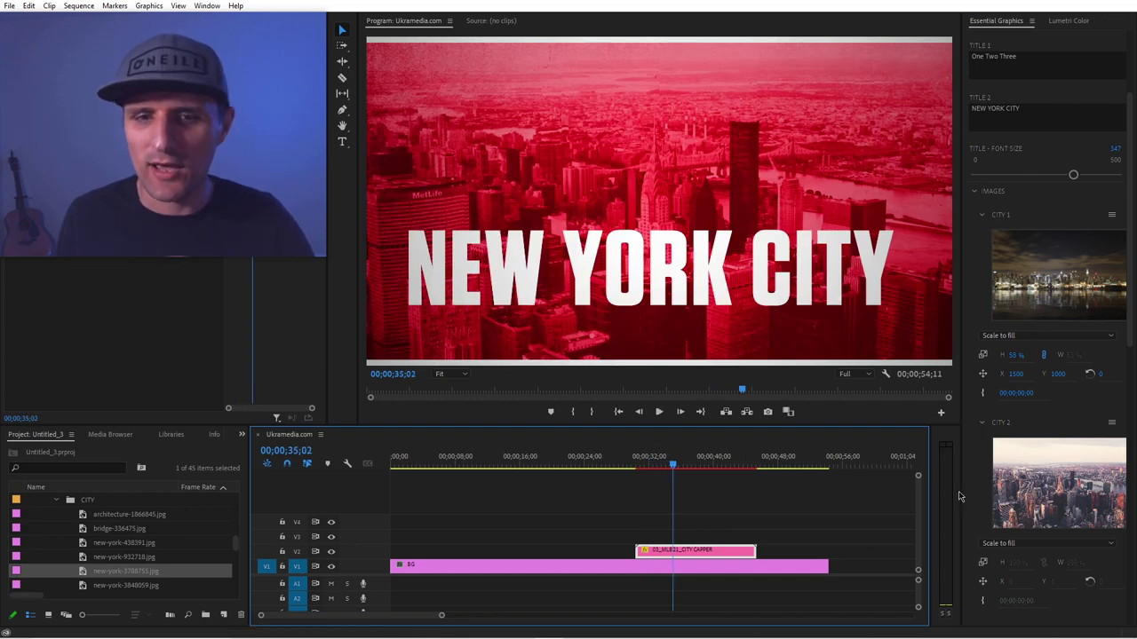
scroll(160, 577, down, 1)
drag(148, 558, 1031, 490)
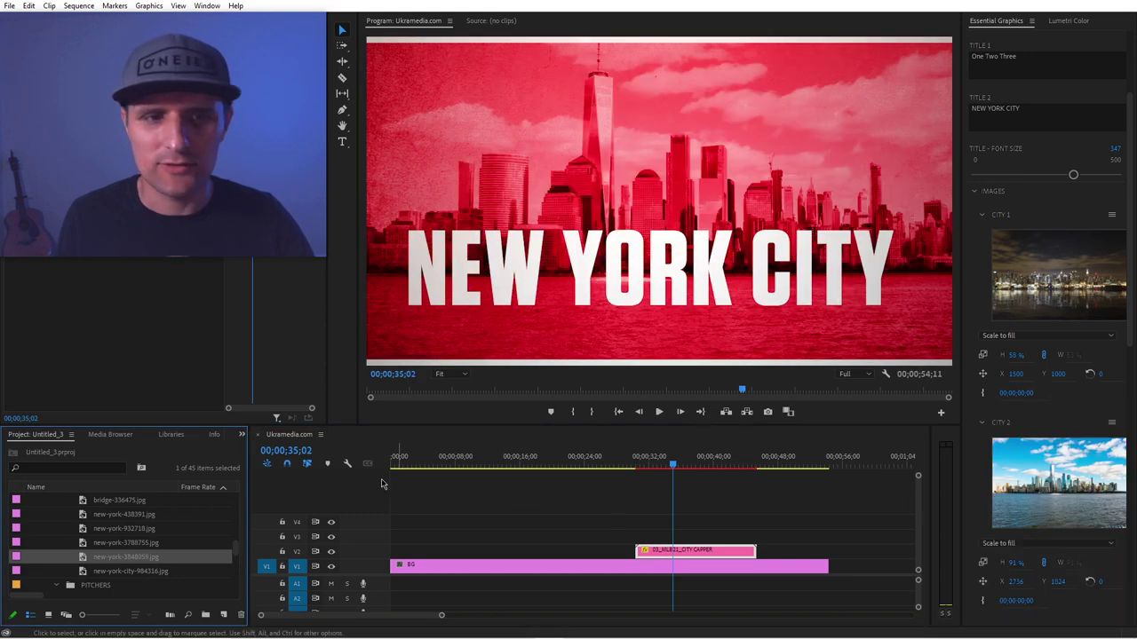
drag(132, 515, 1029, 488)
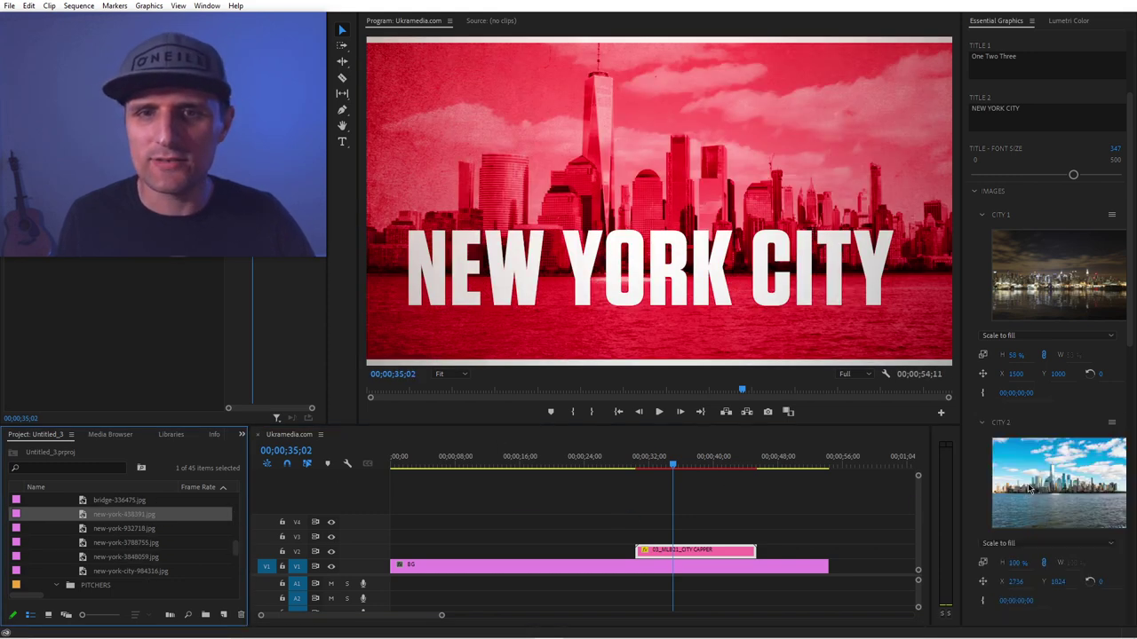
drag(691, 457, 728, 465)
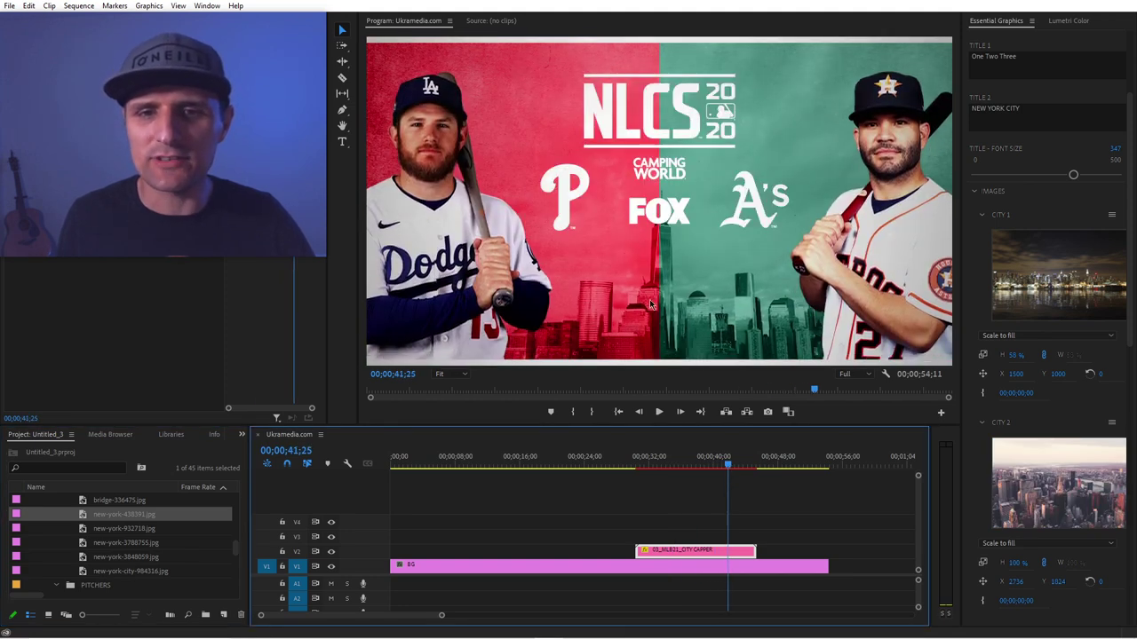
scroll(174, 524, up, 2)
drag(131, 520, 182, 514)
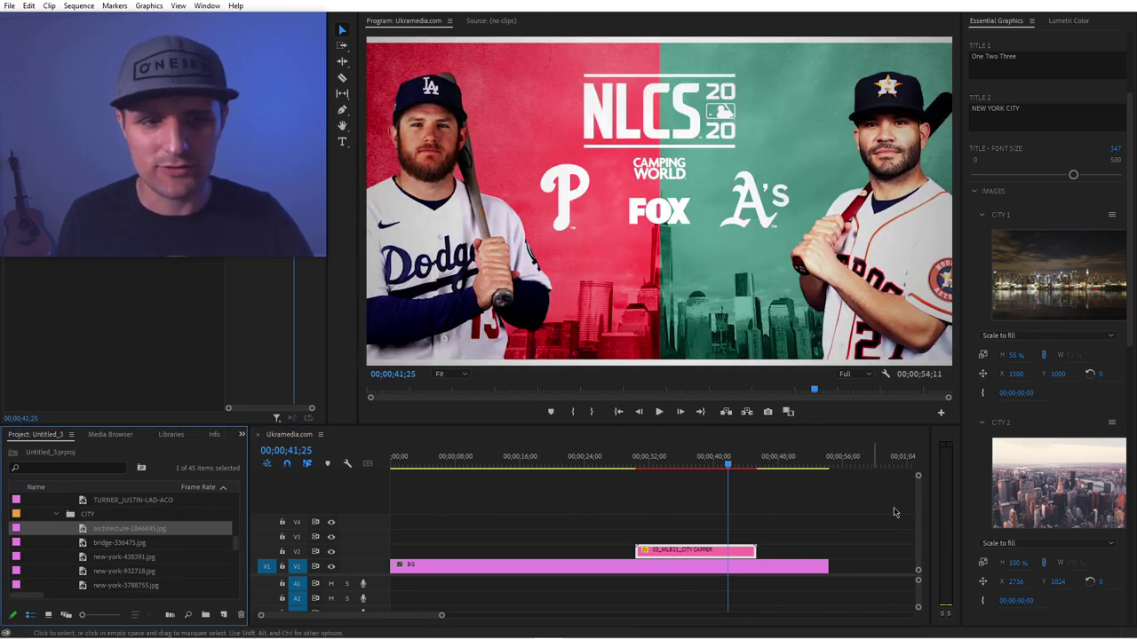
Step: Use the night skyline new-york-932718.jpg for CITY 3 and lower it to Position Y 1402
scroll(1054, 524, down, 2)
drag(1135, 381, 1126, 568)
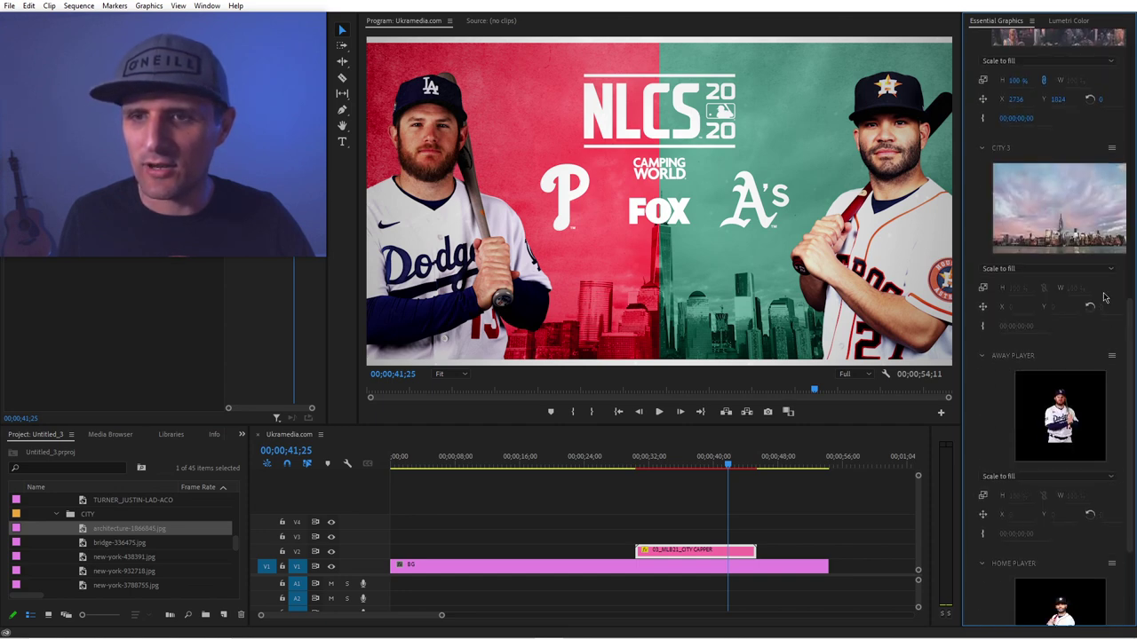
drag(124, 544, 1045, 235)
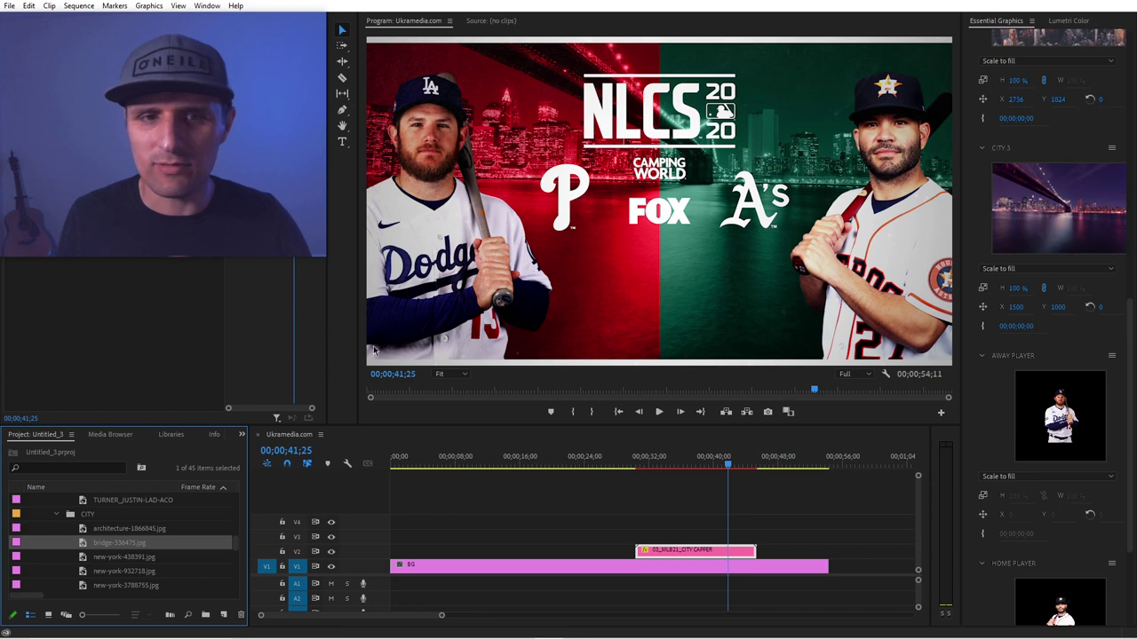
drag(147, 562, 1057, 212)
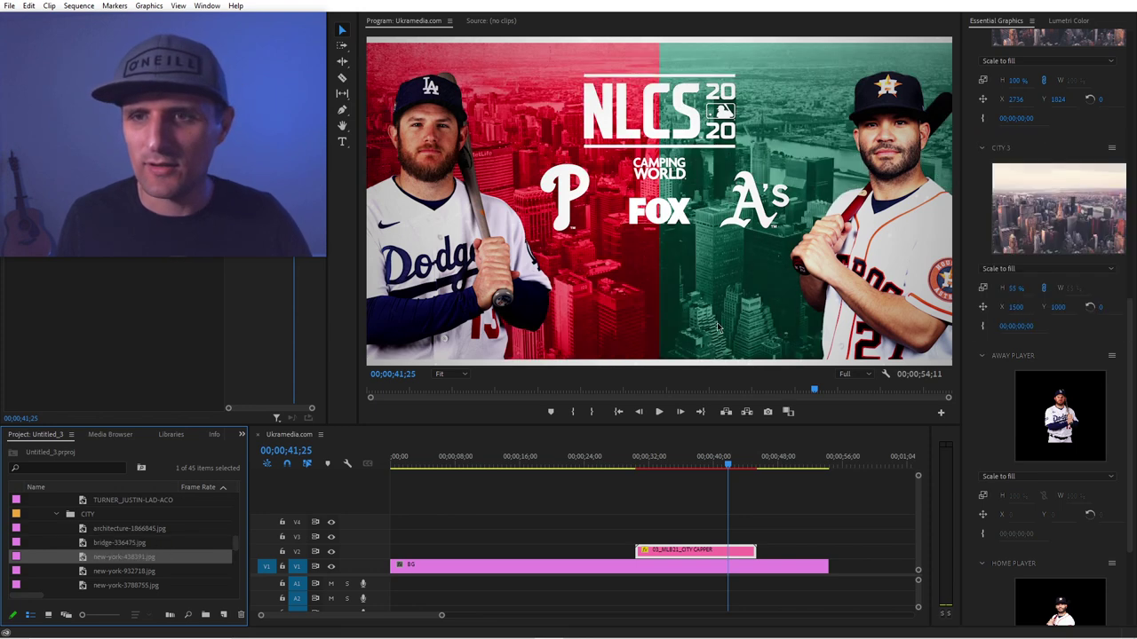
drag(146, 576, 1053, 240)
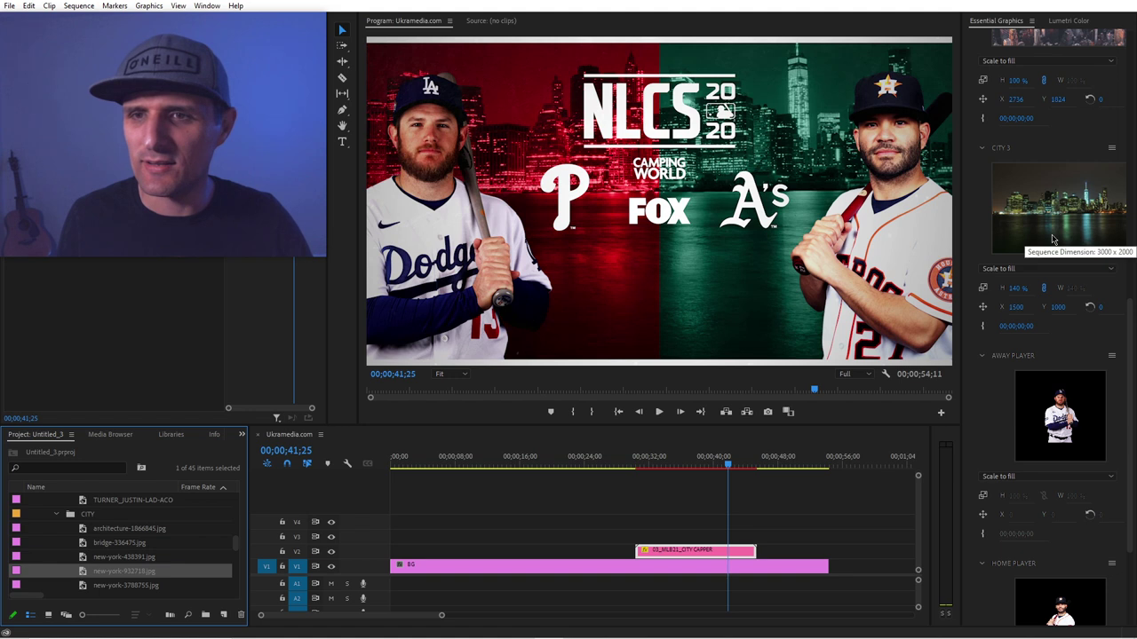
click(1049, 318)
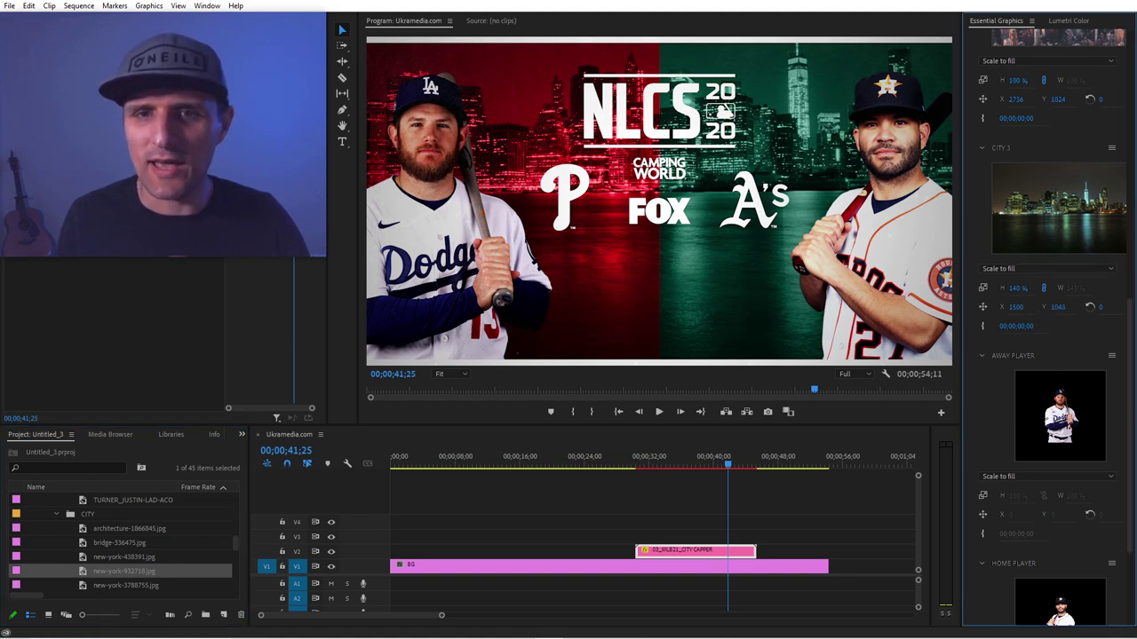
drag(1057, 308, 1064, 309)
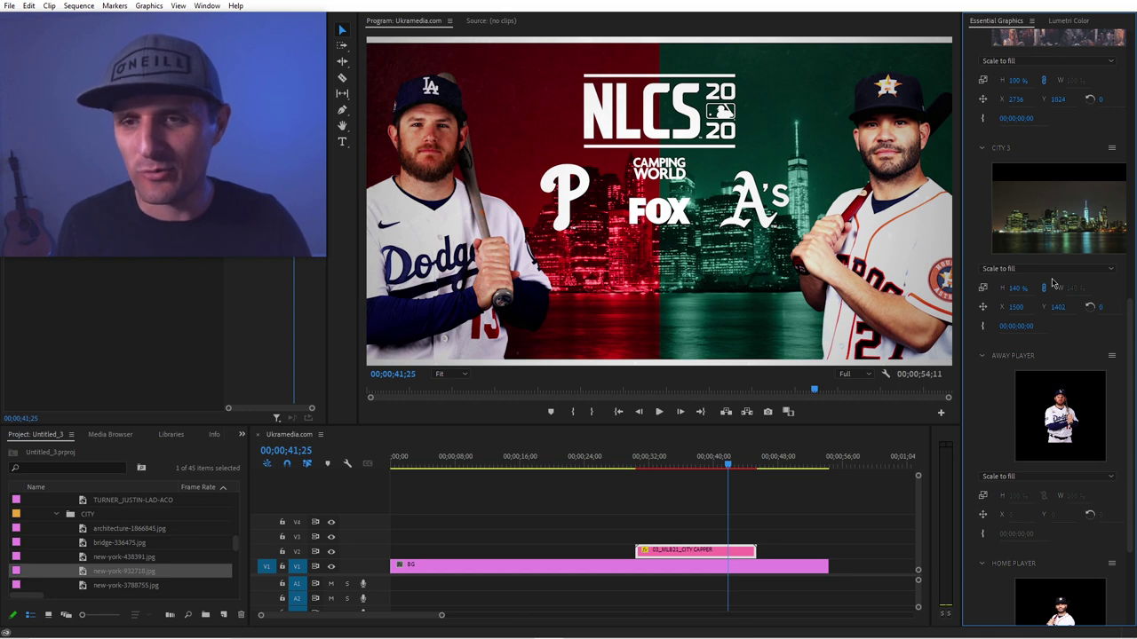
scroll(1057, 381, down, 2)
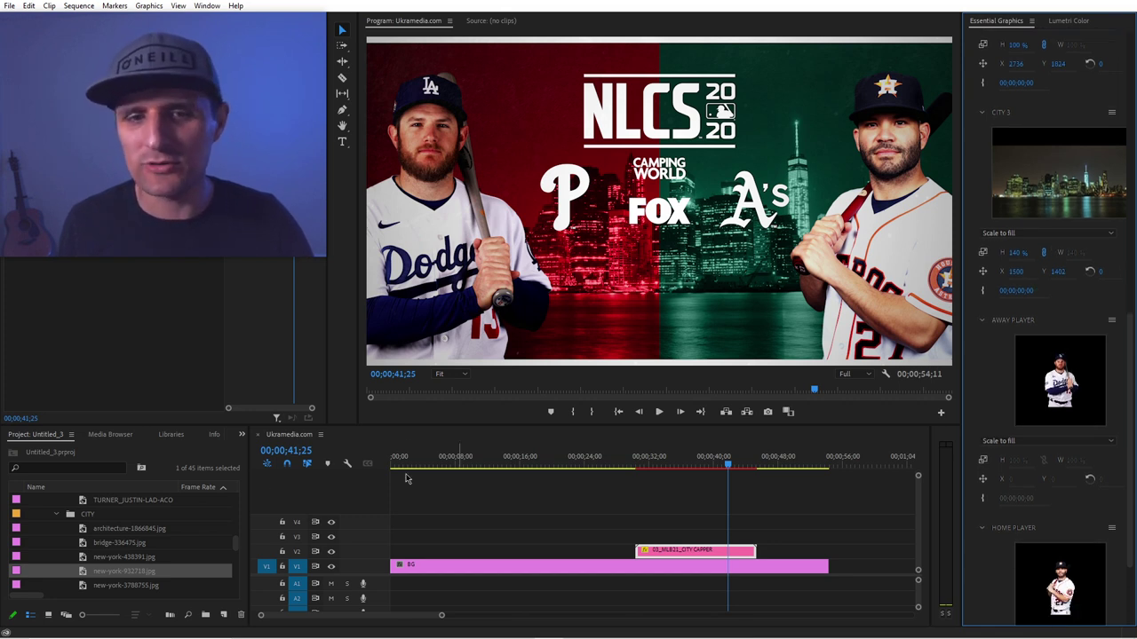
Step: Set a Dodgers player photo as the away player, scaled to about 127%
scroll(151, 555, up, 8)
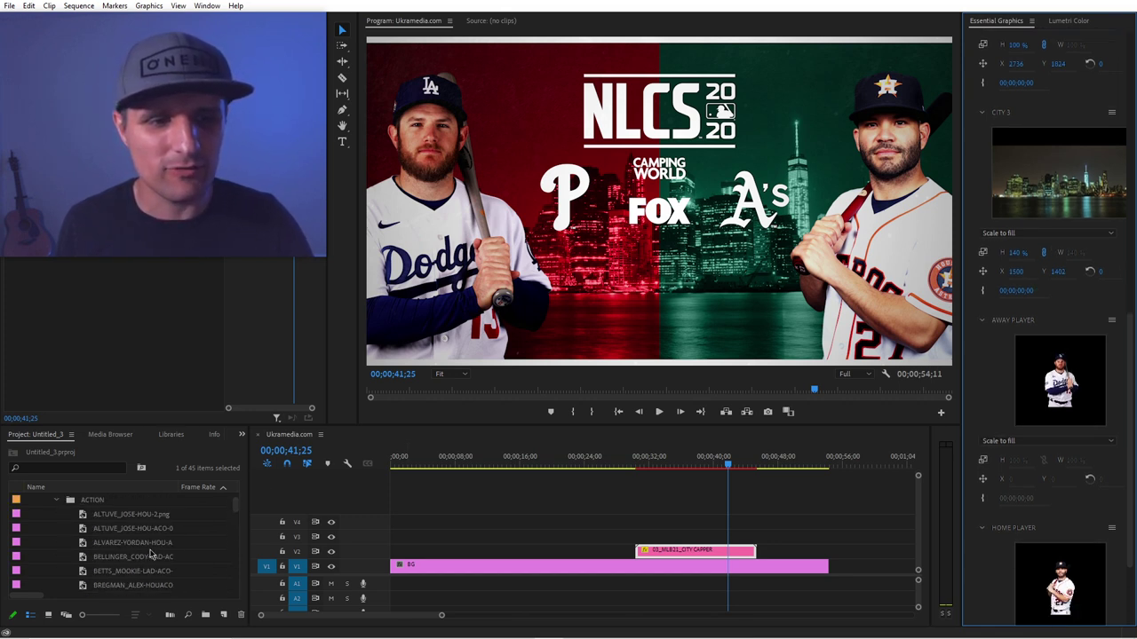
drag(134, 545, 1048, 401)
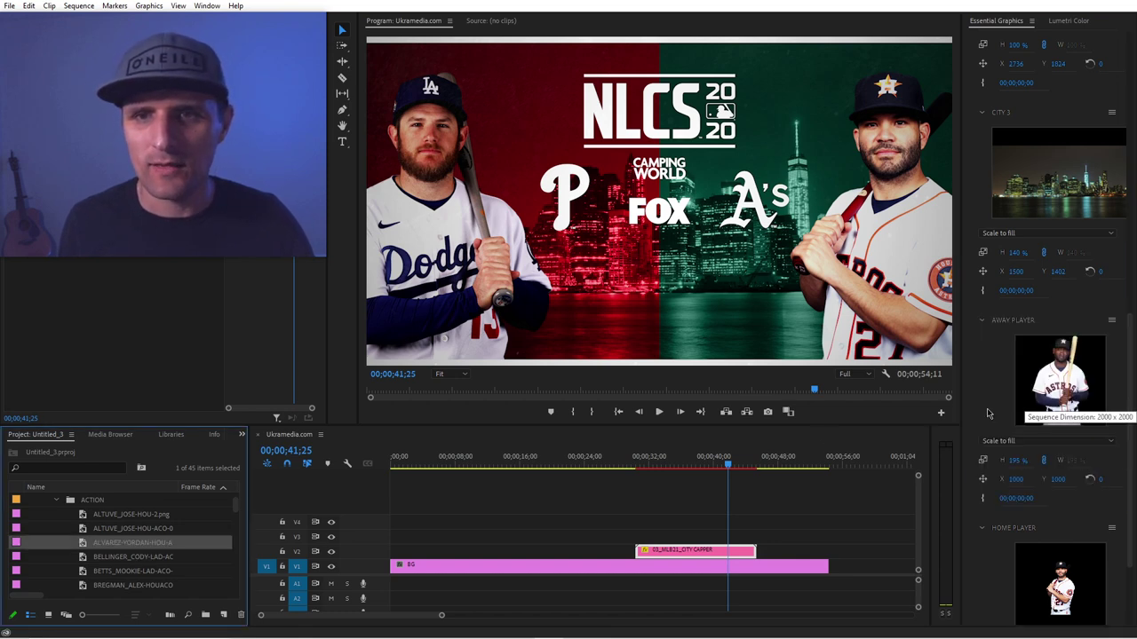
drag(121, 558, 1091, 382)
drag(133, 571, 1088, 401)
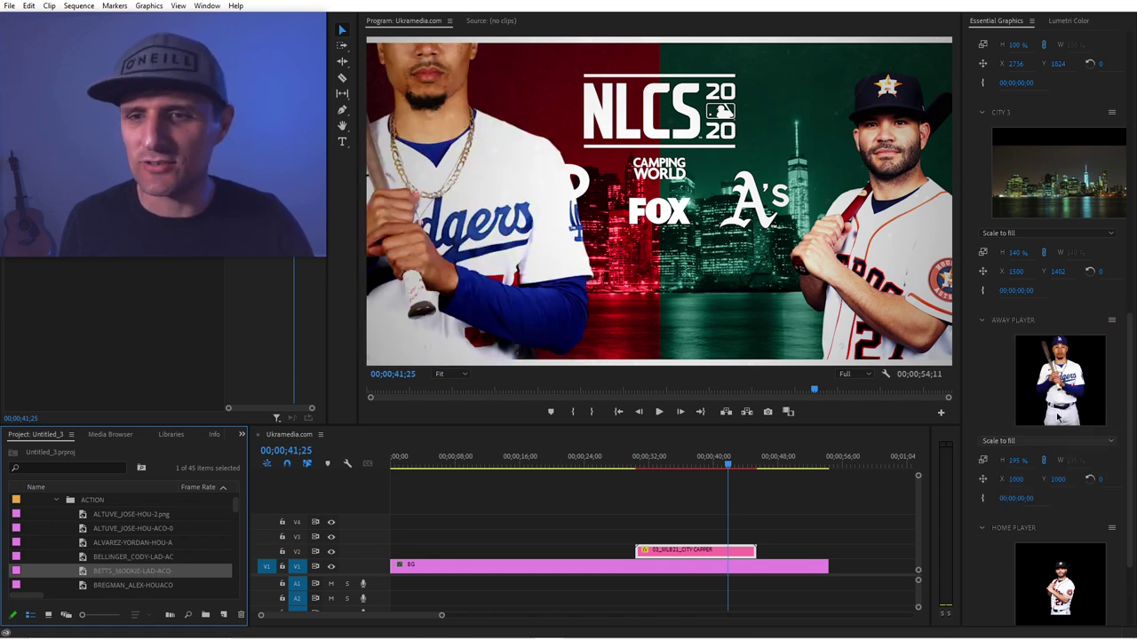
drag(1018, 461, 1100, 461)
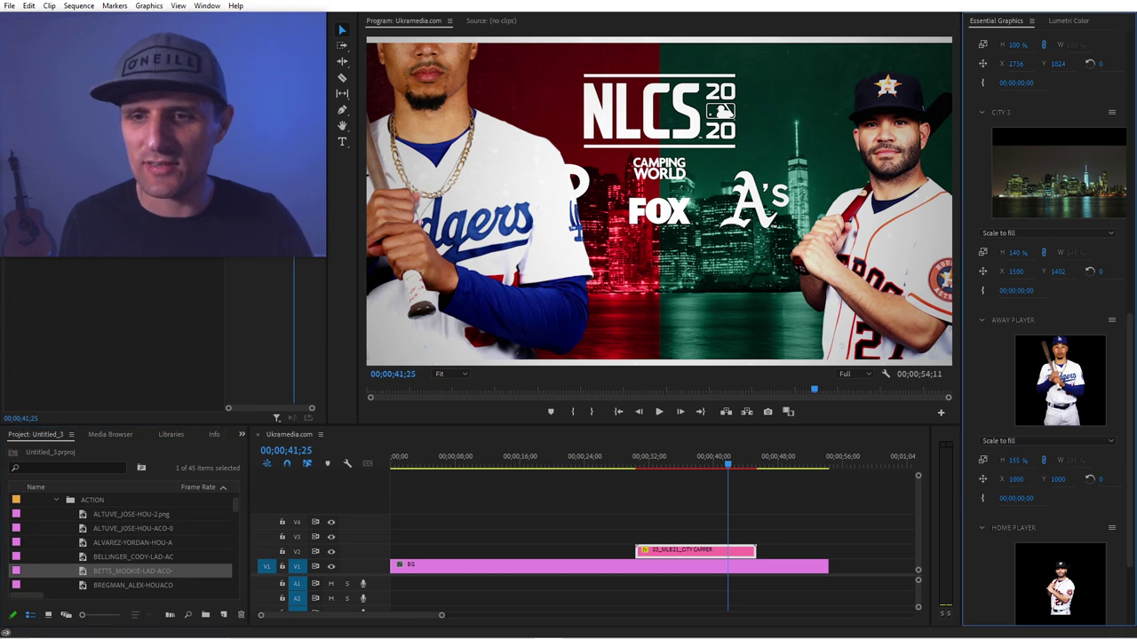
drag(1018, 461, 1027, 462)
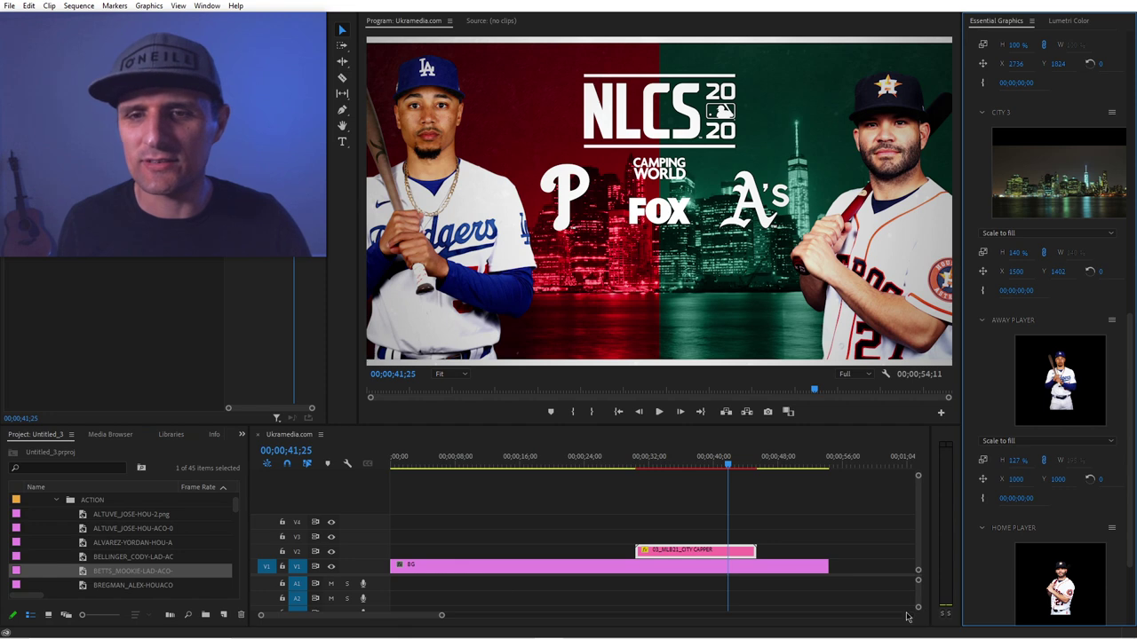
Step: Set an Astros player photo as the home player at 127% scale
drag(158, 593, 1053, 573)
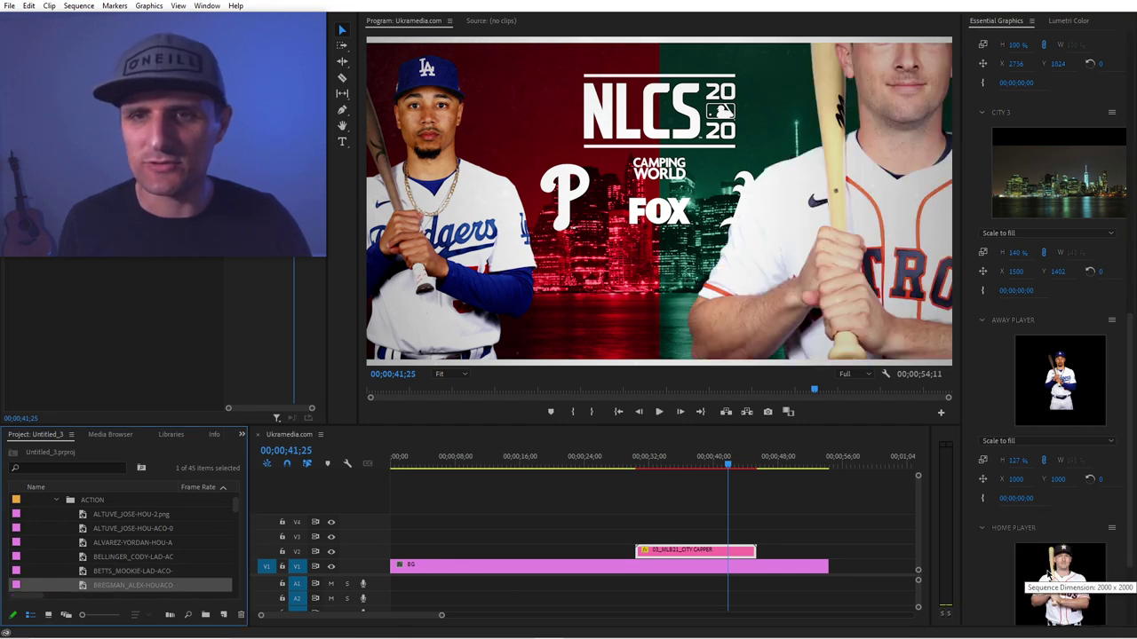
scroll(1072, 554, down, 4)
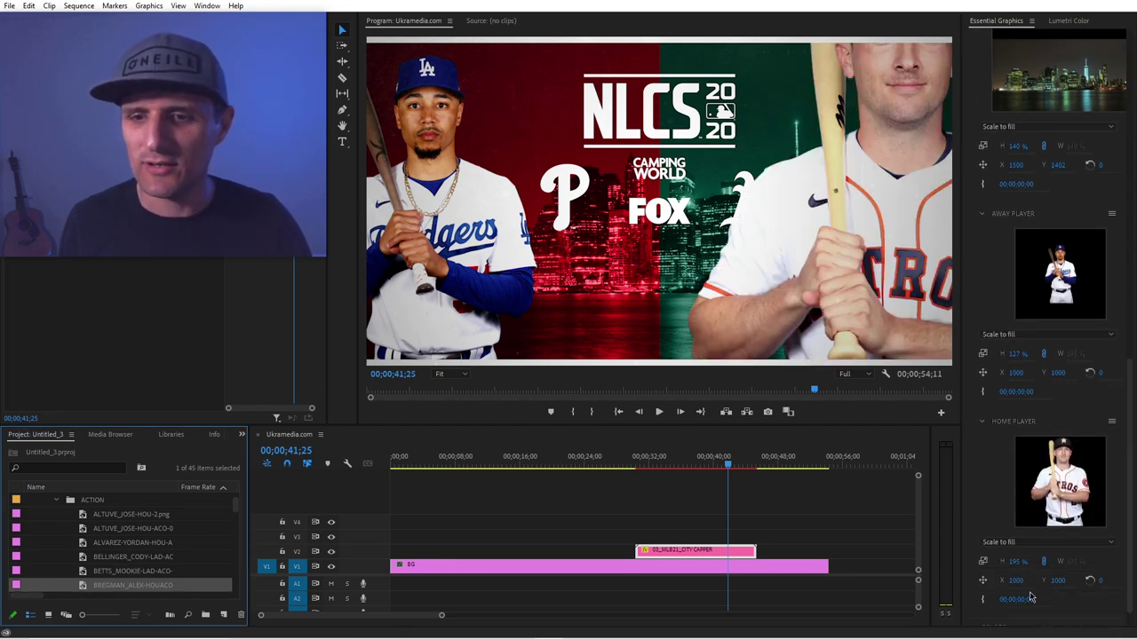
click(1016, 354)
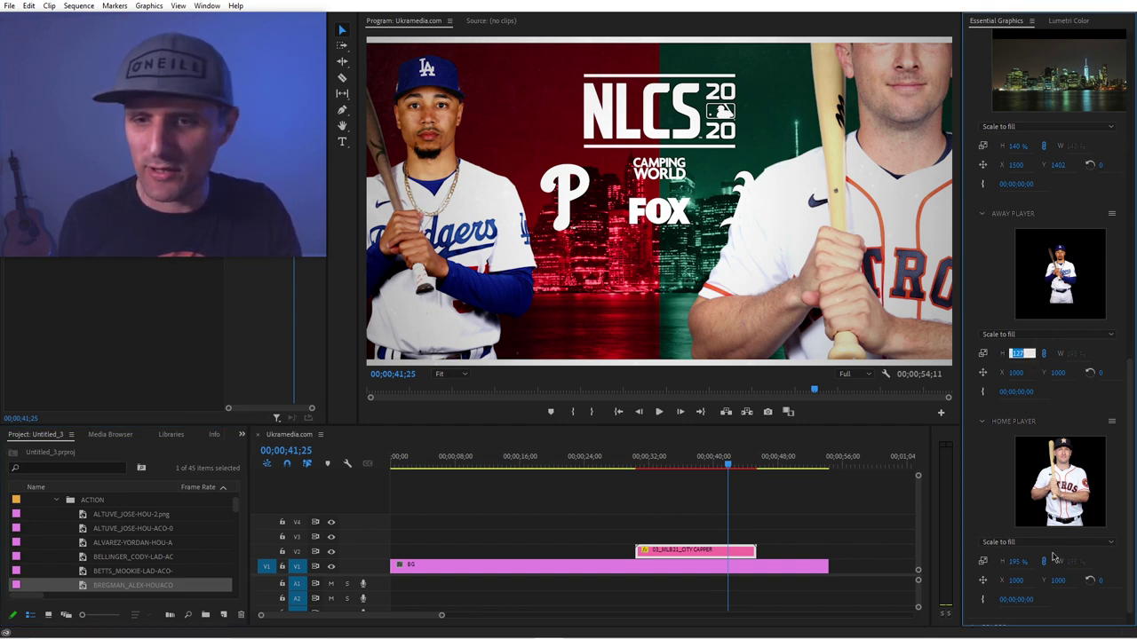
click(1018, 562)
text(127)
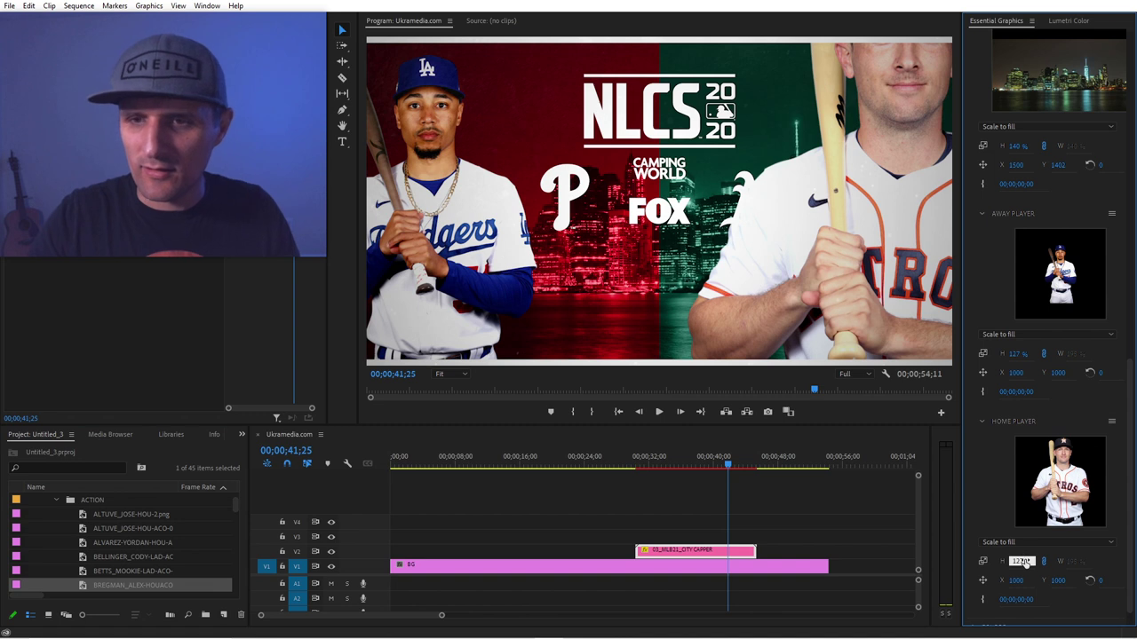
key(Return)
drag(734, 465, 724, 467)
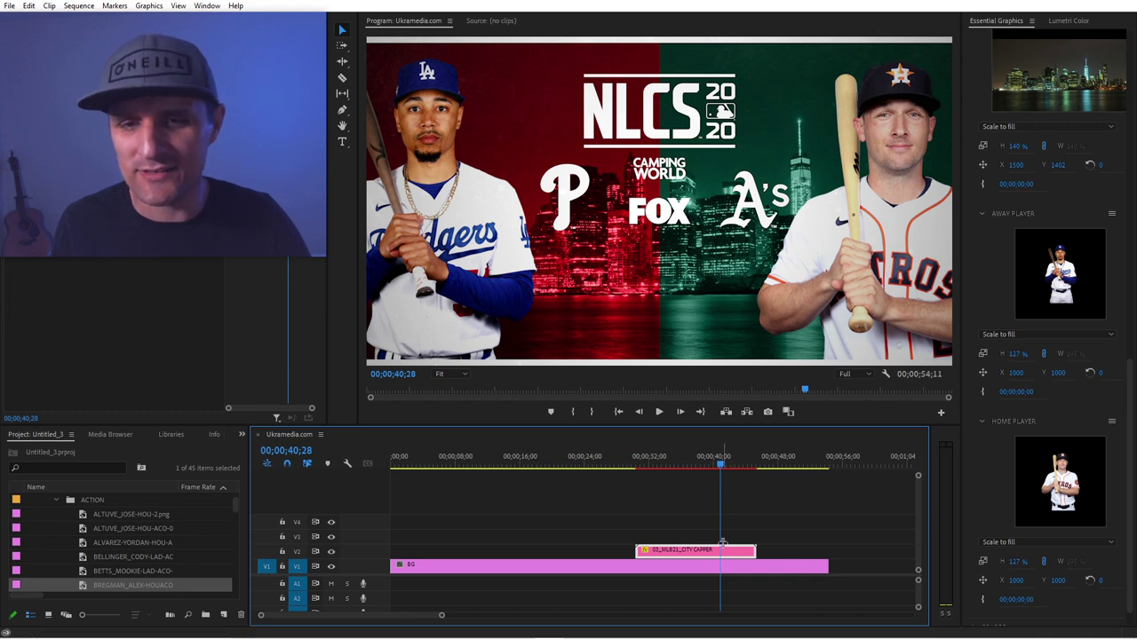
Step: Set both away and home COLORS to Secondary Color, then delete the city capper clip
scroll(1055, 496, down, 2)
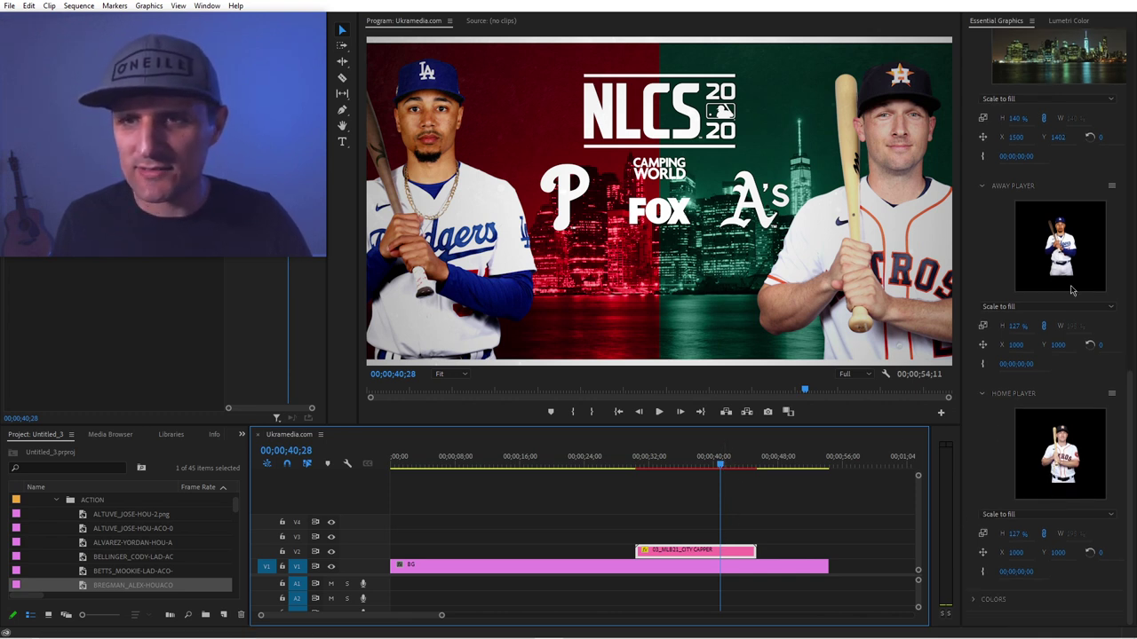
click(981, 599)
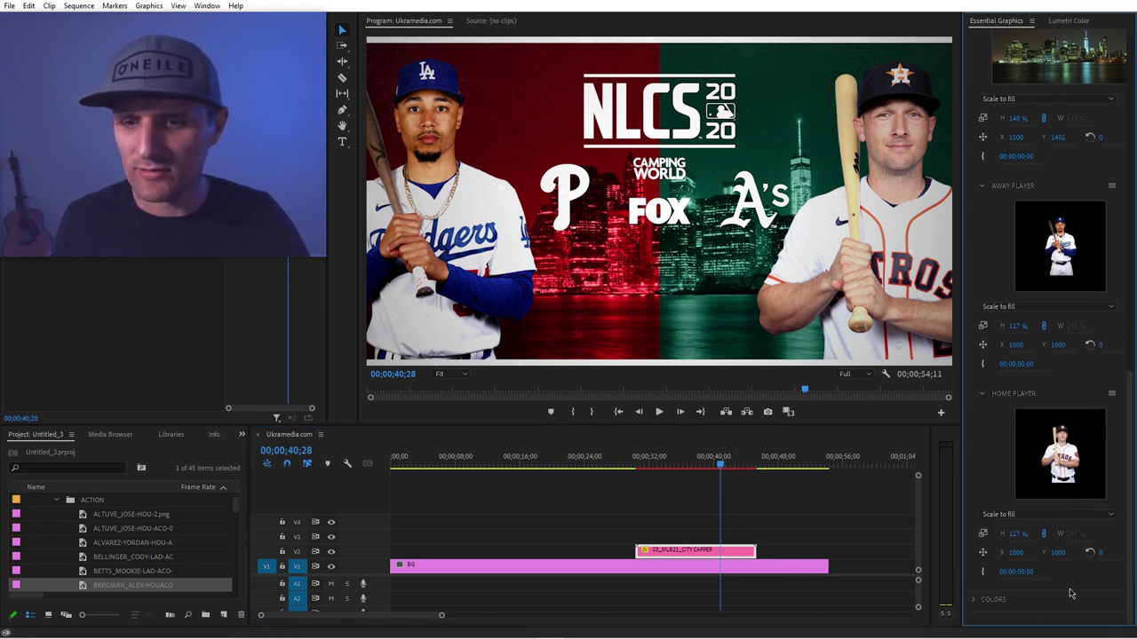
scroll(1068, 586, down, 4)
scroll(1069, 569, down, 2)
click(1040, 524)
click(1021, 546)
click(1035, 587)
click(1035, 612)
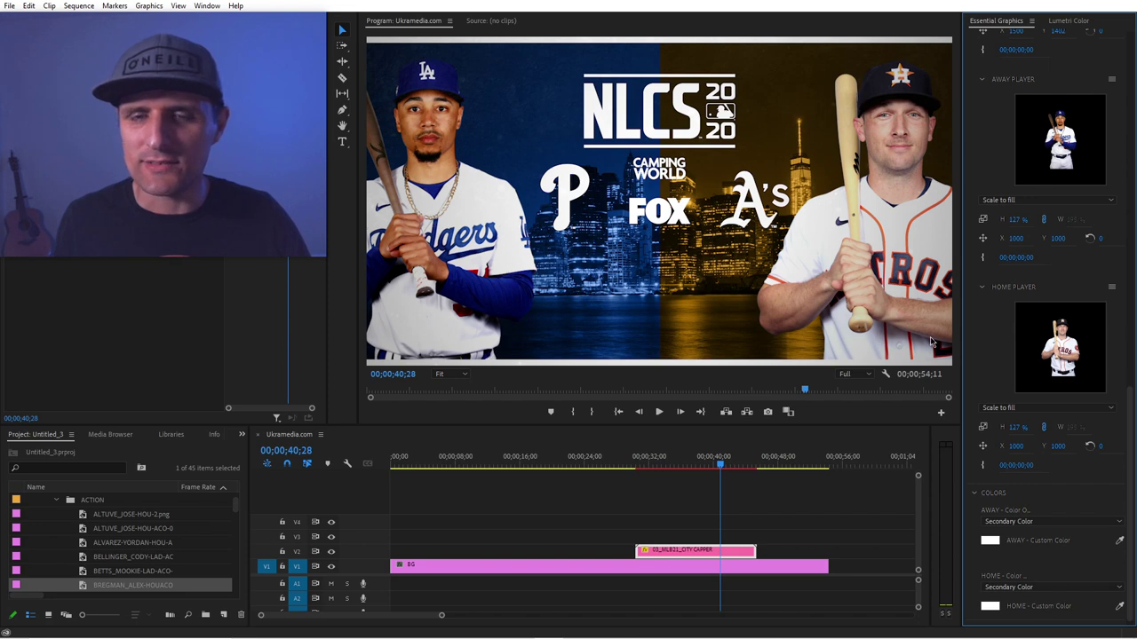
click(722, 553)
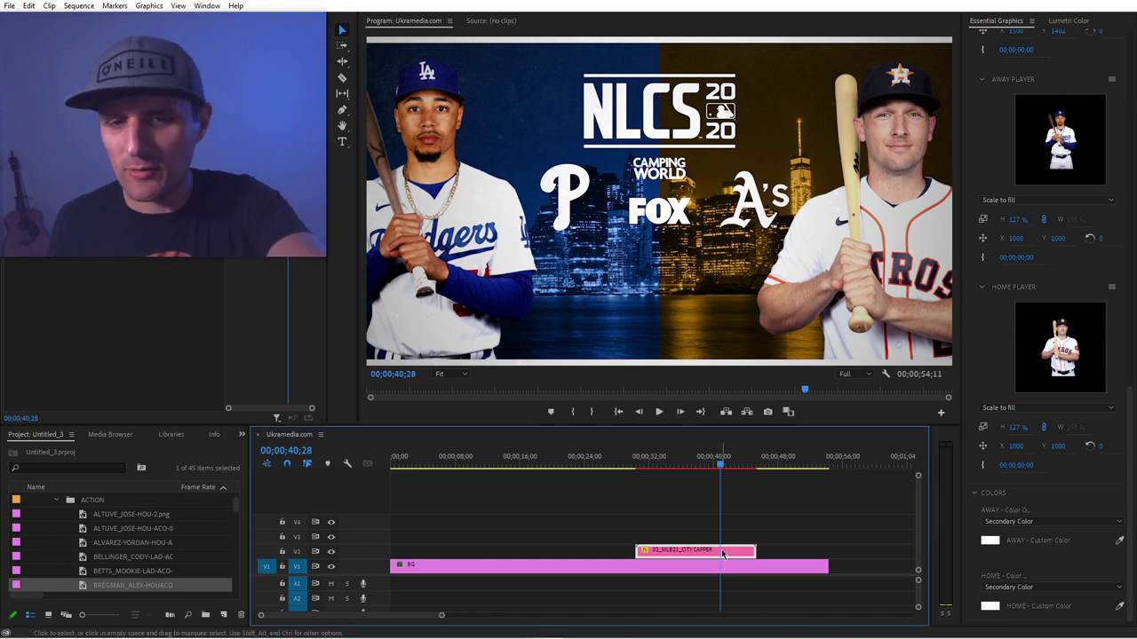
key(Delete)
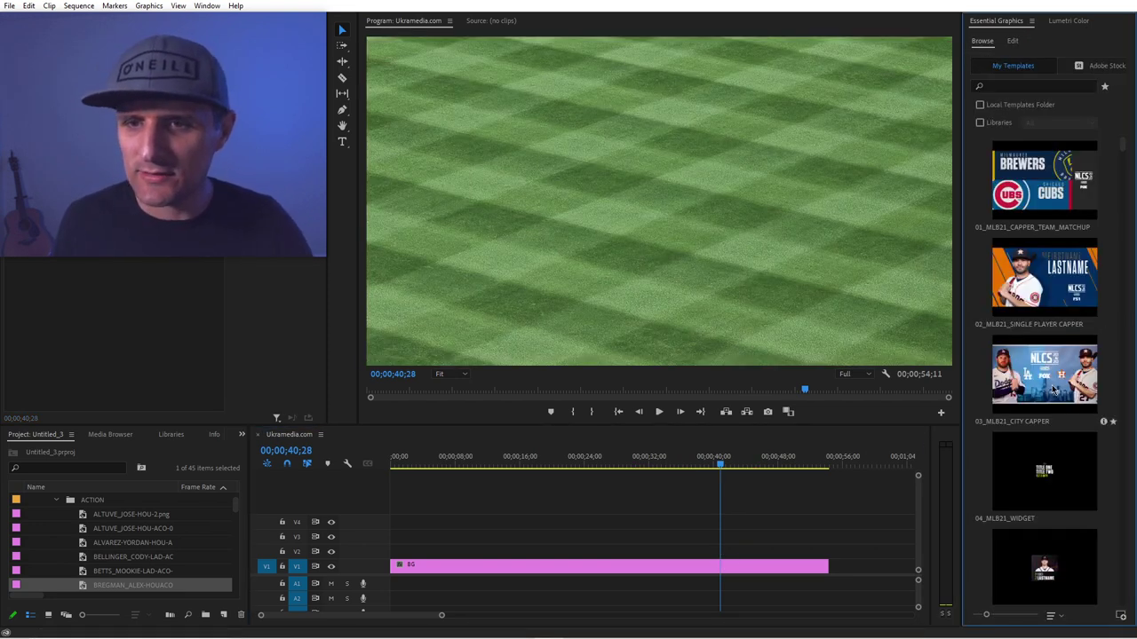
Step: Review the pitching ninja 2.mov reference clip in the Source monitor
scroll(1066, 391, down, 3)
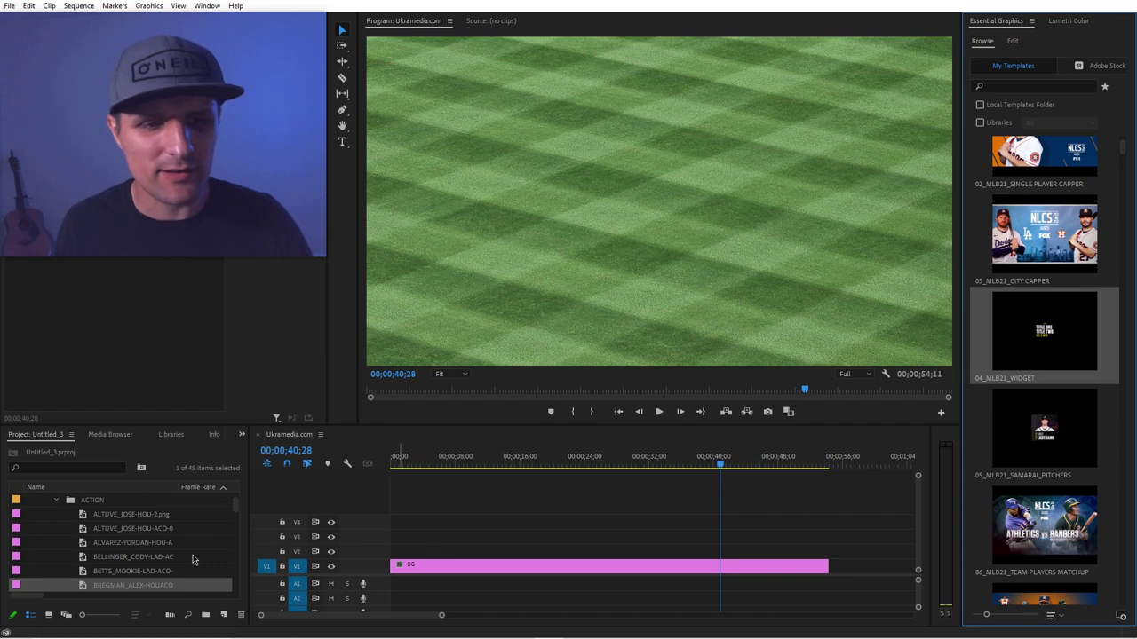
scroll(232, 516, down, 10)
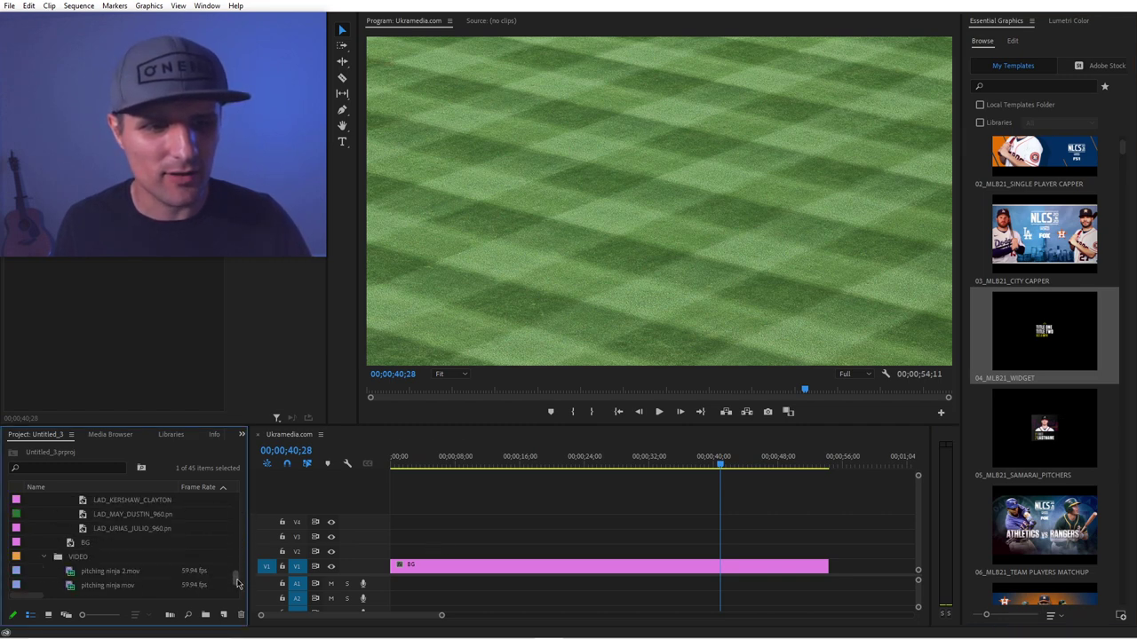
double_click(109, 558)
drag(418, 397, 369, 396)
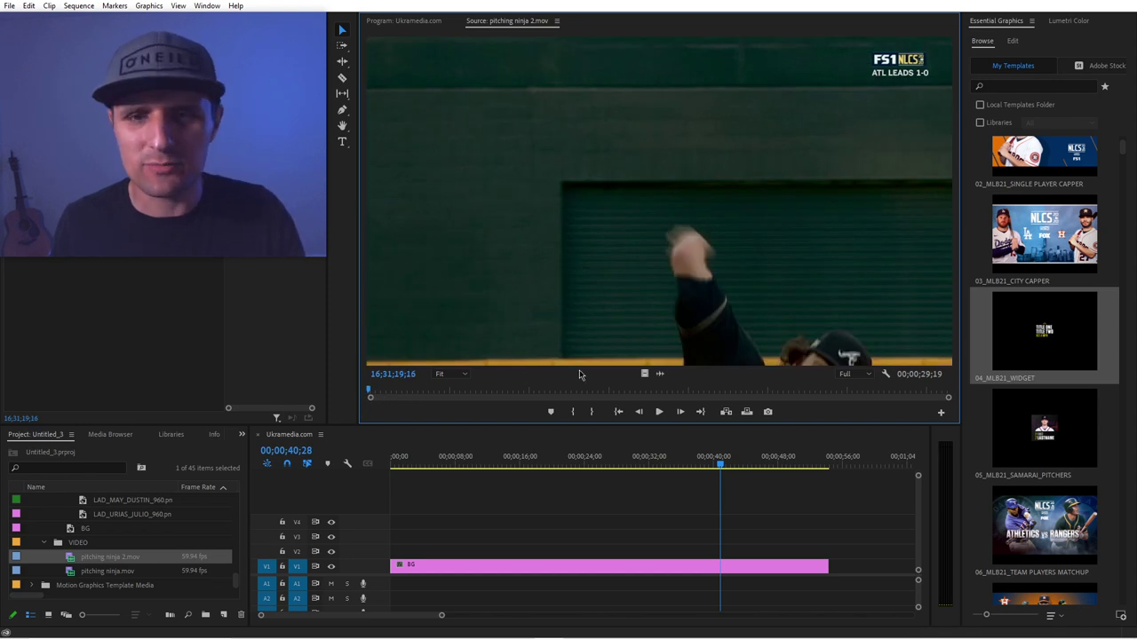
key(space)
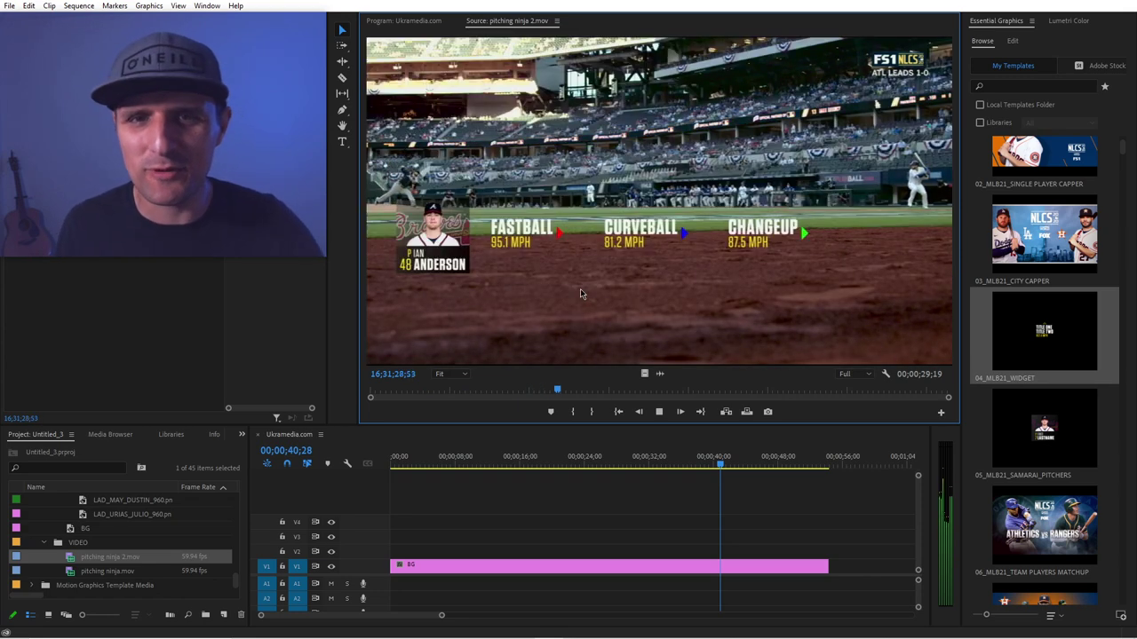
drag(453, 392, 547, 391)
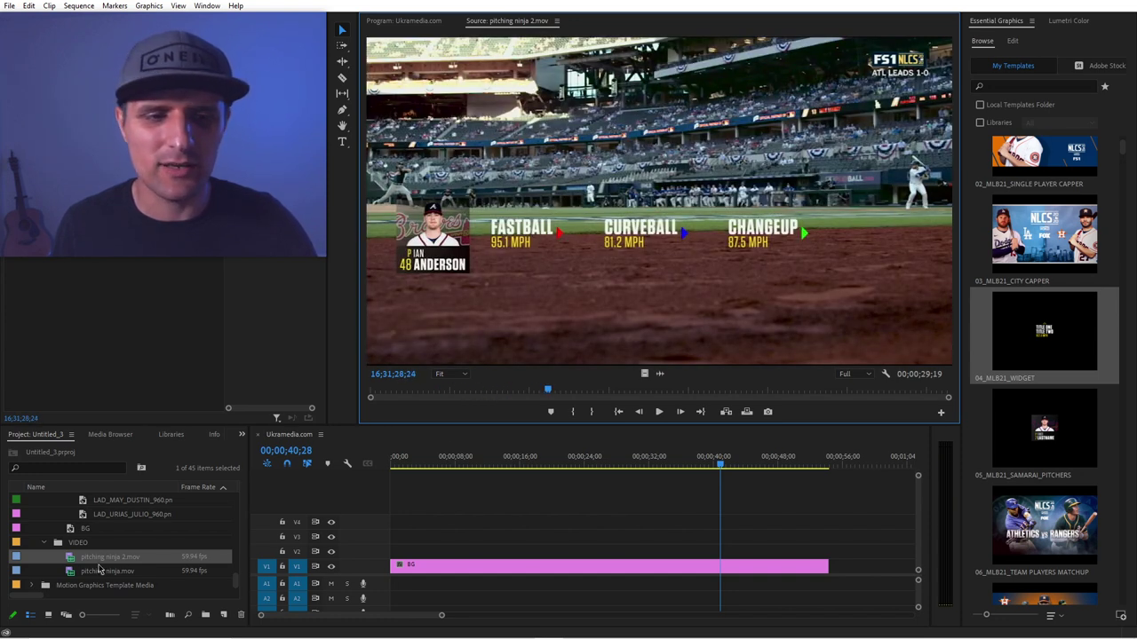
Step: Play pitching ninja.mov, pause on its yellow MPH callouts, and pick the 04_MLB21_WIDGET template
double_click(71, 573)
drag(533, 392, 625, 392)
key(space)
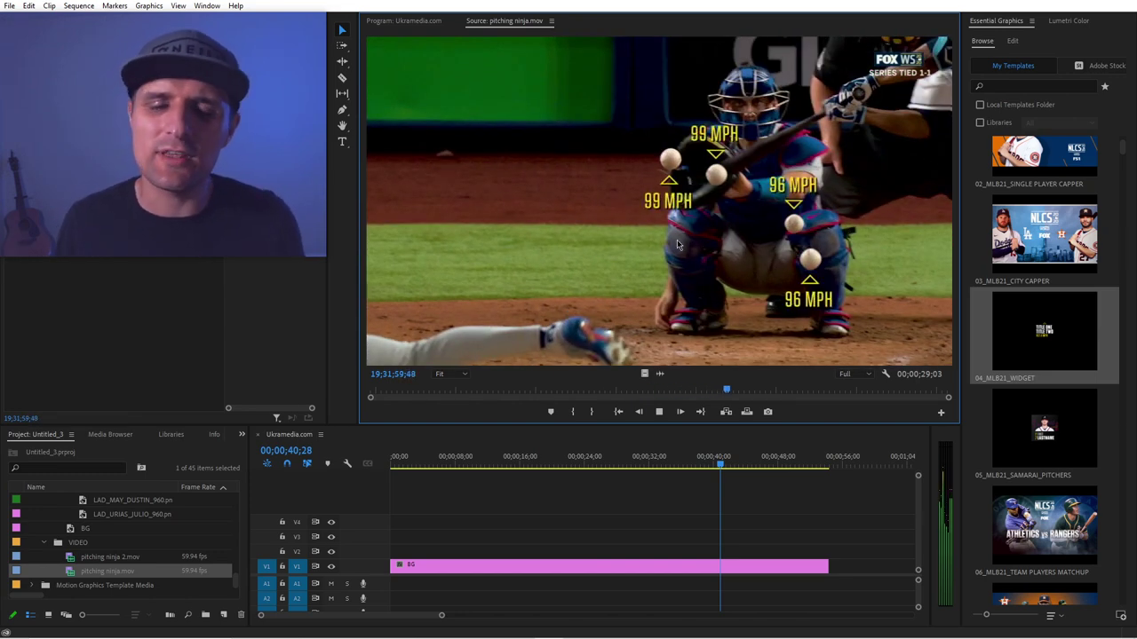
key(space)
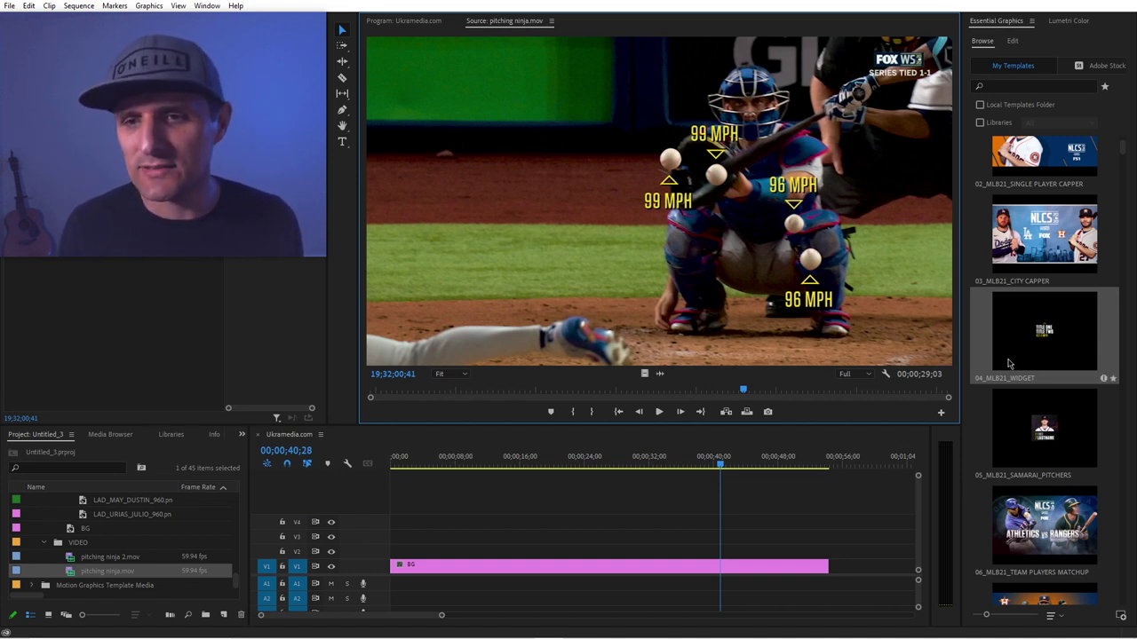
click(839, 555)
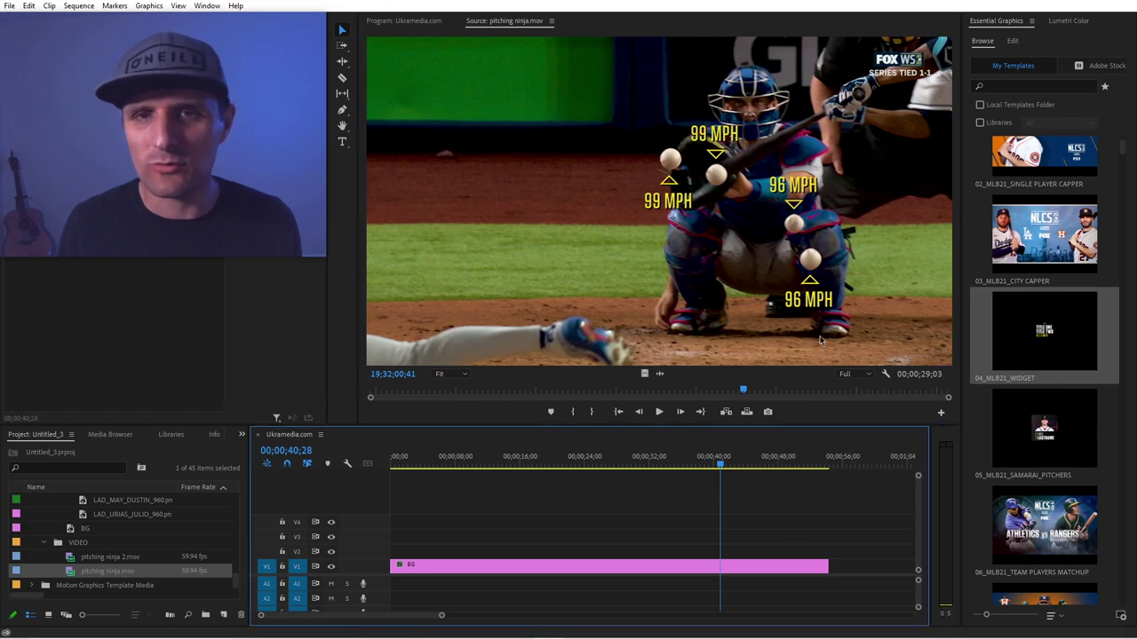
click(416, 26)
Step: Place 04_MLB21_WIDGET on V2 near 24 seconds and preview its title animation
drag(1045, 340, 600, 533)
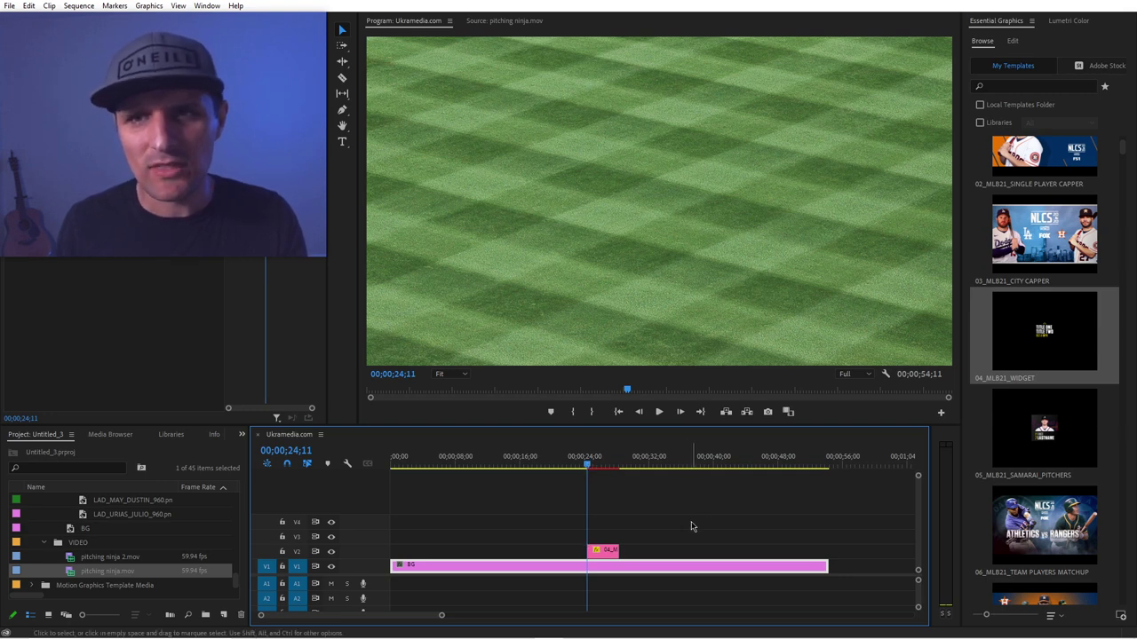
key(space)
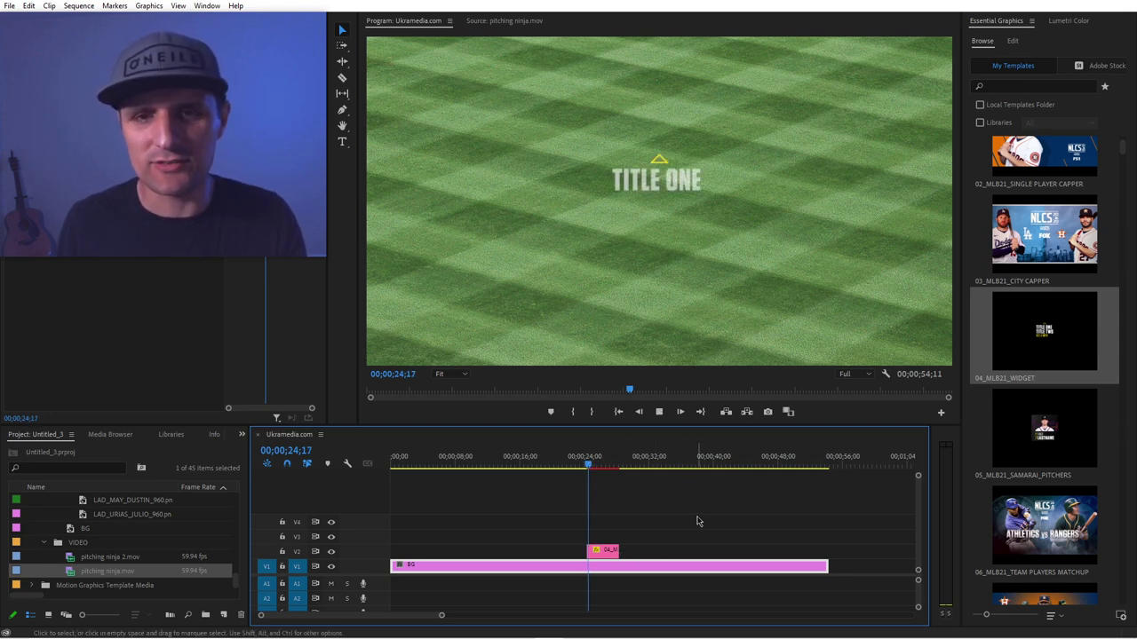
key(Up)
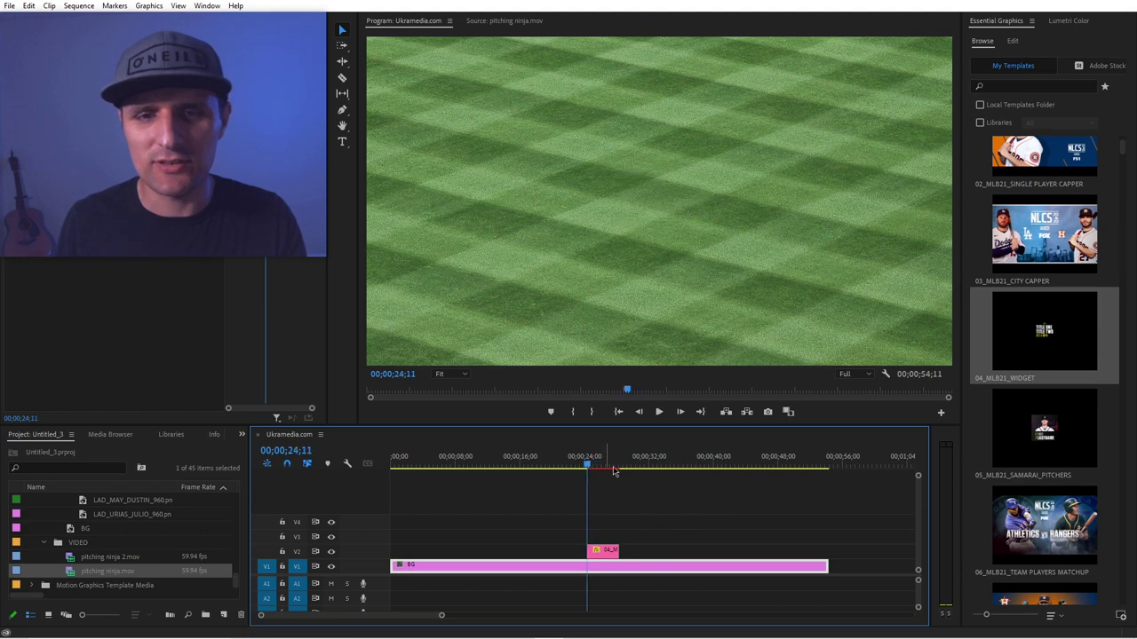
key(space)
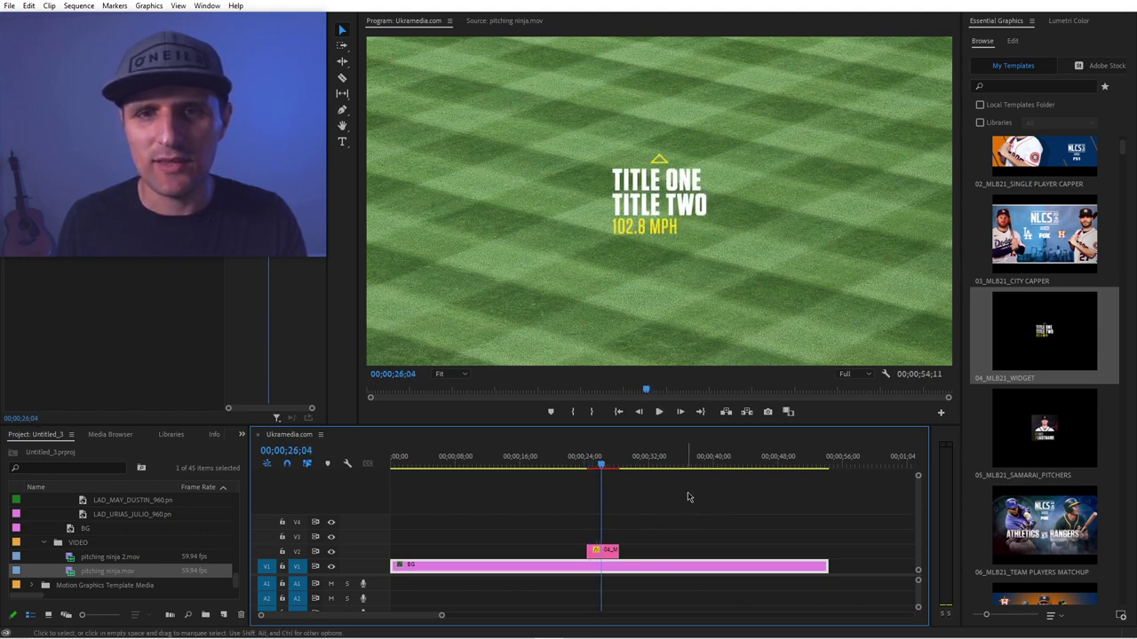
Step: Compare against the pitching ninja reference clip, then select the widget clip on V2
double_click(73, 571)
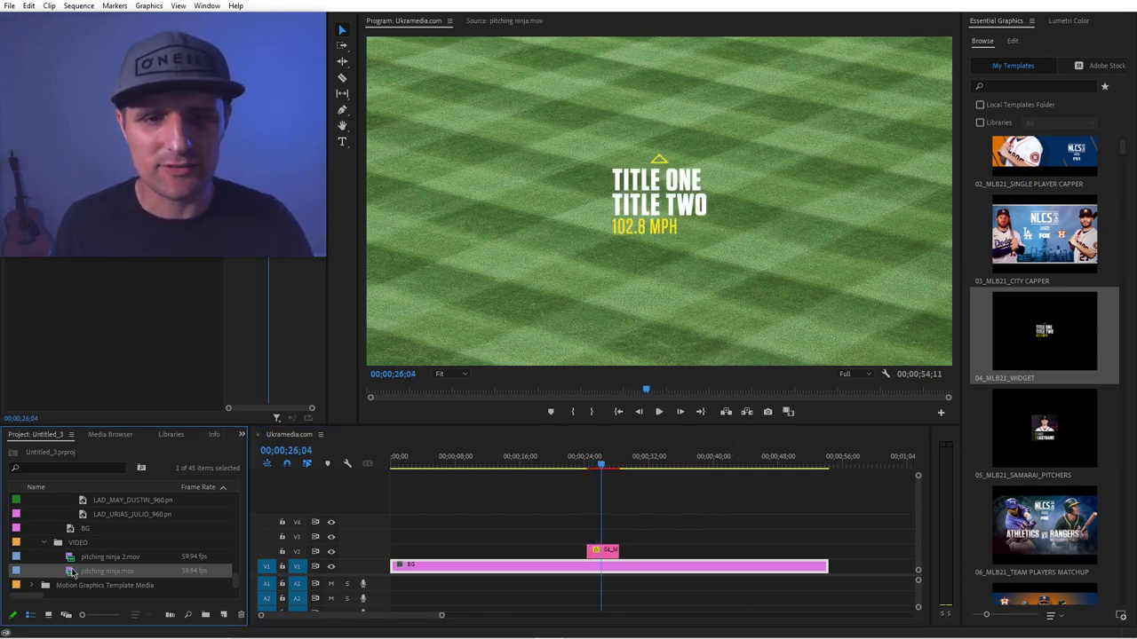
drag(601, 464, 587, 465)
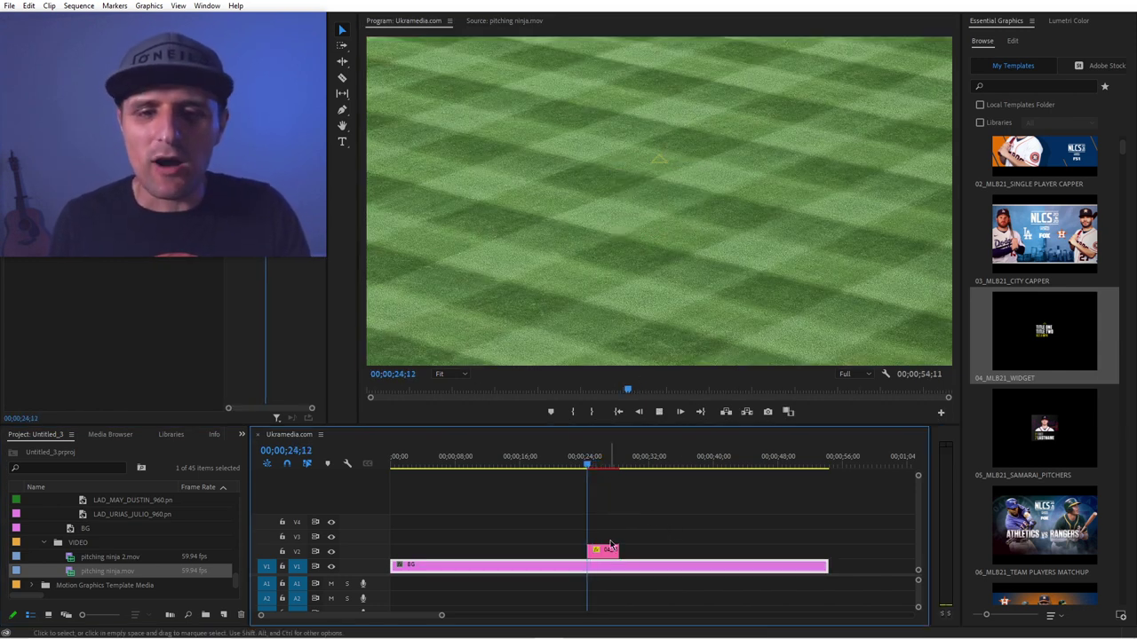
key(space)
key(space)
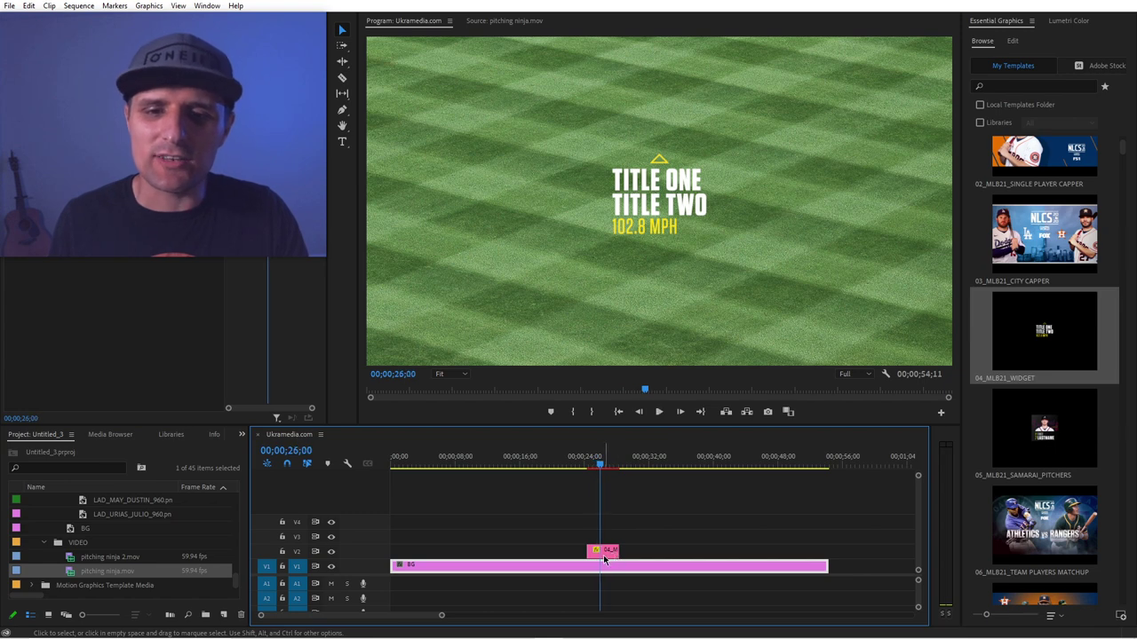
click(609, 551)
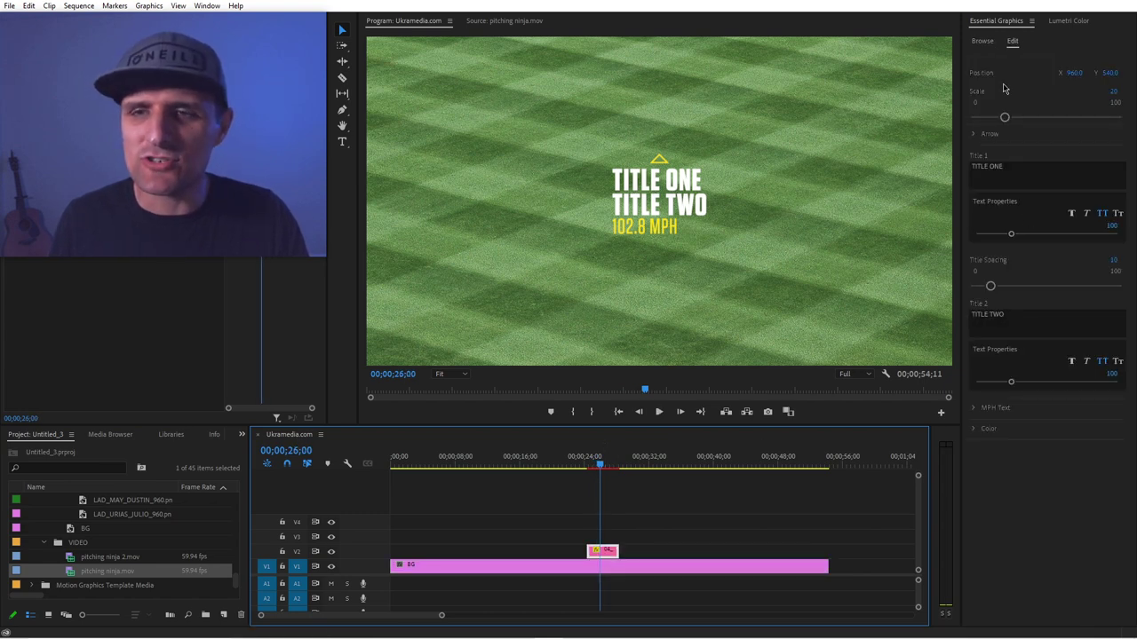
Step: Move the widget title up and left to position 781, 460
drag(1074, 73, 915, 72)
drag(1109, 72, 1037, 73)
drag(1005, 119, 1022, 120)
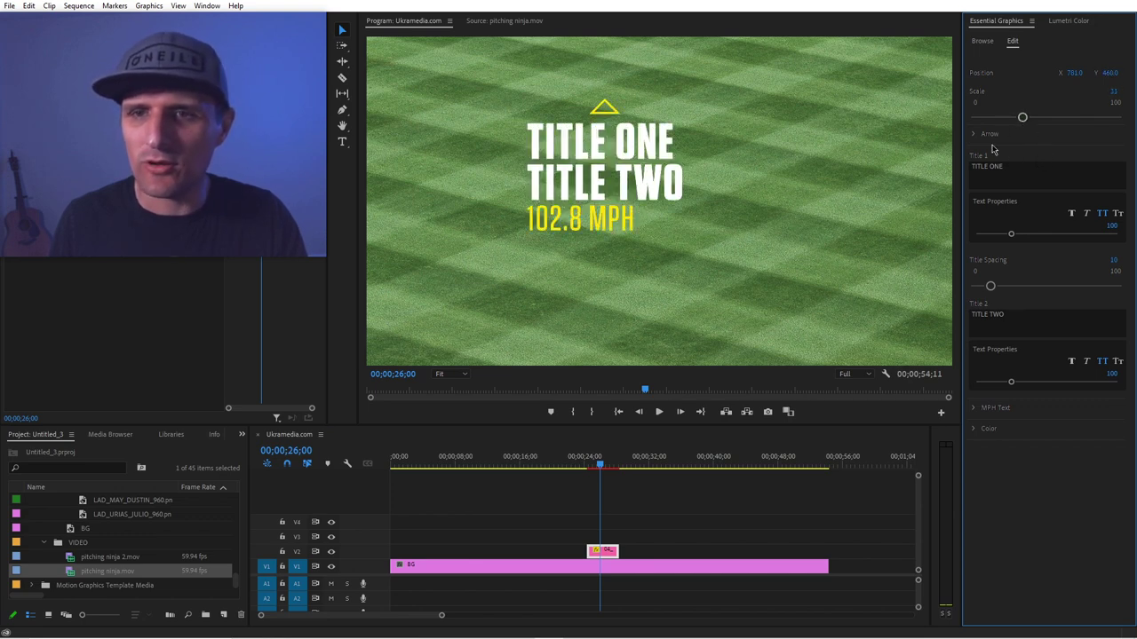
key(ctrl+z)
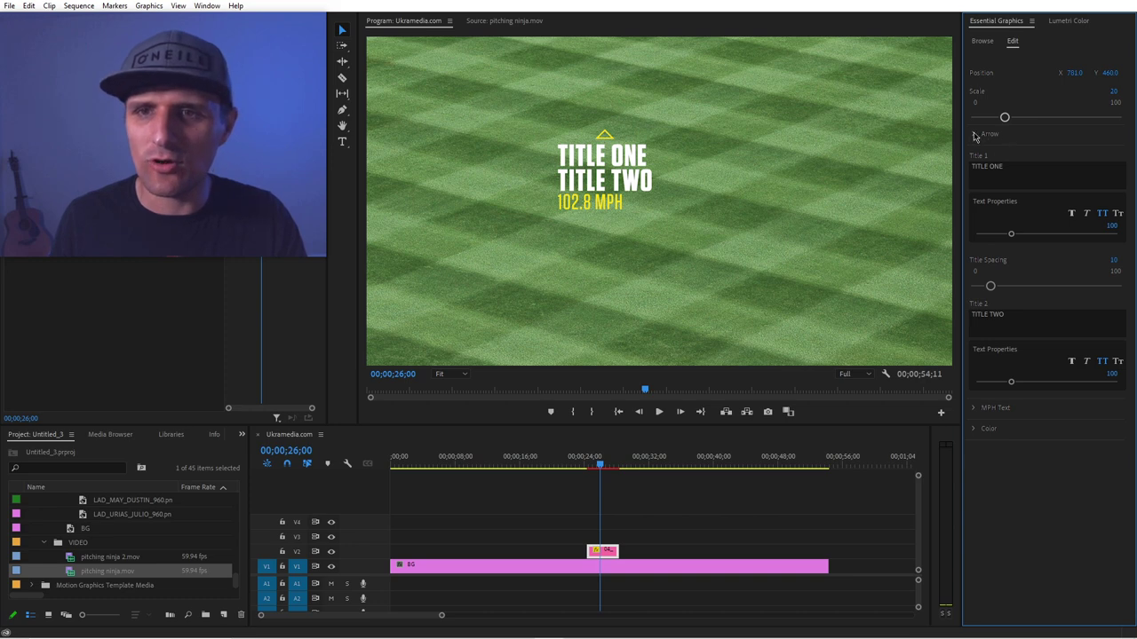
Step: Try the arrow styles and settle on a hollow Stroke Only arrow
click(974, 135)
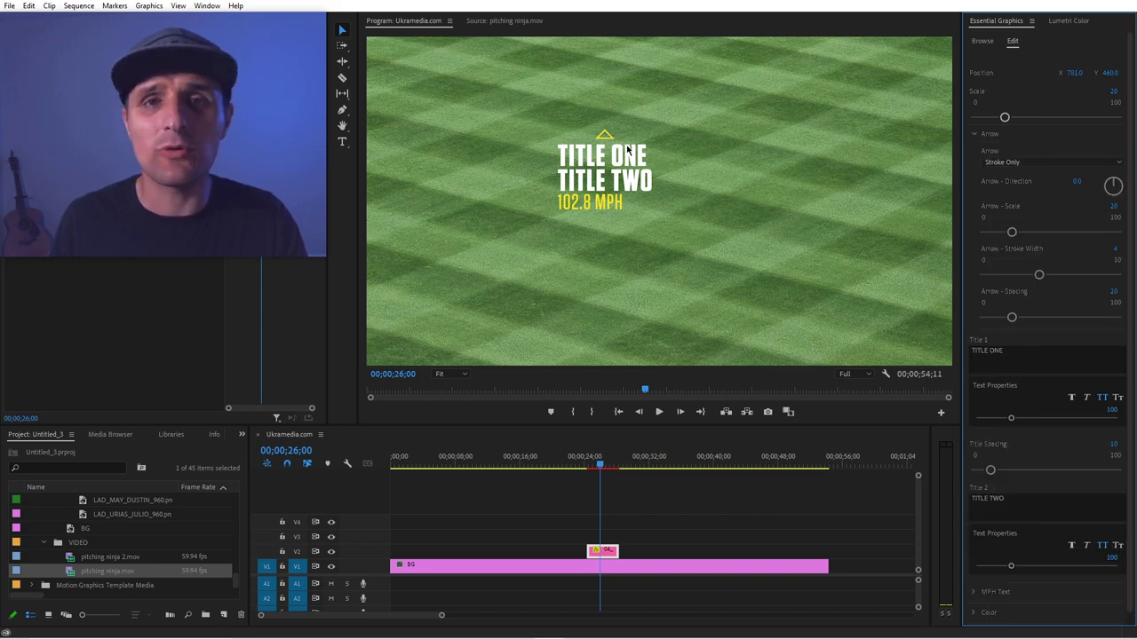
click(1010, 165)
click(1033, 187)
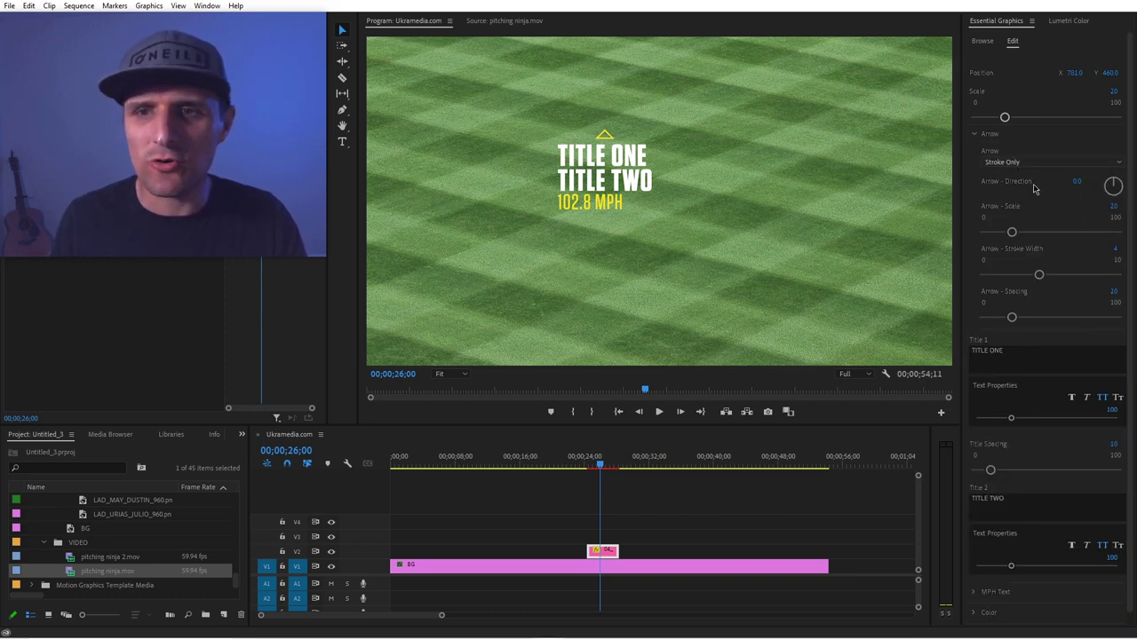
click(1029, 165)
click(1024, 175)
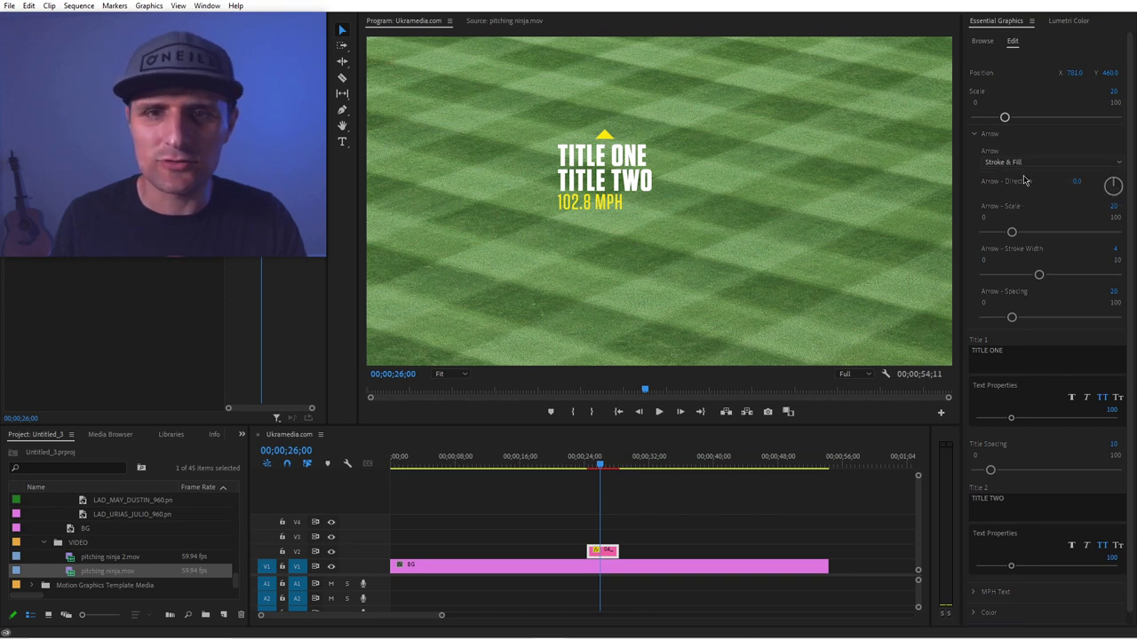
click(1027, 166)
click(1025, 199)
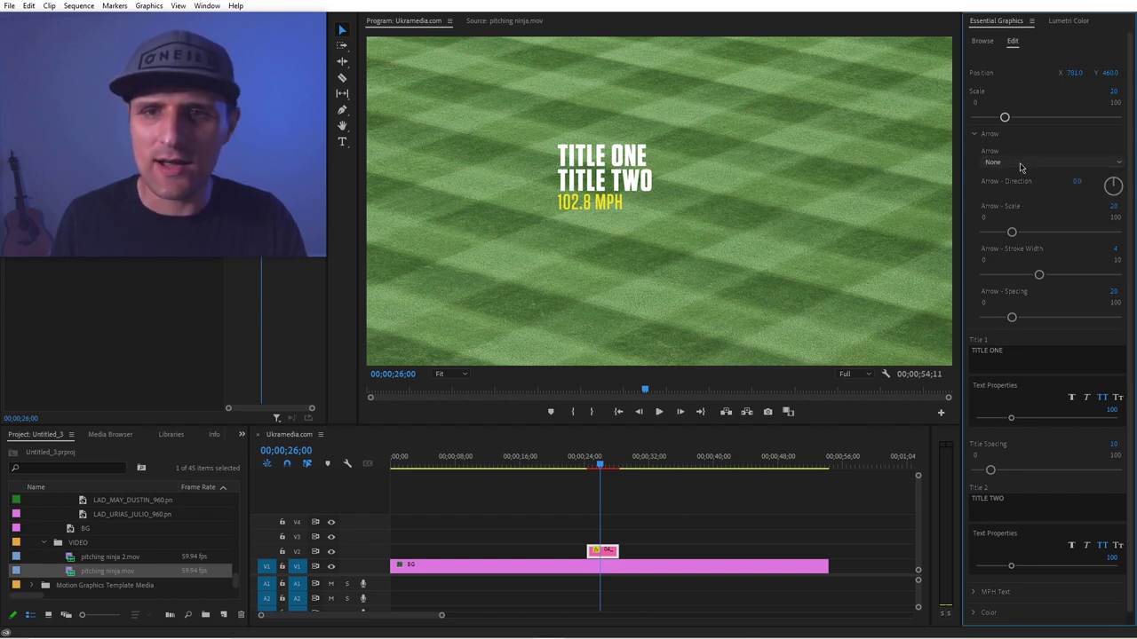
click(1018, 164)
click(1021, 174)
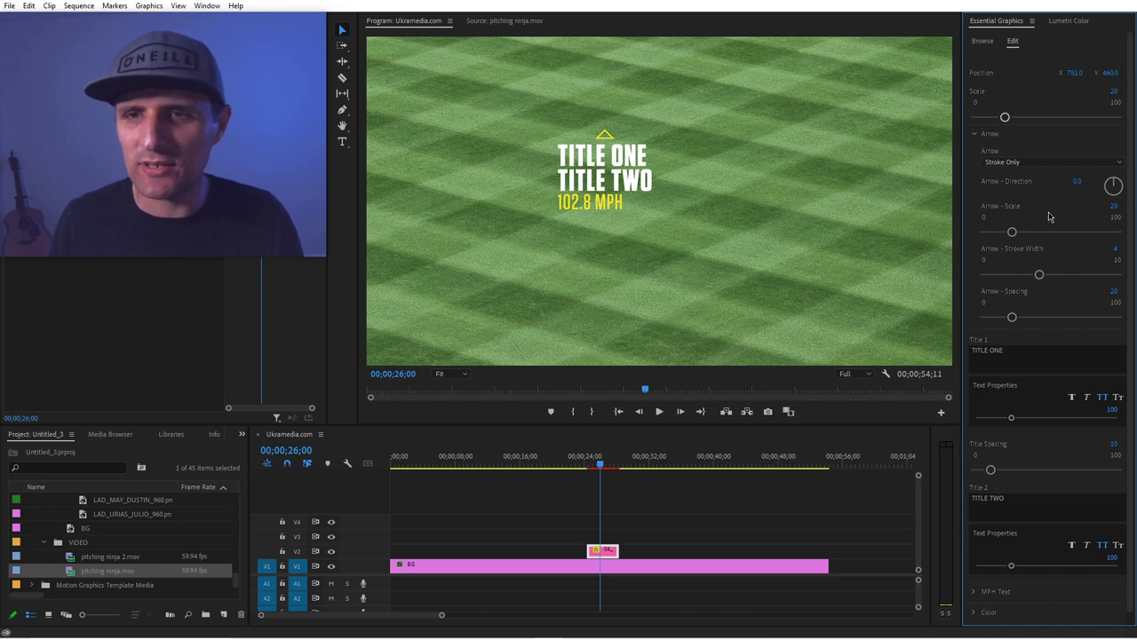
Step: Rotate the arrow to point left, trying and undoing title size, arrow size, stroke and spacing changes
drag(1113, 183, 1069, 199)
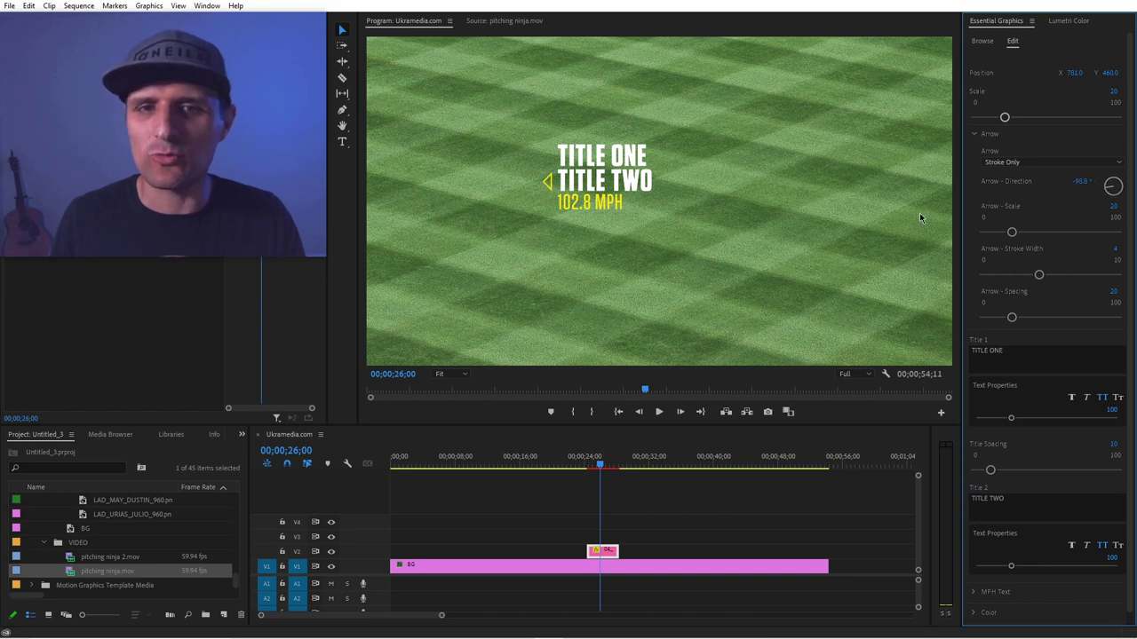
drag(1010, 420, 1065, 418)
drag(1110, 195, 1135, 178)
key(ctrl+z)
key(ctrl+z)
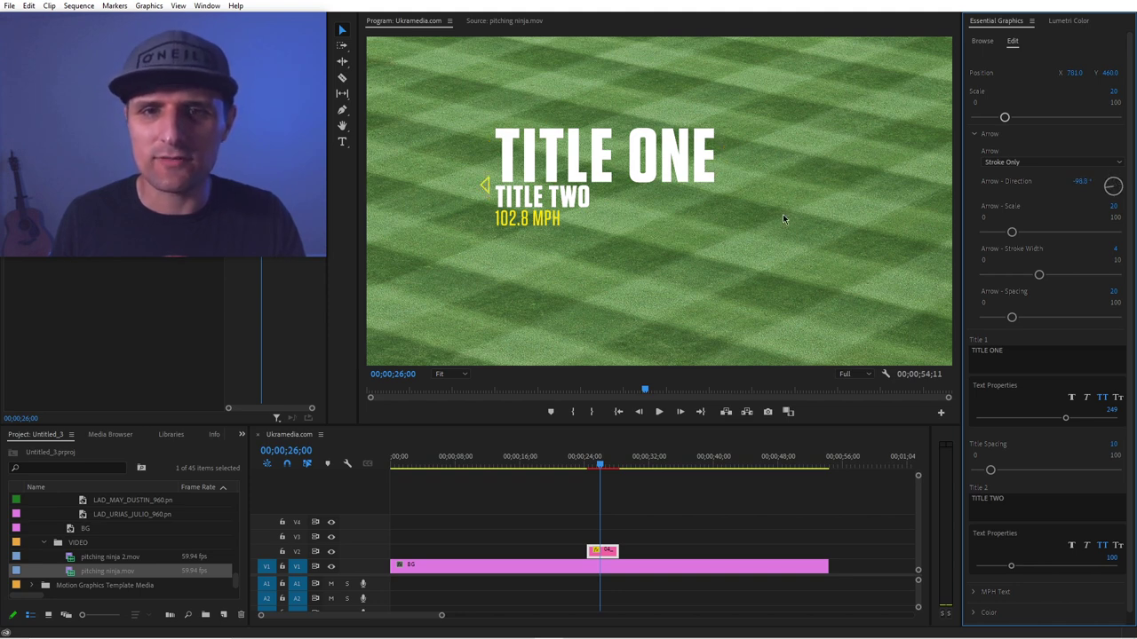
mouse_move(1018, 233)
mouse_down()
mouse_move(1059, 233)
mouse_move(1012, 233)
mouse_up()
drag(1039, 275, 1135, 275)
key(ctrl+z)
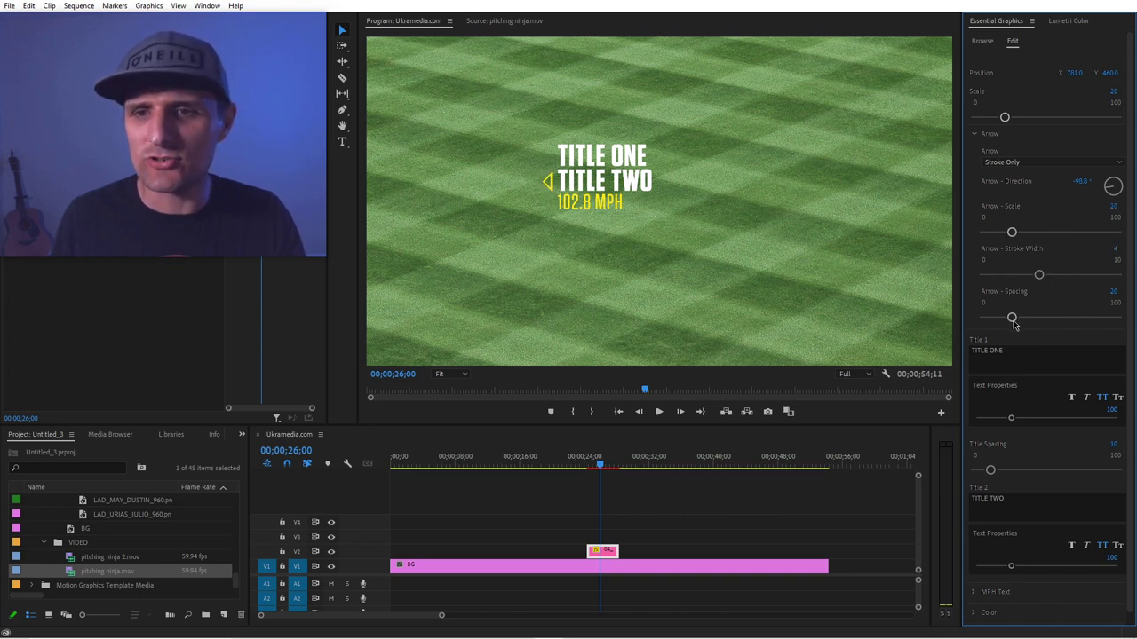
drag(1012, 317, 1106, 317)
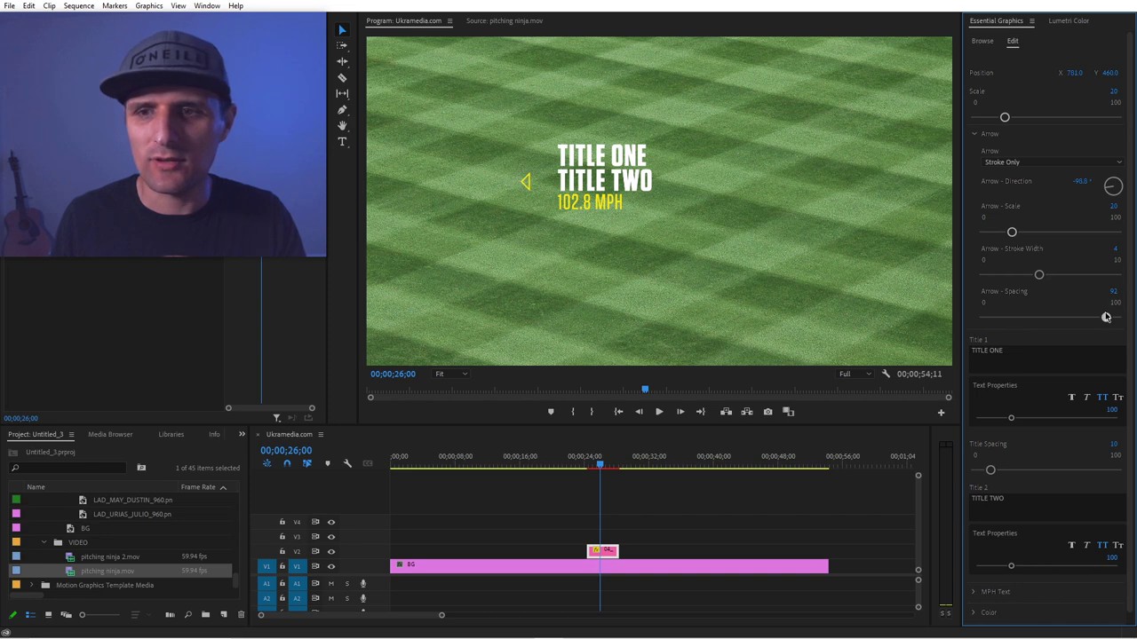
key(ctrl+z)
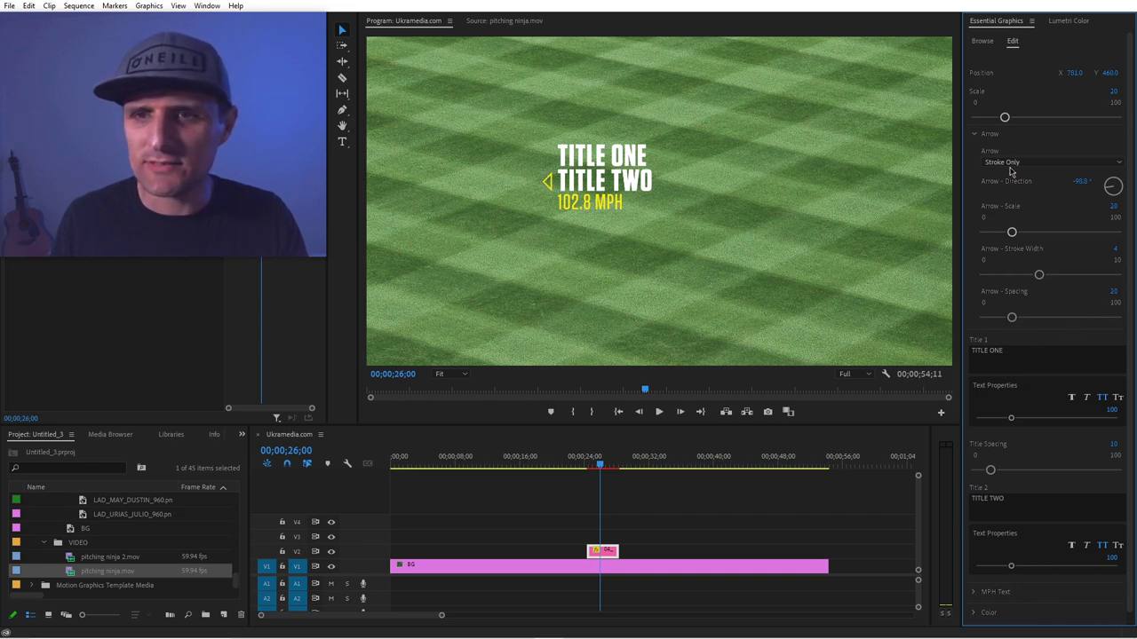
click(974, 134)
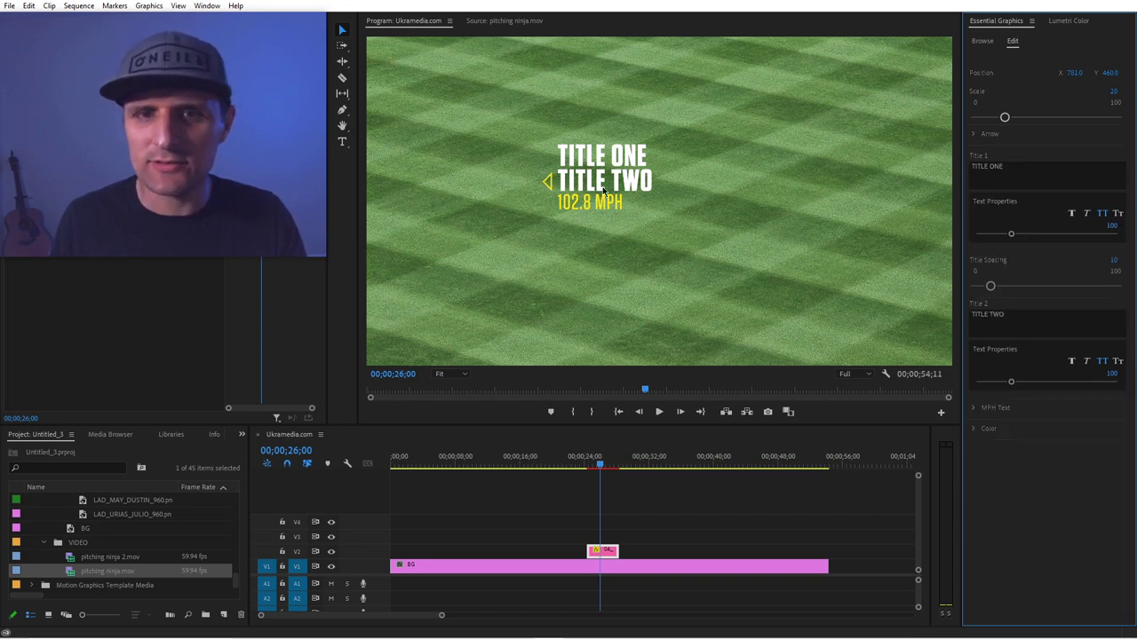
Step: Change Title 1 to CURVEBALL at size 157 and delete the Title 2 text
click(1024, 168)
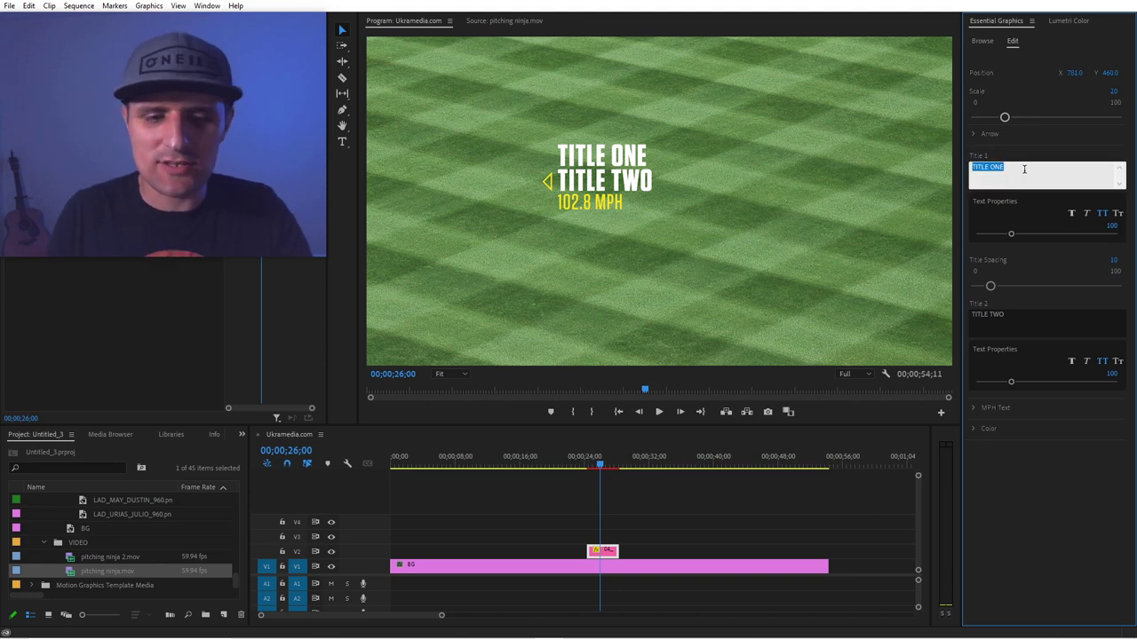
text(CURVEBALL)
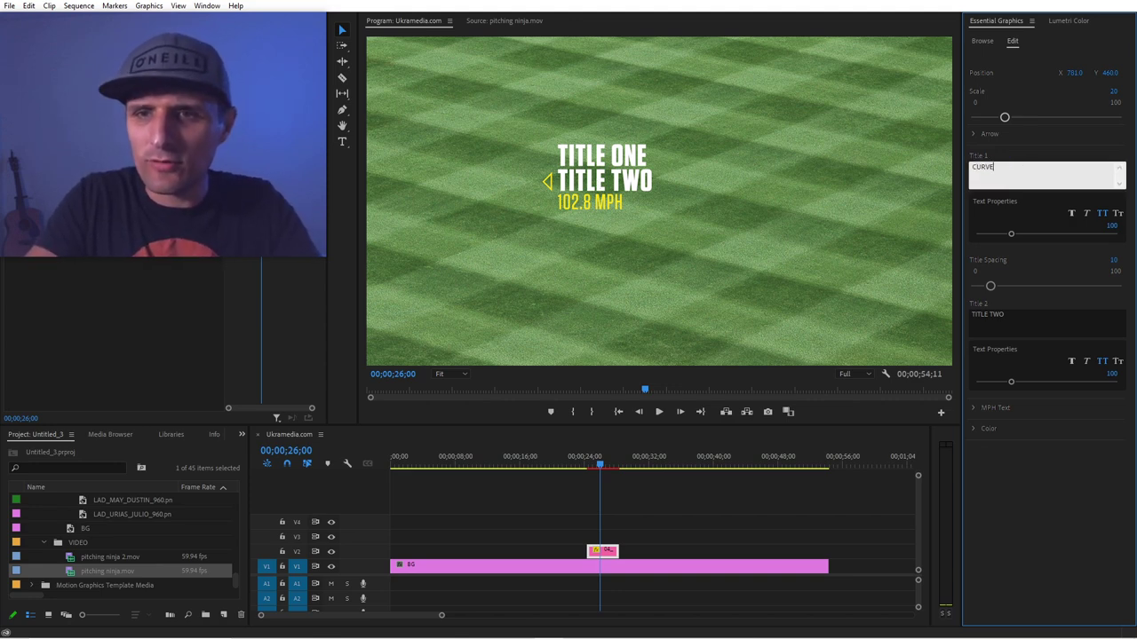
click(1033, 159)
drag(1013, 236, 1032, 235)
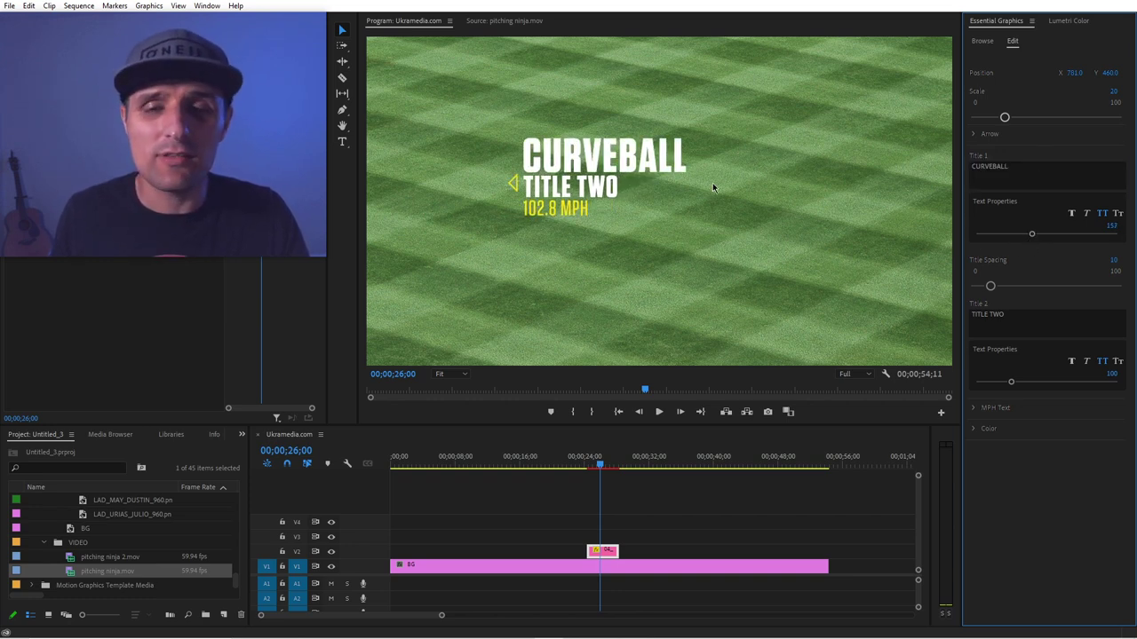
drag(992, 287, 1017, 287)
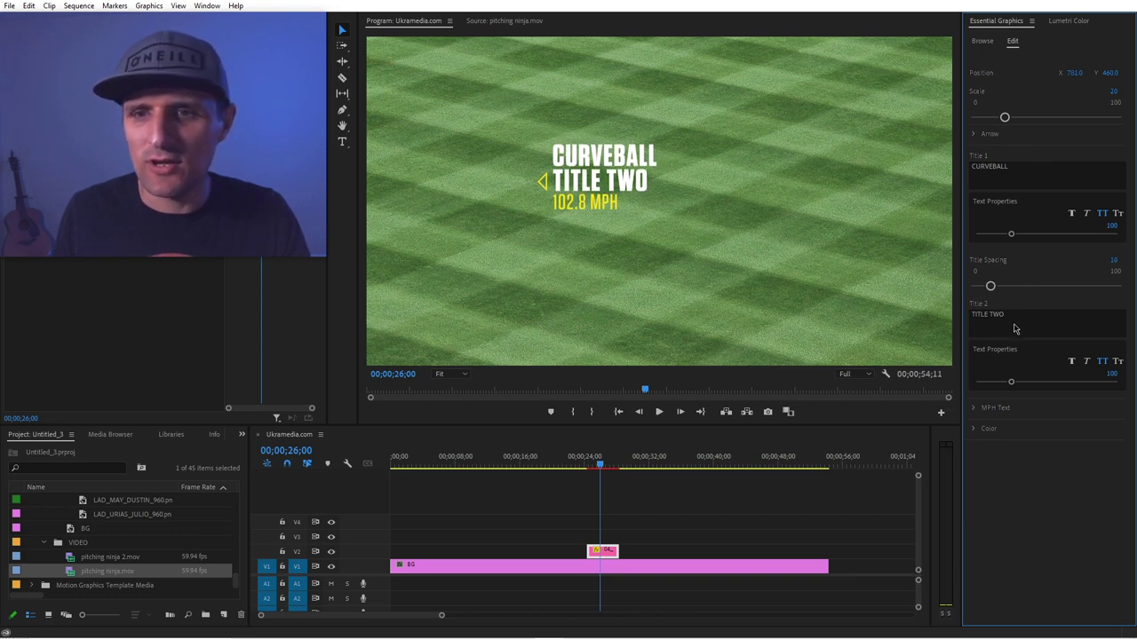
click(1008, 318)
key(BackSpace)
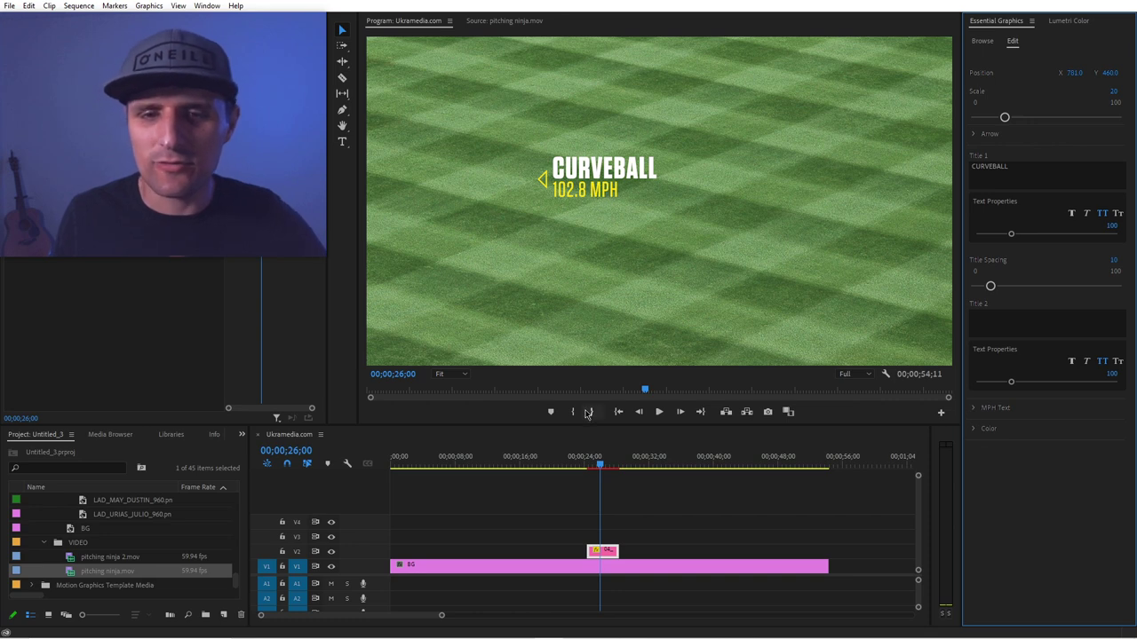
Step: Replay the widget from its start to check the CURVEBALL title
click(692, 477)
key(Up)
key(space)
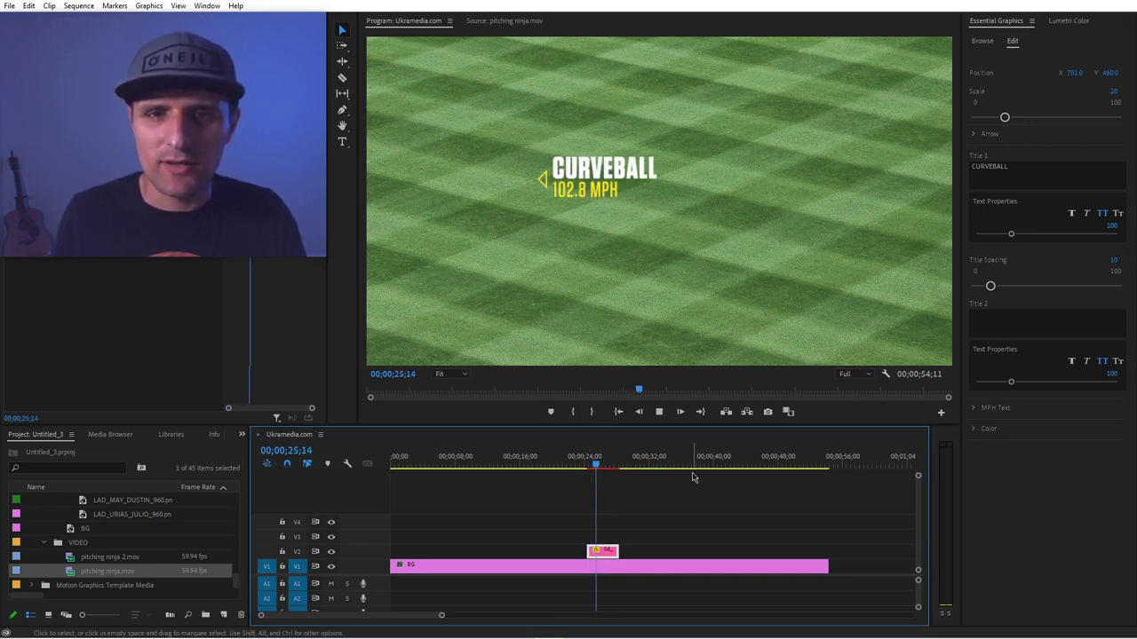
key(space)
Step: Set MPH visibility to title only, hiding the 102.8 MPH readout
click(975, 407)
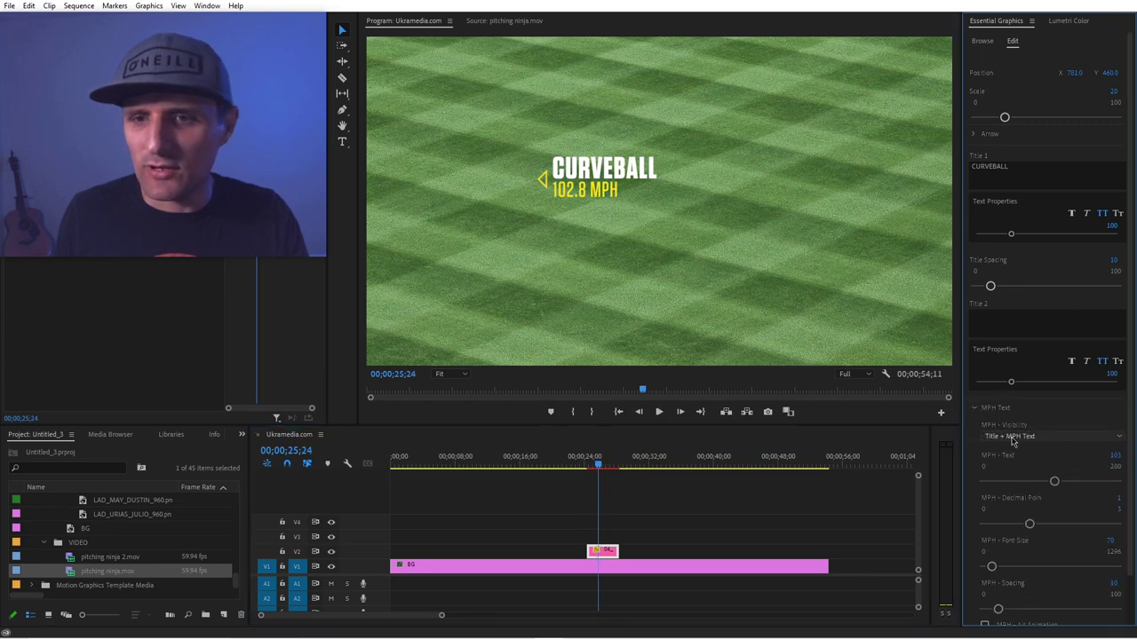
click(1021, 436)
click(1024, 453)
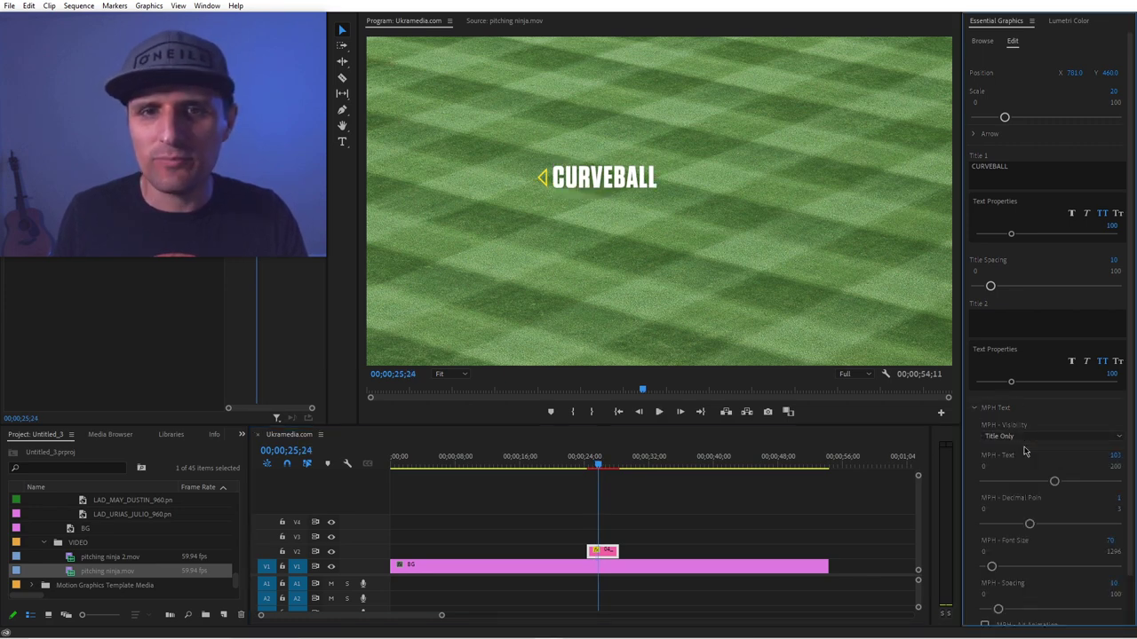
Step: Check the pitching ninja 2 reference clip, then return the sequence playhead to 25;12
double_click(74, 559)
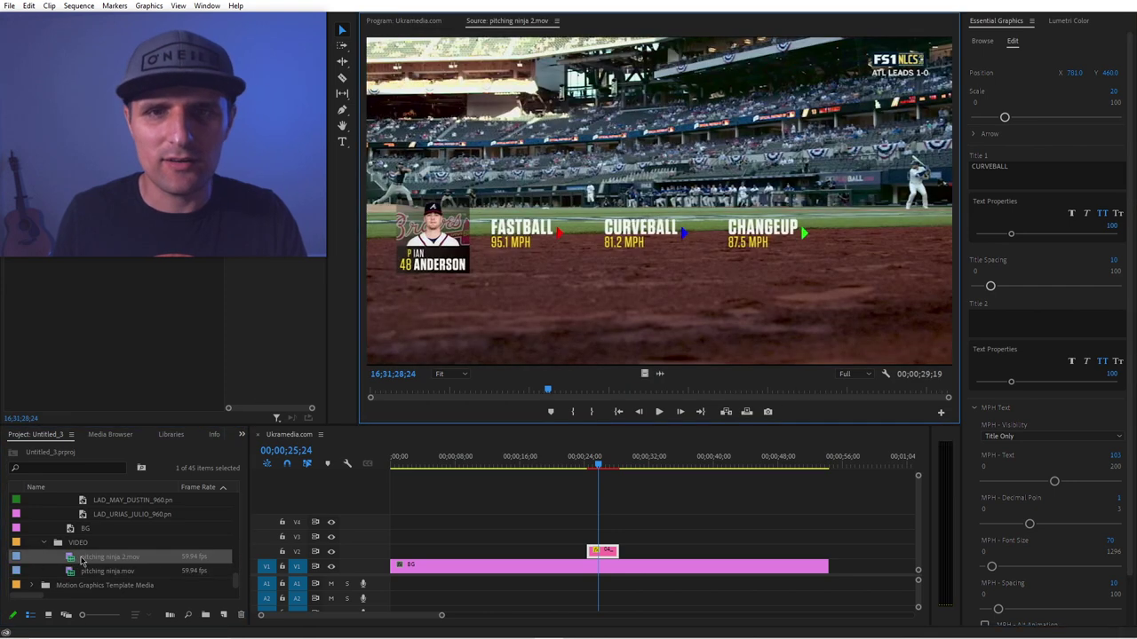
click(432, 392)
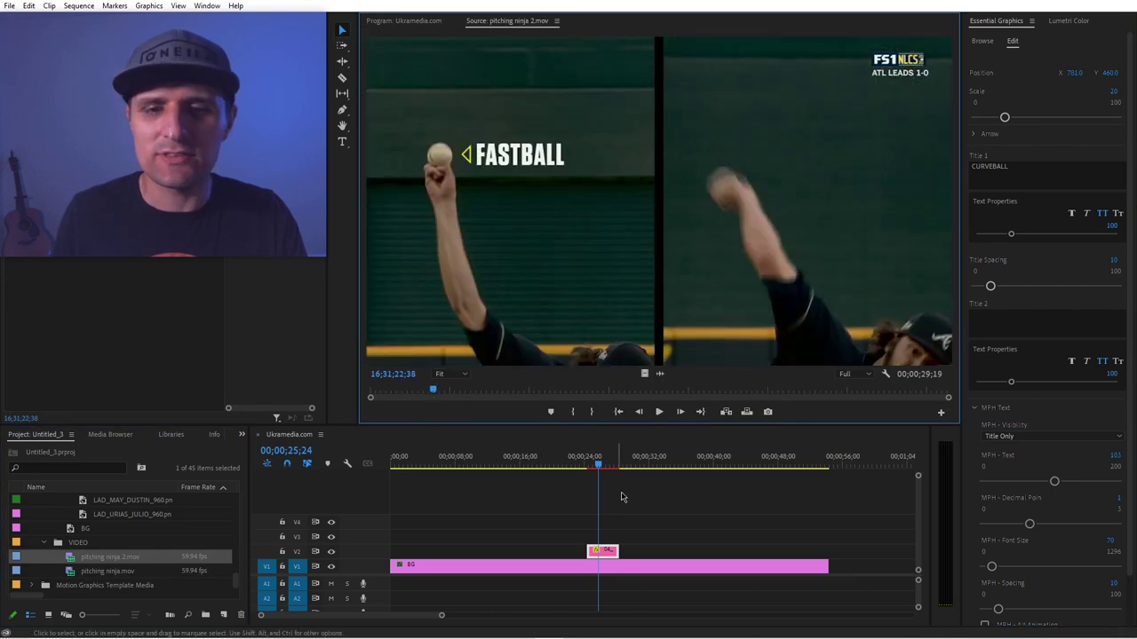
click(625, 522)
click(416, 21)
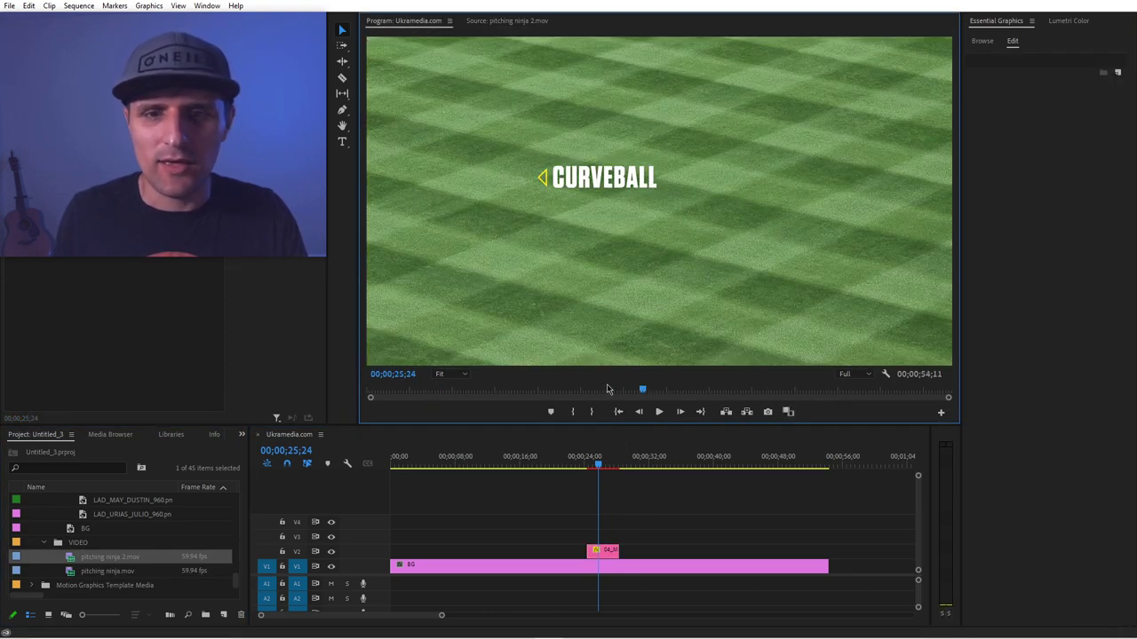
drag(597, 466, 594, 466)
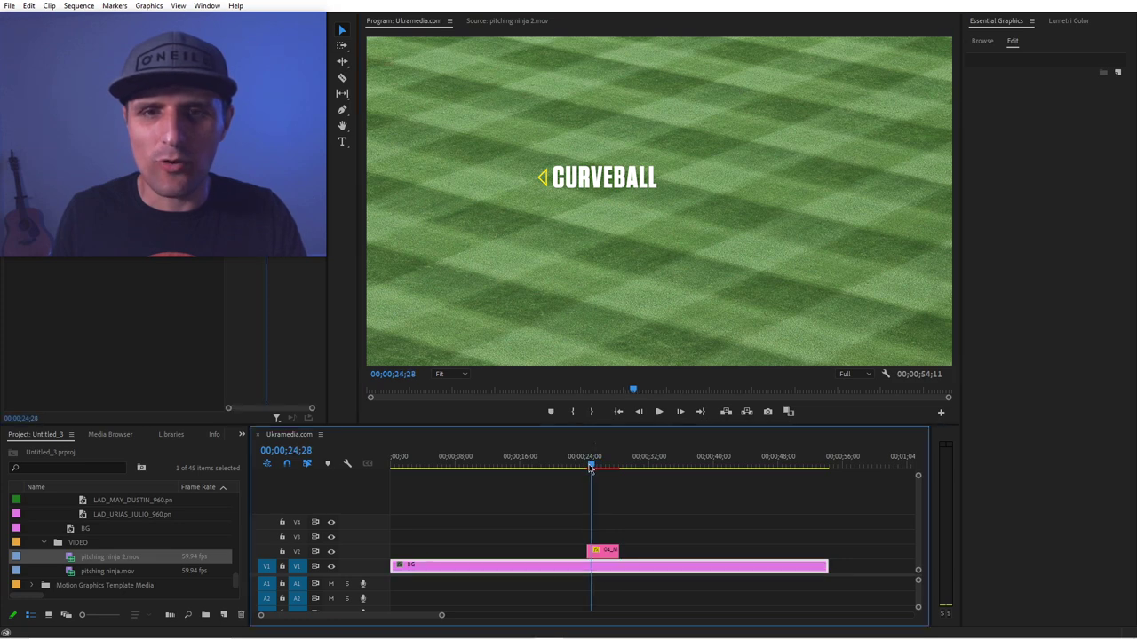
Step: Set the arrow direction to 90° so it points up above CURVEBALL
click(604, 551)
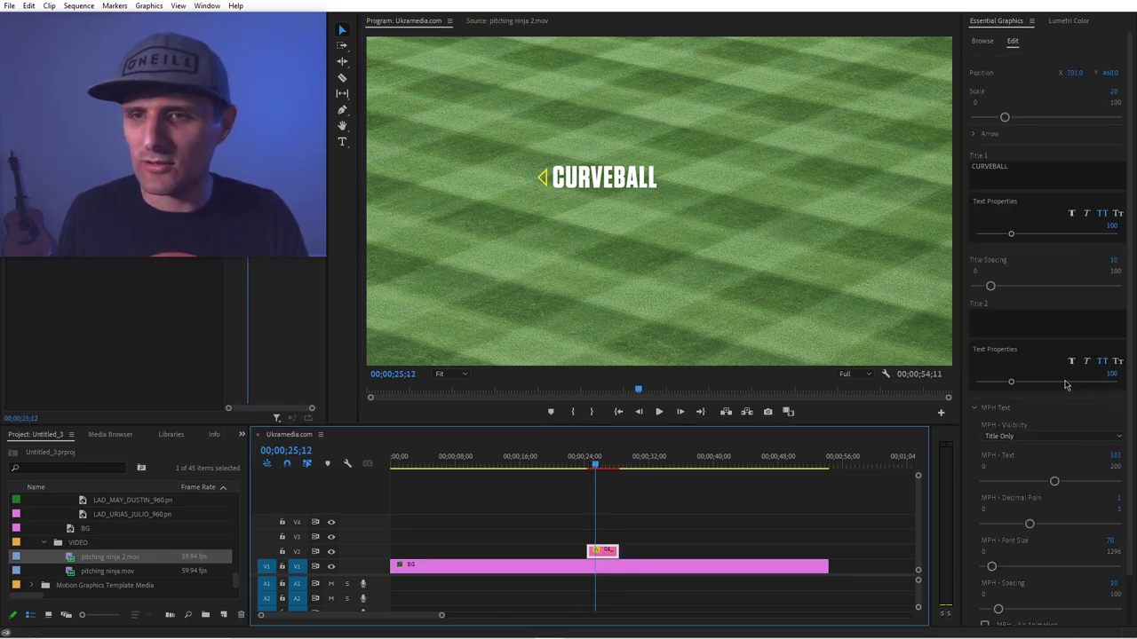
click(974, 133)
click(1085, 181)
key(Return)
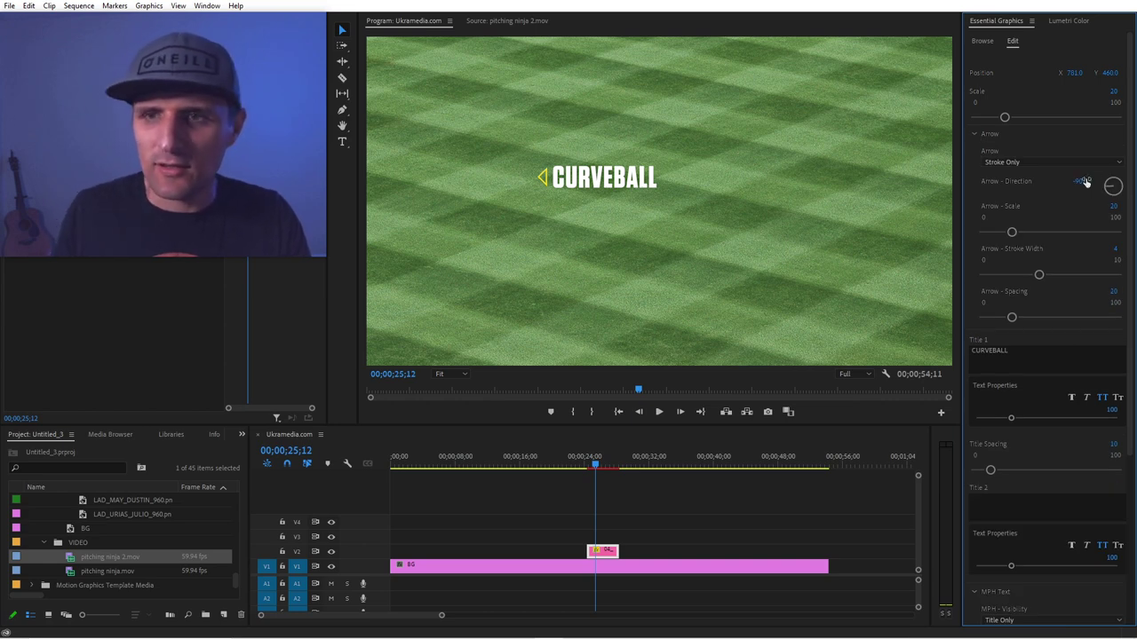
click(1081, 183)
text(90)
key(Return)
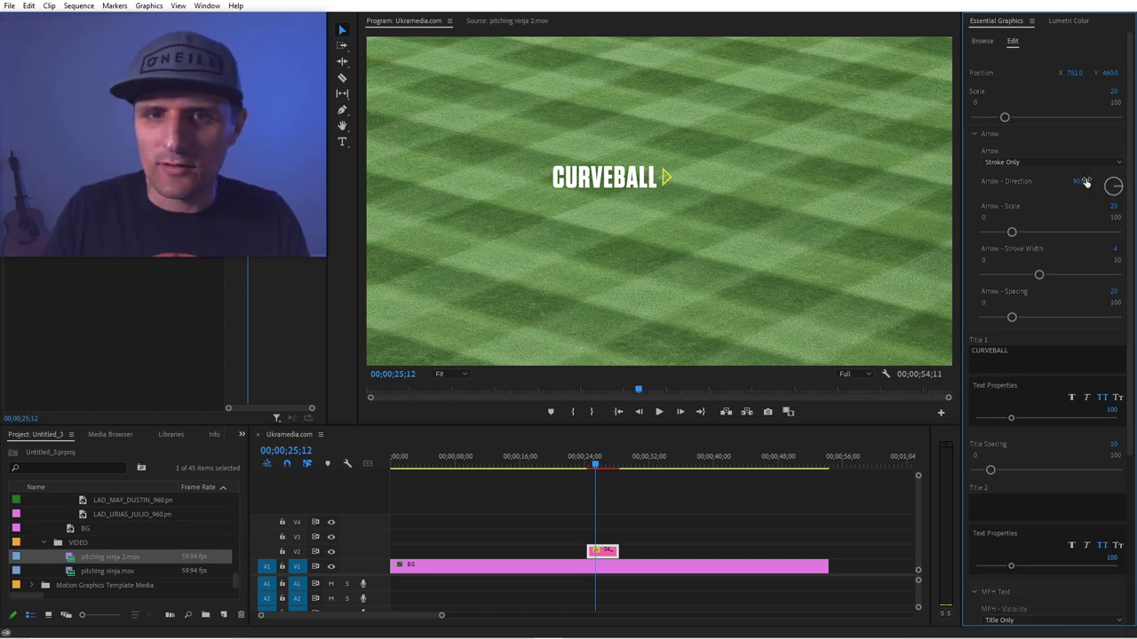
drag(1109, 183, 1113, 185)
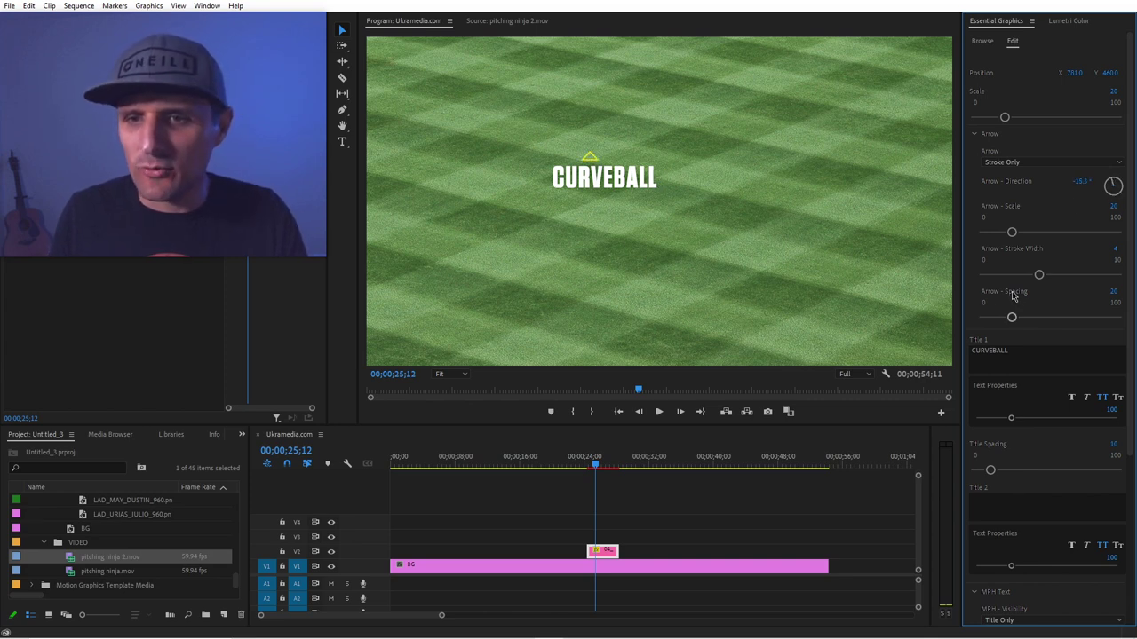
click(976, 135)
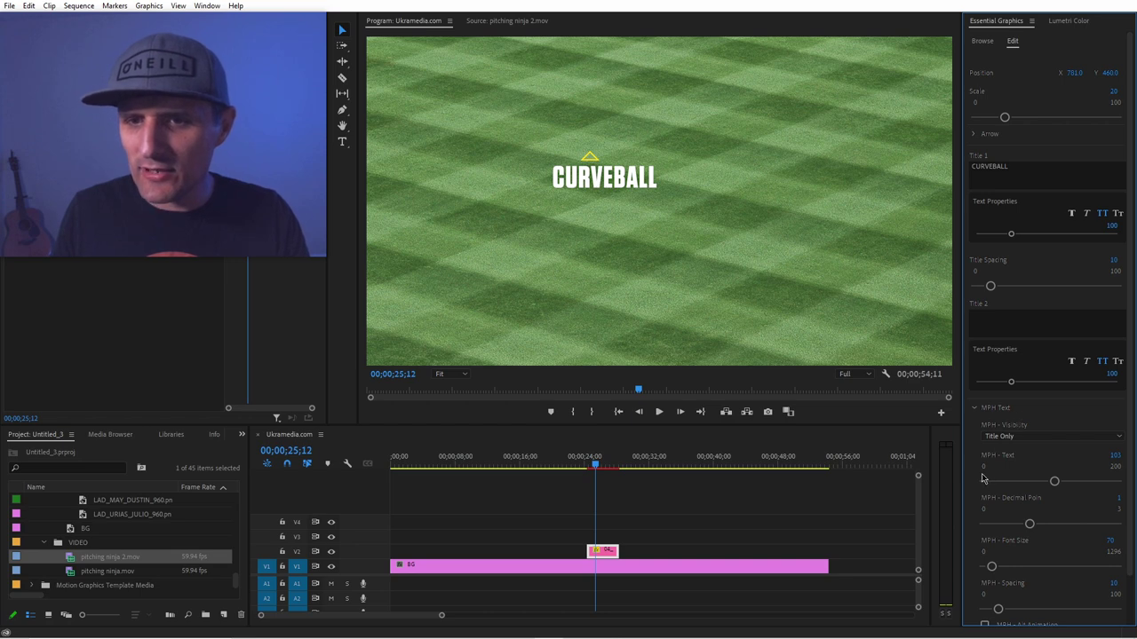
scroll(1028, 422, down, 1)
click(1012, 401)
Step: Show the MPH text as 99.9 with two decimal places, reading 99.90 MPH
click(1028, 426)
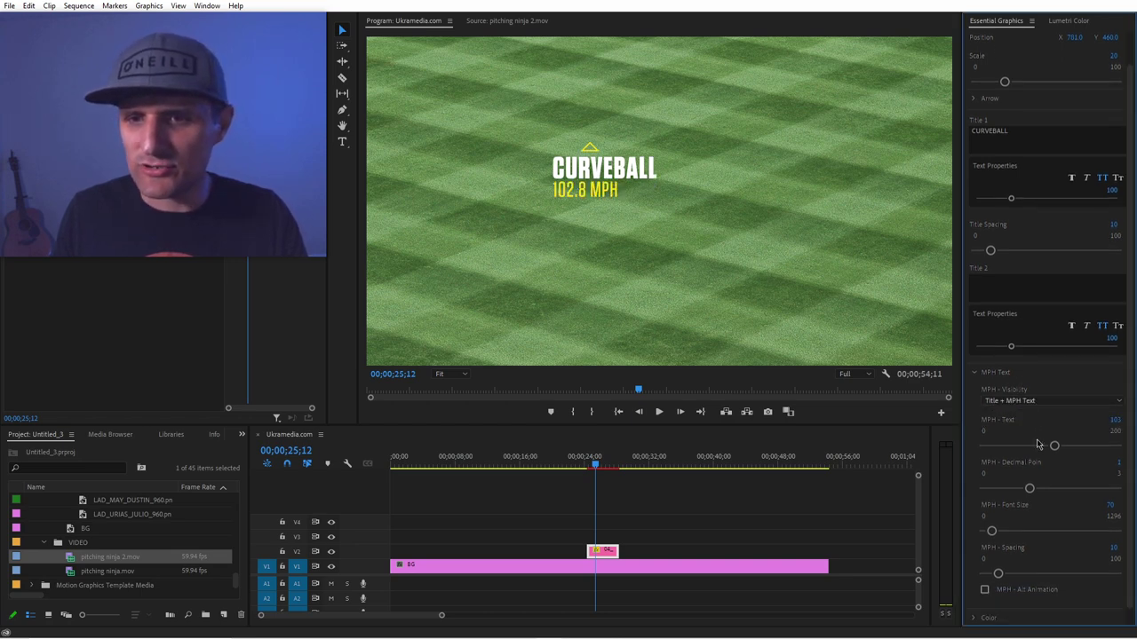
click(1114, 421)
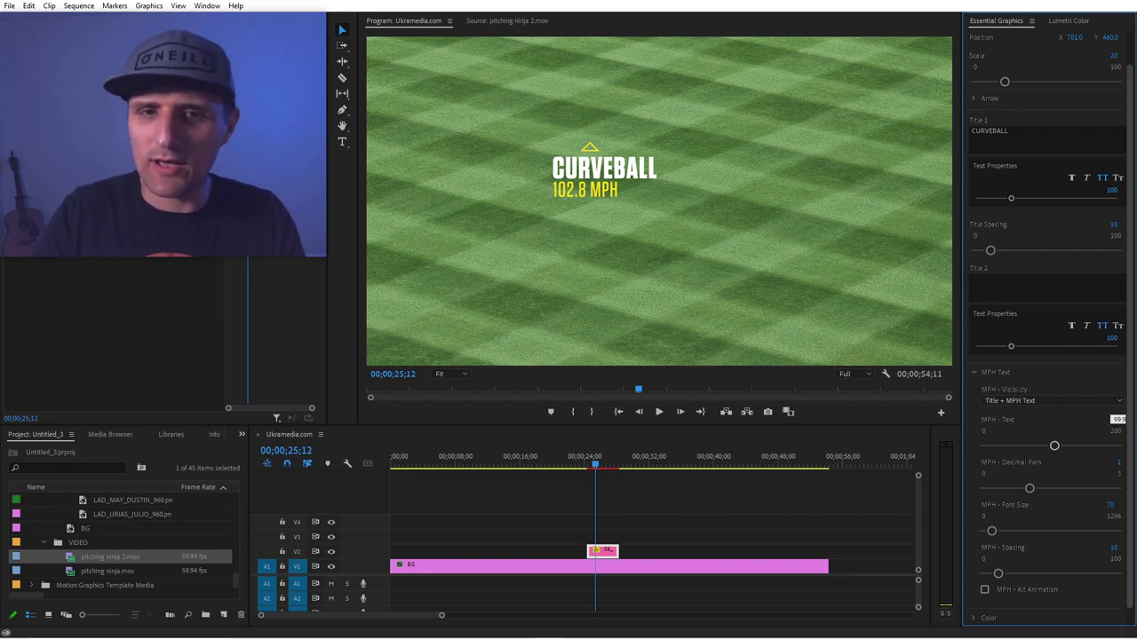
text(99.9)
key(Return)
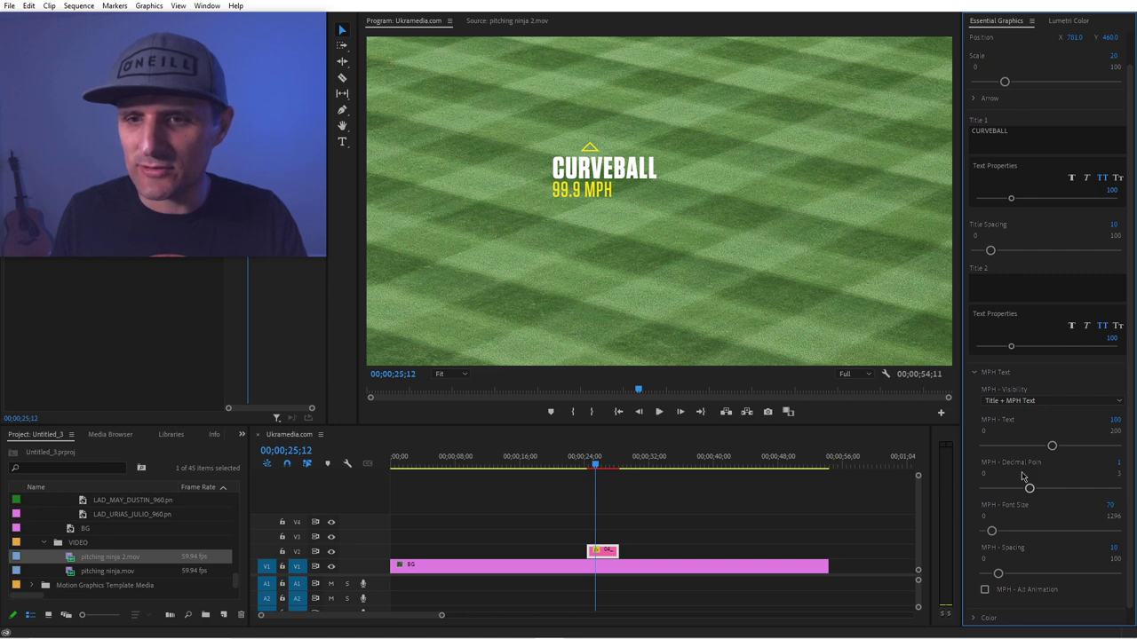
drag(1030, 490, 1094, 490)
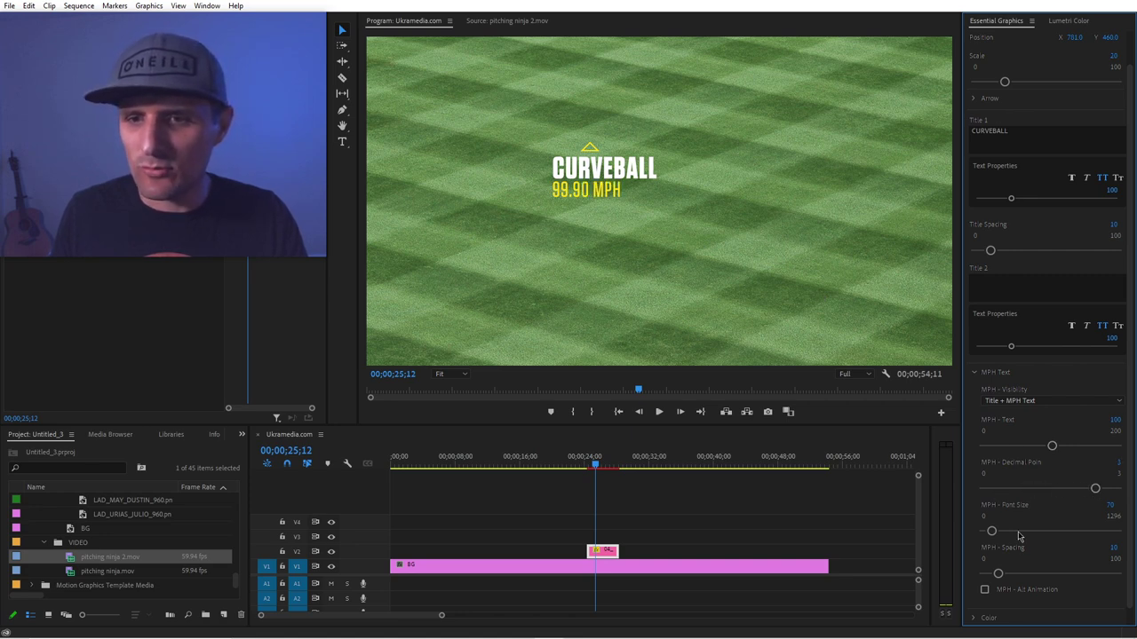
mouse_move(994, 533)
mouse_down()
mouse_move(1015, 533)
mouse_move(989, 533)
mouse_up()
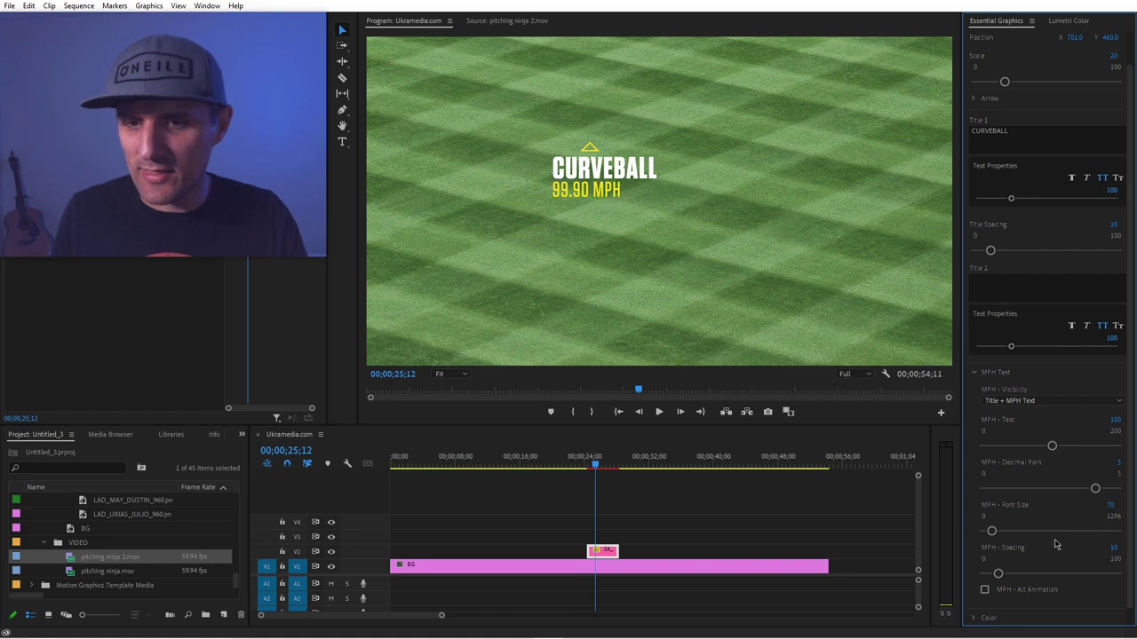
mouse_move(998, 574)
mouse_down()
mouse_move(1040, 575)
mouse_move(998, 574)
mouse_up()
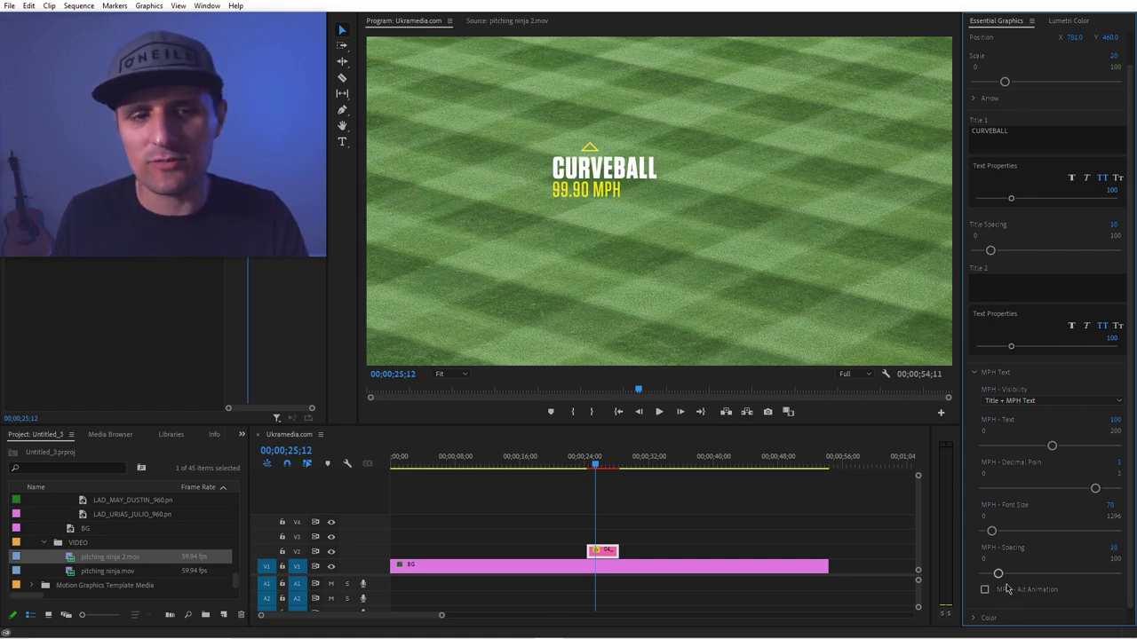
double_click(78, 573)
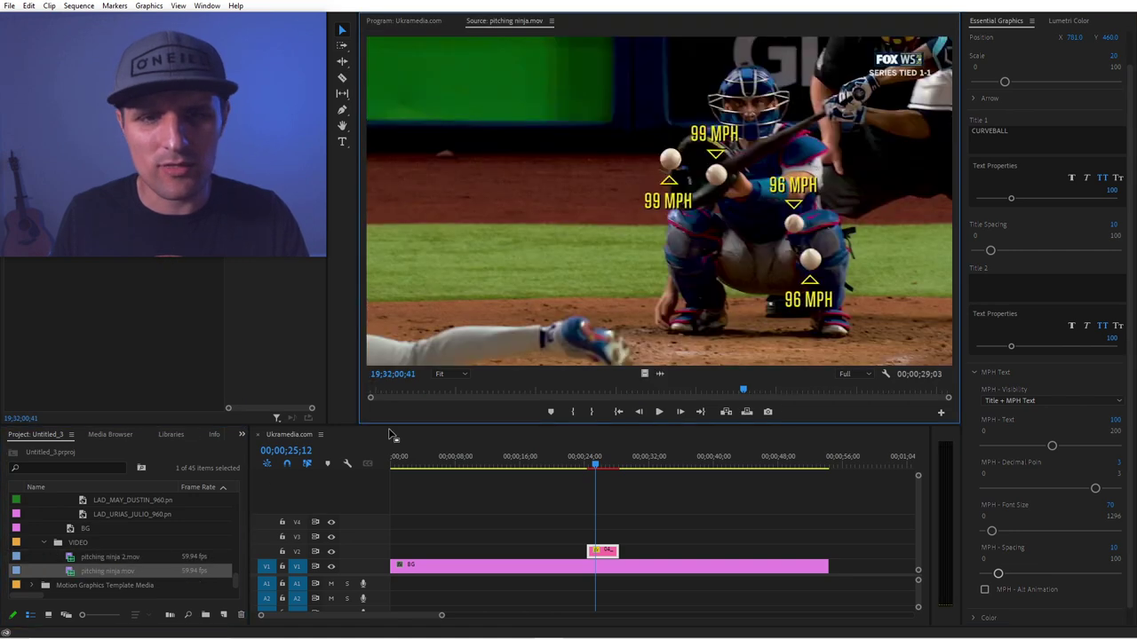
drag(572, 392, 656, 393)
key(space)
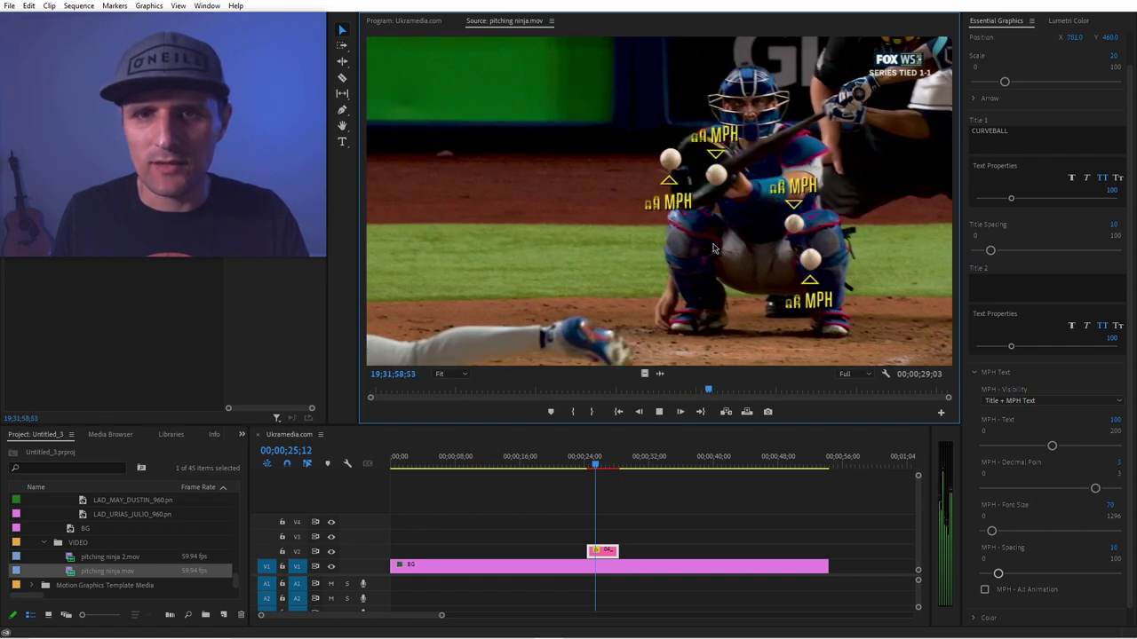
key(space)
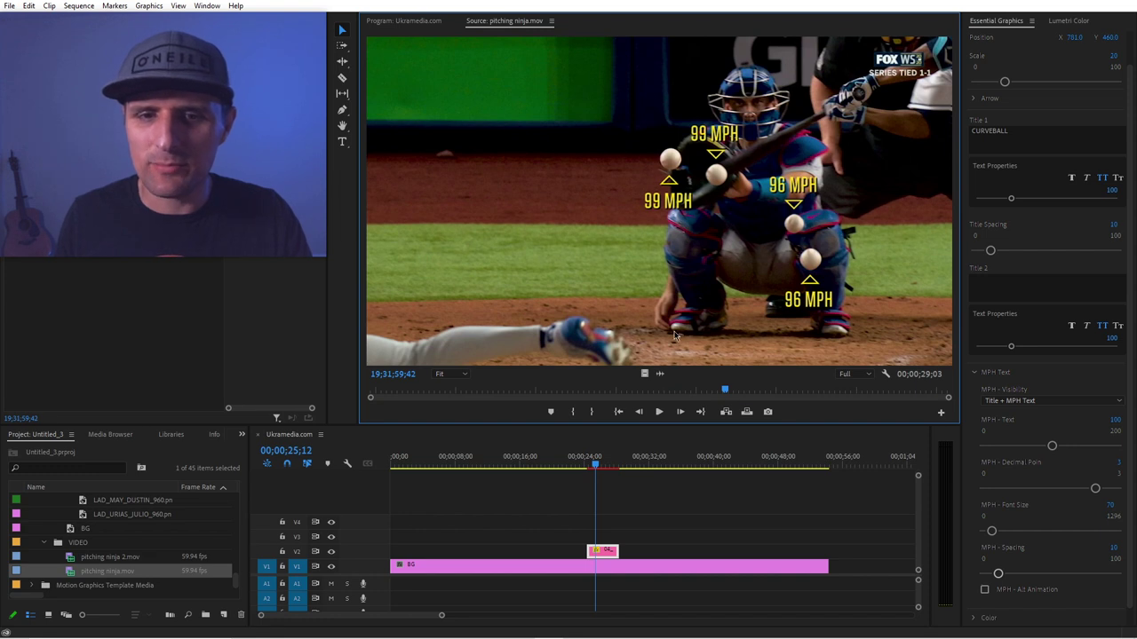
click(680, 532)
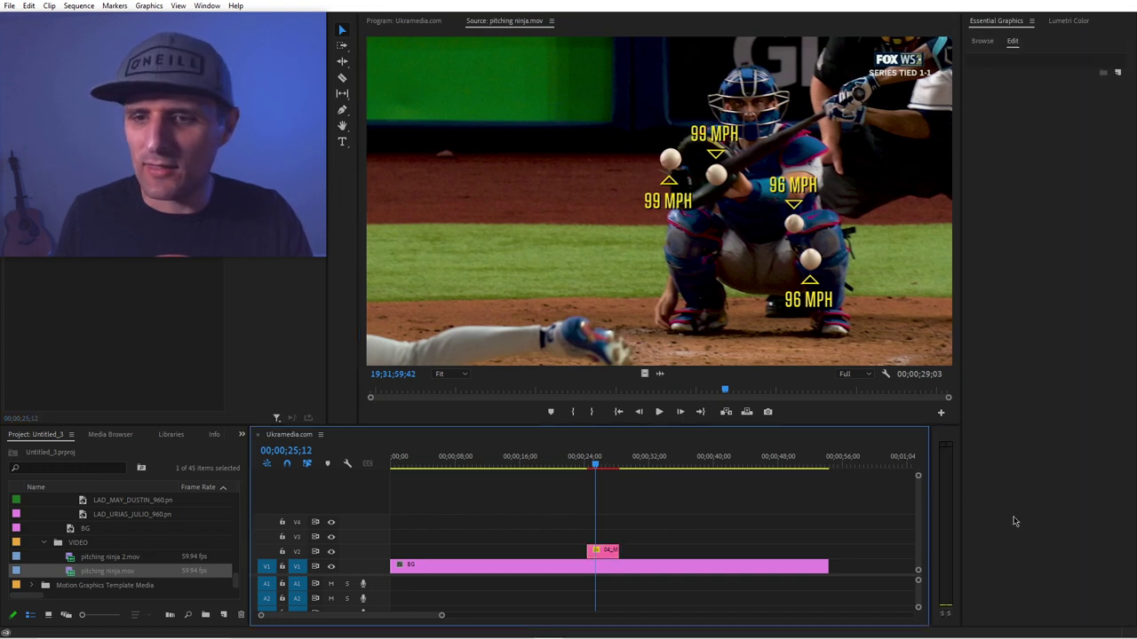
click(611, 552)
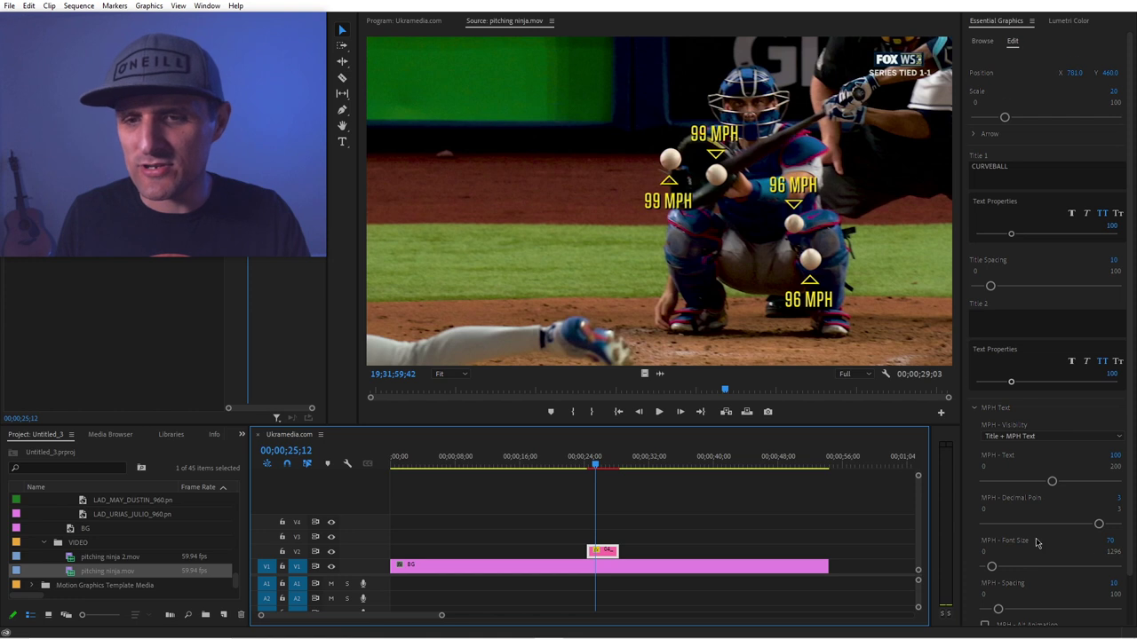
scroll(1043, 553, down, 2)
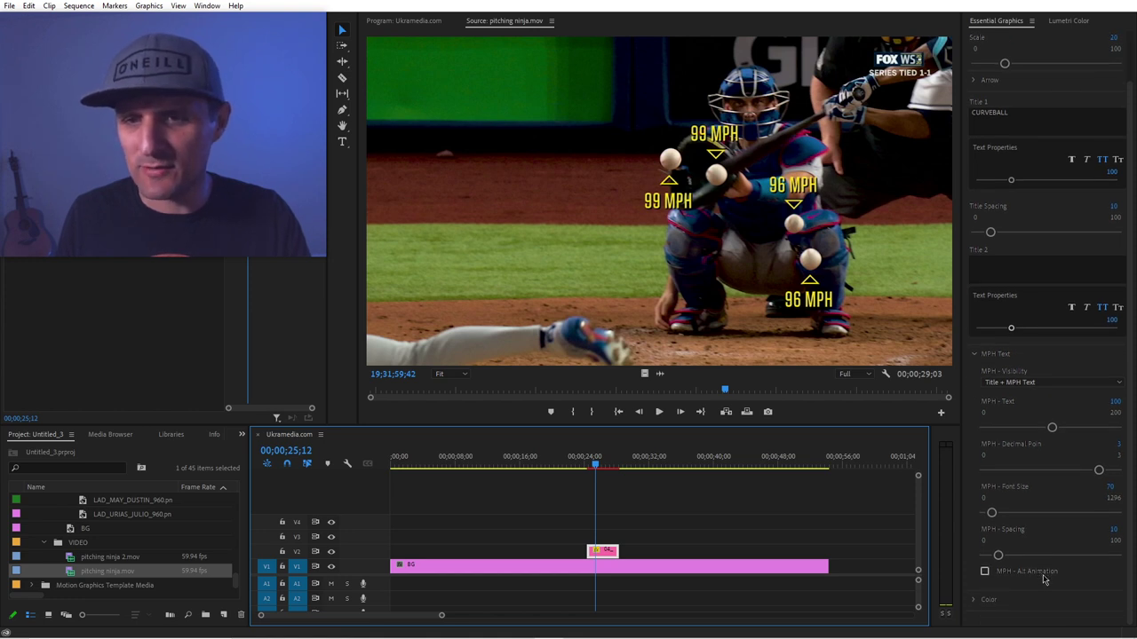
drag(601, 463, 593, 464)
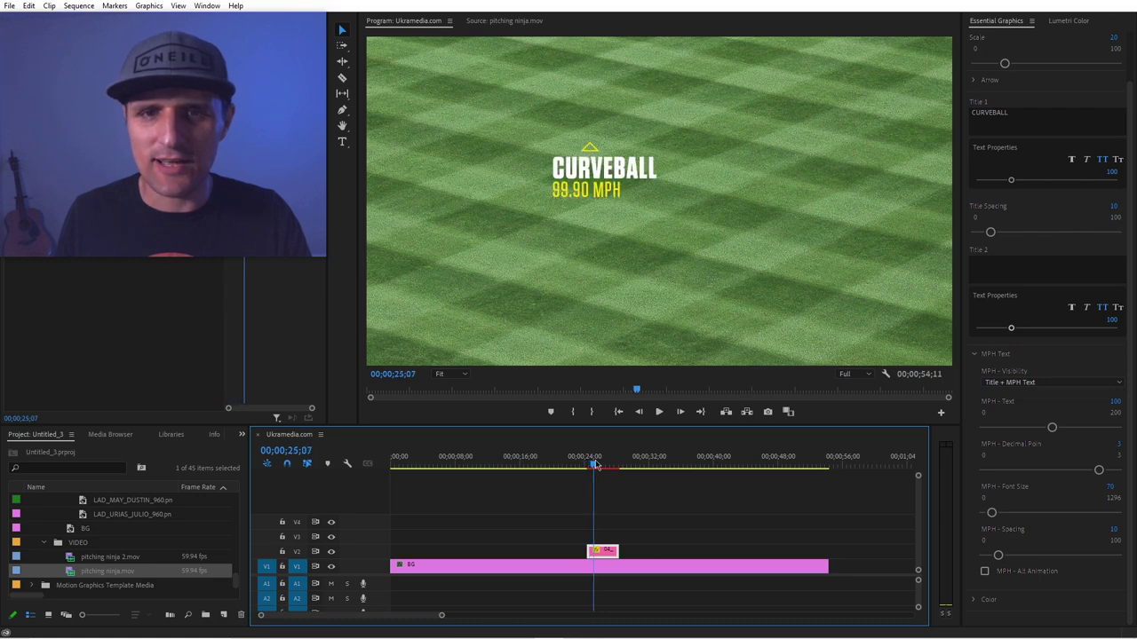
click(985, 572)
click(586, 463)
key(space)
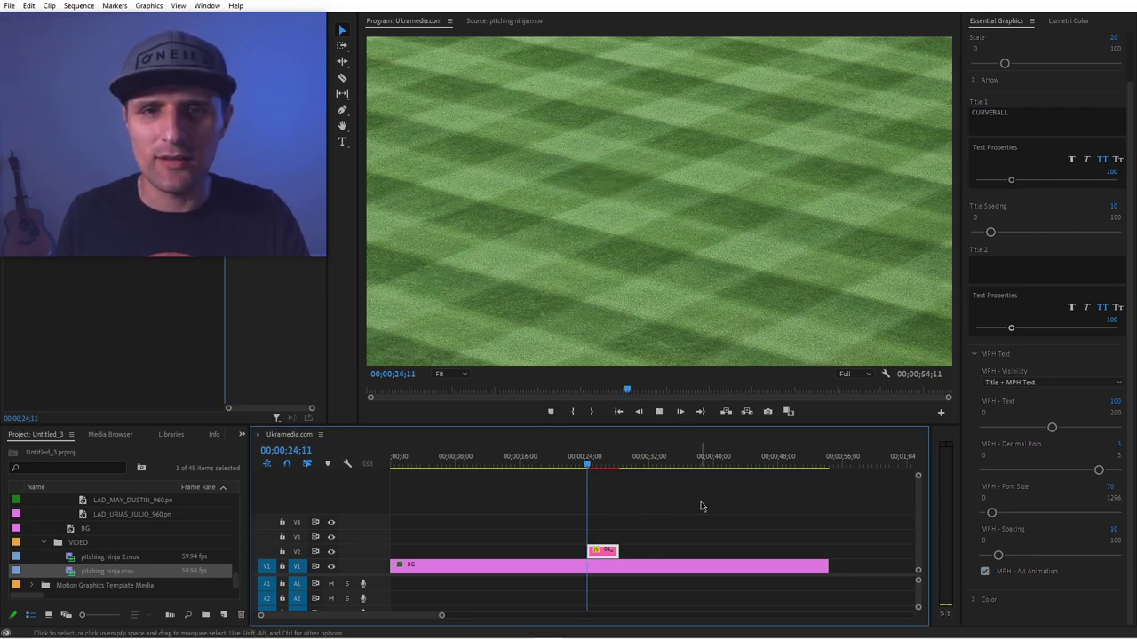
key(space)
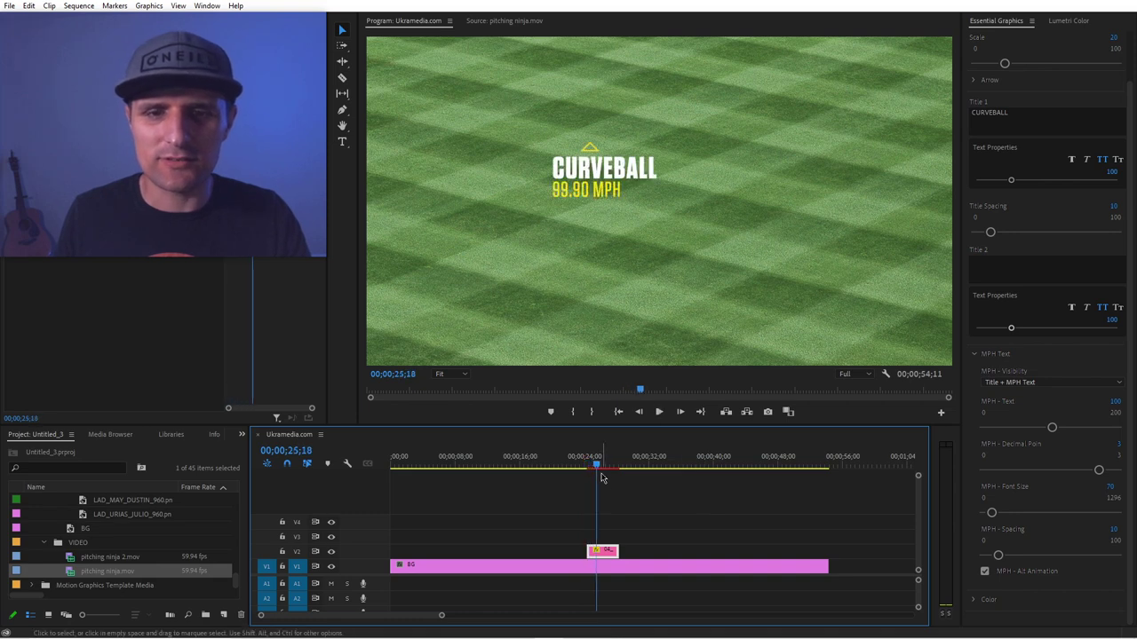
drag(597, 463, 597, 463)
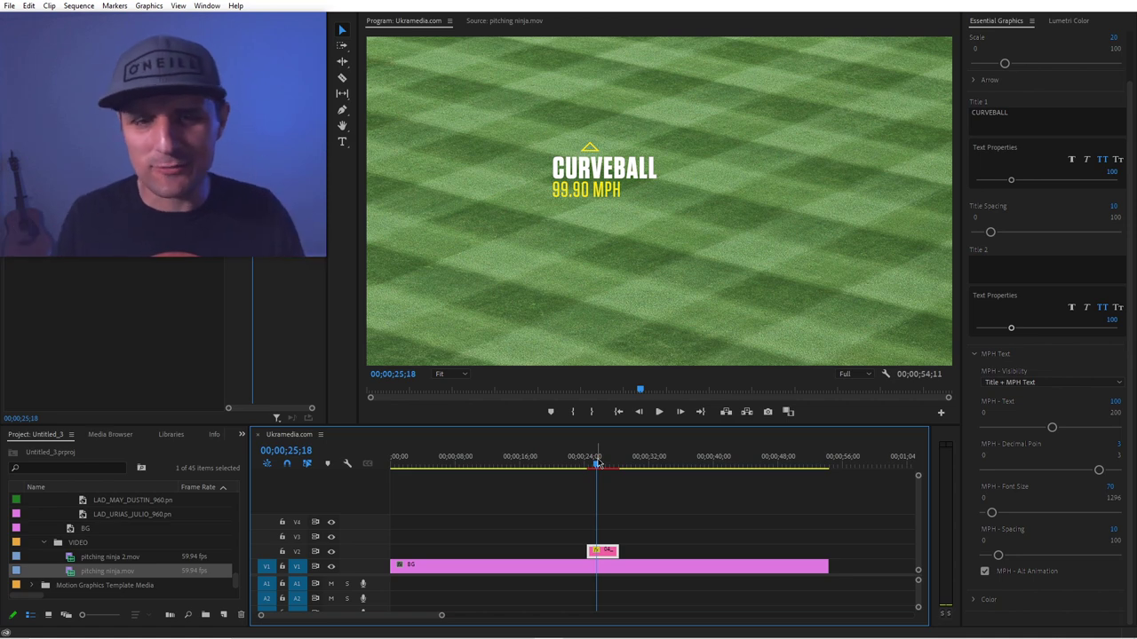
drag(598, 463, 586, 463)
key(space)
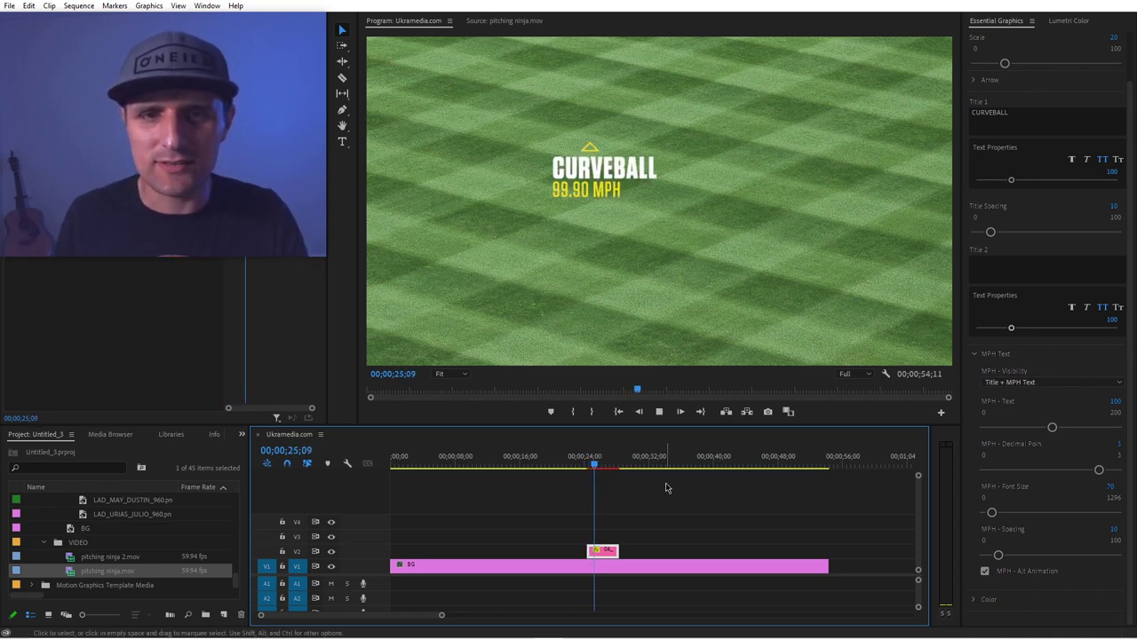
key(space)
click(984, 571)
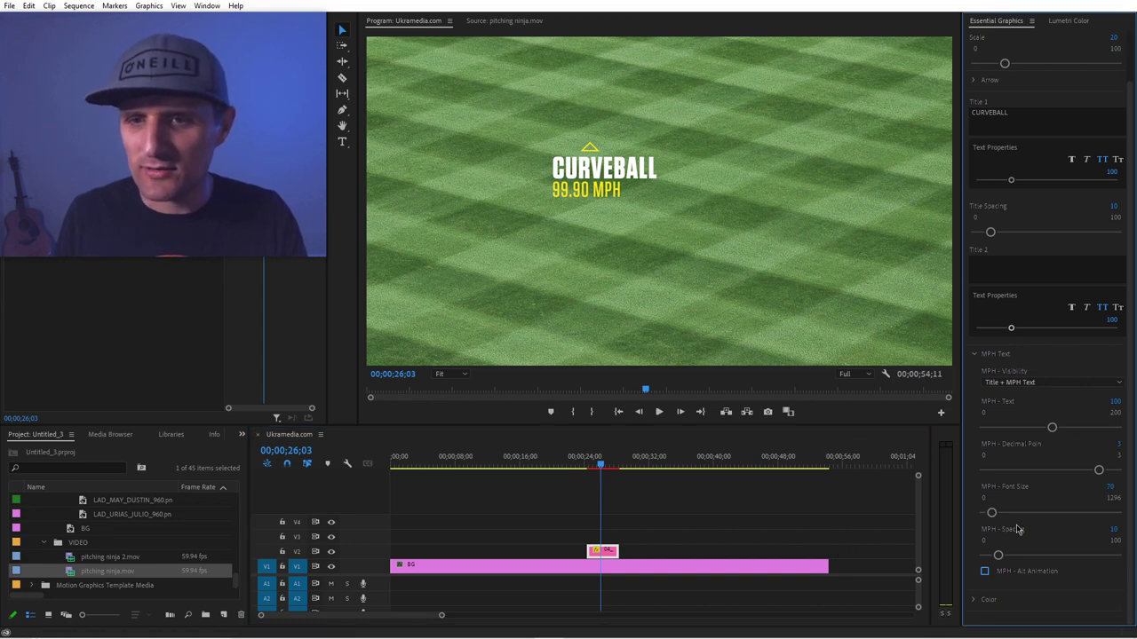
click(975, 357)
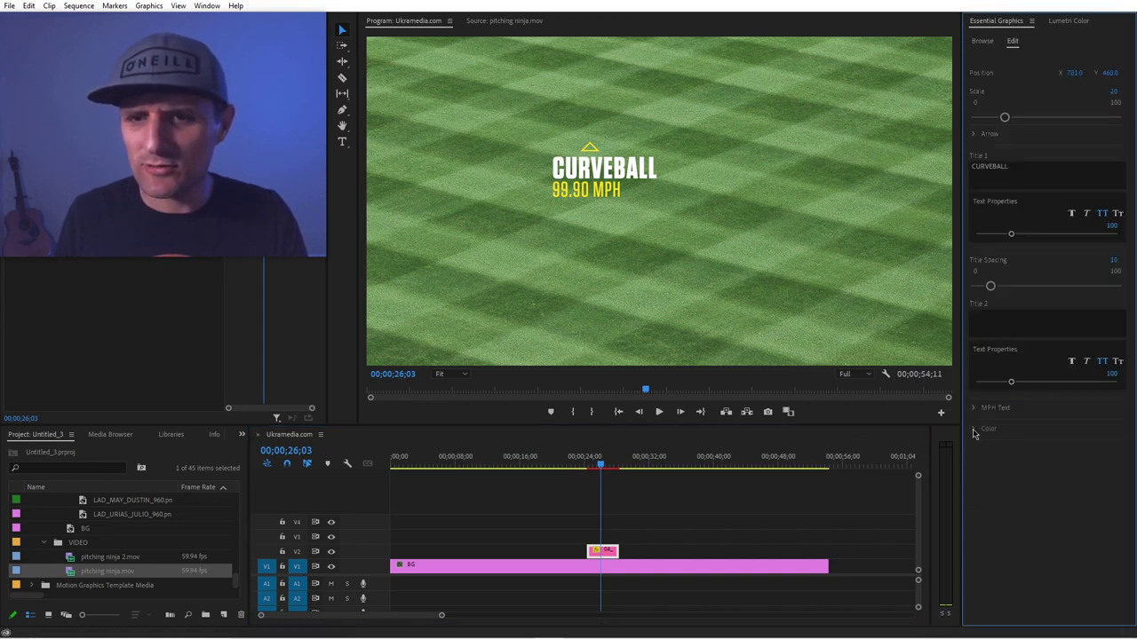
Step: Expand the widget's Color settings, then delete the CURVEBALL clip from V2
click(974, 429)
click(601, 553)
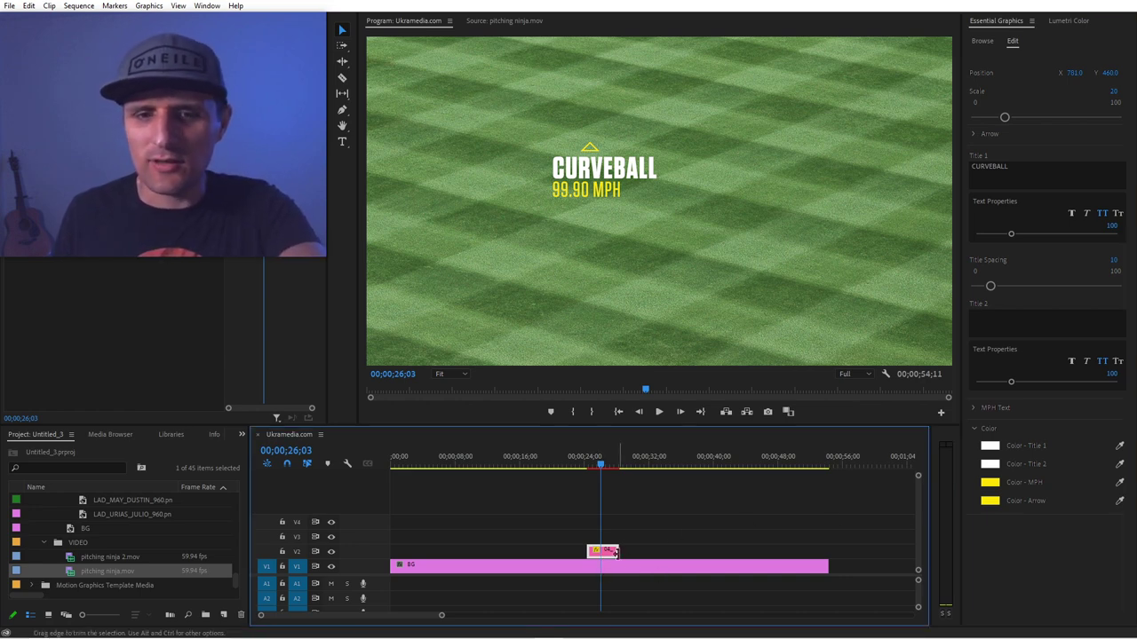
key(Delete)
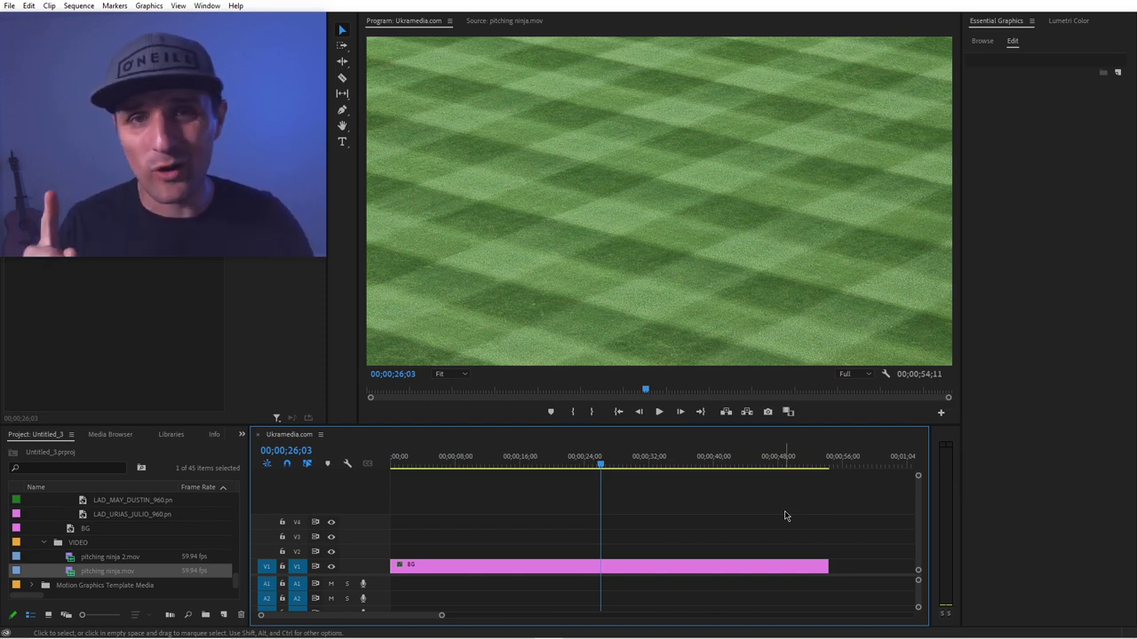
Step: Add the 05_MLB21_SAMURAI_PITCHERS template to V2 and preview its entrance animation
click(983, 43)
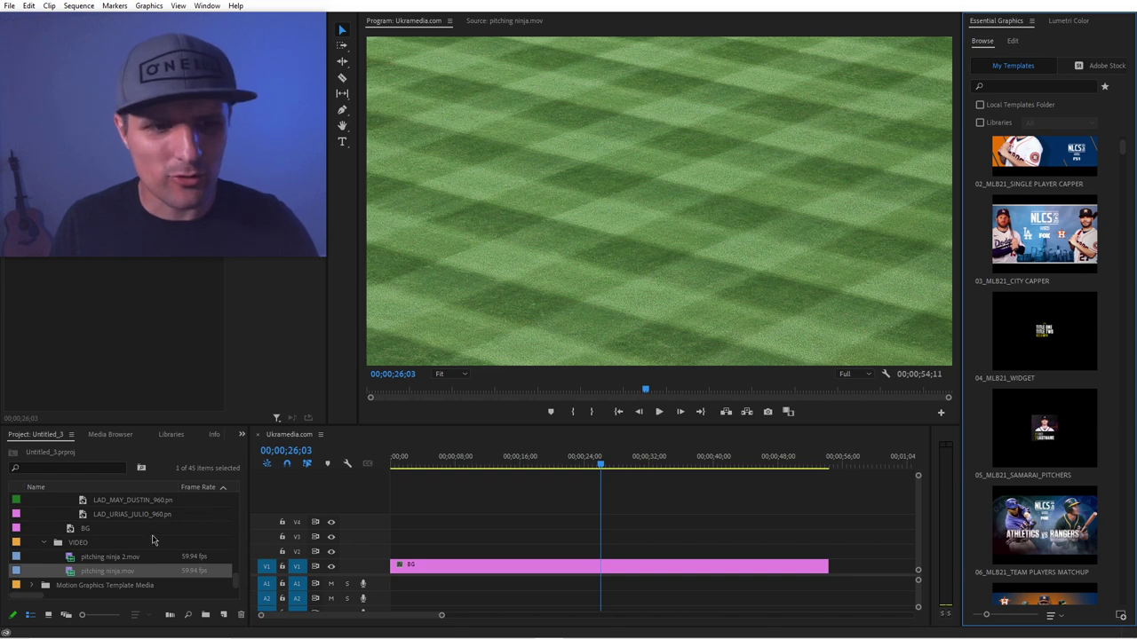
double_click(78, 558)
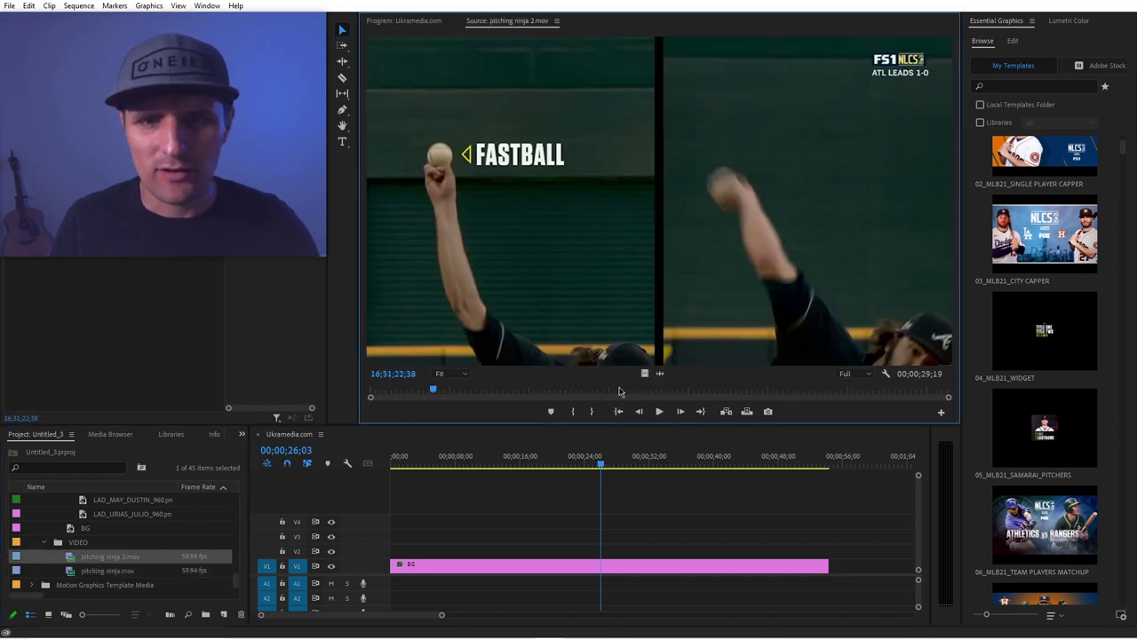
click(637, 391)
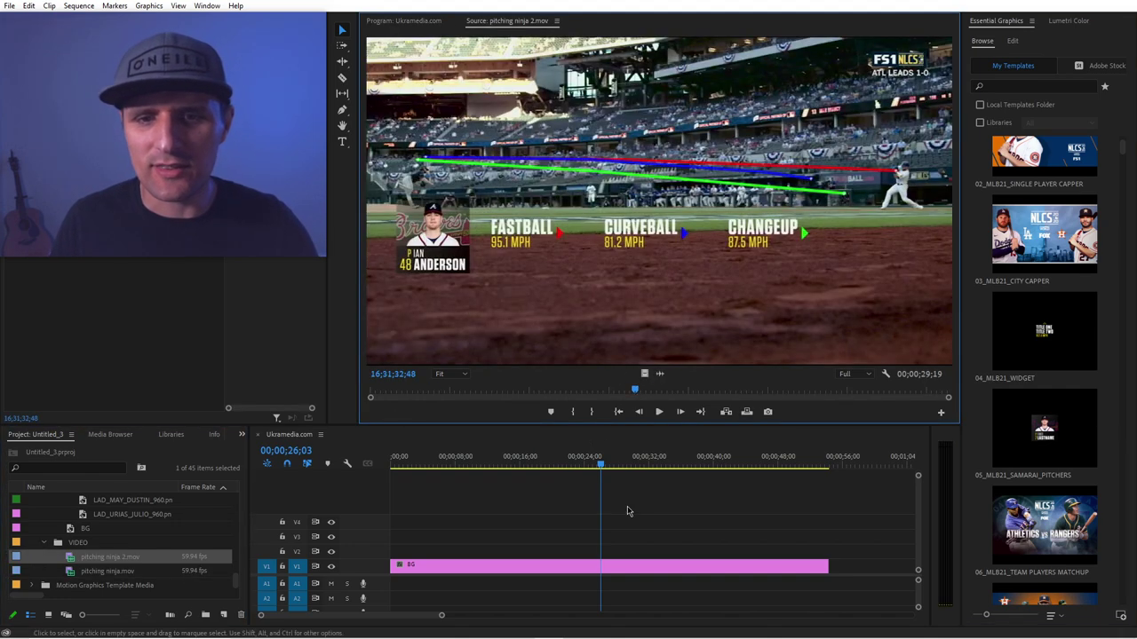
drag(1048, 430, 583, 552)
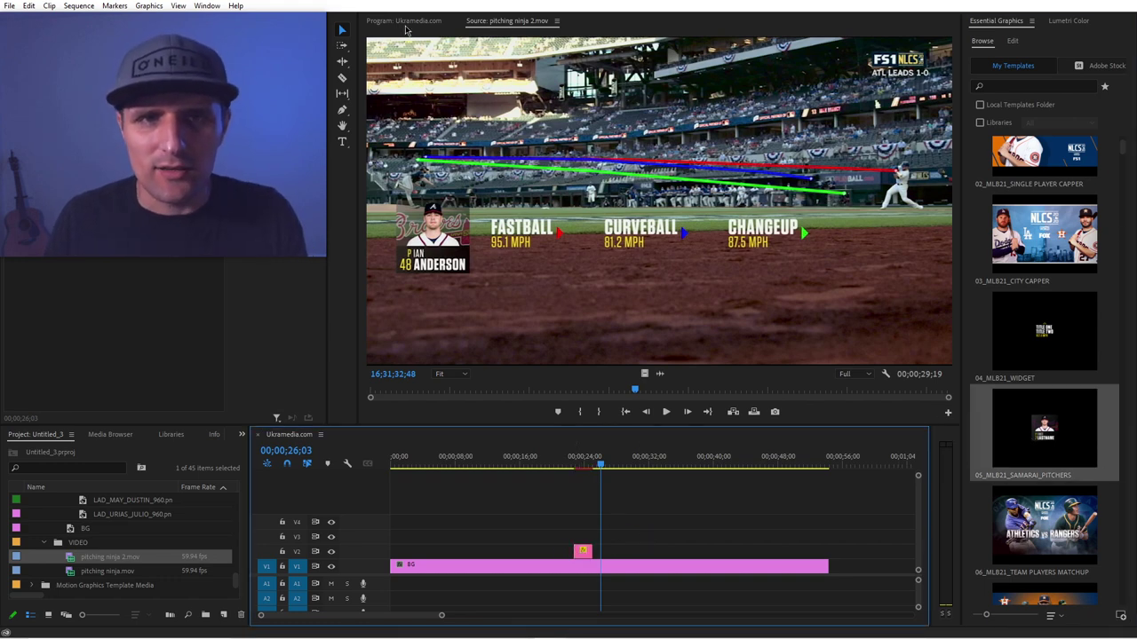
click(405, 26)
click(575, 464)
key(space)
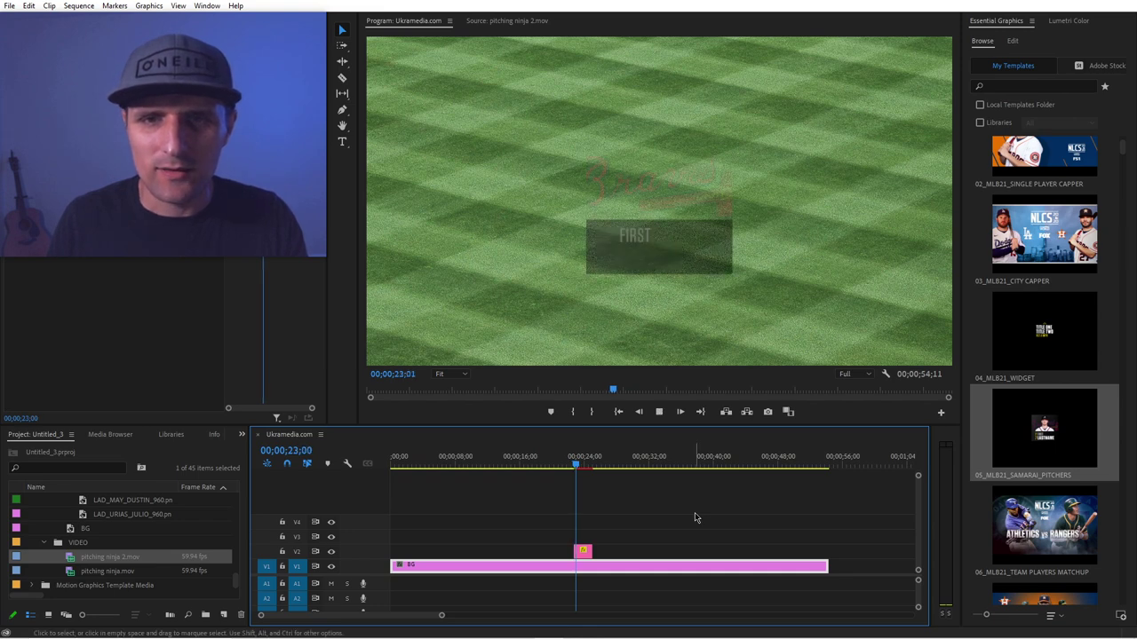
click(581, 467)
click(574, 464)
key(space)
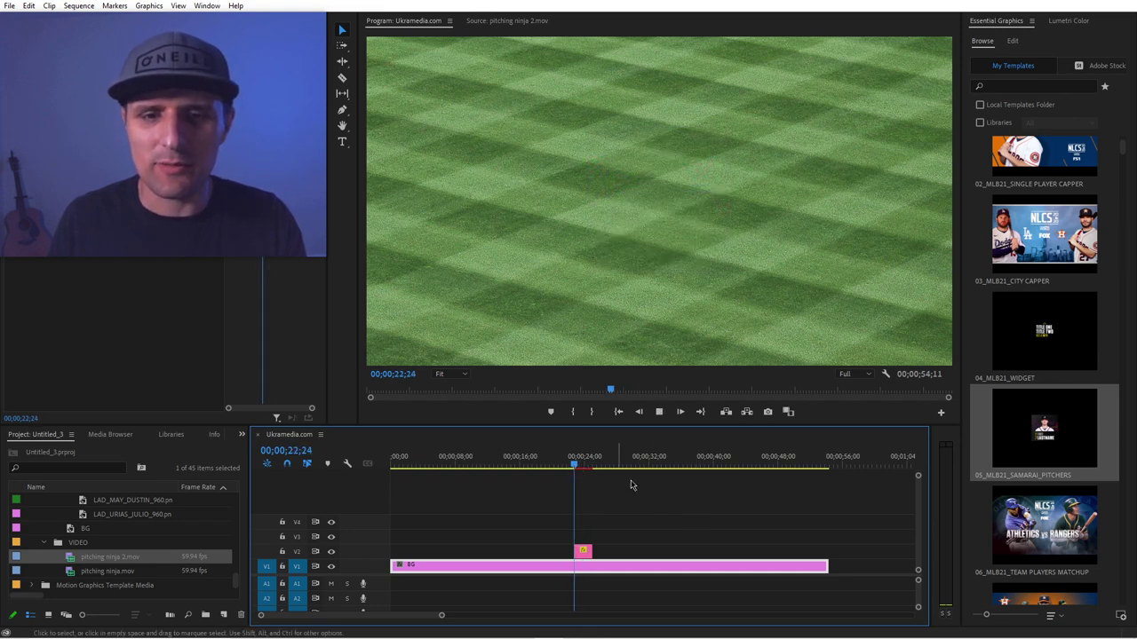
key(space)
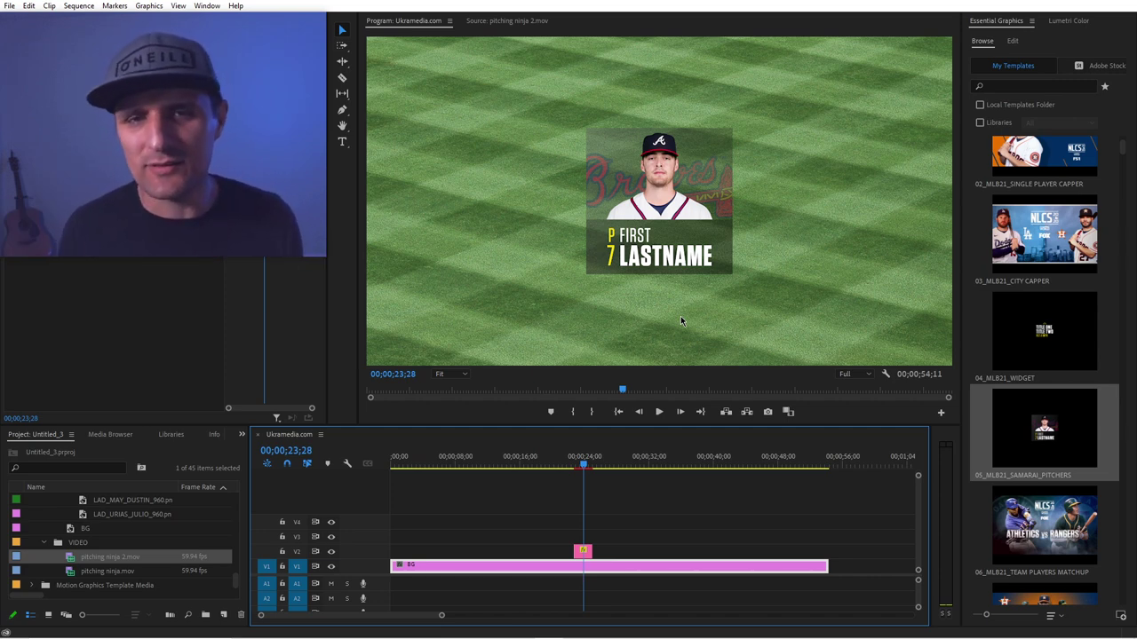
Step: Select the pitcher card, save the project, and shift the card left in the frame
click(583, 552)
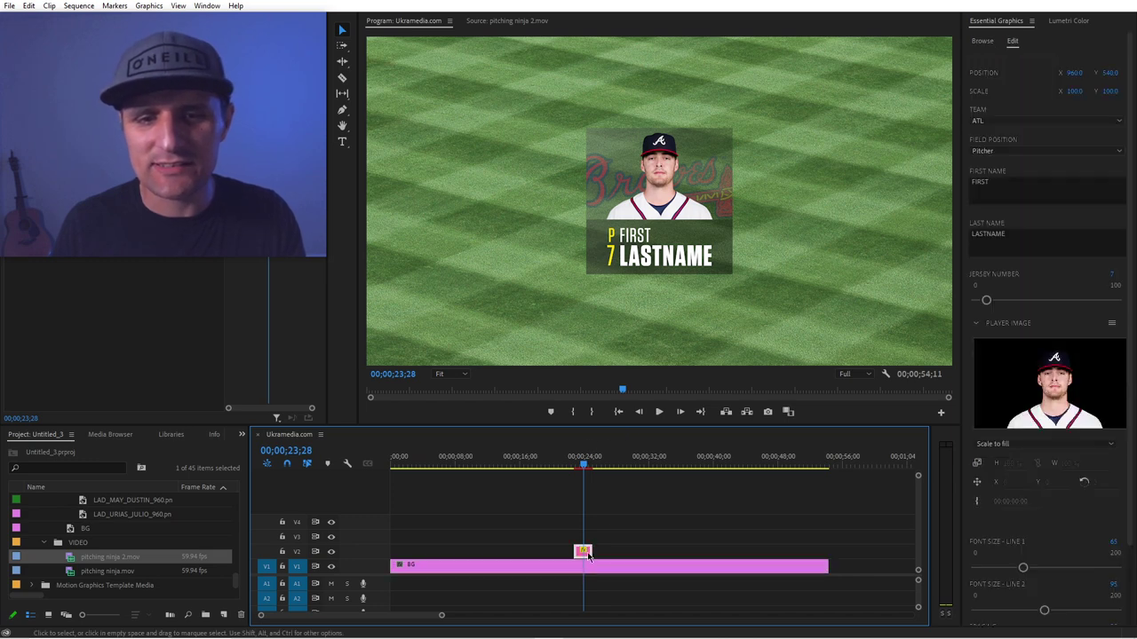
key(ctrl+s)
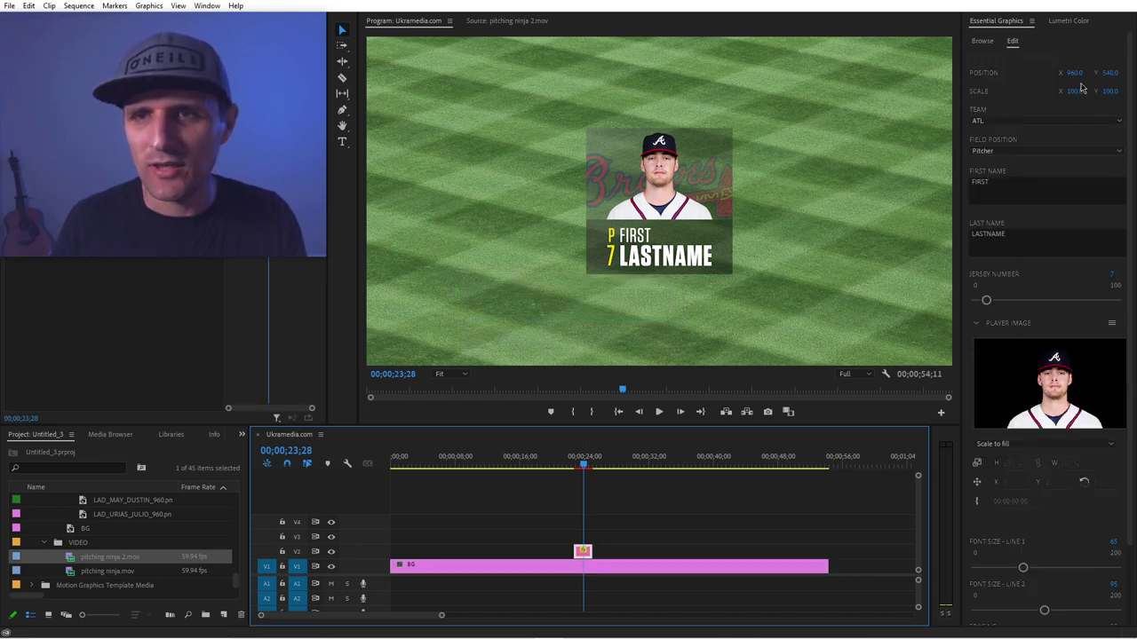
drag(1074, 72, 1031, 74)
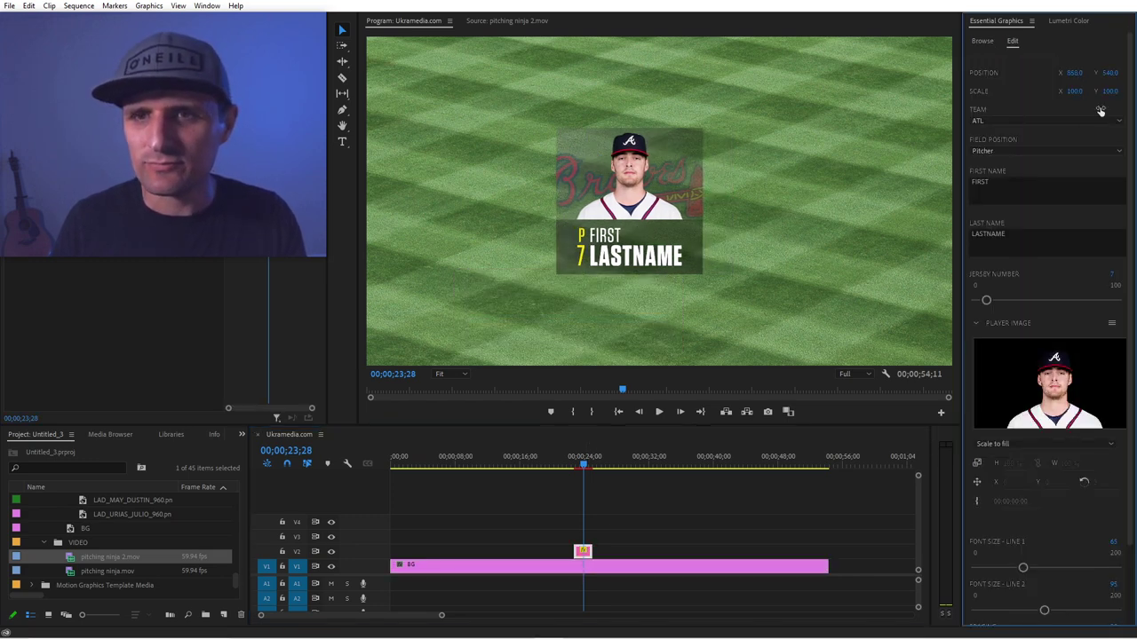
mouse_move(1099, 92)
mouse_down()
mouse_move(1085, 93)
mouse_move(1110, 92)
mouse_up()
Step: Try COL and then SD as the pitcher card's team
click(1022, 121)
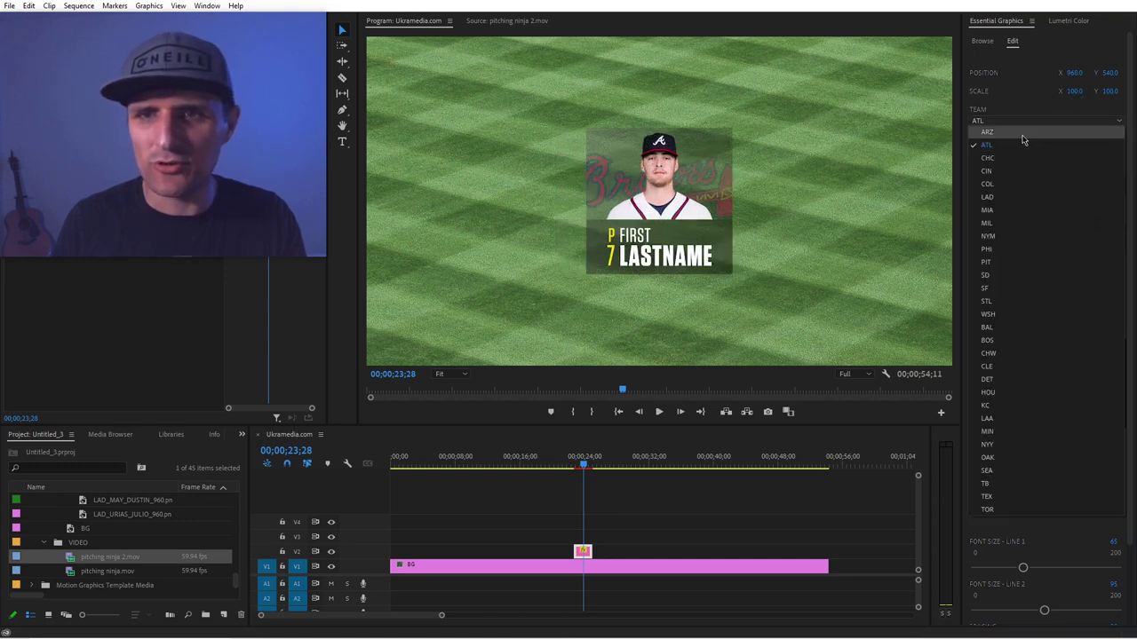
click(1026, 184)
click(1026, 124)
click(1028, 211)
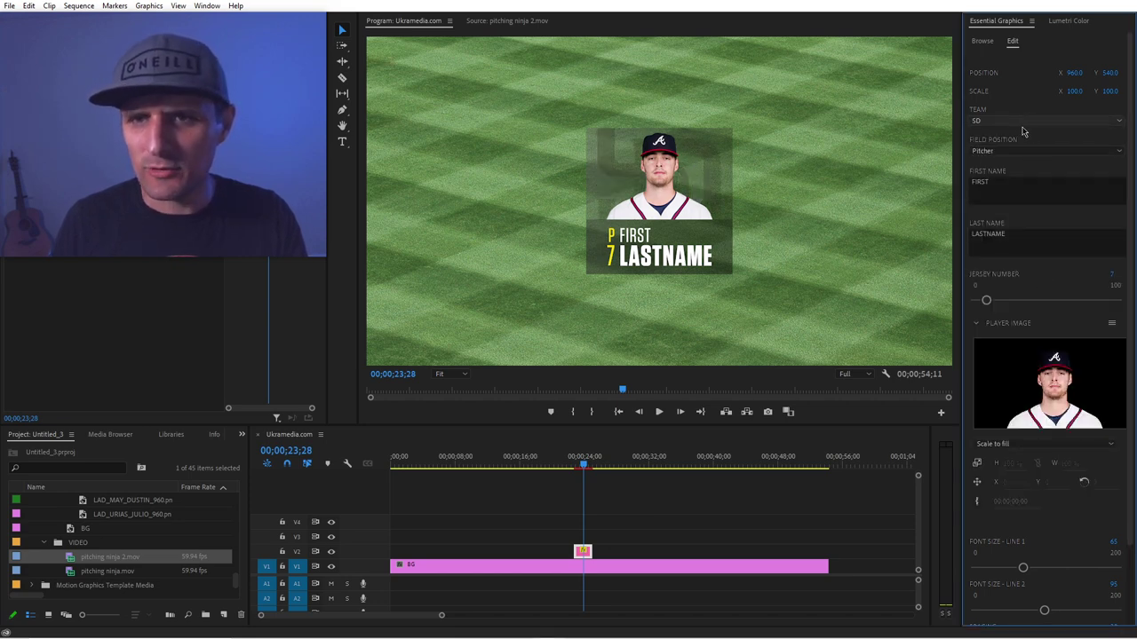
Step: Cycle Field Position through Catcher, Shortstop and 3rd Baseman, ending on Pitcher
scroll(1021, 130, up, 3)
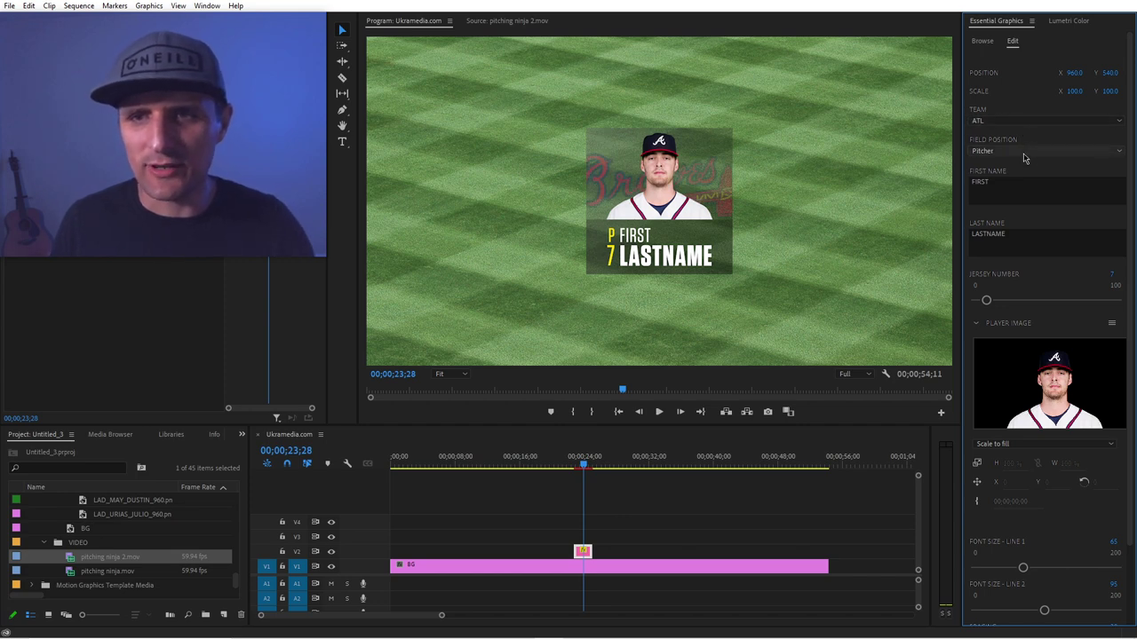
click(1023, 153)
click(1036, 233)
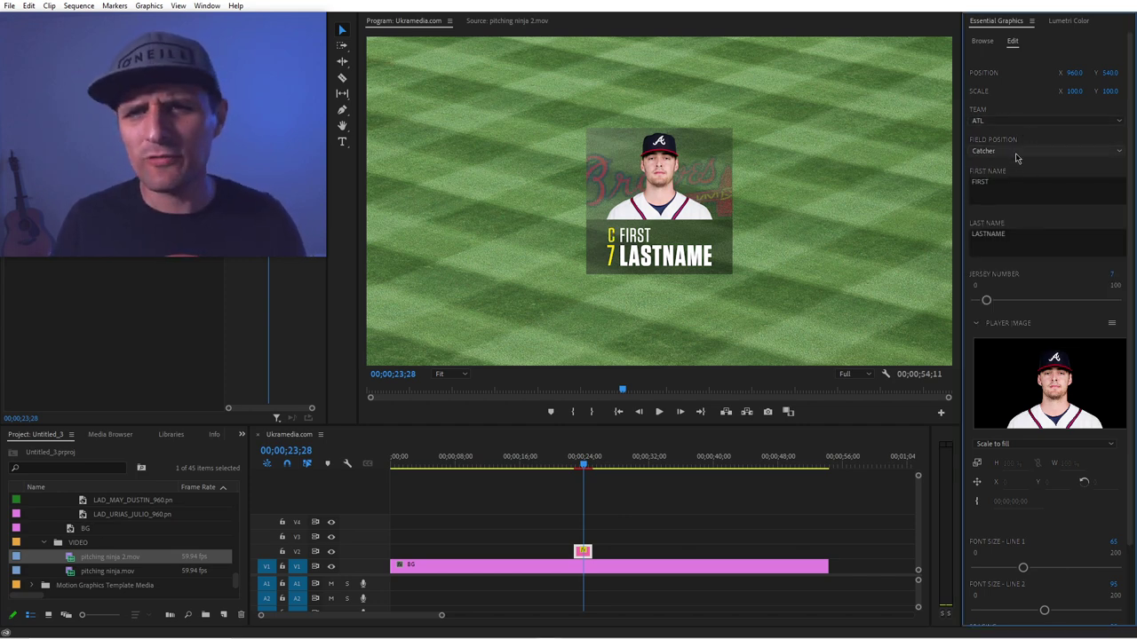
click(1020, 153)
click(1022, 279)
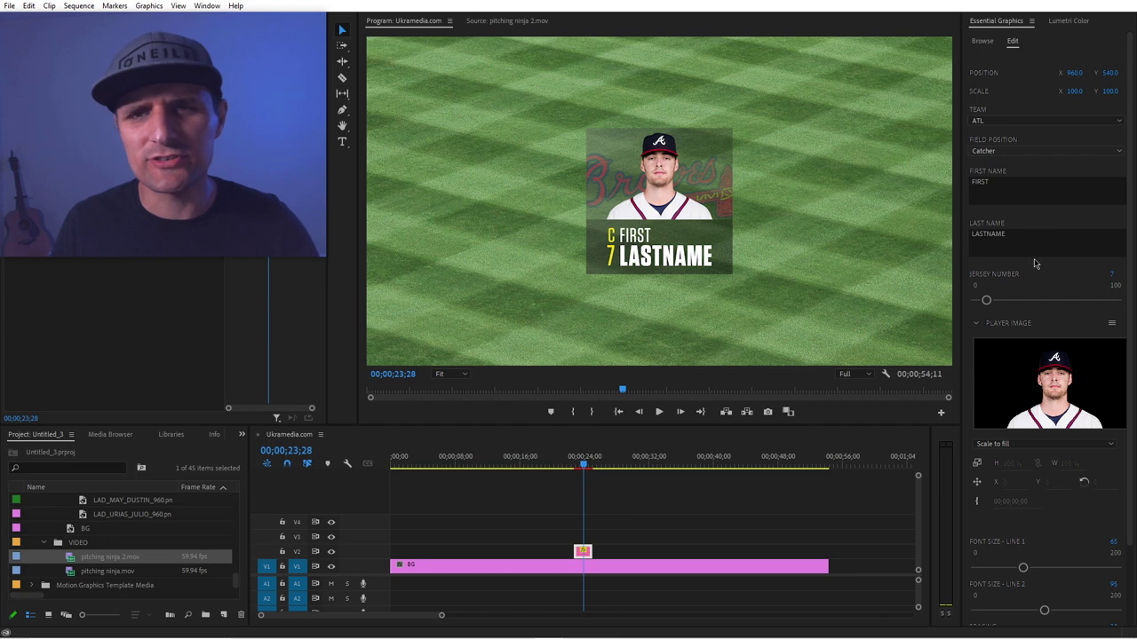
click(1005, 153)
click(1022, 172)
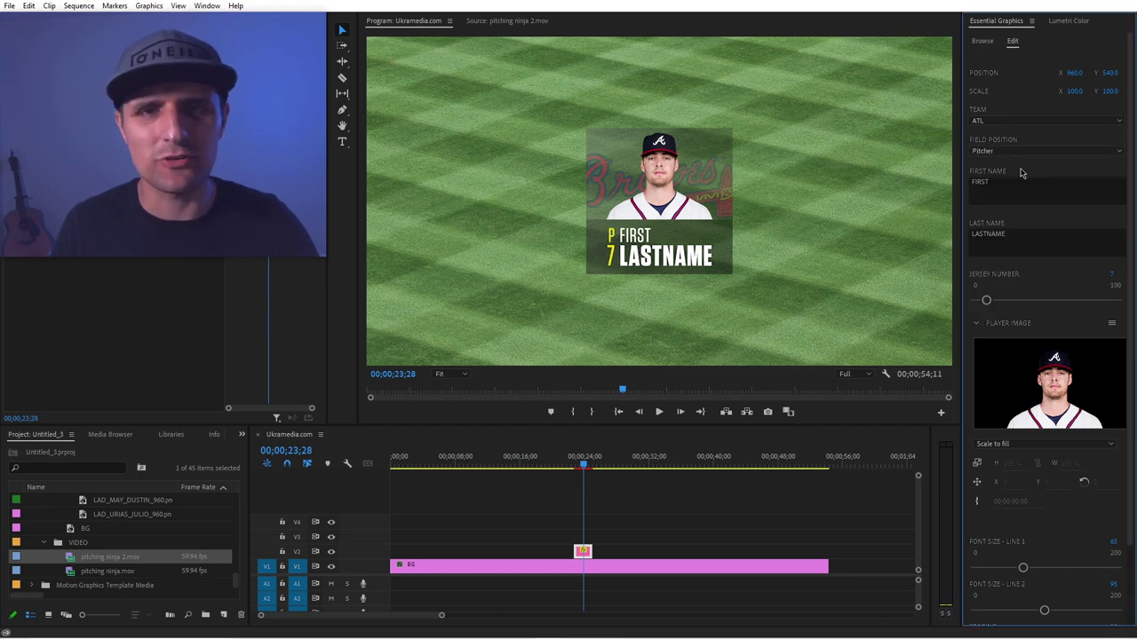
click(1030, 152)
click(1021, 267)
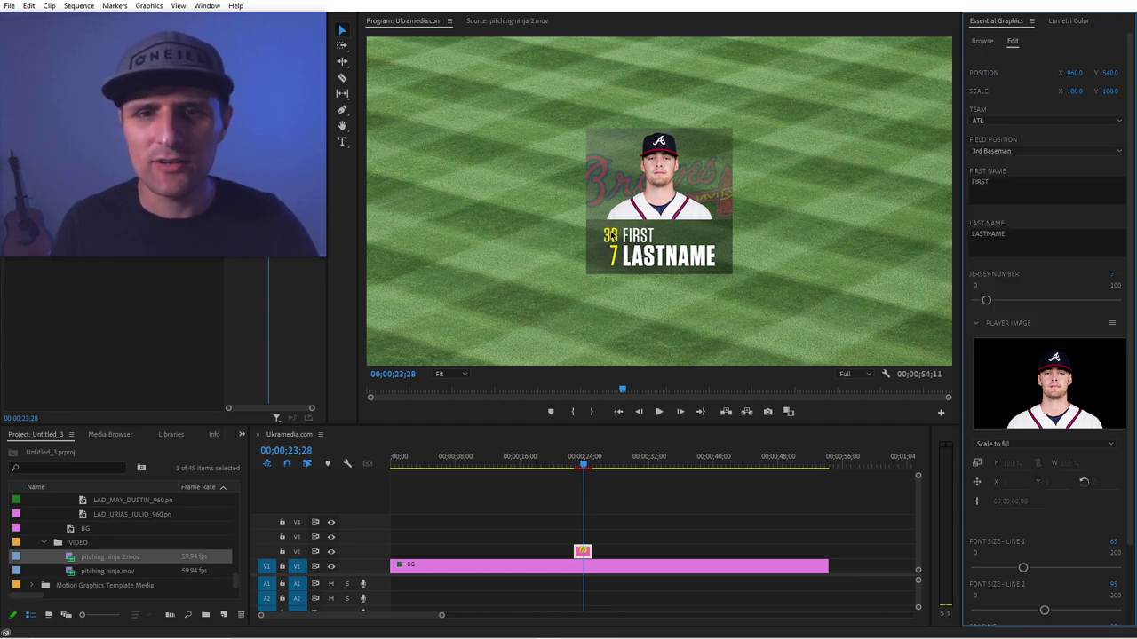
click(1027, 153)
click(1022, 164)
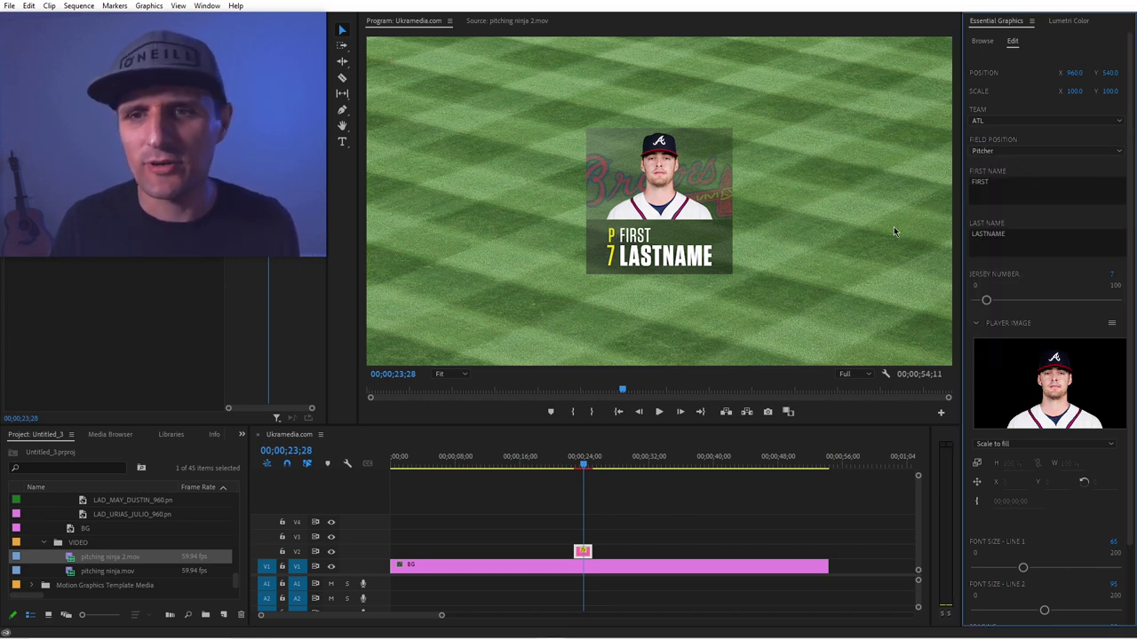
click(1014, 186)
Step: Enter the player's first and last names, trimming extra letters from the last name
text(S)
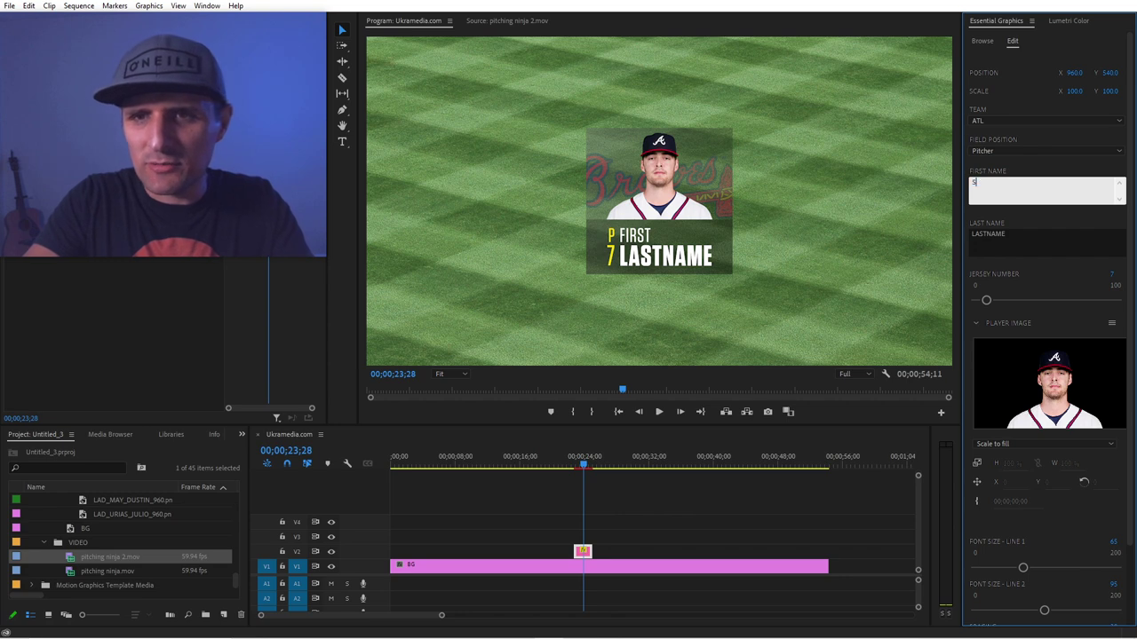
text(ergei)
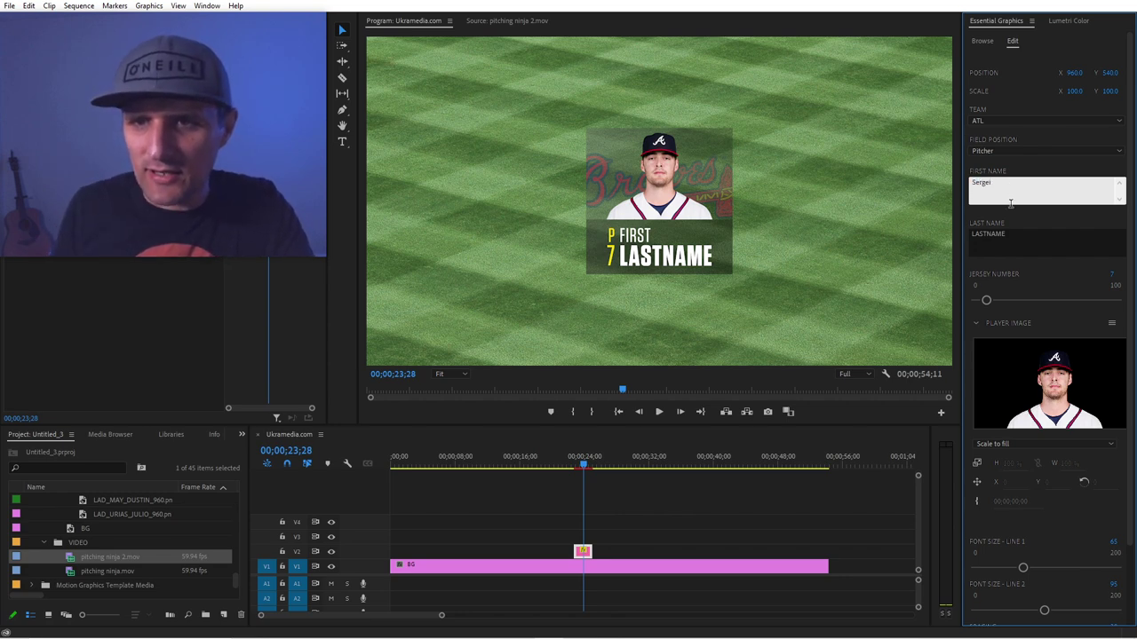
click(1018, 229)
text(Prokhsaldkfjasl;)
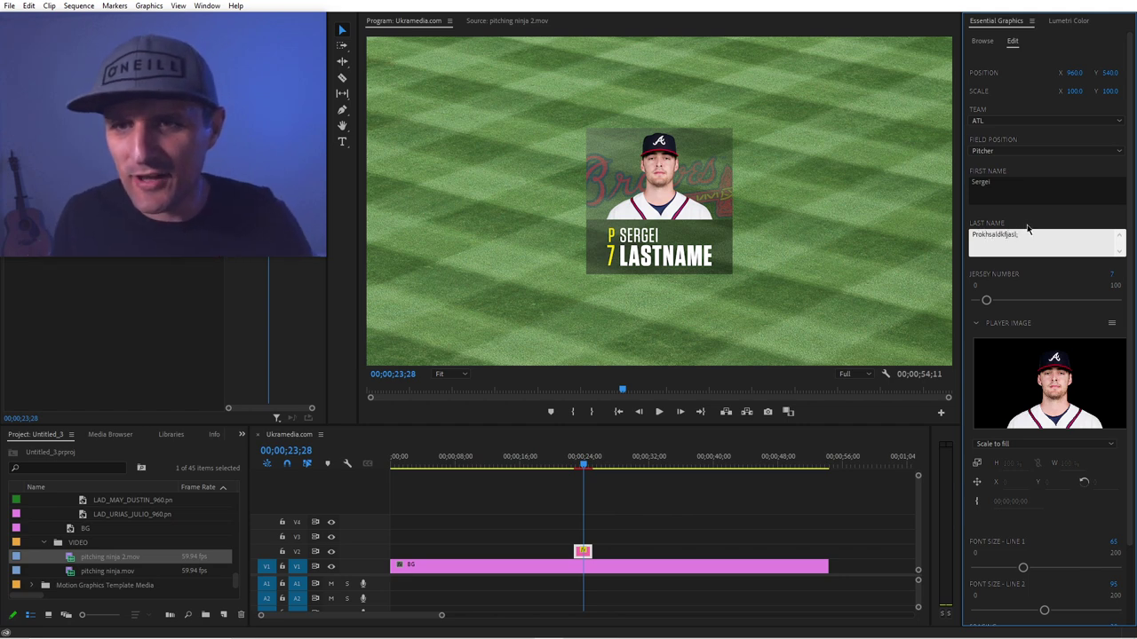
click(1027, 226)
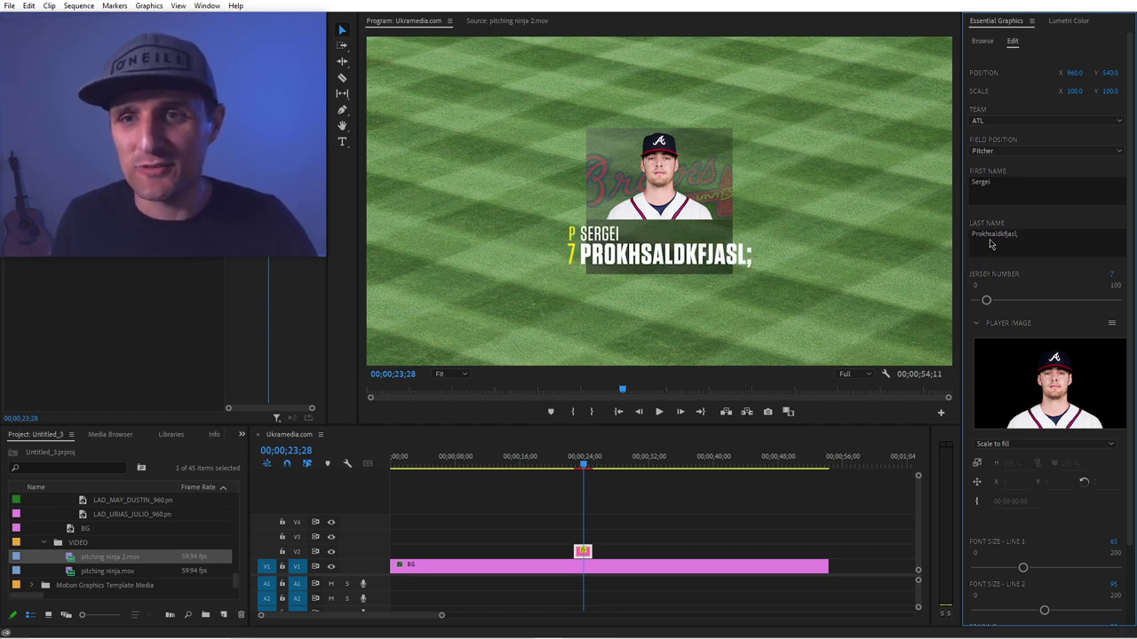
click(1046, 235)
click(1051, 235)
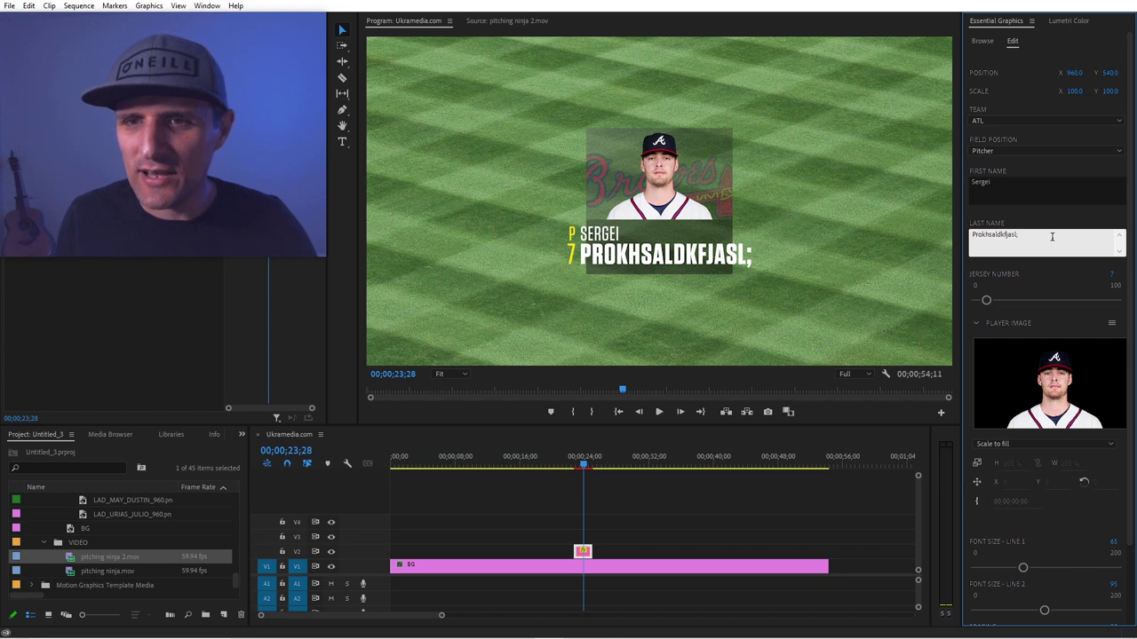
key(BackSpace)
key(BackSpace)
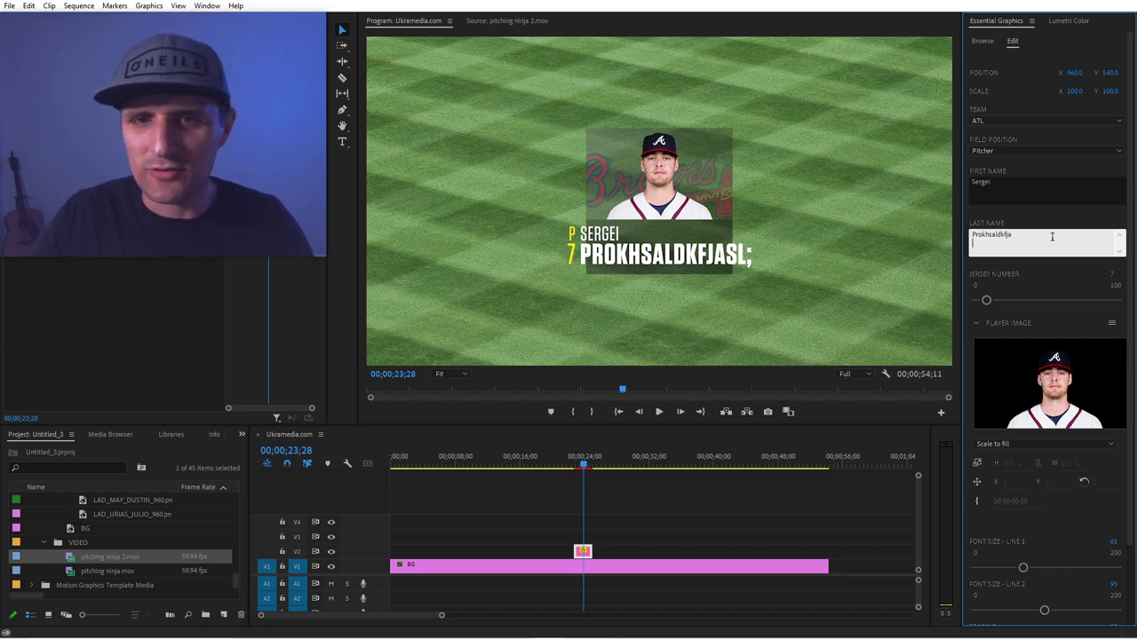
click(1050, 278)
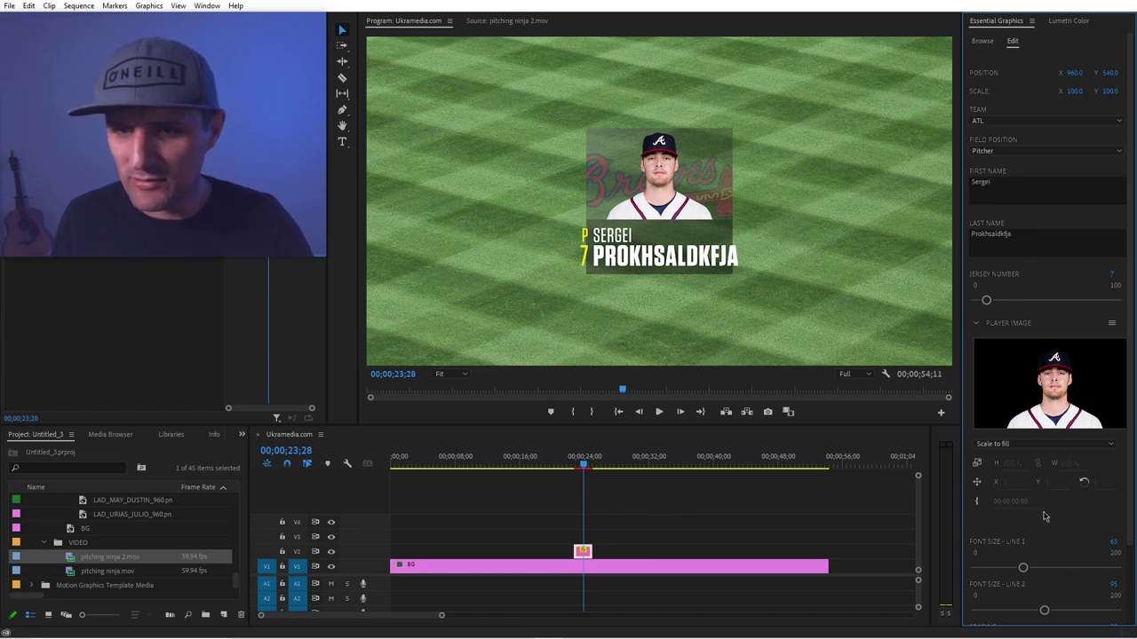
Step: Make the first-name and last-name lines slightly smaller
scroll(1054, 540, down, 1)
mouse_move(1021, 558)
mouse_down()
mouse_move(1008, 557)
mouse_move(1018, 557)
mouse_up()
mouse_move(1044, 597)
mouse_down()
mouse_move(1009, 598)
mouse_move(1030, 598)
mouse_up()
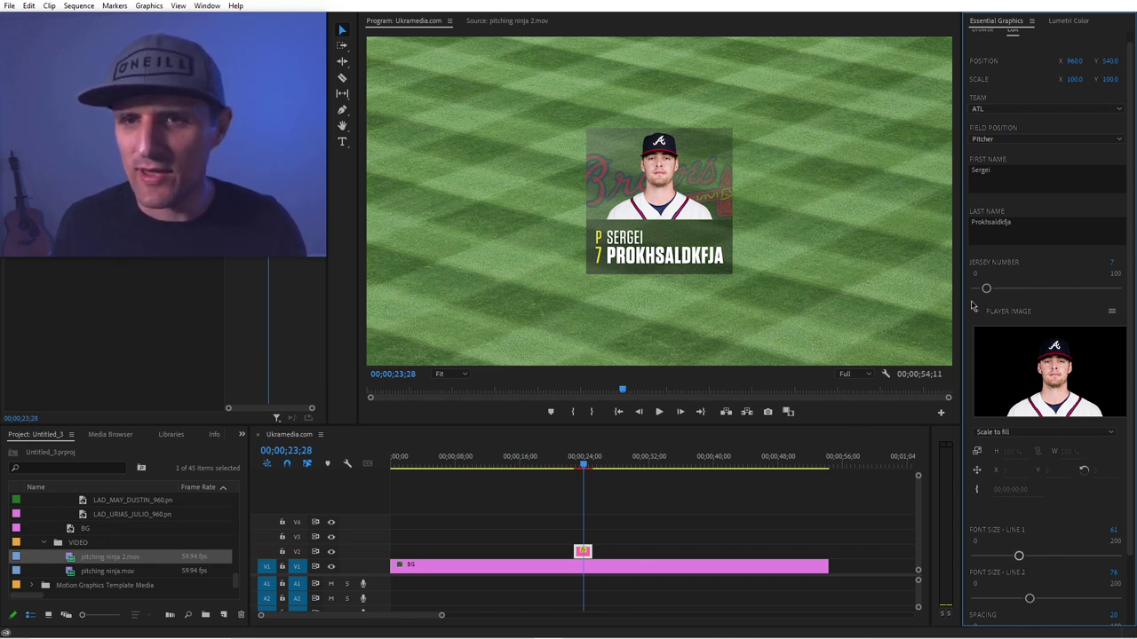
click(1113, 263)
Step: Set the pitcher's jersey number to 11 and swap in a different Braves pitcher photo
text(11)
key(Return)
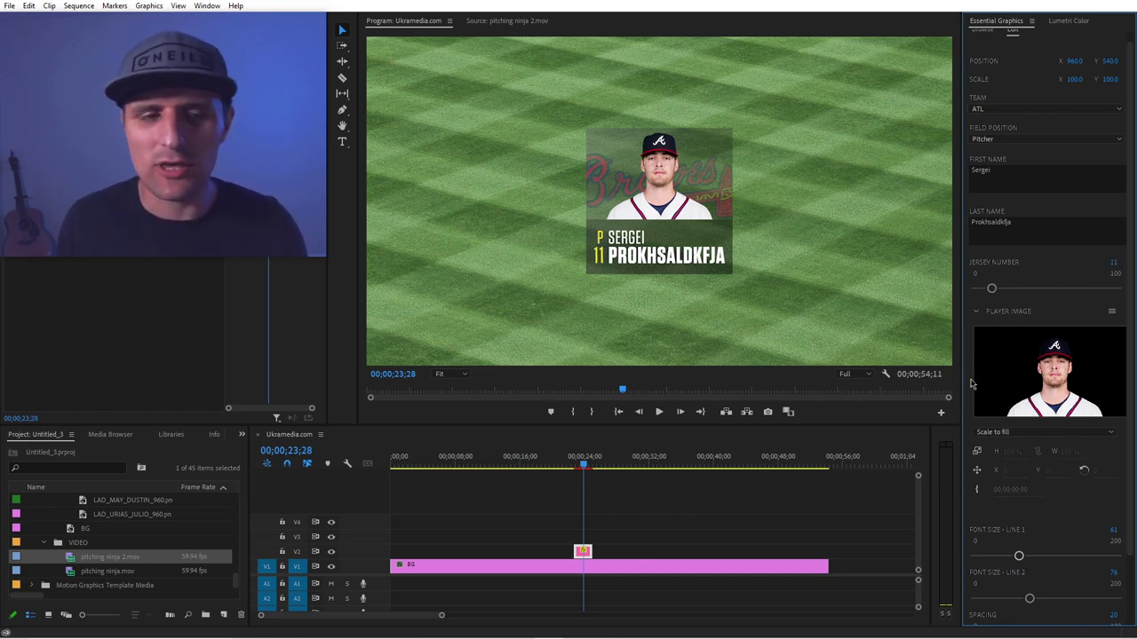
scroll(188, 541, up, 6)
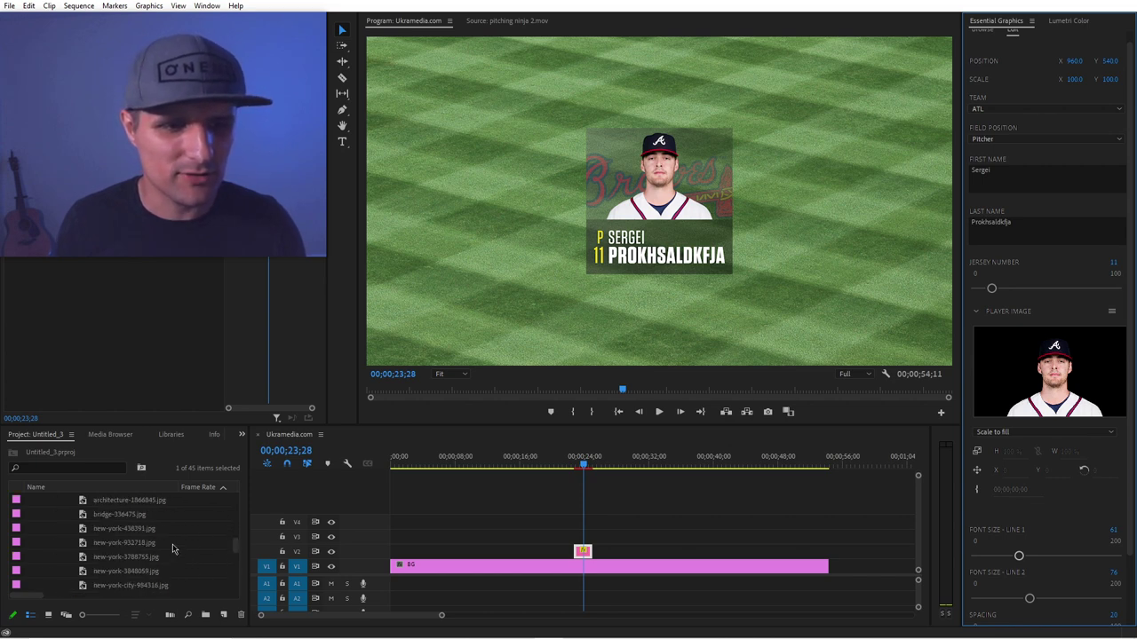
scroll(175, 548, up, 2)
drag(119, 542, 1013, 389)
drag(163, 558, 1060, 349)
drag(1048, 391, 1048, 391)
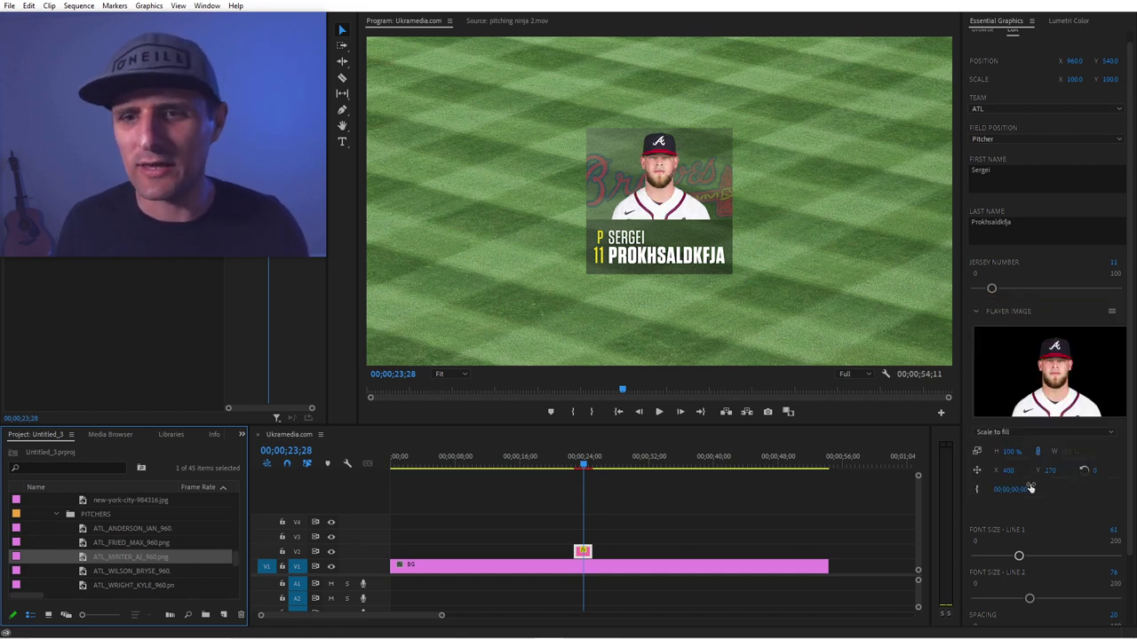
drag(127, 571, 1080, 405)
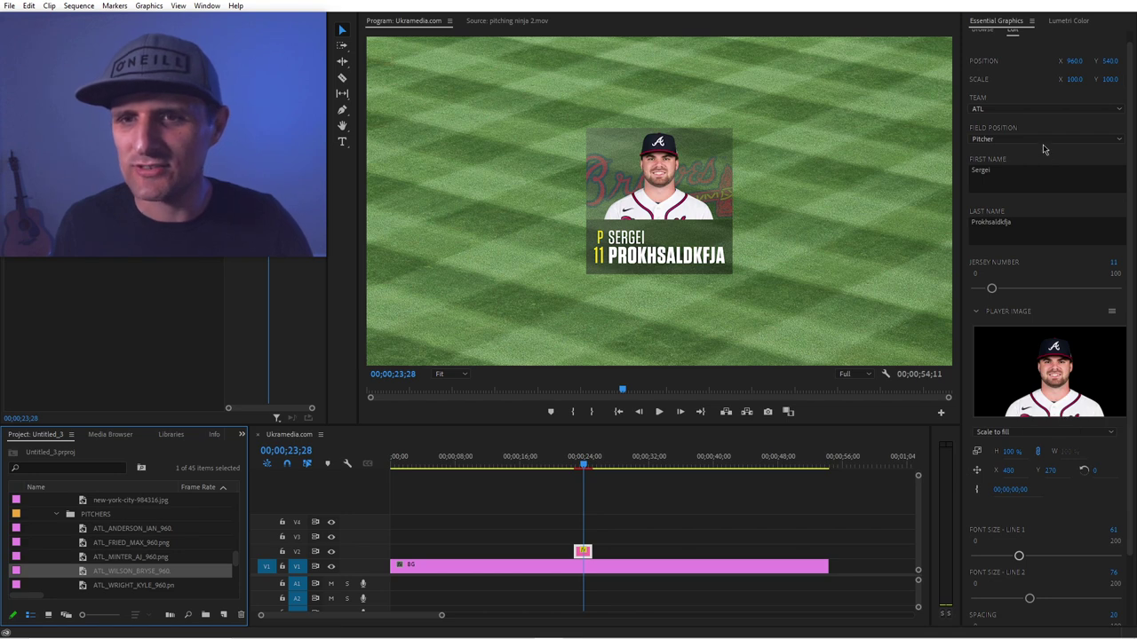
scroll(1056, 511, down, 1)
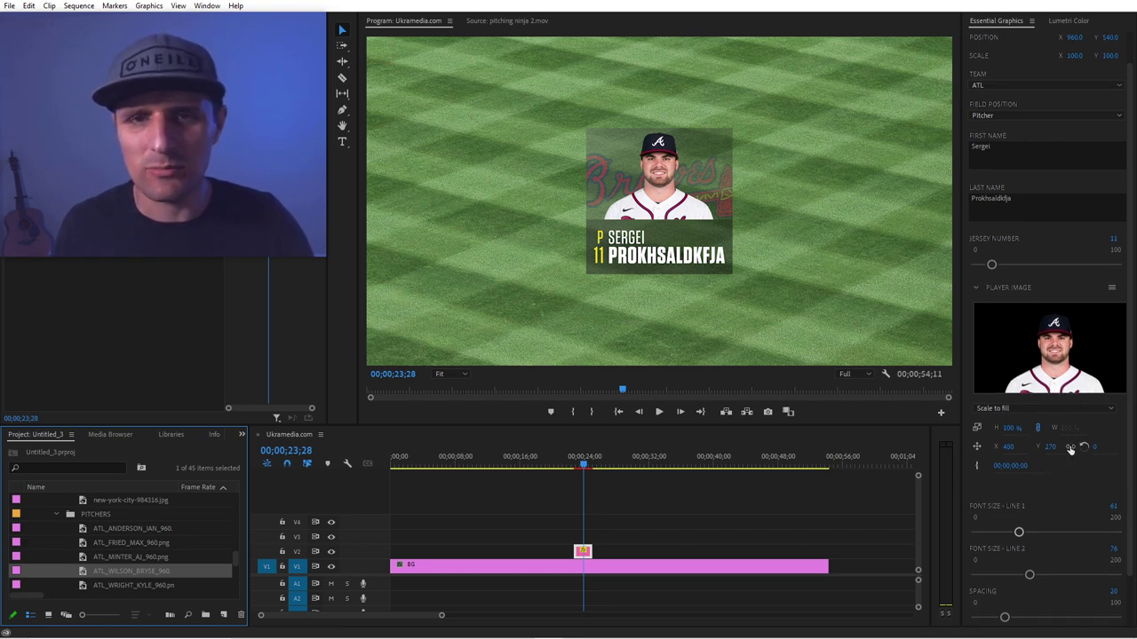
Step: Experiment with the first-name line size and name spacing on the pitcher card, then select its clip
scroll(1070, 453, down, 2)
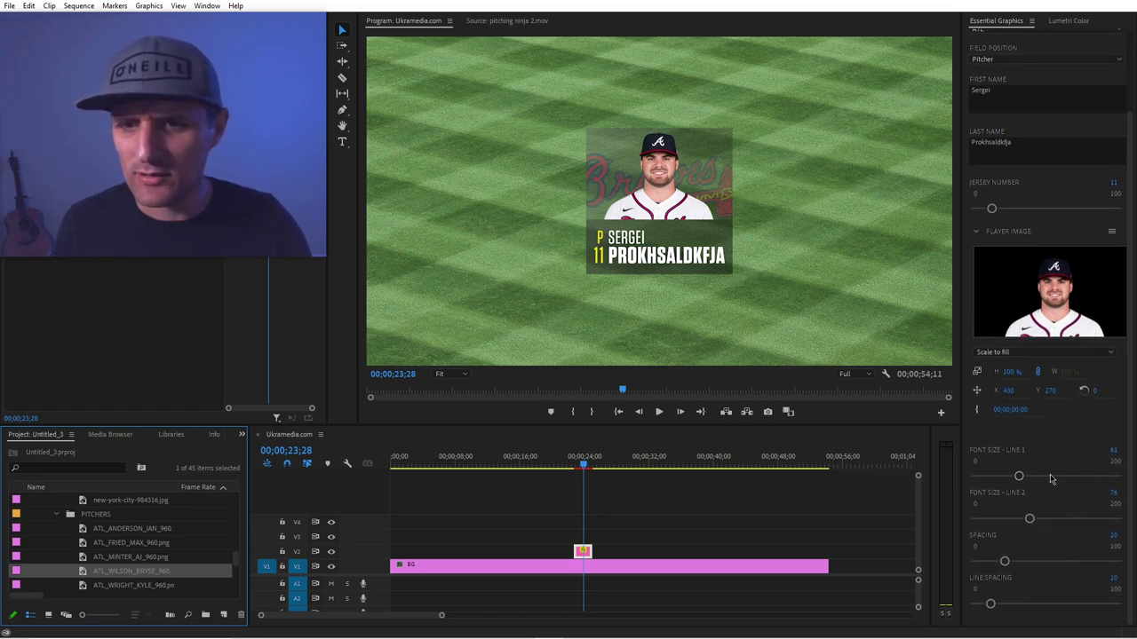
drag(1021, 476, 1047, 476)
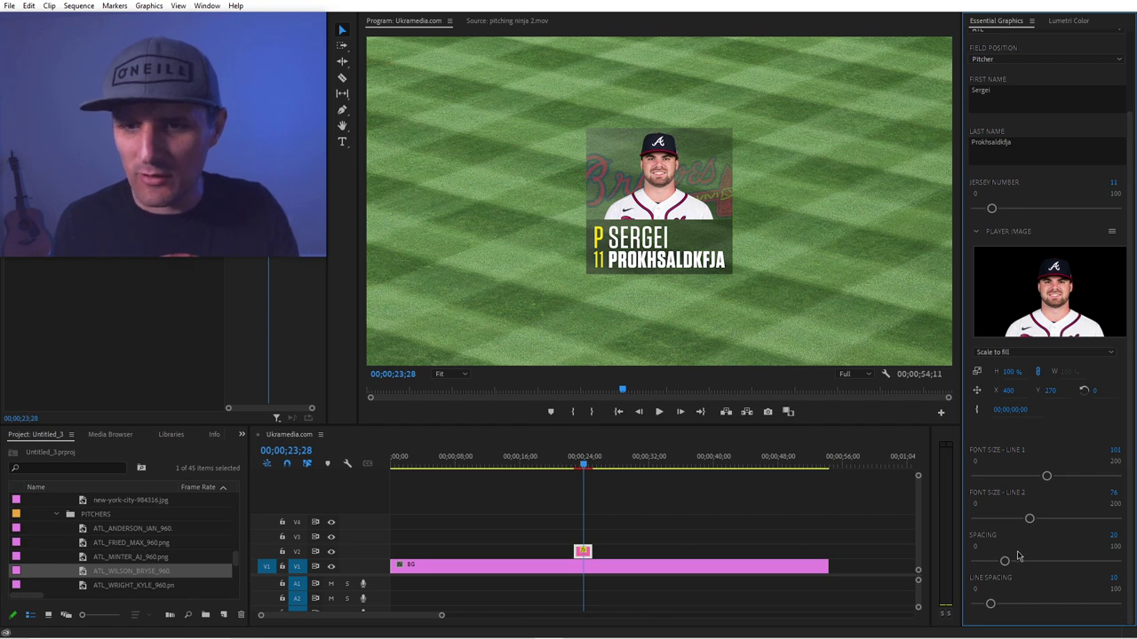
key(ctrl+z)
drag(1005, 560, 1074, 562)
key(ctrl+z)
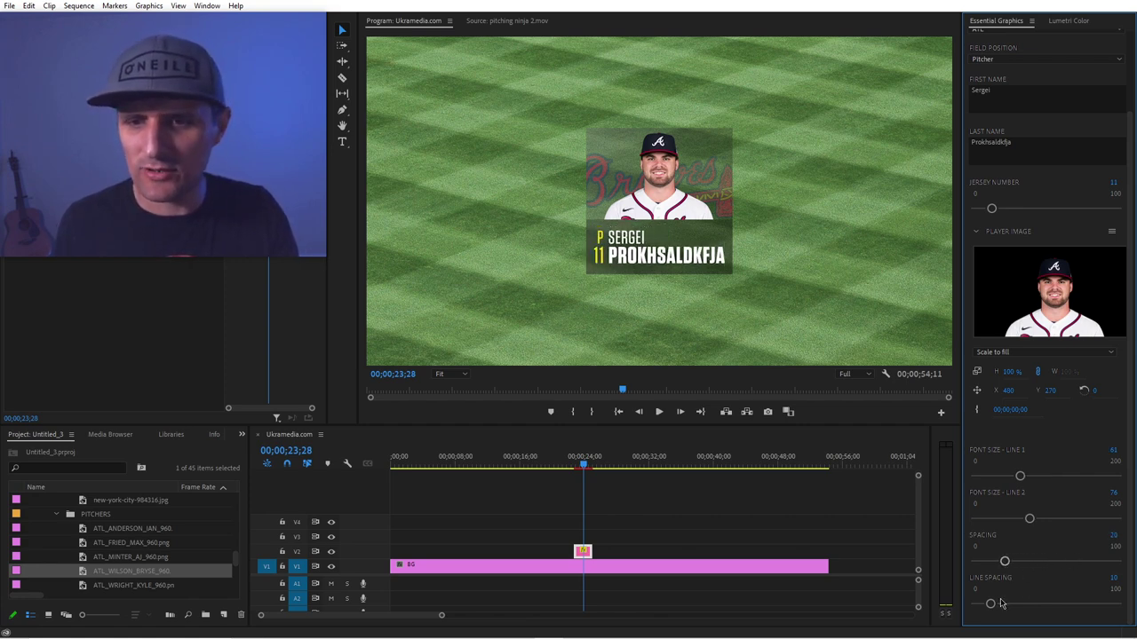
mouse_move(994, 606)
mouse_down()
mouse_move(1018, 606)
mouse_move(990, 605)
mouse_up()
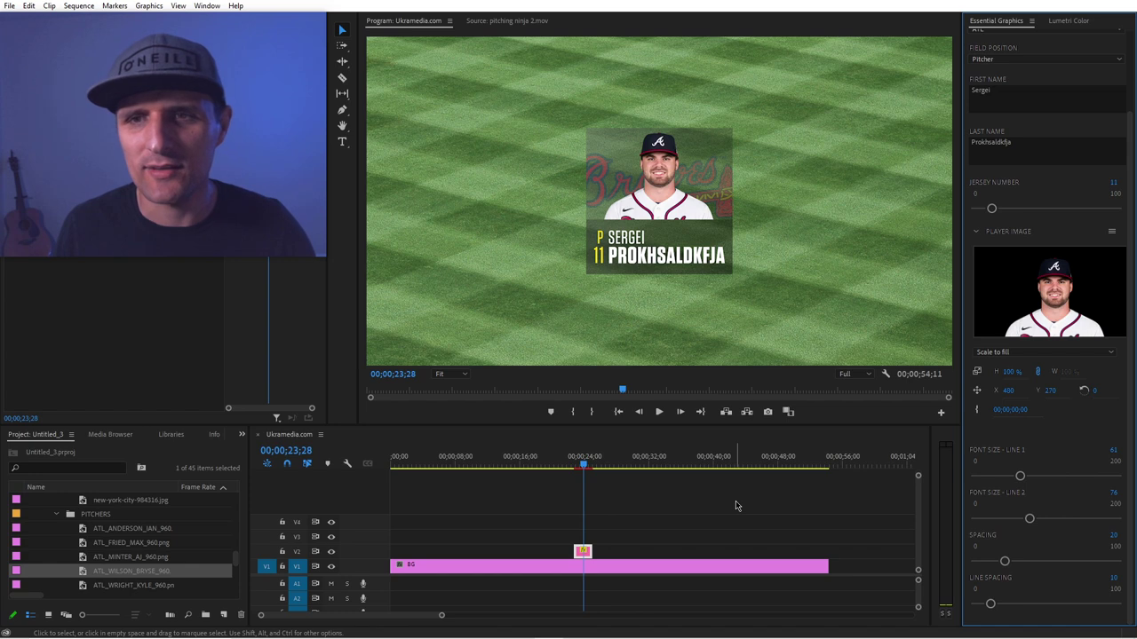
click(583, 555)
Step: Replace the pitcher graphic on V2 with the 06_MLB21_TEAM PLAYERS MATCHUP template
key(Delete)
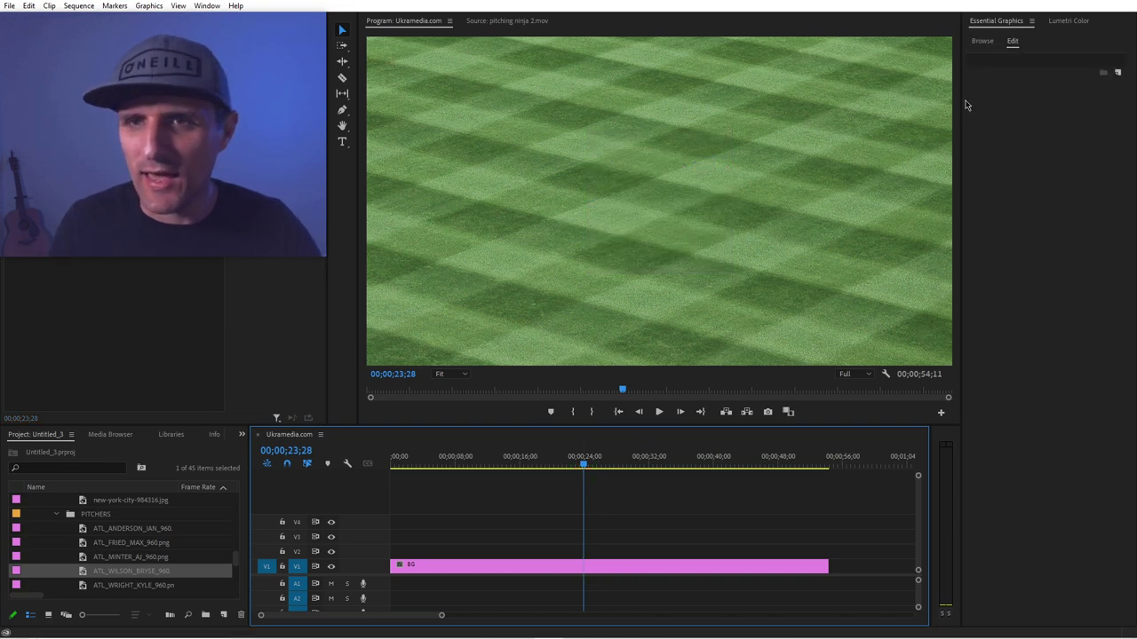
scroll(1036, 388, down, 3)
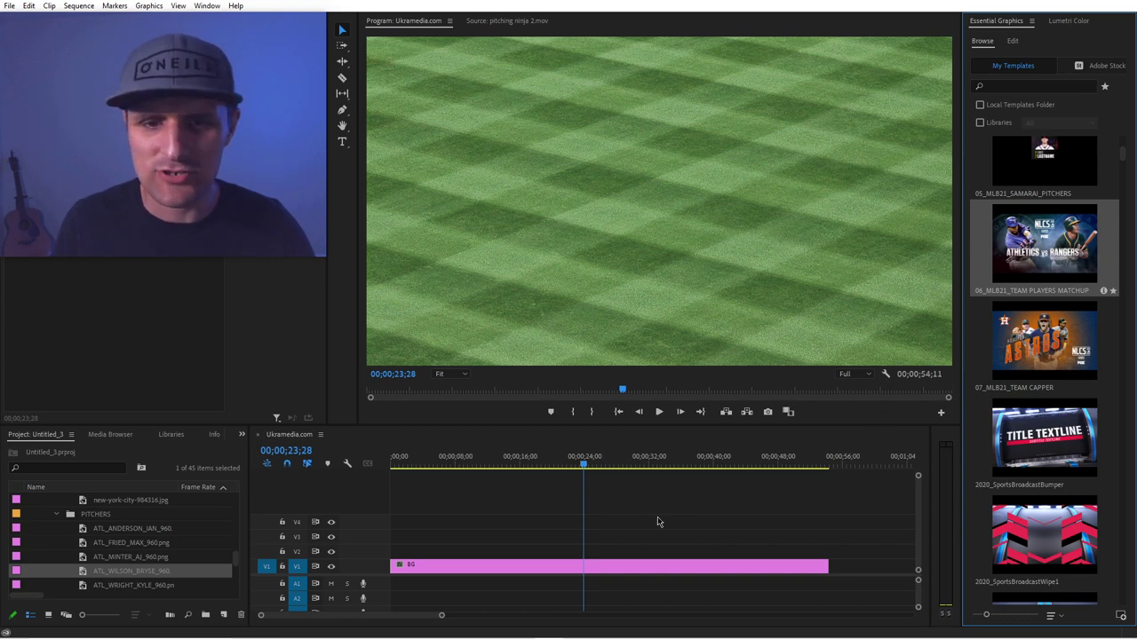
drag(589, 556, 593, 550)
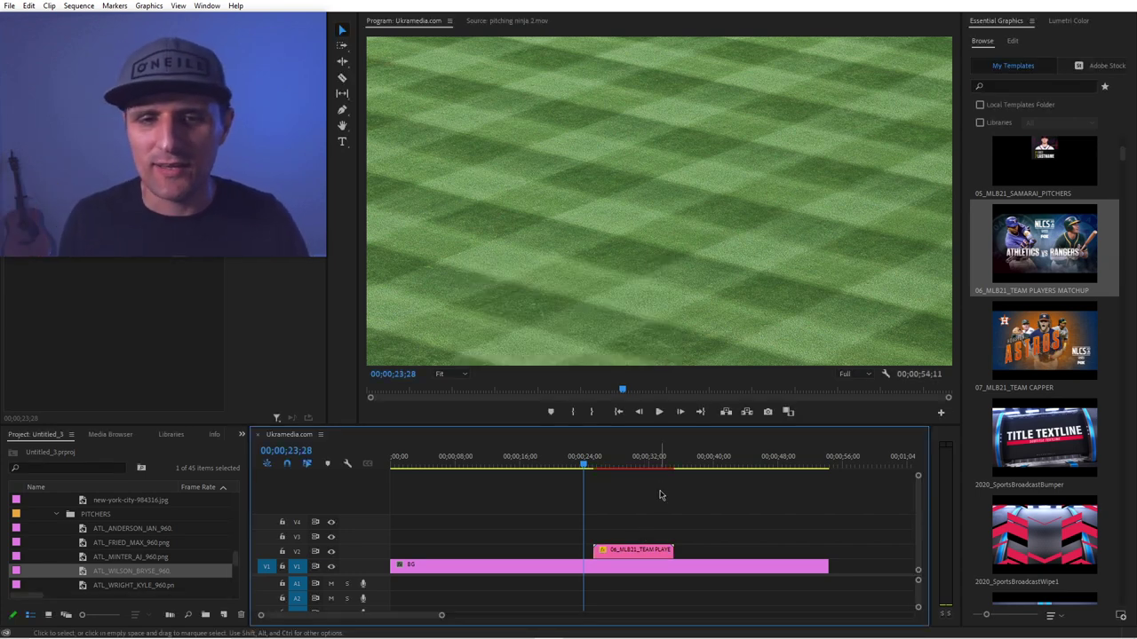
Step: Play the Athletics vs Rangers matchup from its start twice, then select the clip for editing
click(595, 465)
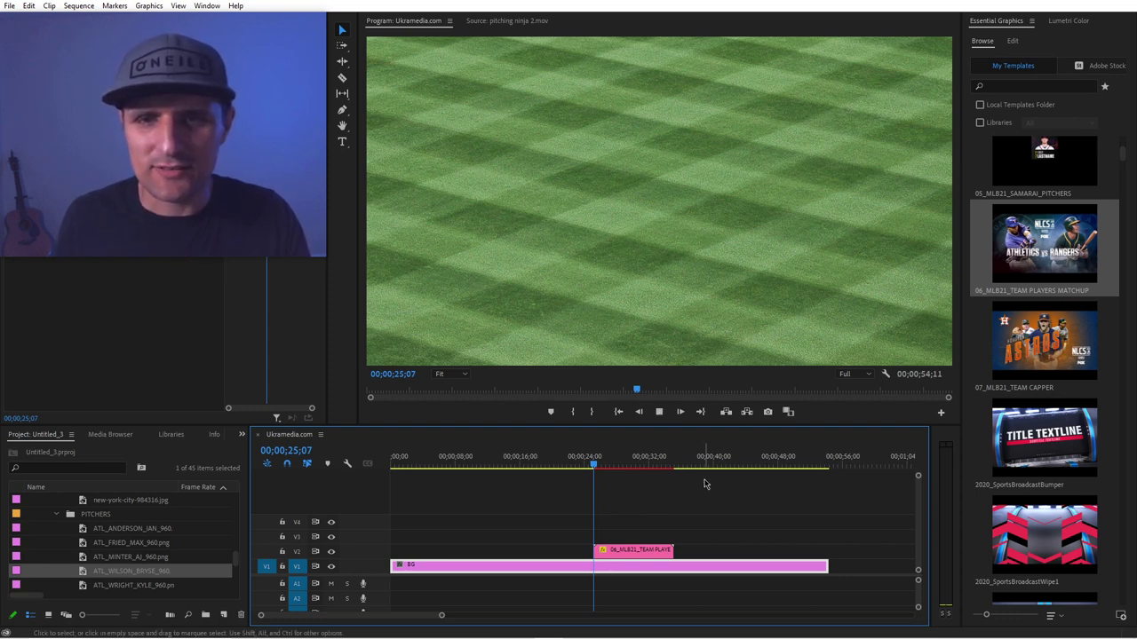
key(space)
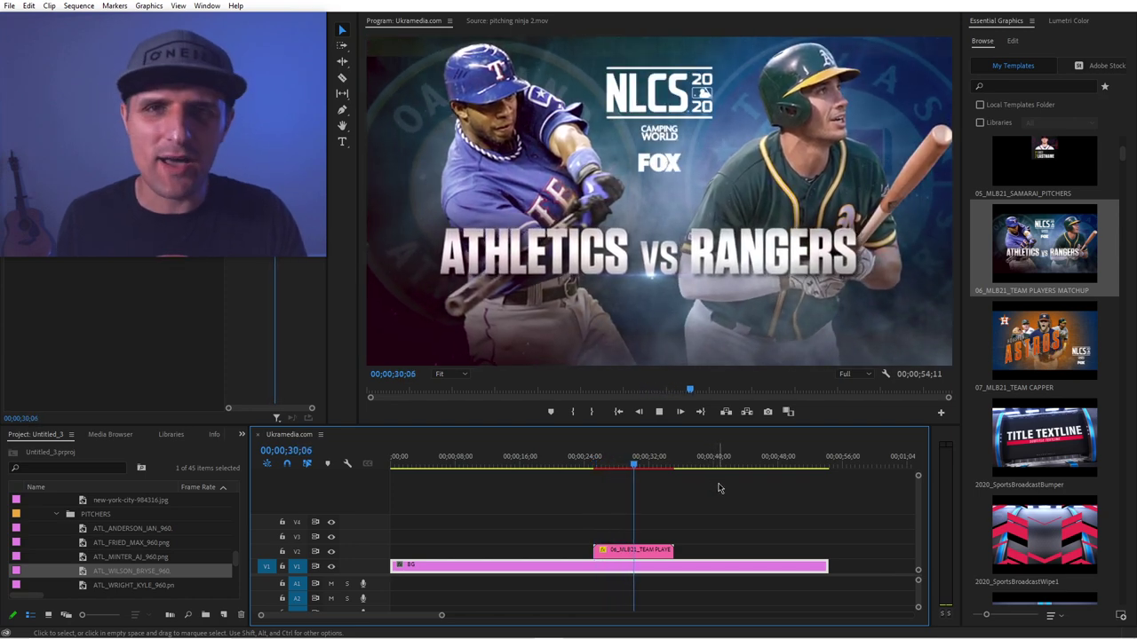
click(594, 464)
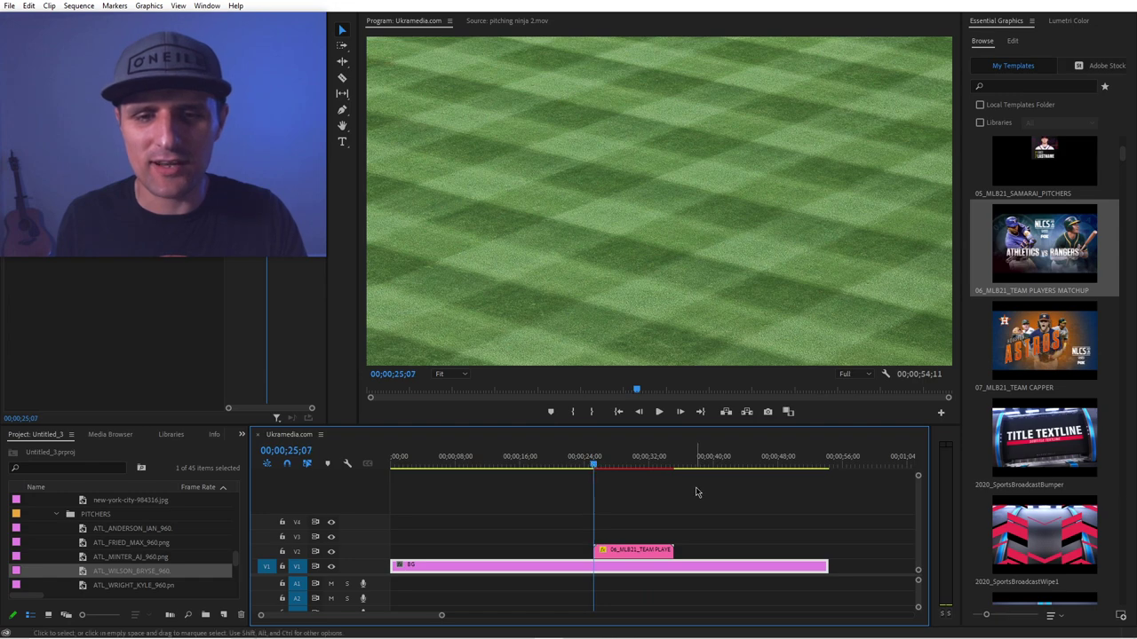
key(space)
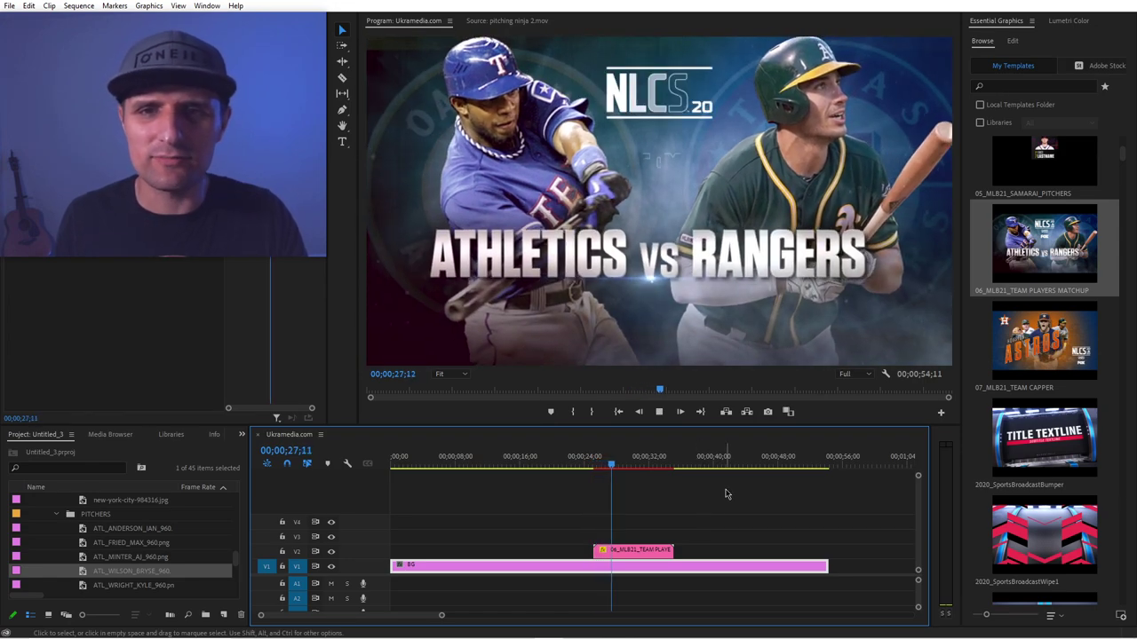
key(space)
click(640, 552)
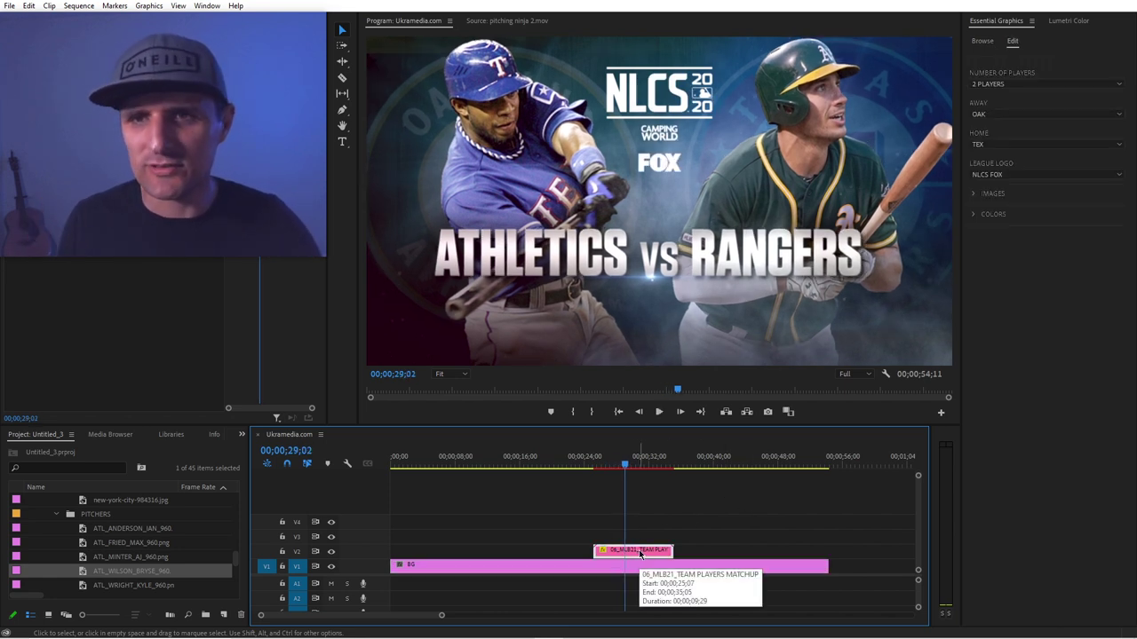
Step: Keep the 2 PLAYERS layout and inspect the two- and six-player image slots
click(983, 85)
click(1008, 110)
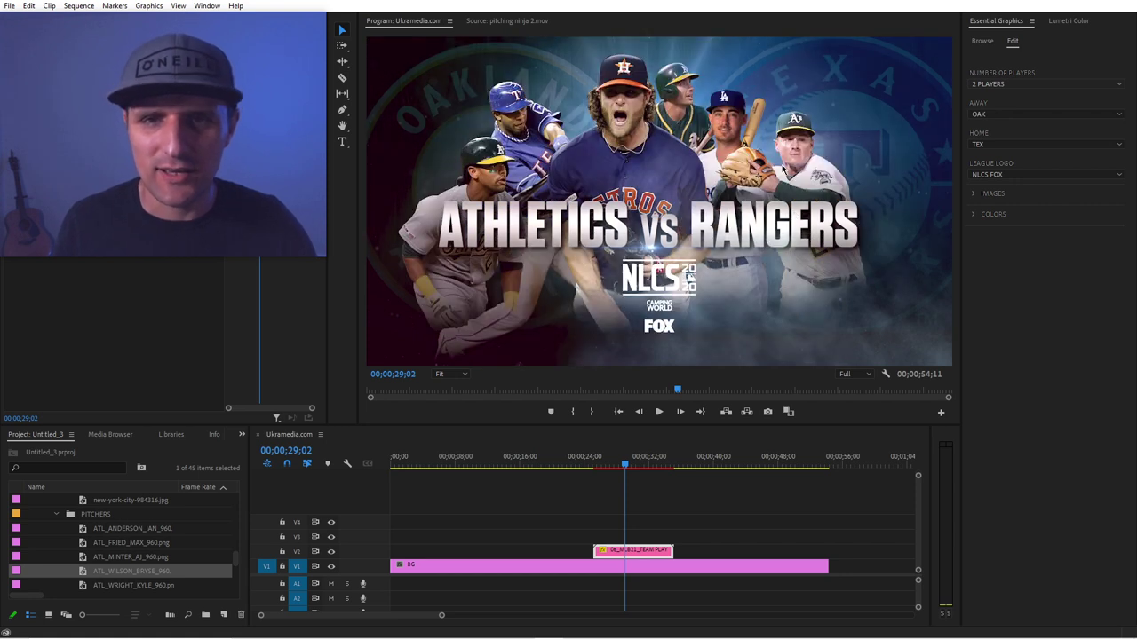
click(974, 195)
click(982, 212)
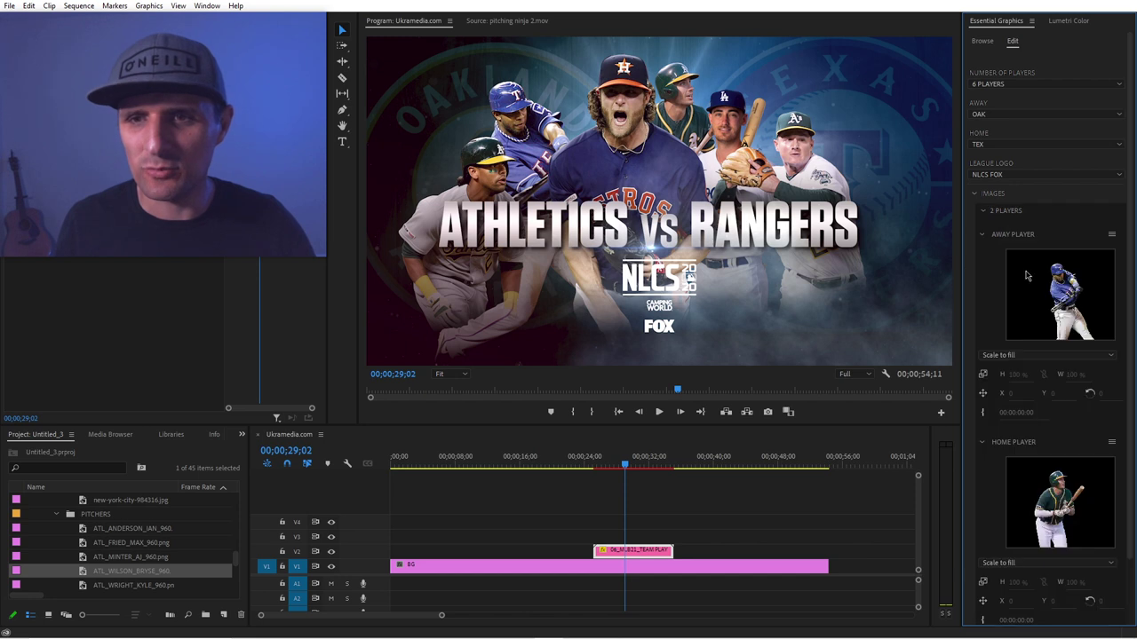
click(974, 195)
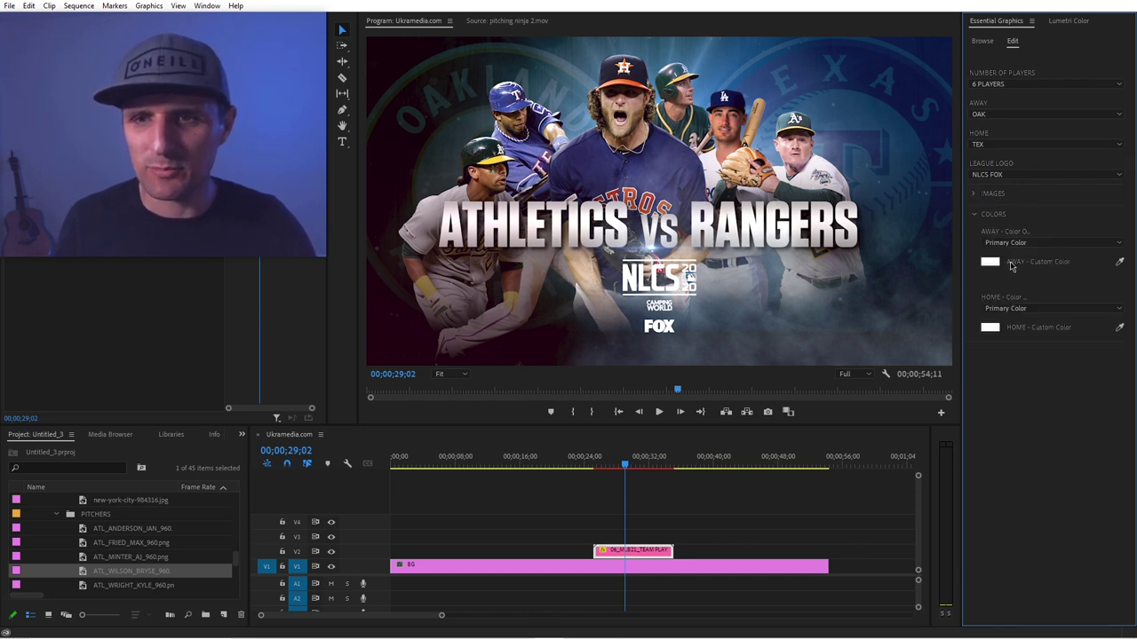
click(974, 193)
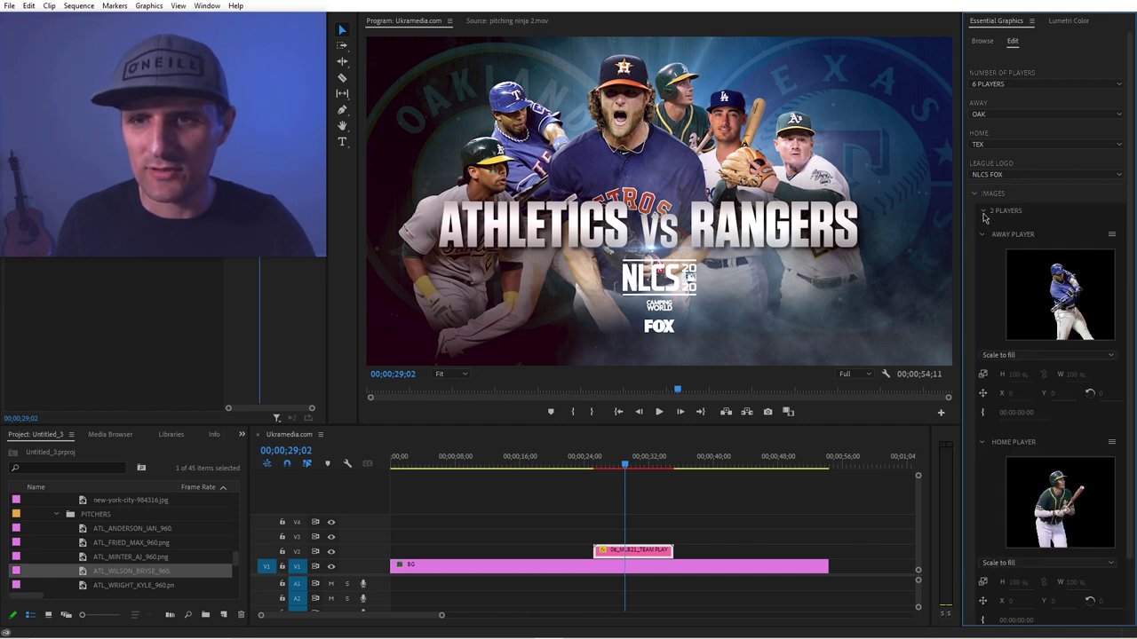
click(984, 213)
click(983, 235)
scroll(1015, 488, down, 3)
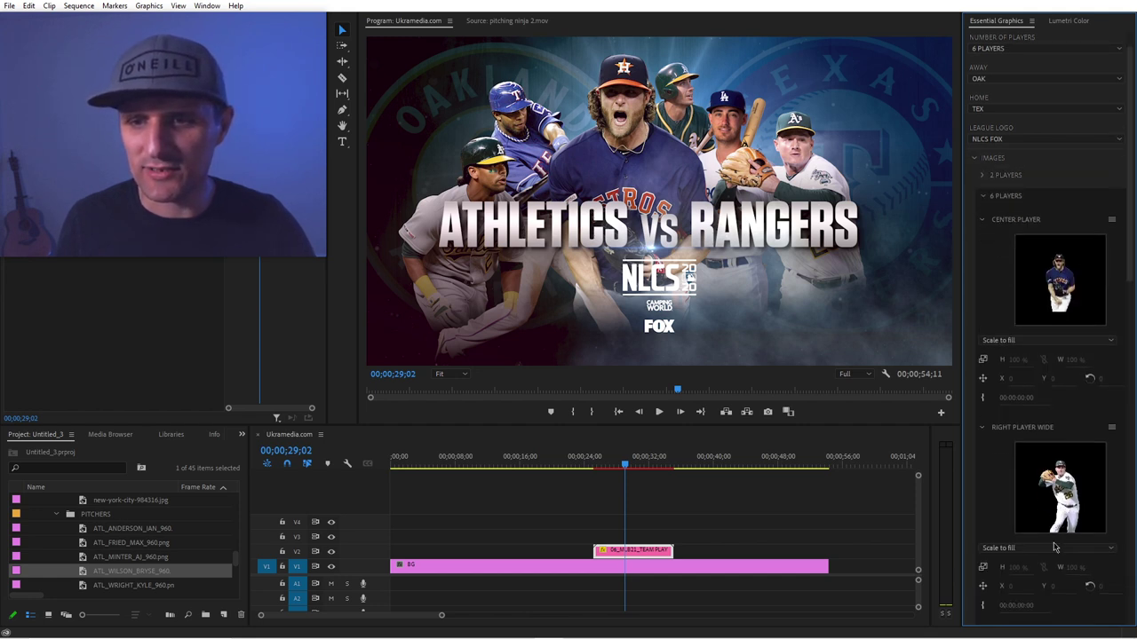
scroll(1030, 487, up, 3)
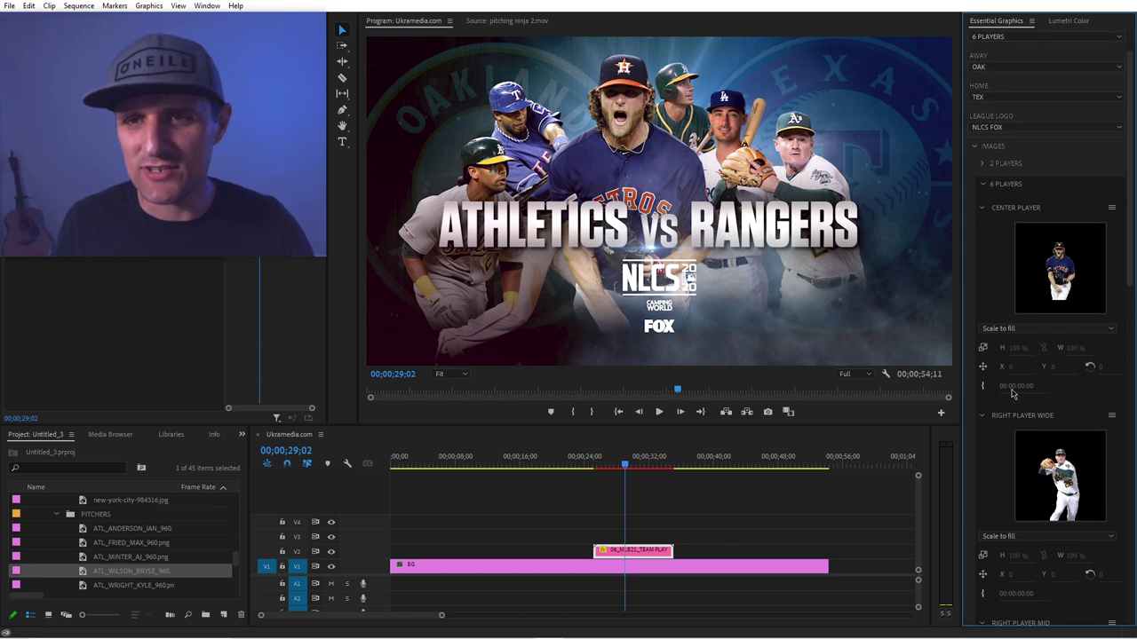
click(984, 220)
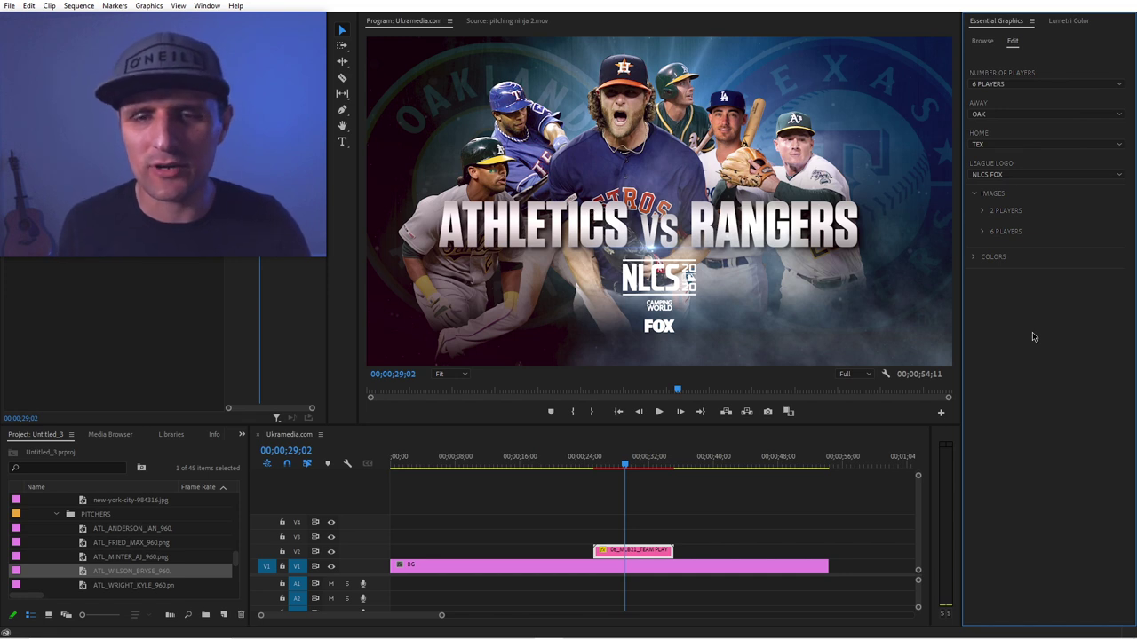
click(983, 213)
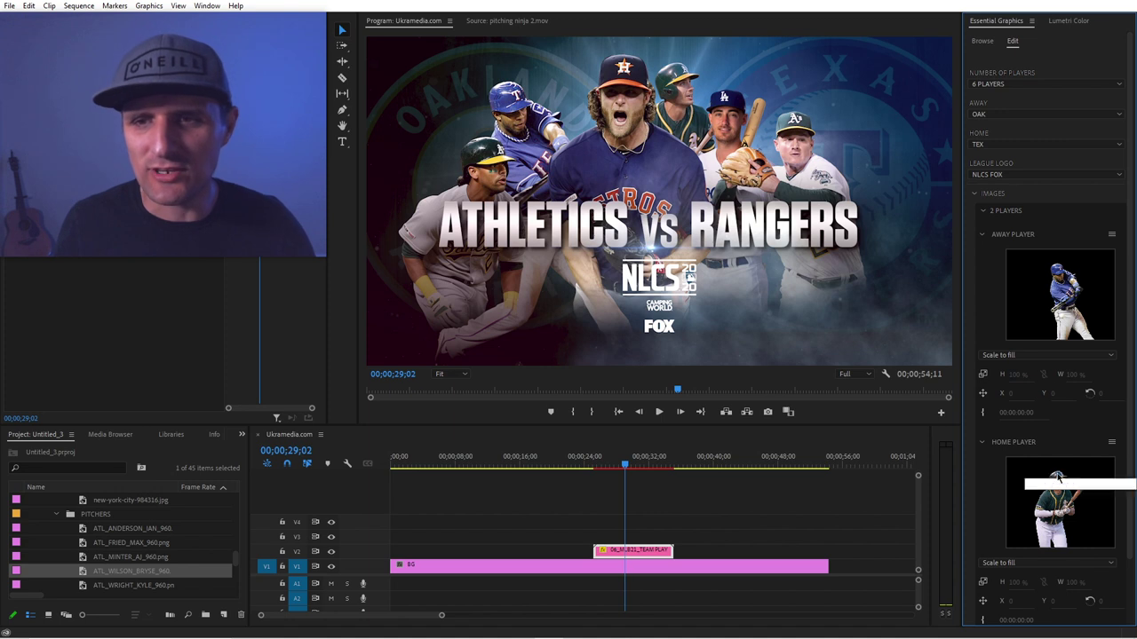
click(981, 193)
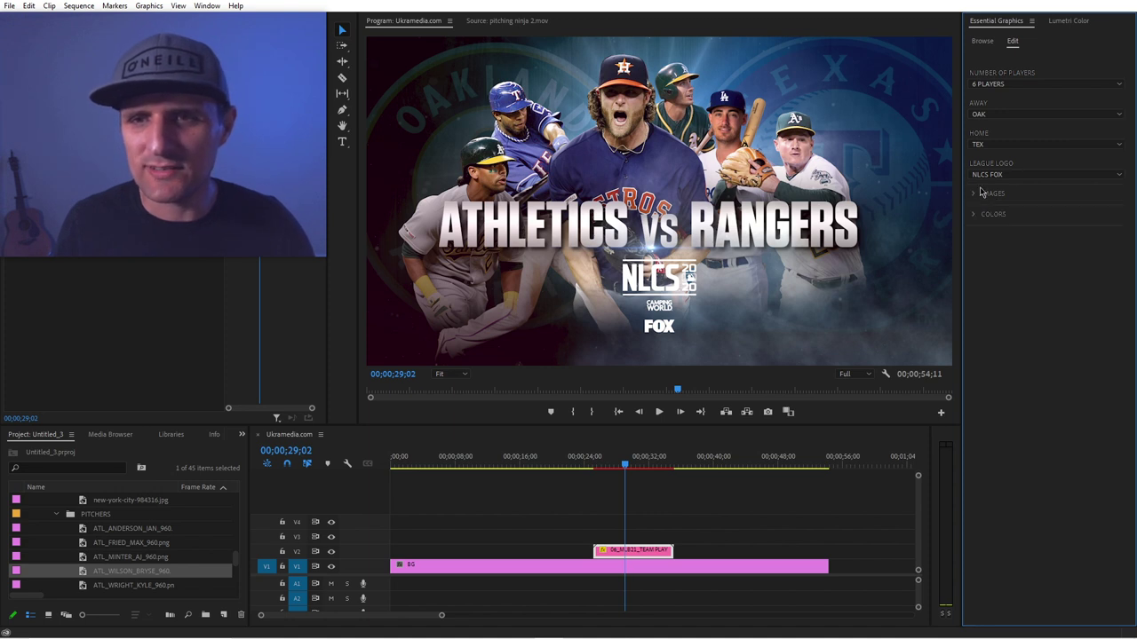
Step: Set the away team to PHI and the home team to MIN
click(993, 84)
click(999, 110)
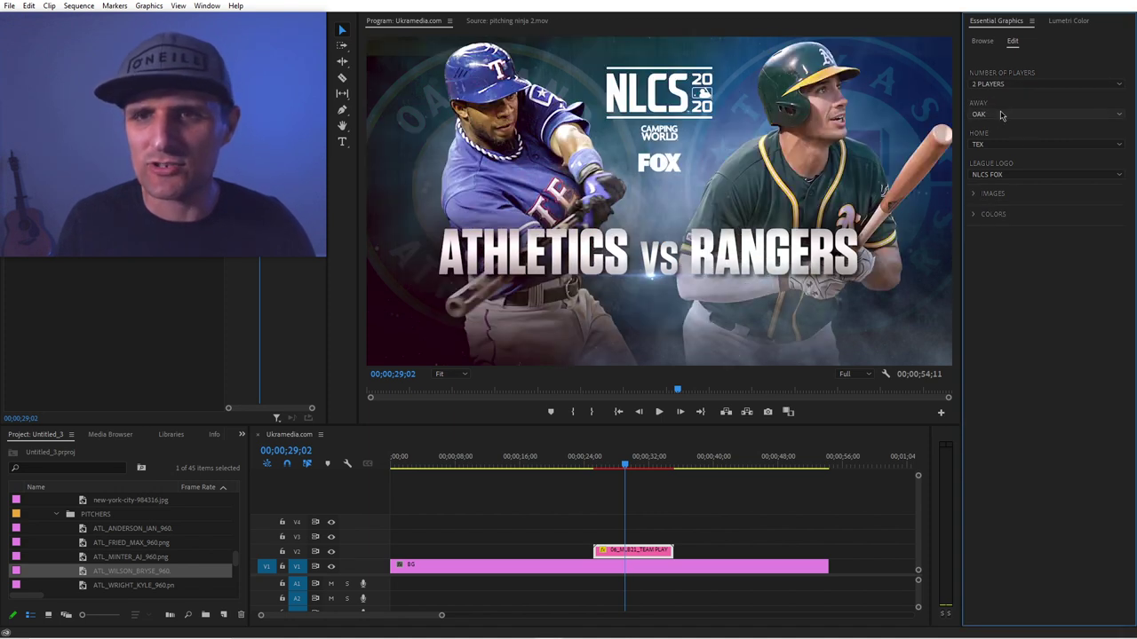
click(998, 115)
click(1008, 243)
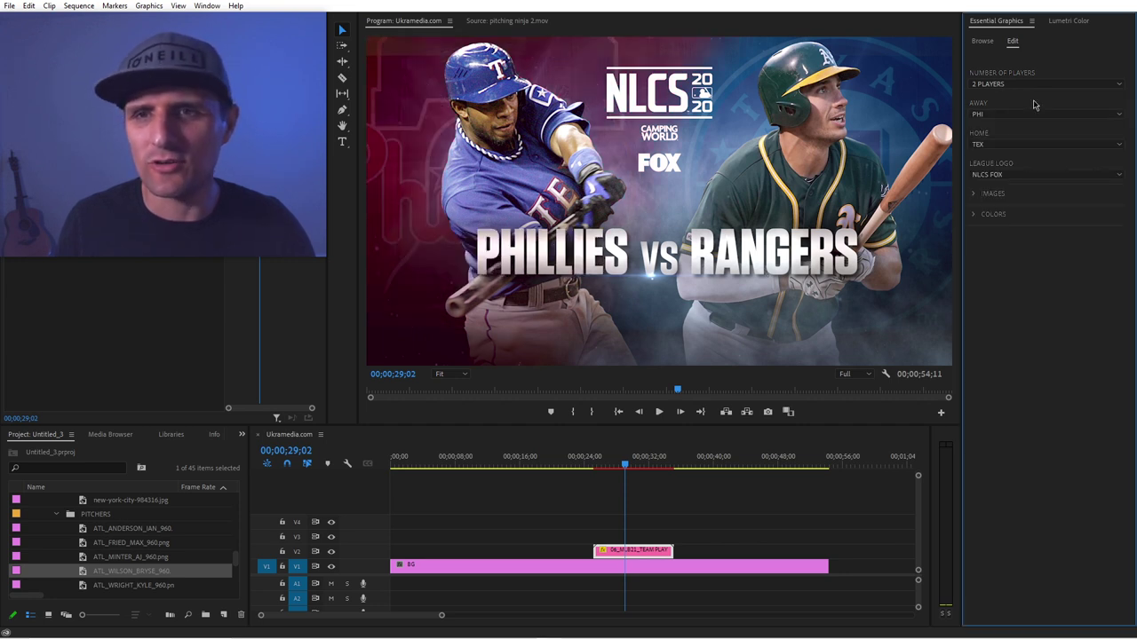
click(1007, 144)
click(1045, 380)
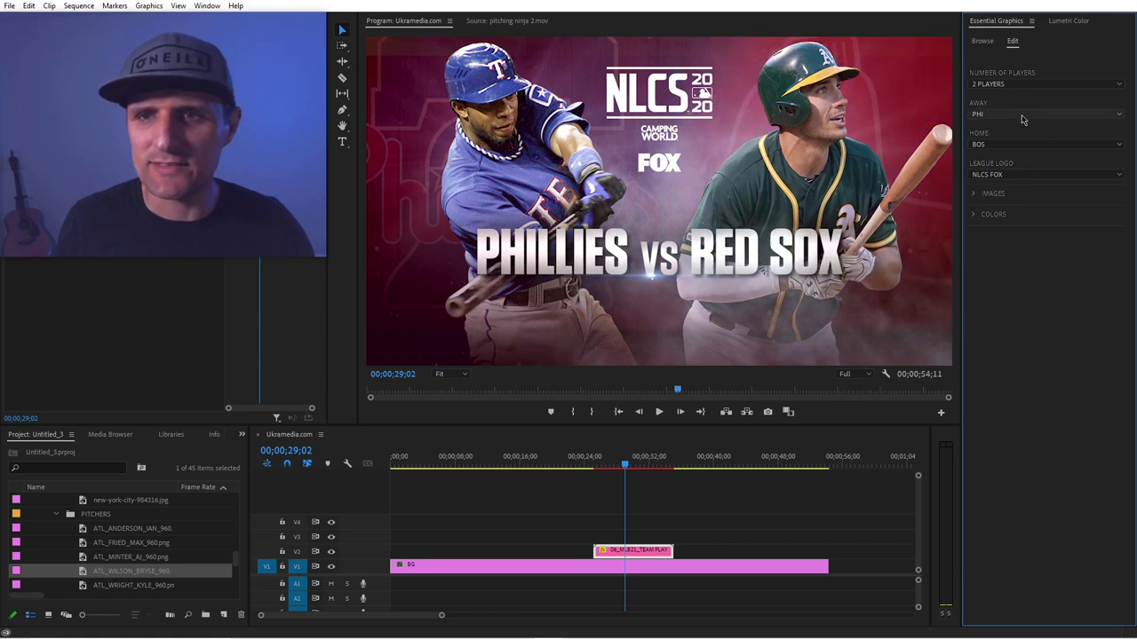
click(1022, 144)
click(1037, 455)
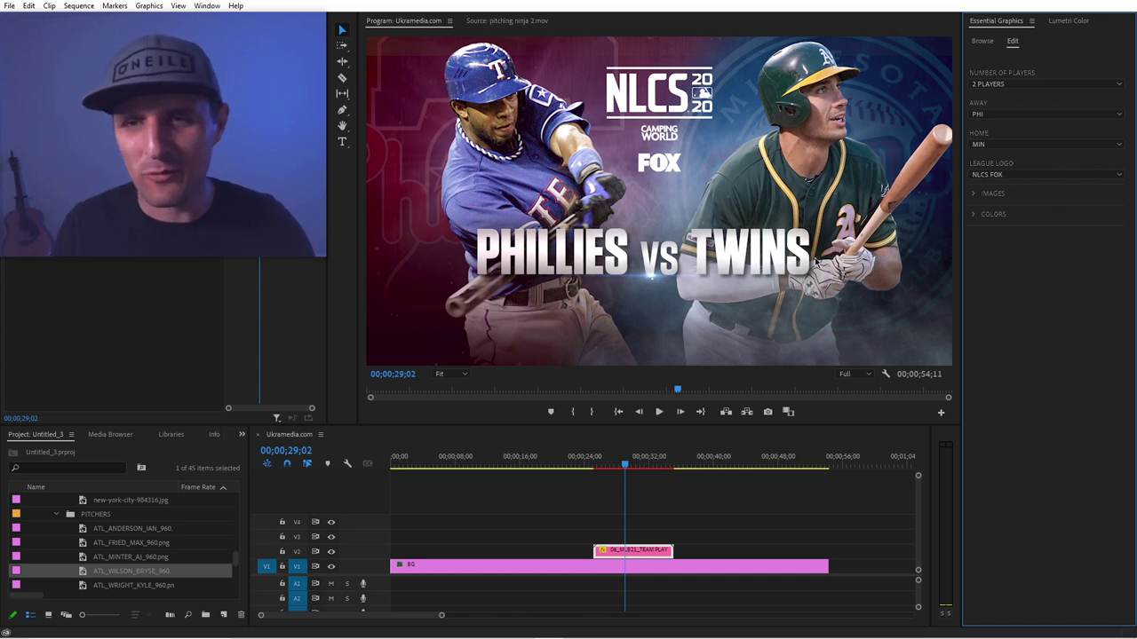
click(999, 175)
Step: Set the league logo to NLCS FS1 and try Secondary Color for both teams
click(1009, 198)
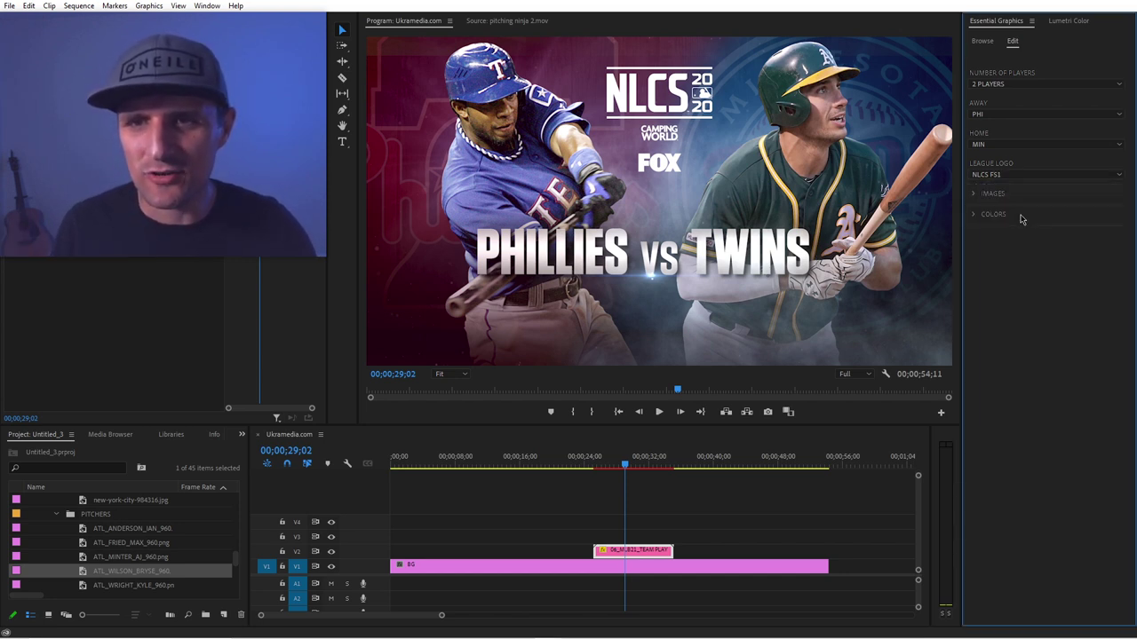
click(974, 217)
click(1006, 242)
click(1008, 243)
click(1017, 309)
click(1017, 333)
click(1018, 309)
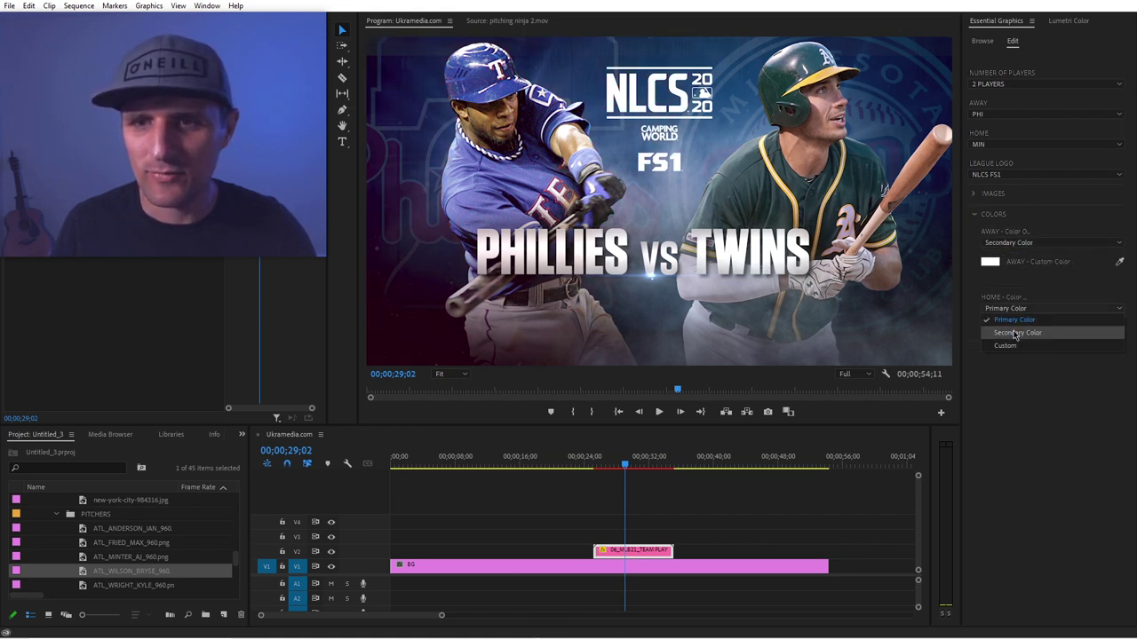
click(1015, 335)
Step: Return both away and home colours to Primary Color and go back to the template list
click(1018, 309)
click(1018, 311)
click(1017, 309)
click(1012, 293)
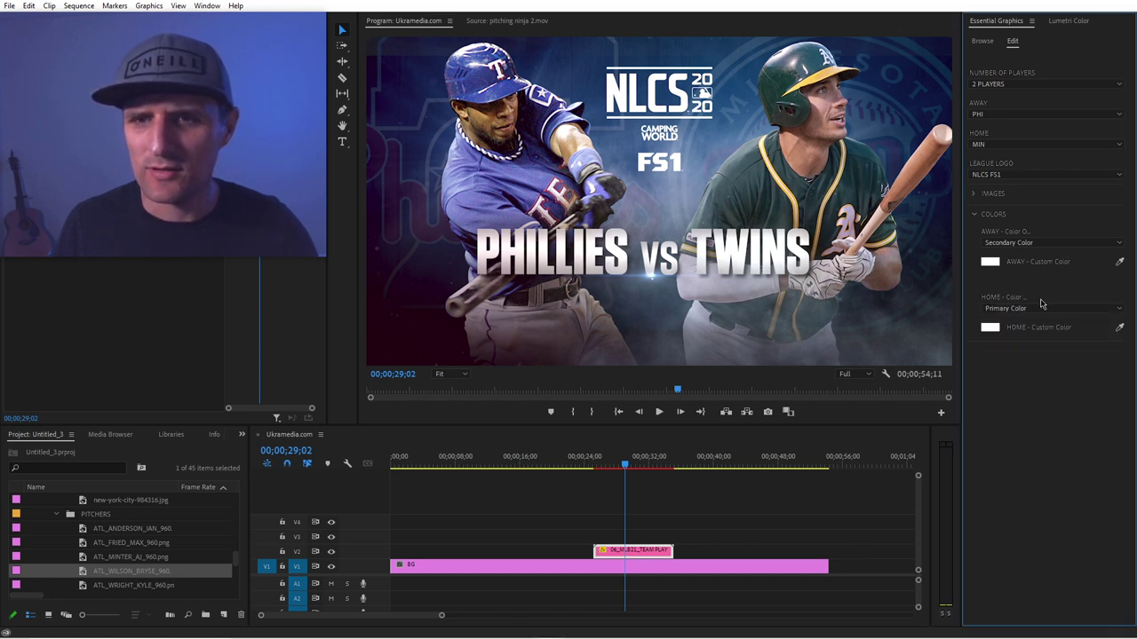
click(1041, 307)
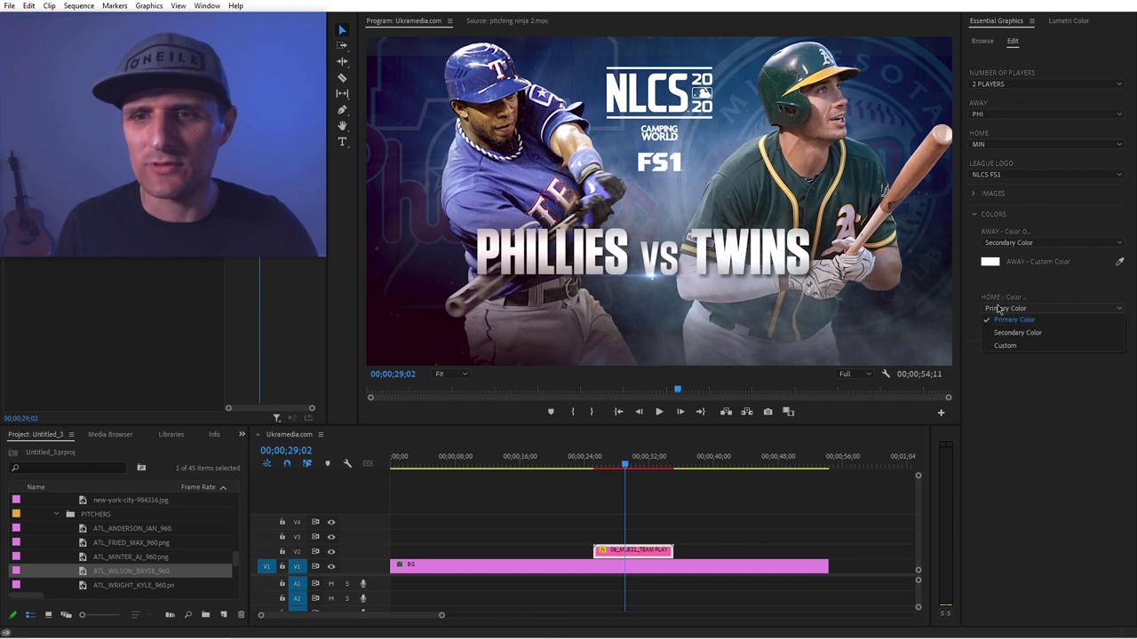
click(1022, 322)
click(1012, 242)
click(1013, 255)
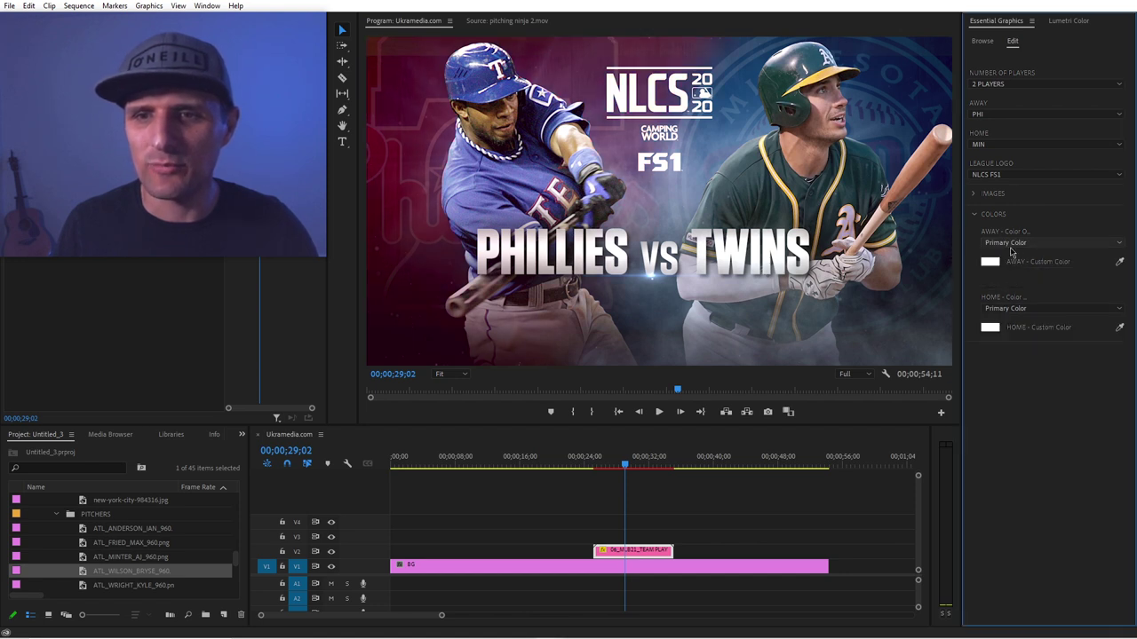
click(1022, 245)
click(1023, 270)
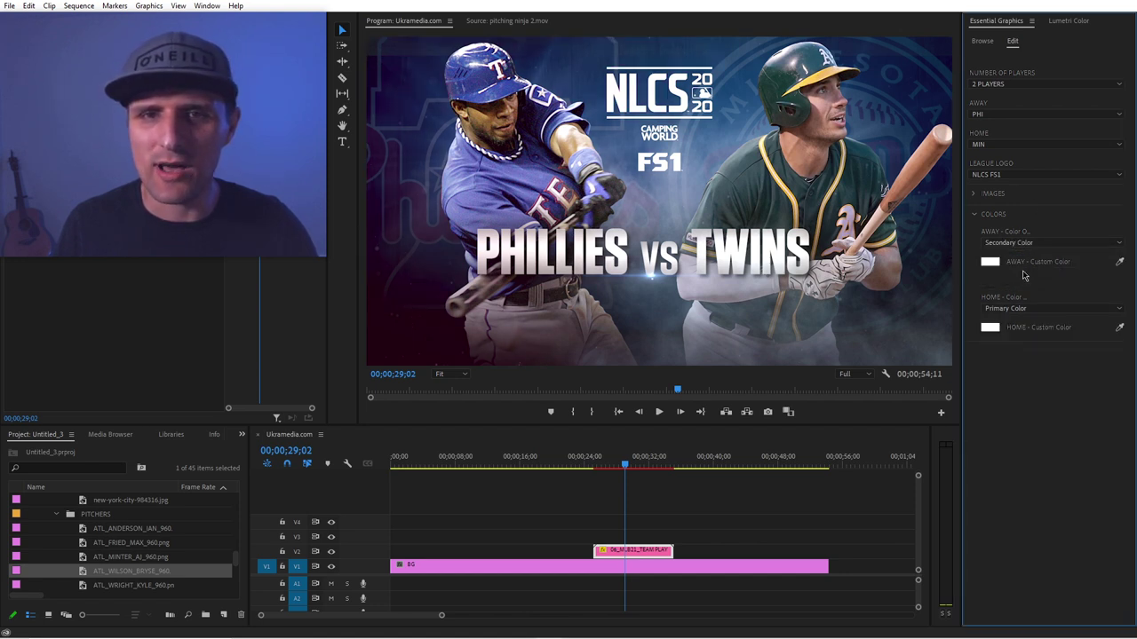
click(1028, 246)
click(1012, 255)
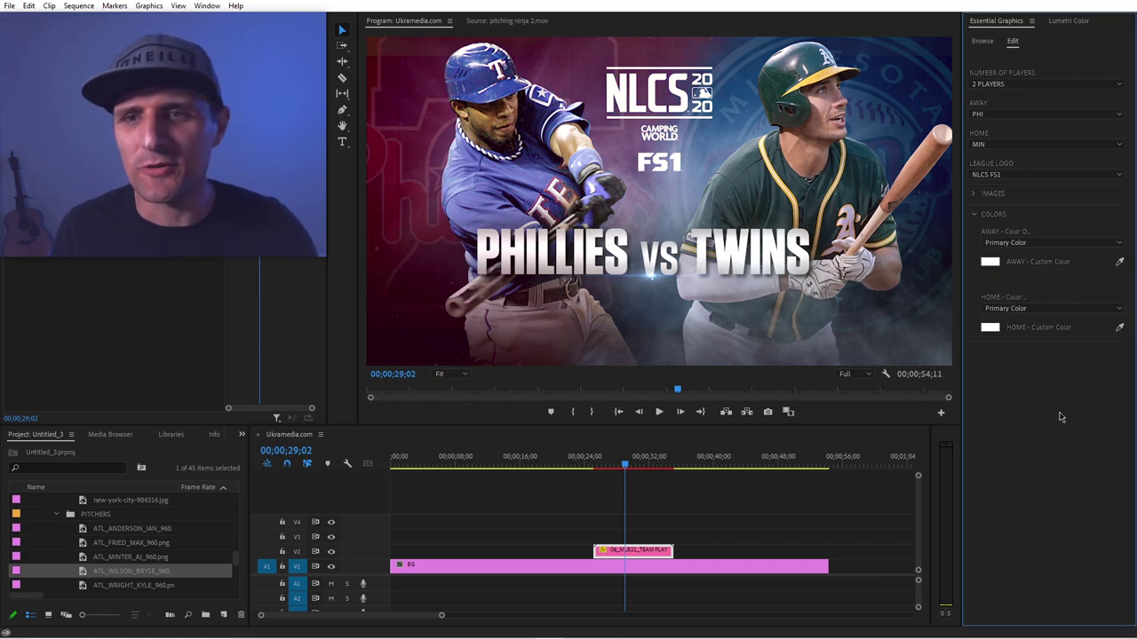
click(982, 41)
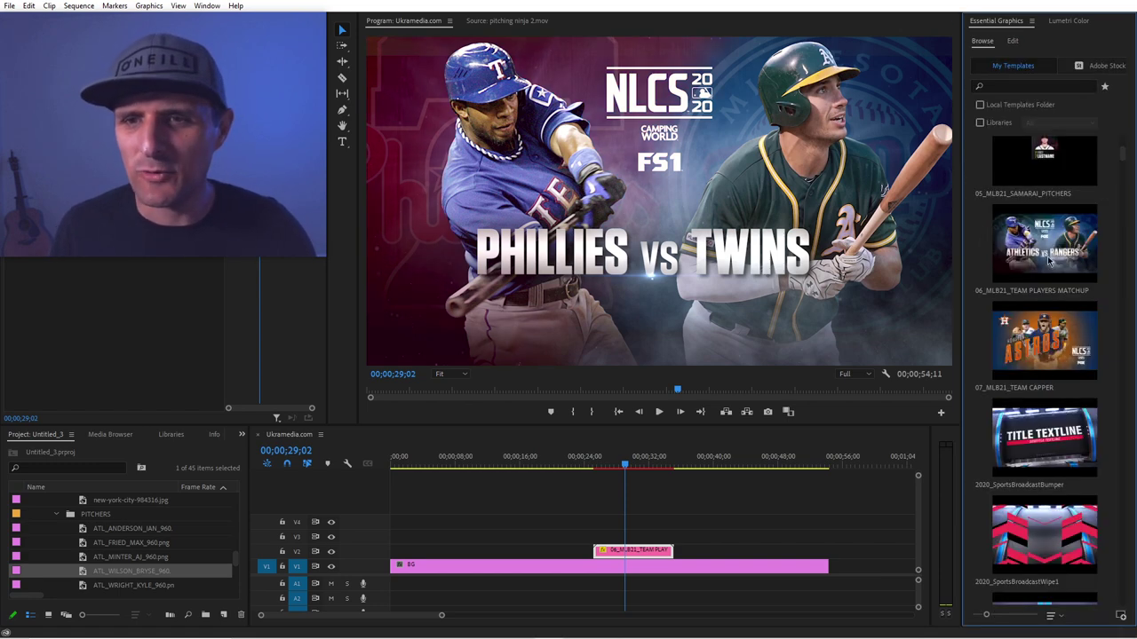
Step: Swap the matchup for the 07_MLB21_TEAM CAPPER template on V2 and preview the Houston Astros capper
click(649, 556)
key(Delete)
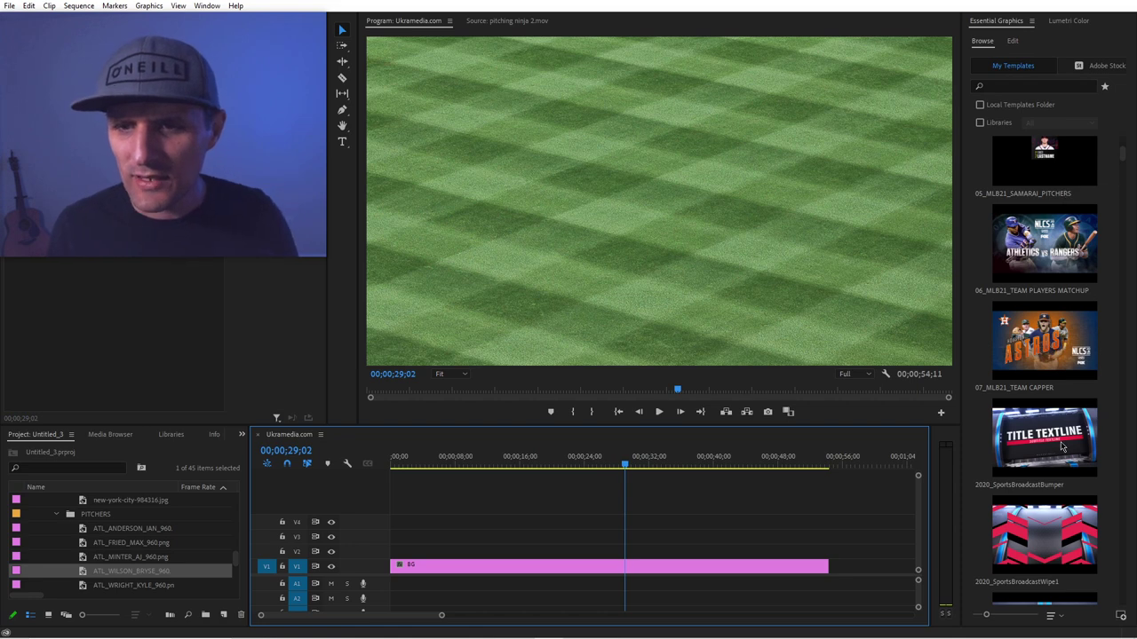
click(1040, 379)
drag(1046, 368, 628, 555)
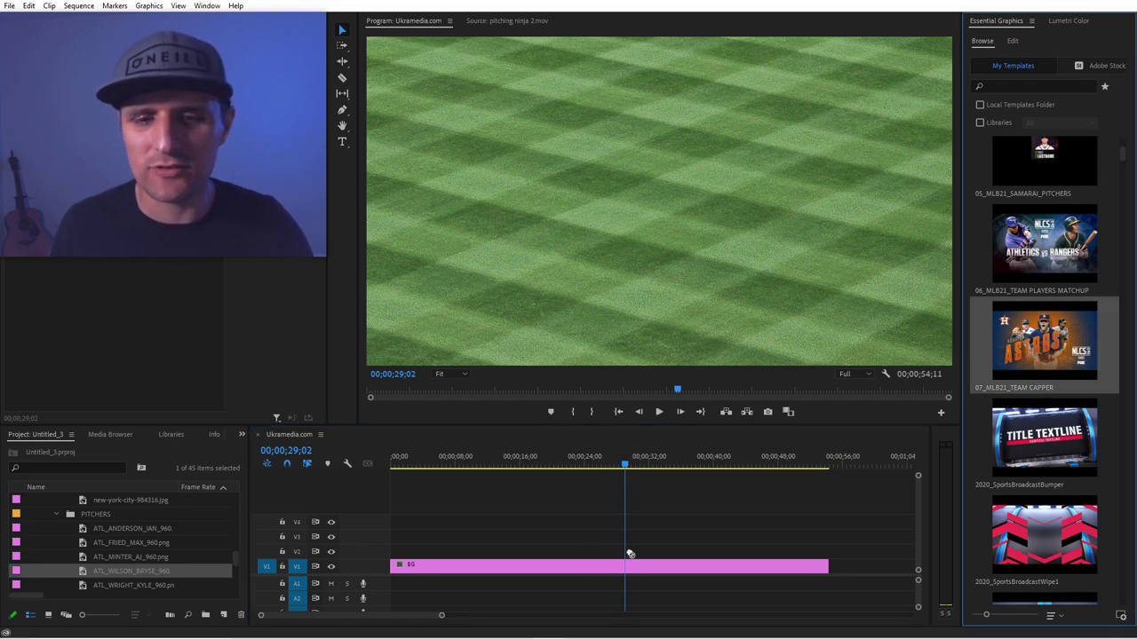
drag(628, 555, 629, 552)
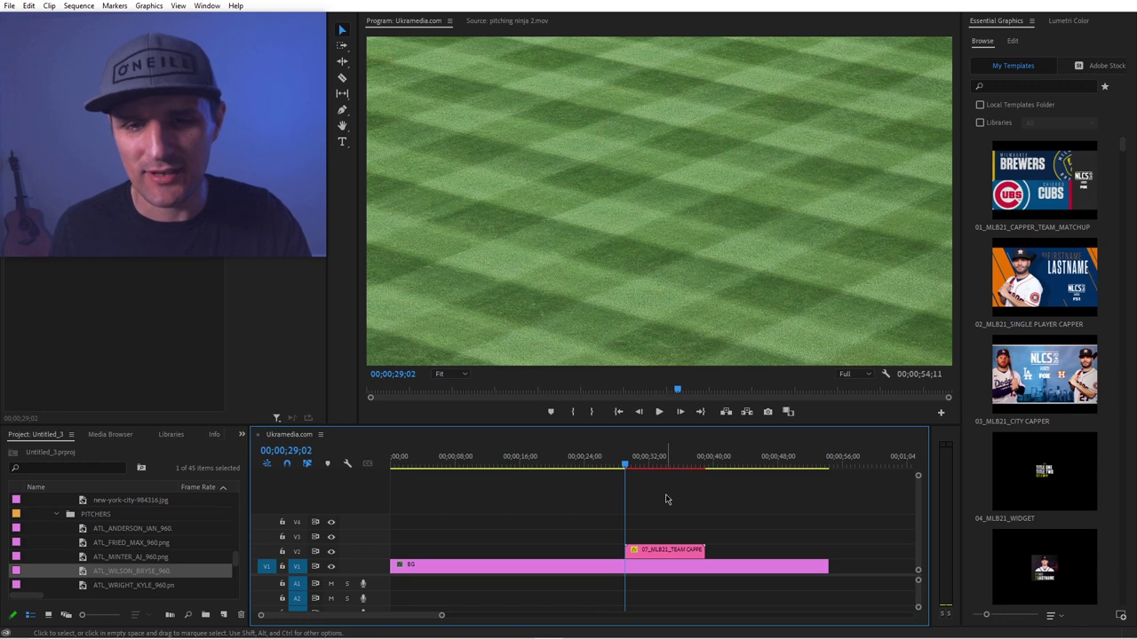
key(space)
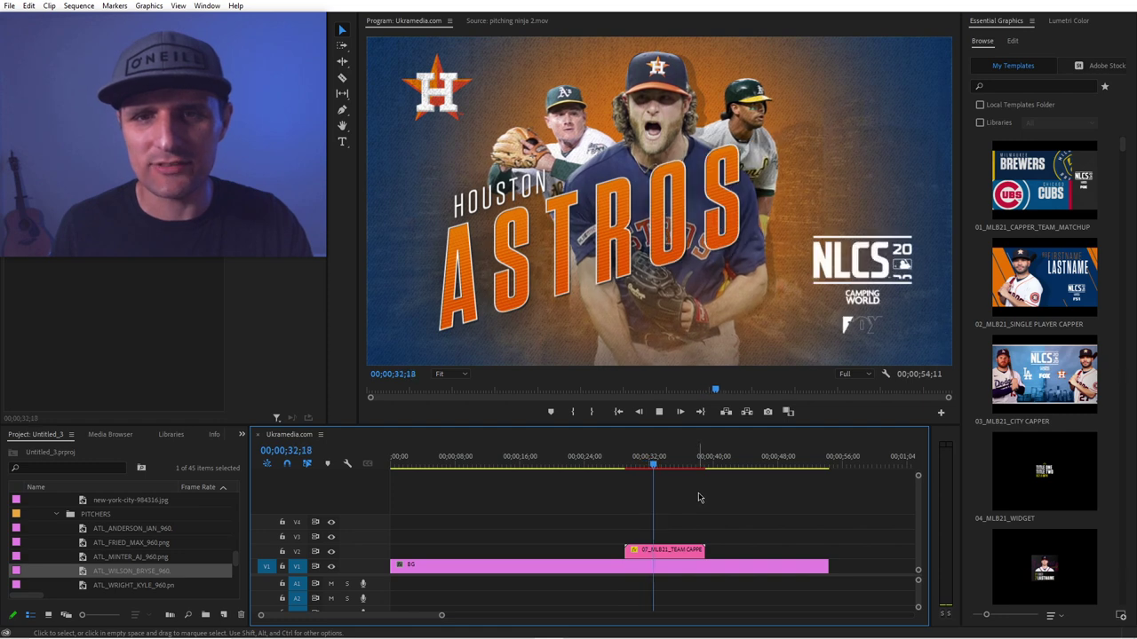
click(669, 555)
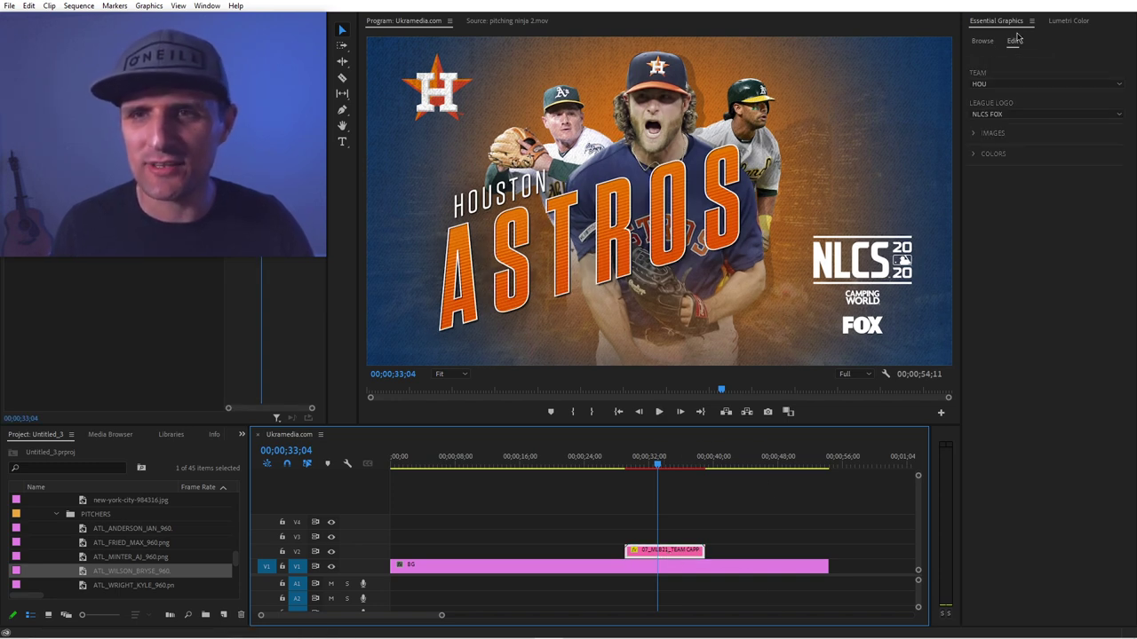
Step: After trying COL, WSH and BOS, set the capper team to KC and league logo to NLDS FOX
click(987, 88)
key(Escape)
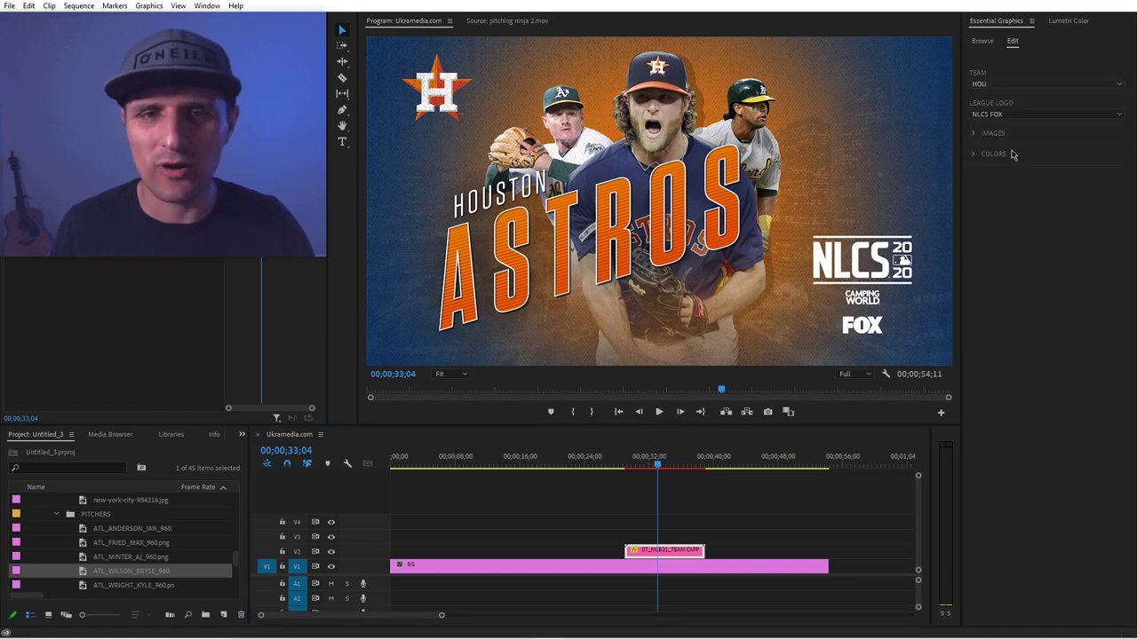
key(Up)
key(Up)
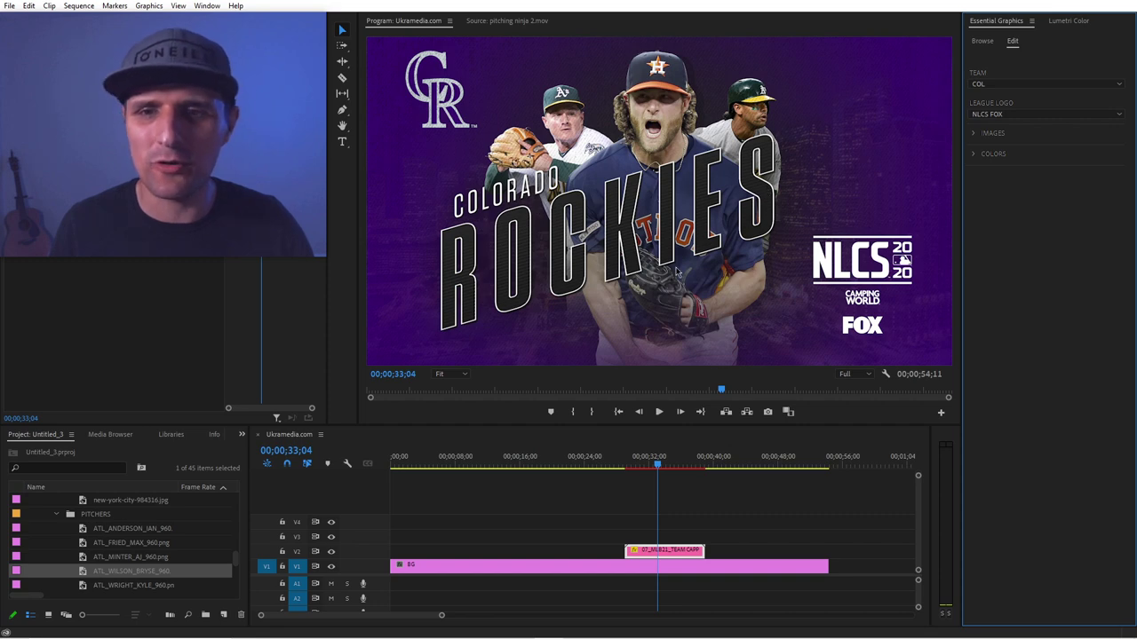
click(1022, 83)
click(1028, 277)
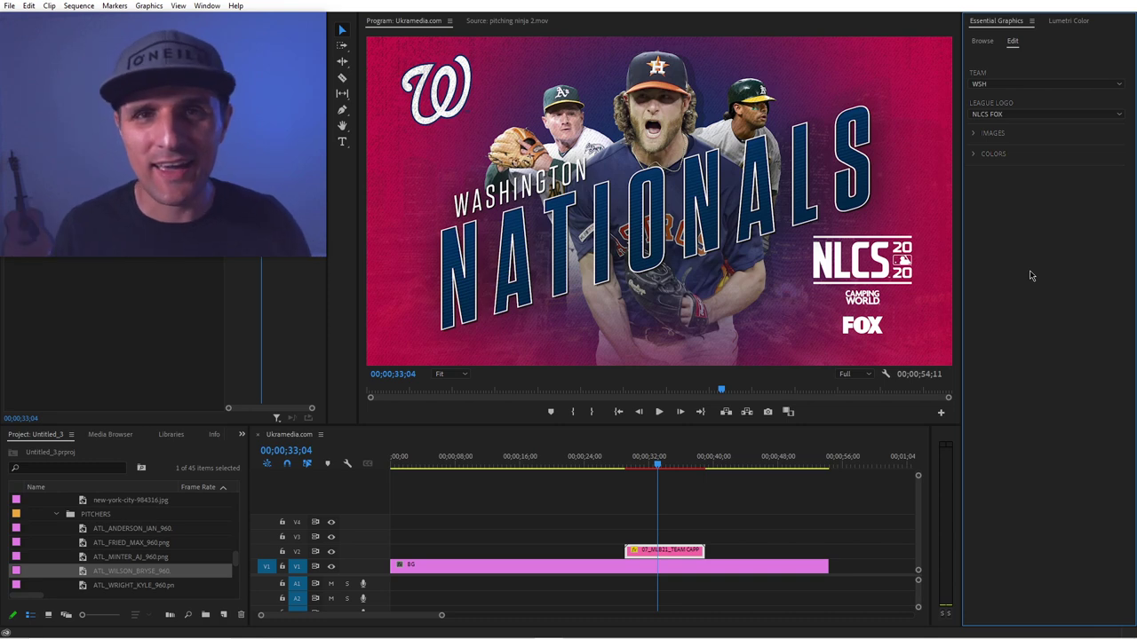
click(1013, 83)
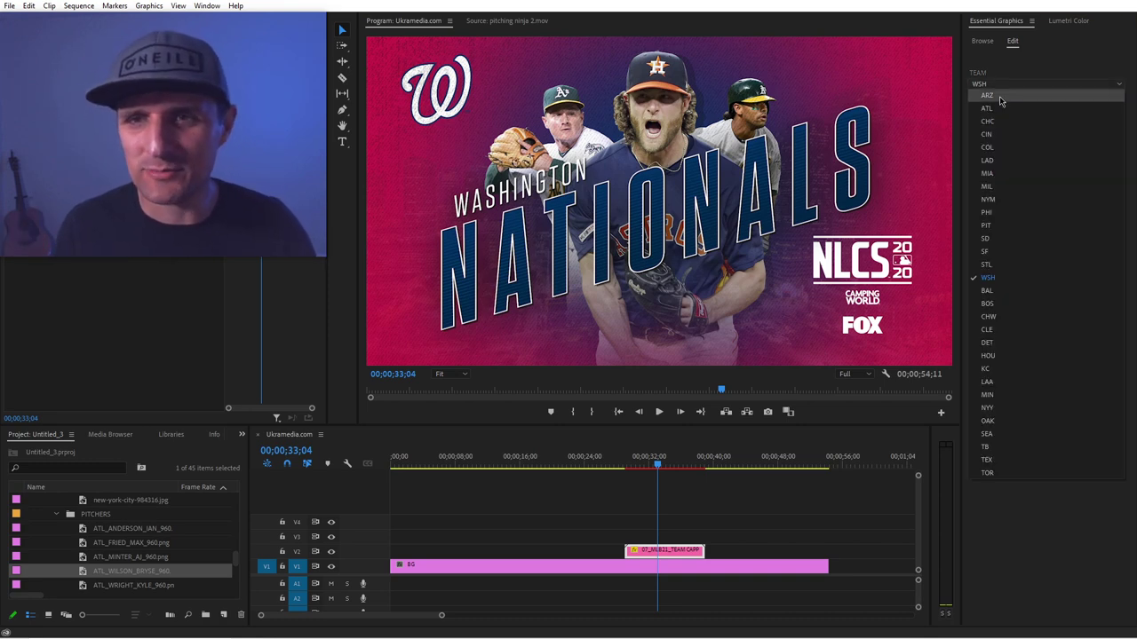
click(1019, 309)
click(1030, 83)
key(Escape)
key(k)
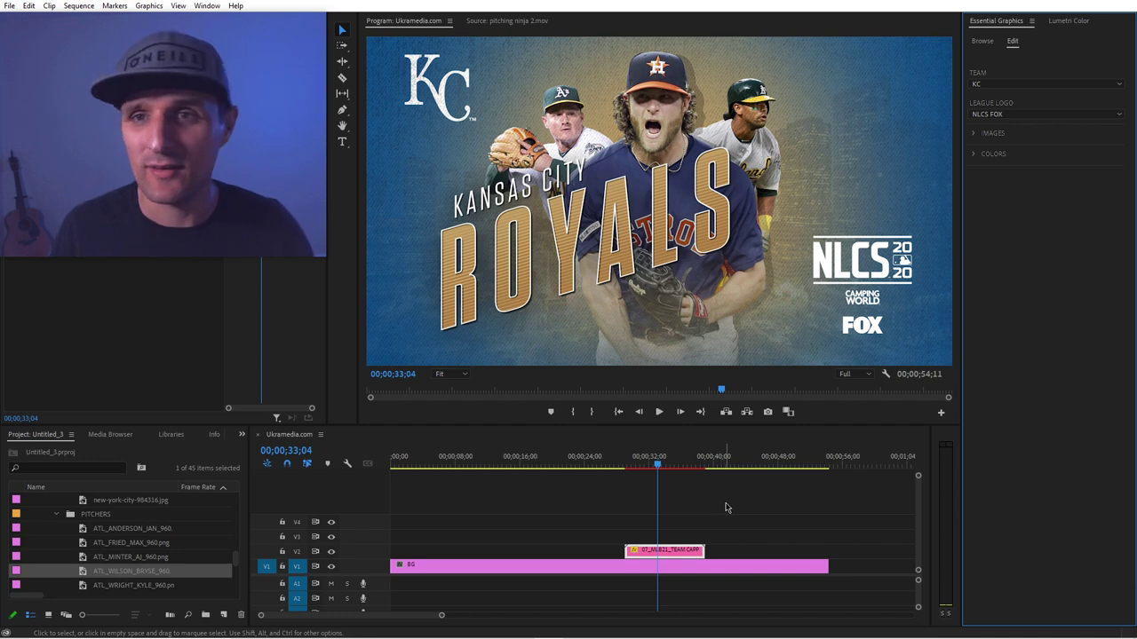
click(984, 115)
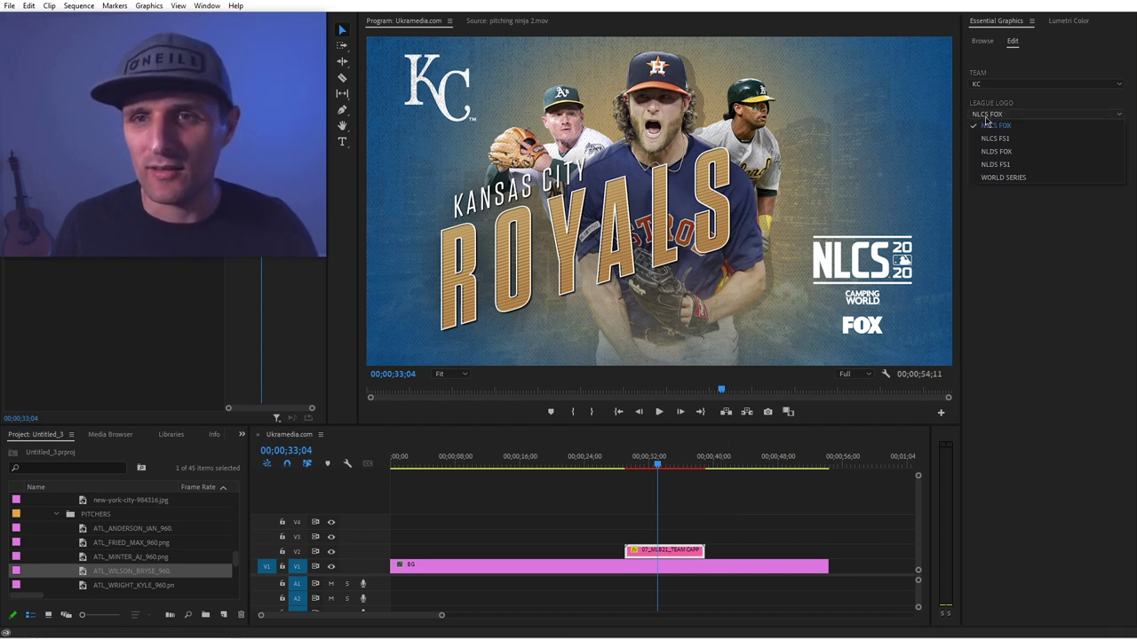
click(1017, 152)
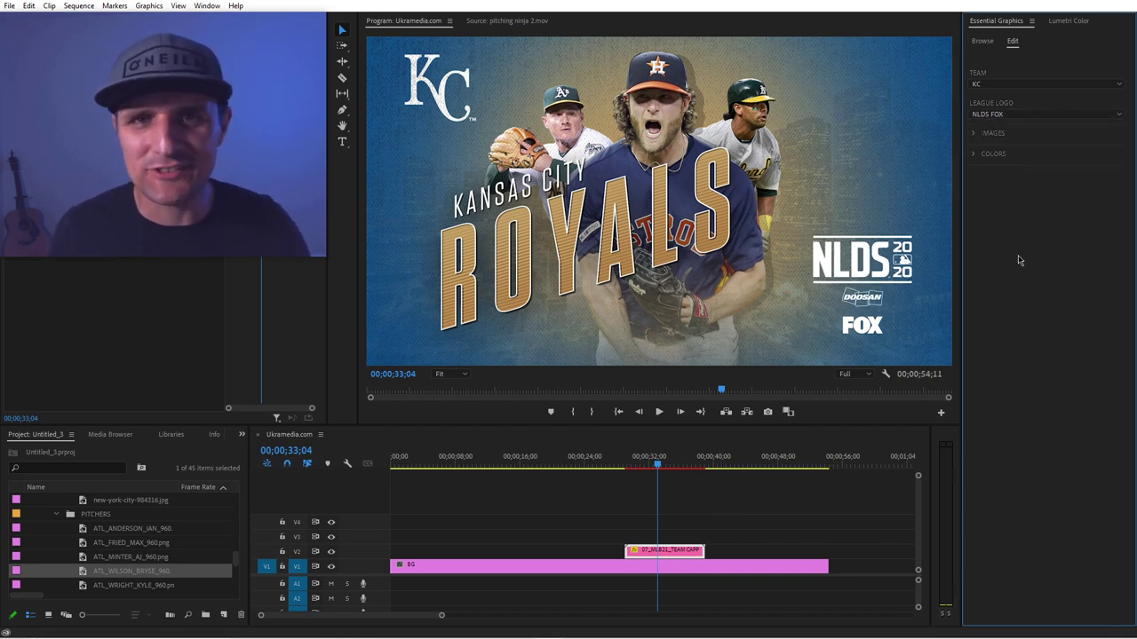
Step: Place the batting action photo into the capper's Player 01 image slot
click(977, 133)
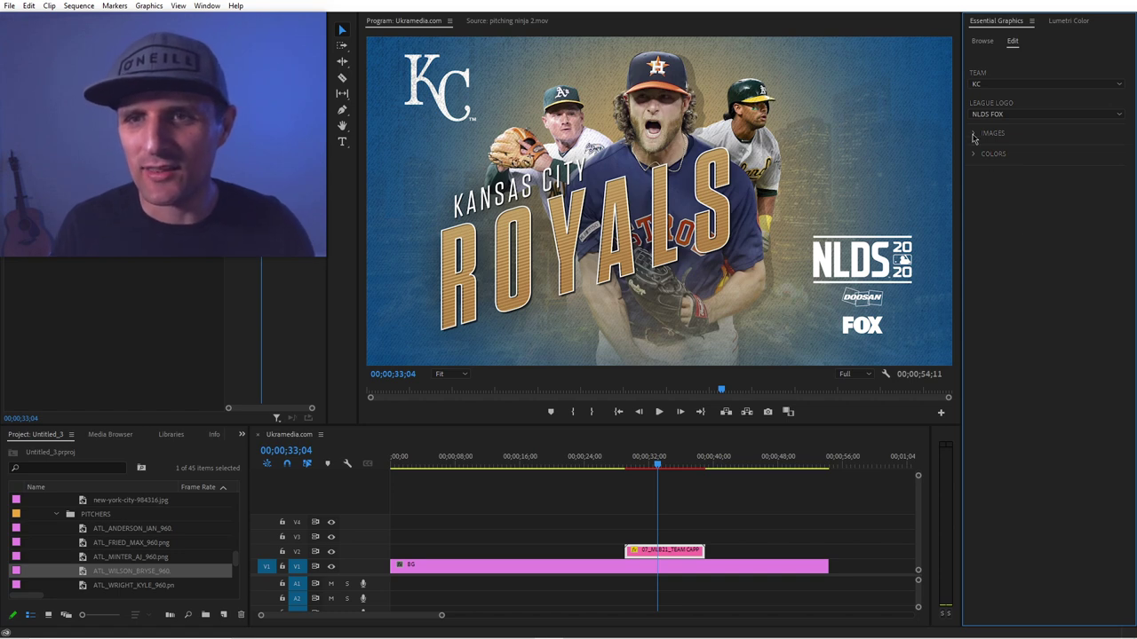
click(140, 544)
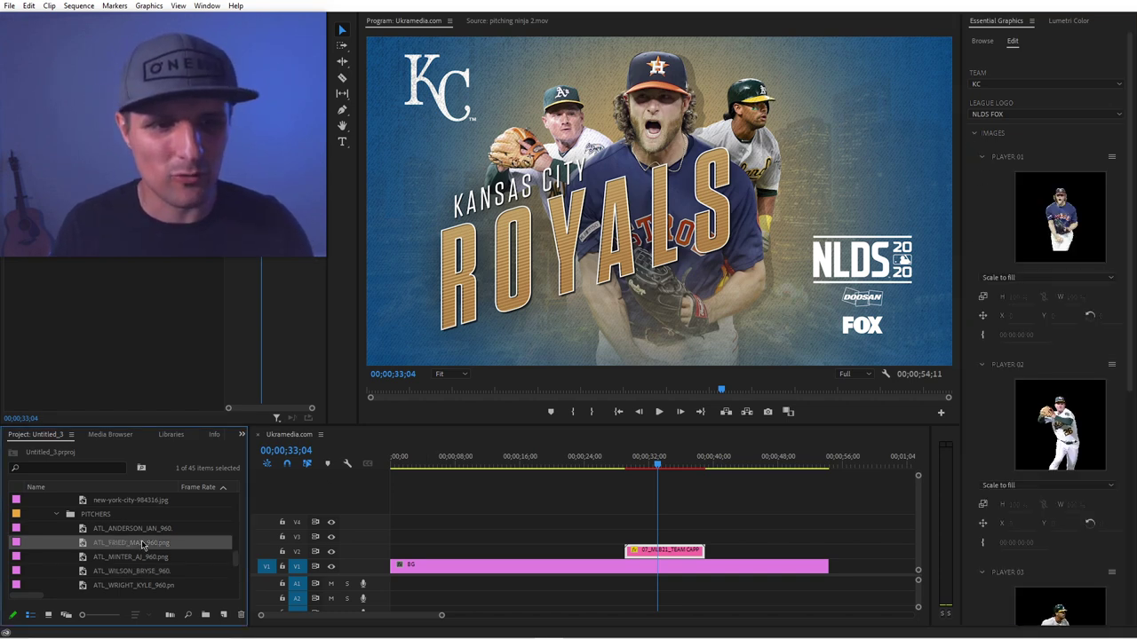
scroll(147, 559, down, 5)
scroll(151, 561, up, 8)
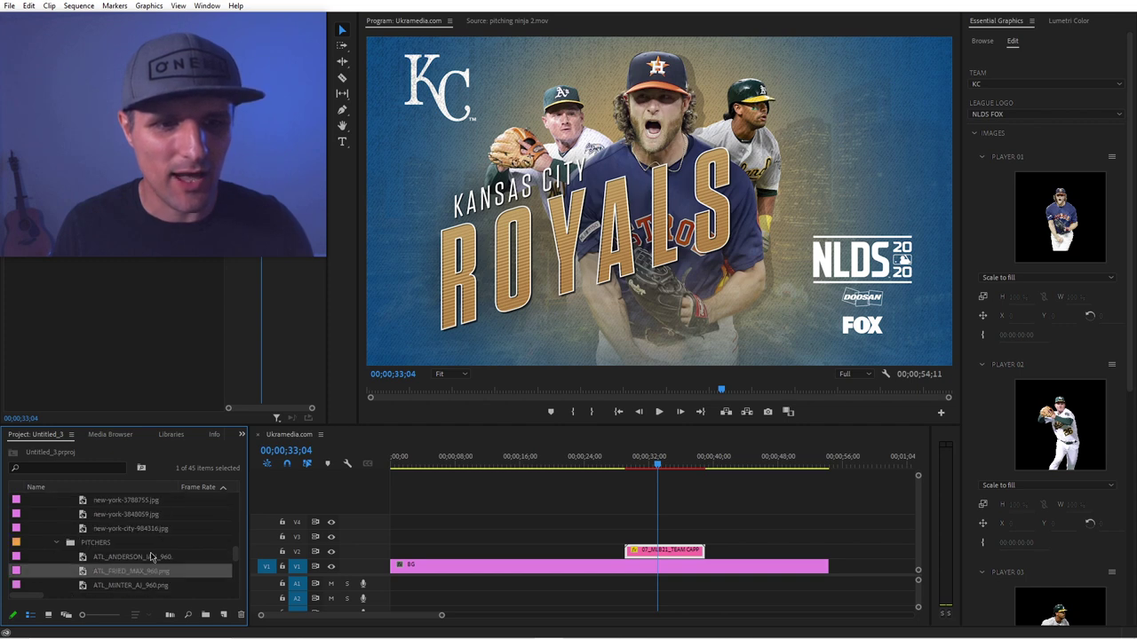
scroll(151, 557, up, 2)
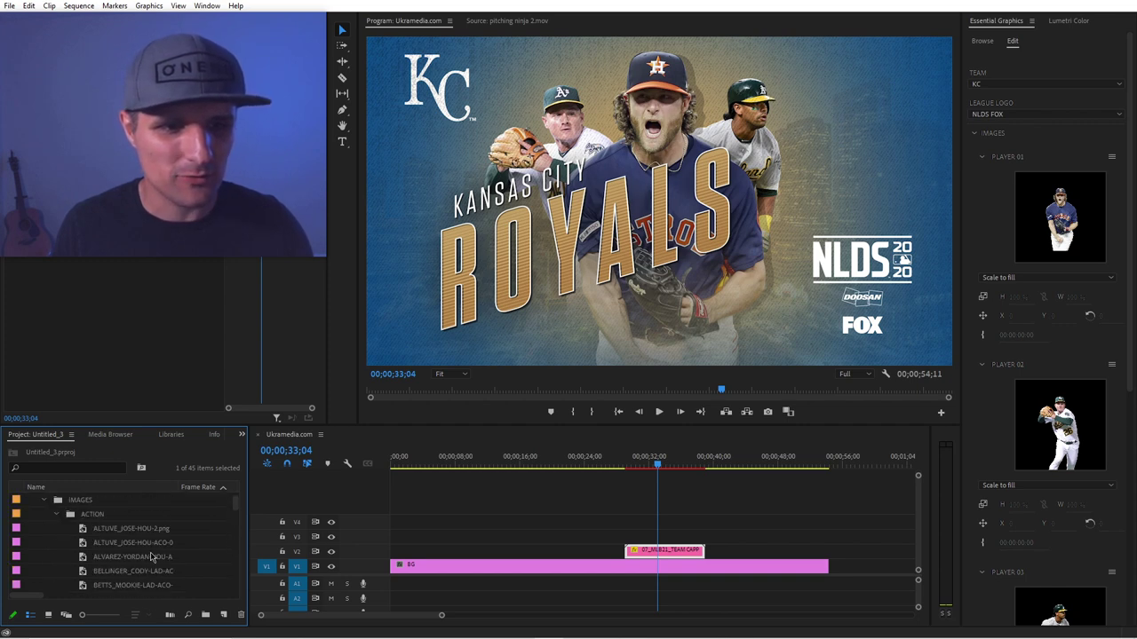
drag(129, 557, 1045, 258)
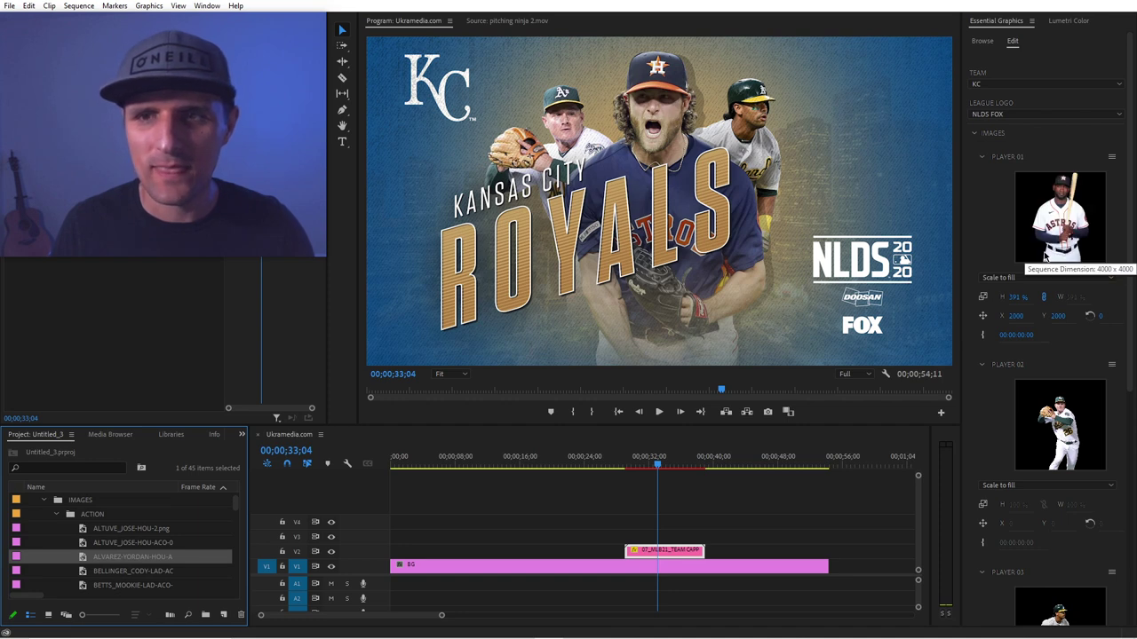
Step: Scale the Player 01 image to 272% and replay the capper
click(1015, 304)
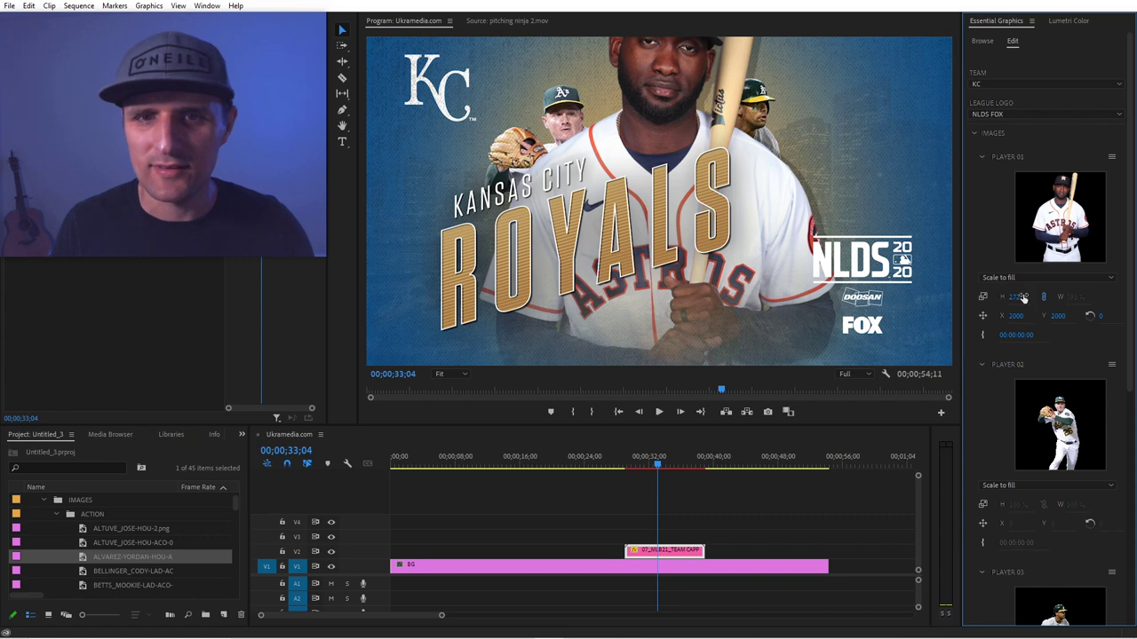
drag(1022, 299, 1024, 298)
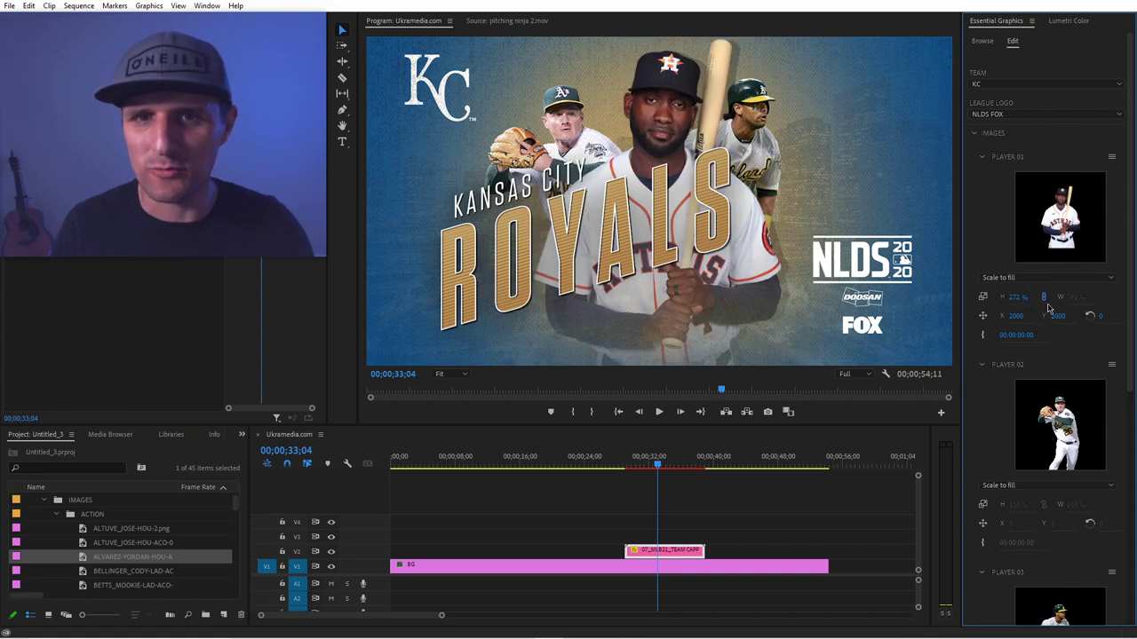
drag(659, 467, 625, 468)
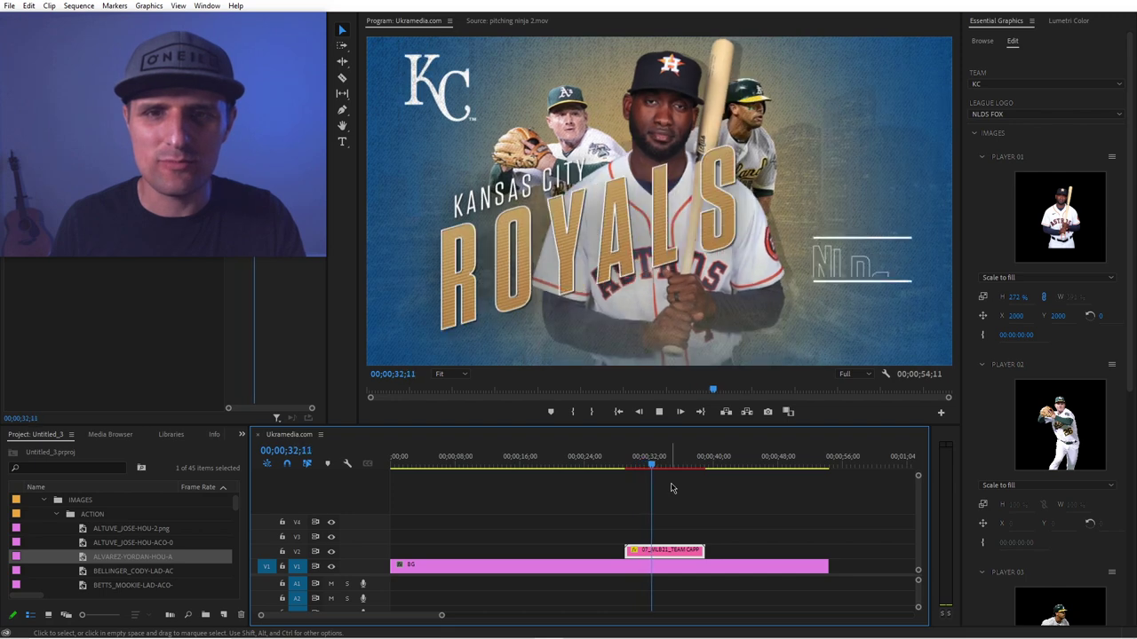
key(space)
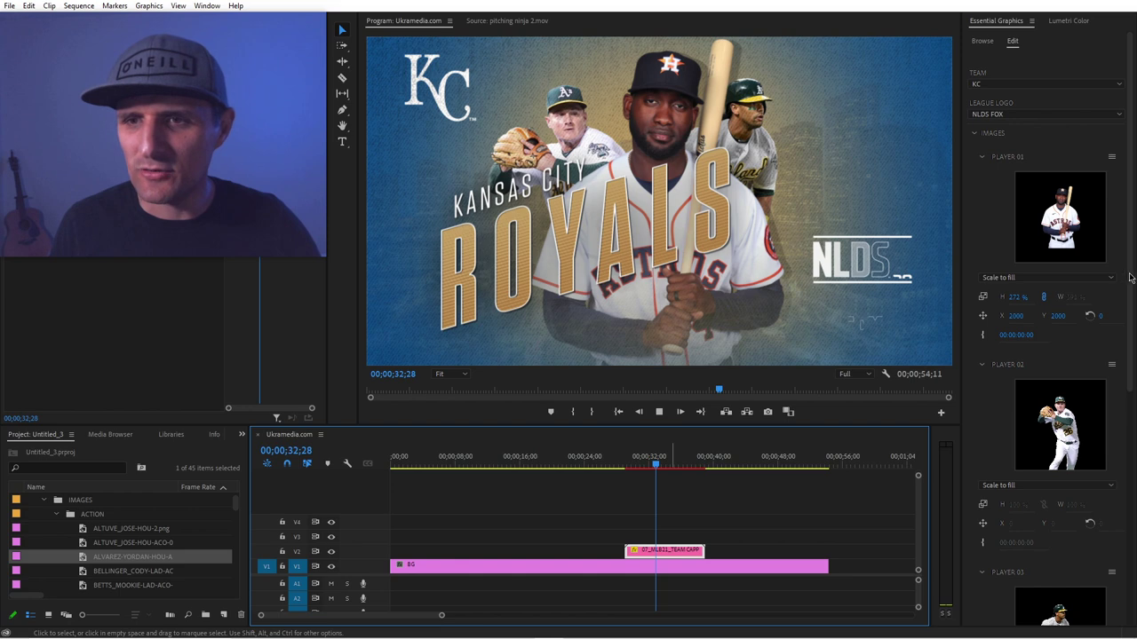
Step: Use new-york-438391.jpg from the CITY bin as the city image, then return to the template browser
scroll(1128, 337, down, 2)
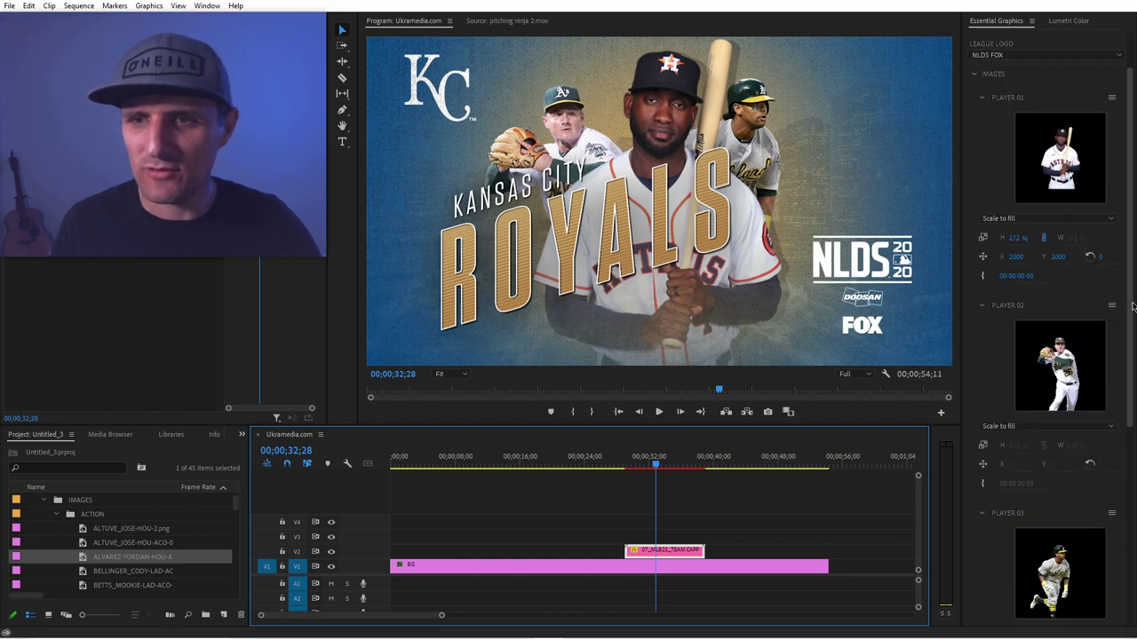
scroll(1126, 420, down, 5)
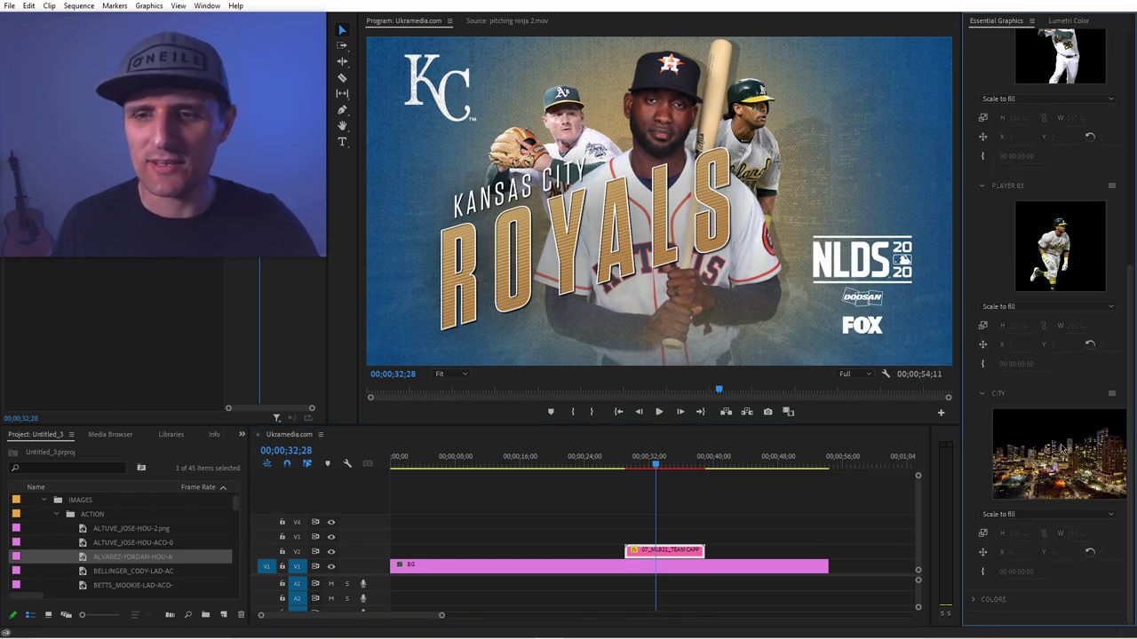
scroll(149, 550, down, 8)
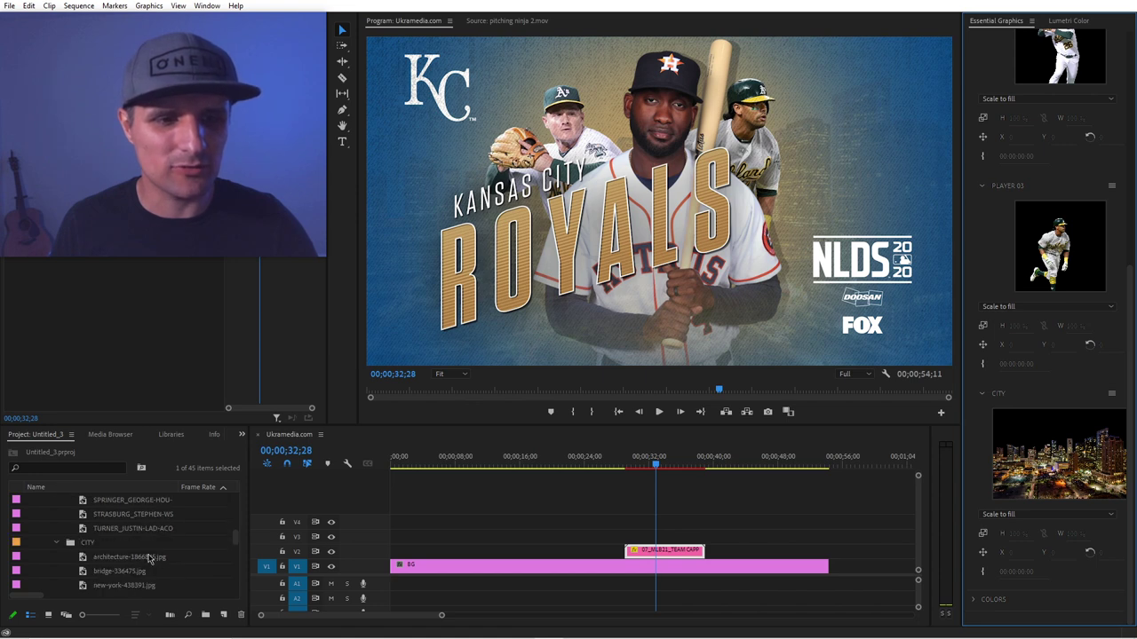
scroll(149, 557, up, 1)
drag(129, 543, 1048, 475)
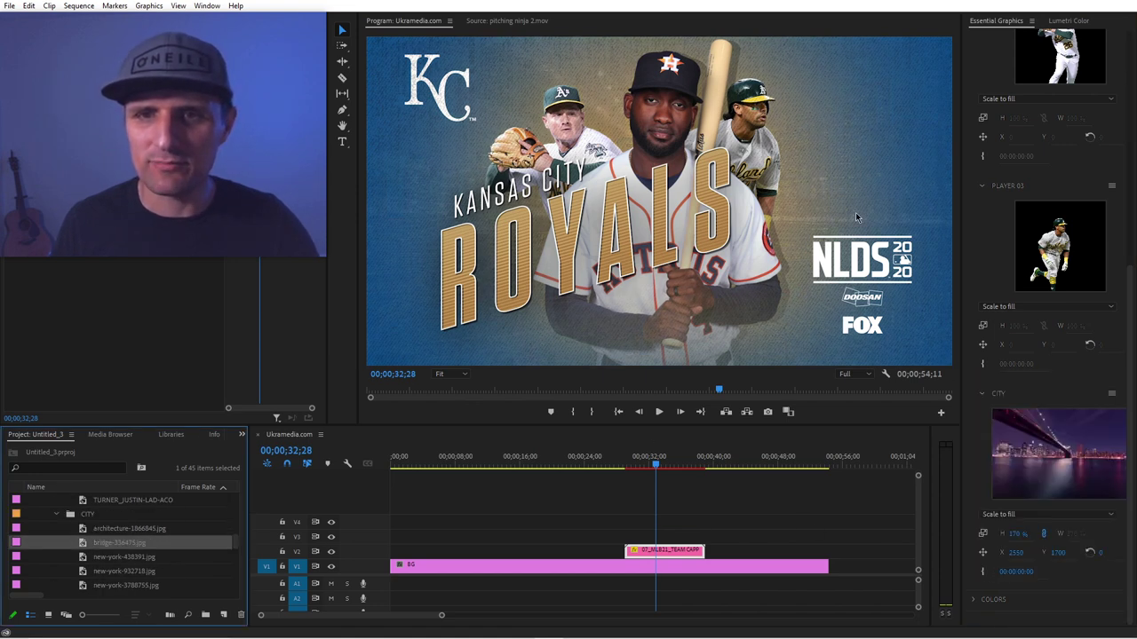
drag(125, 557, 1084, 488)
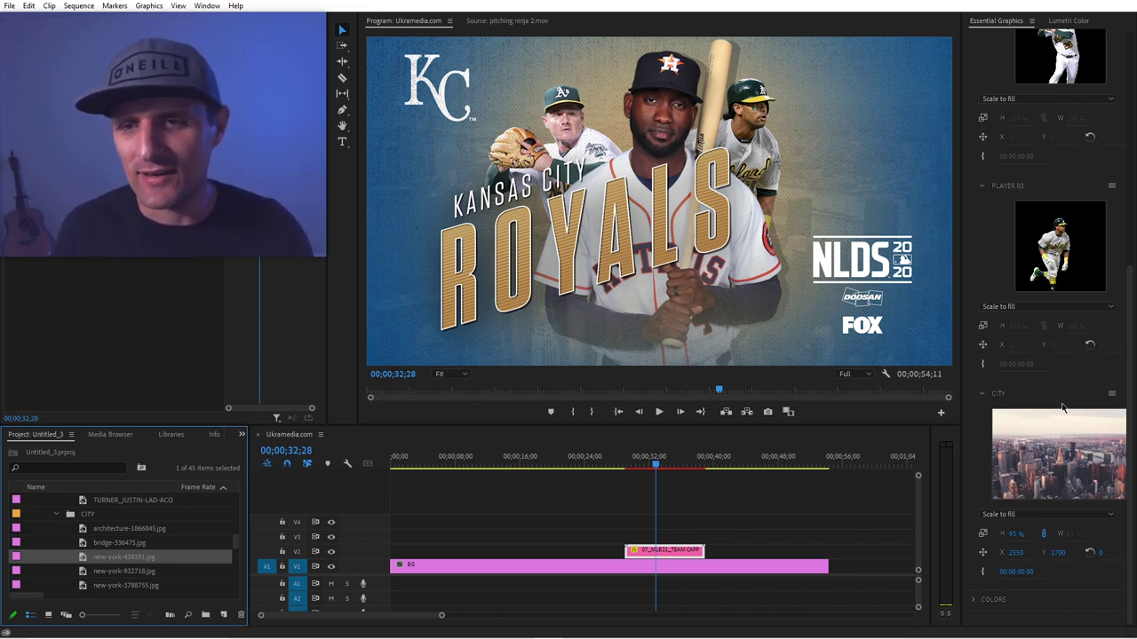
drag(1126, 382, 1074, 71)
click(986, 43)
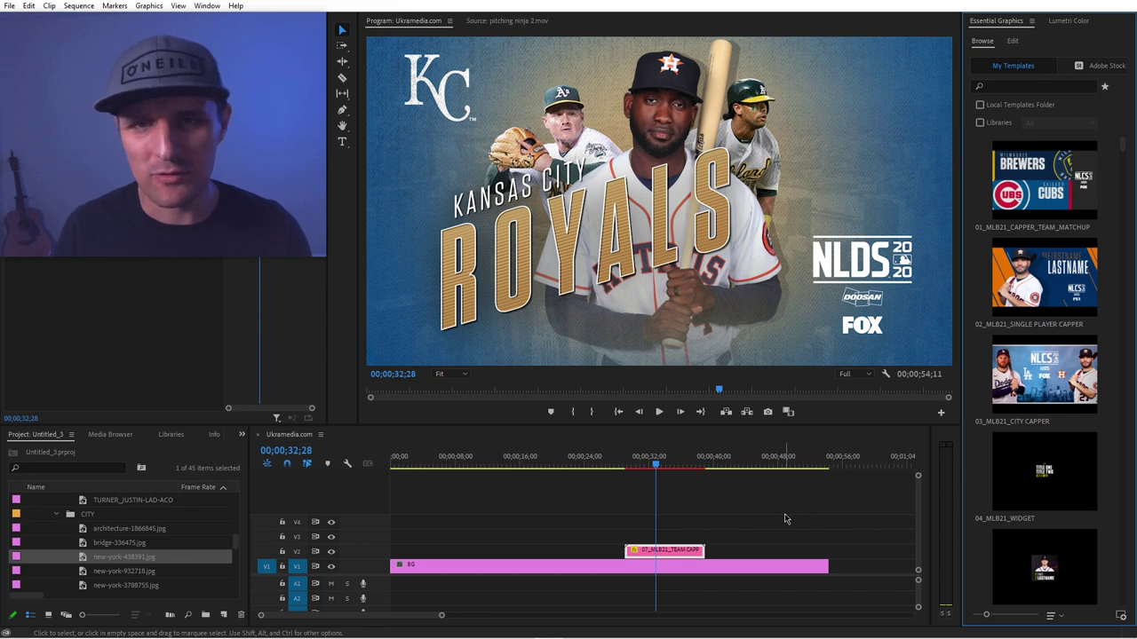
Step: Reselect the V2 Royals capper clip to show its settings again: team KC, NLDS FOX logo
scroll(1019, 487, down, 3)
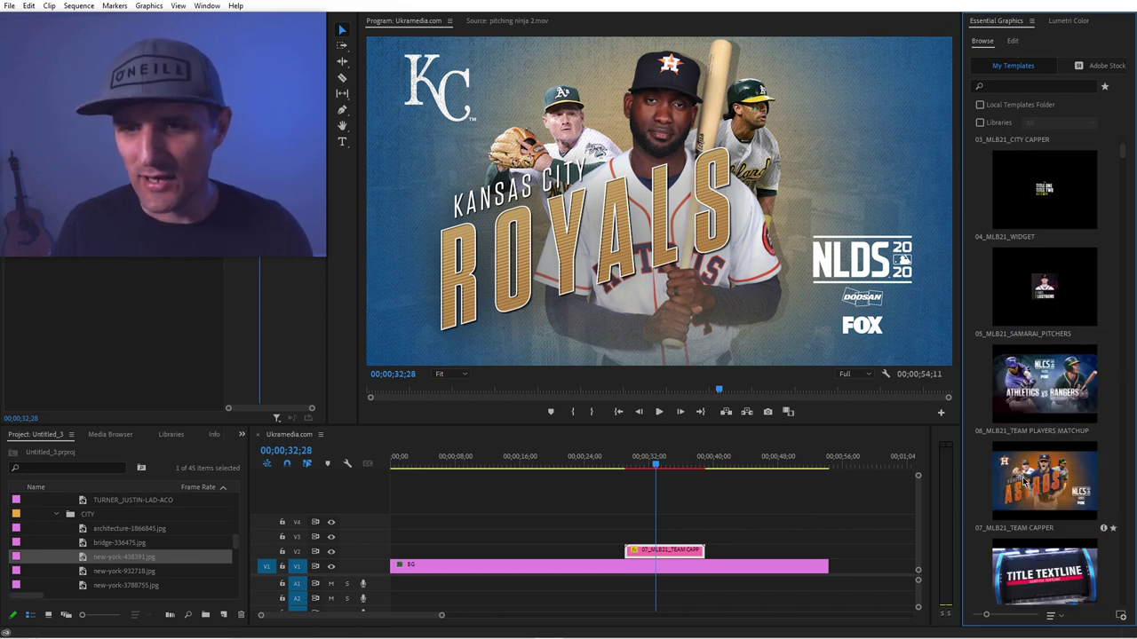
scroll(1045, 484, up, 3)
click(689, 511)
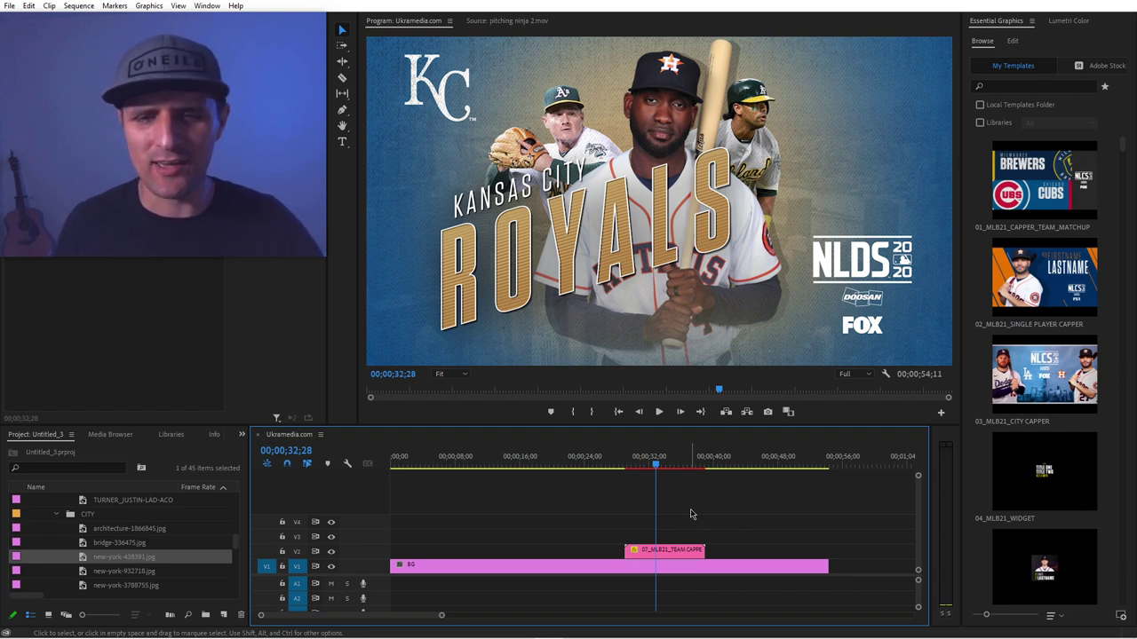
click(681, 550)
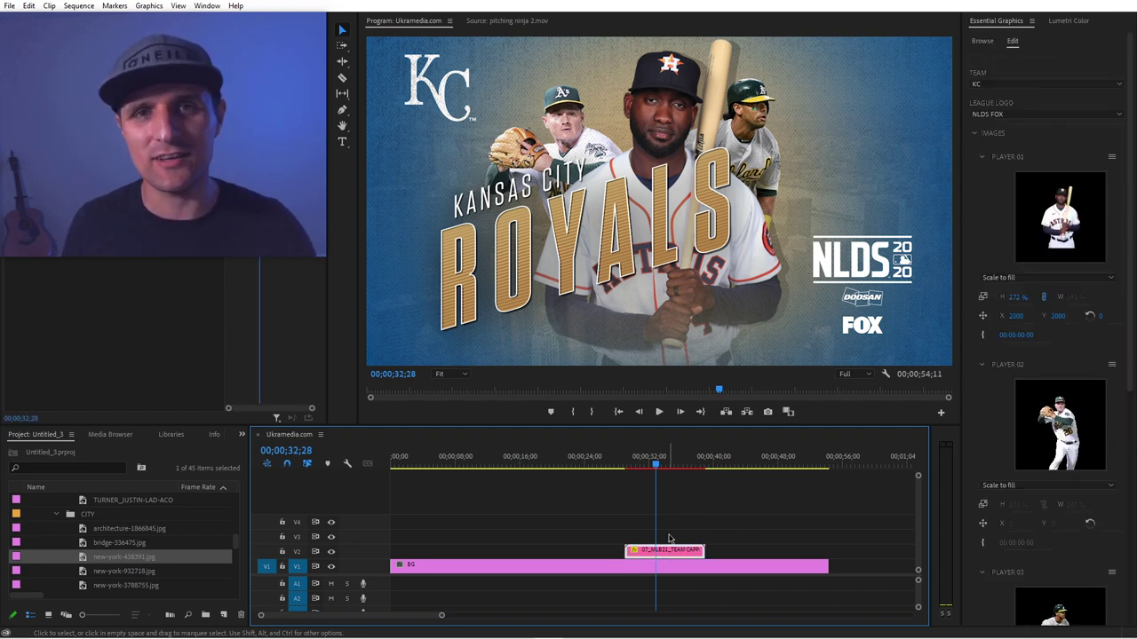